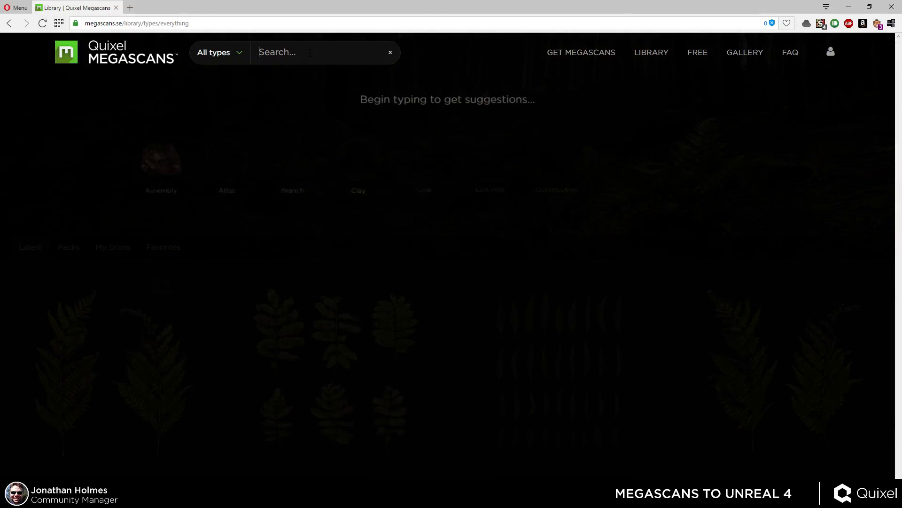
Search the Megascans library for rock and browse through the results.
key(Return)
scroll(590, 291, down, 15)
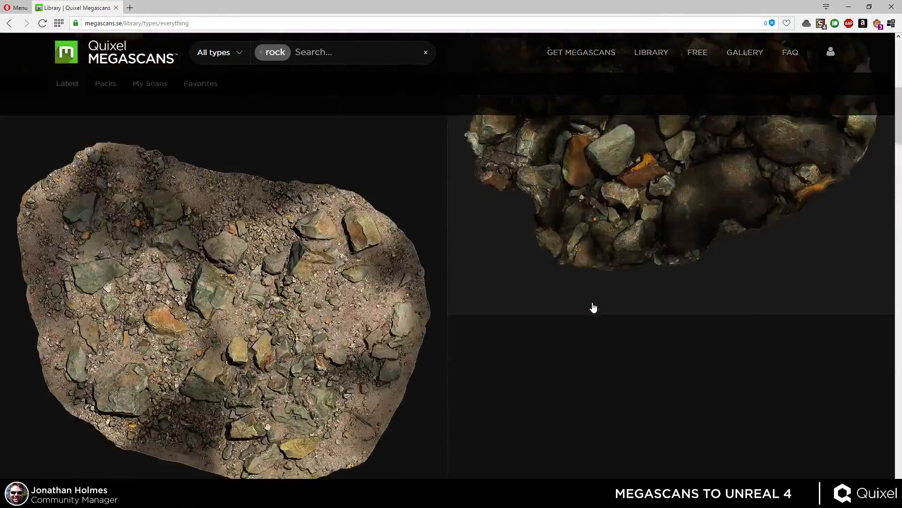
scroll(589, 275, down, 20)
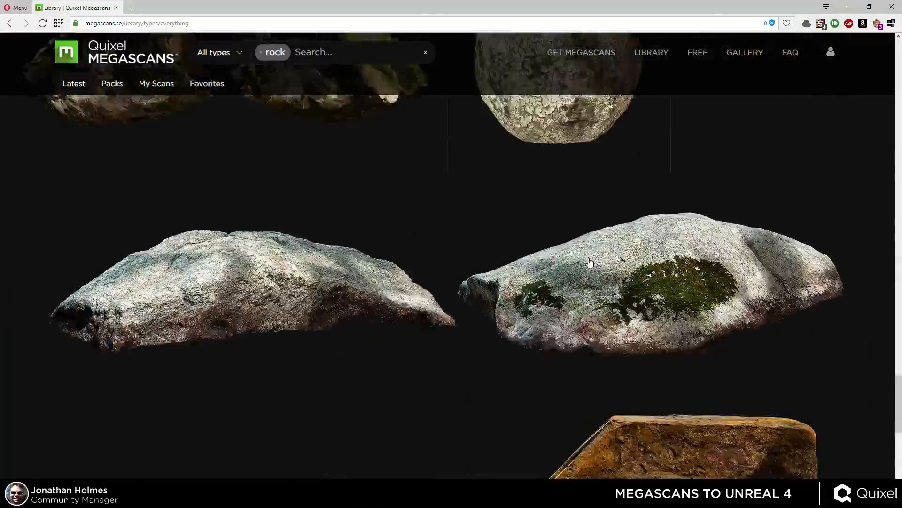
scroll(595, 260, down, 20)
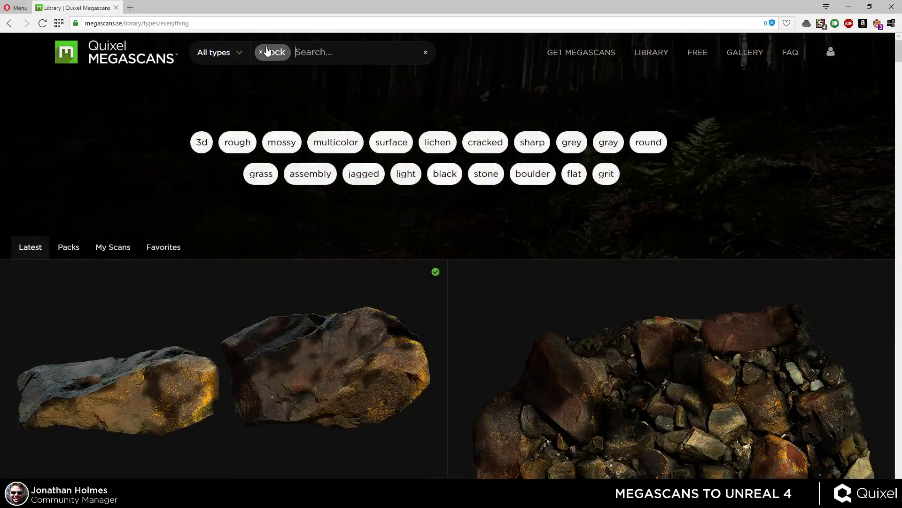
Replace the rock search with gravel, browse the gravel surfaces and open the Construction Gravel asset.
click(267, 50)
click(294, 51)
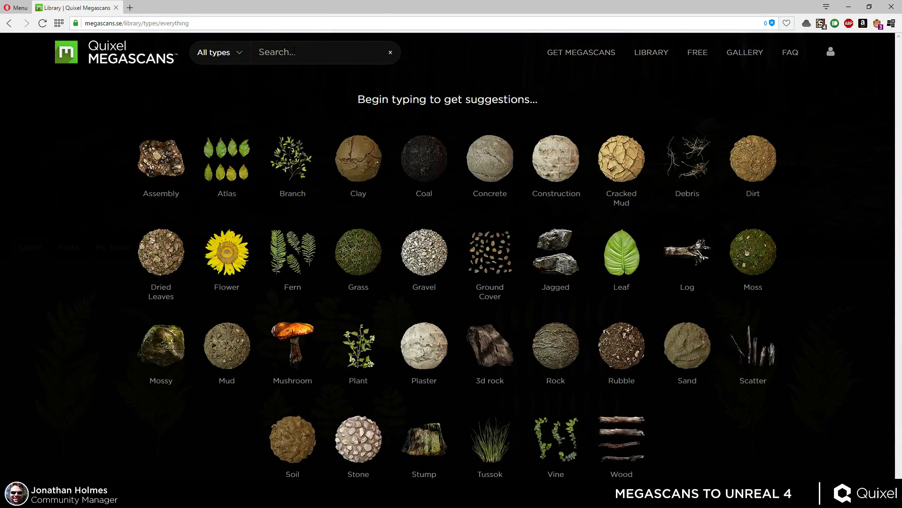
key(Return)
scroll(487, 284, down, 5)
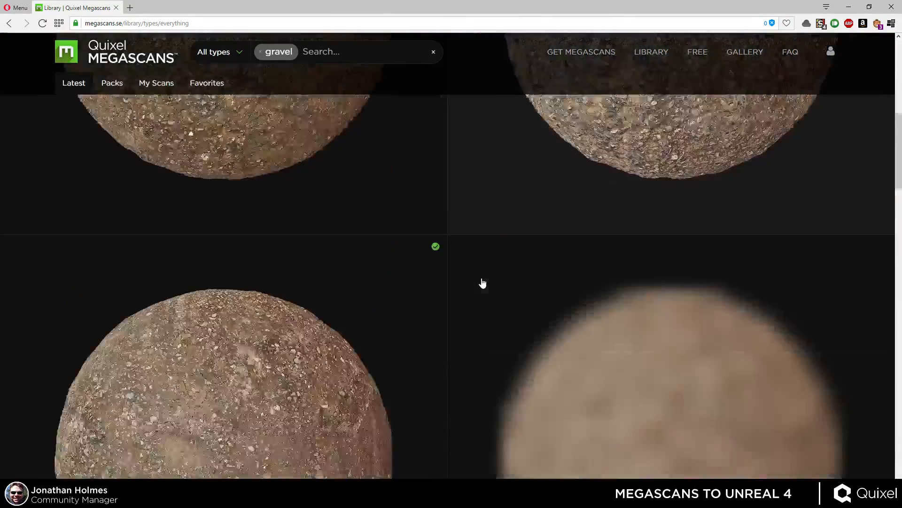
scroll(479, 269, down, 10)
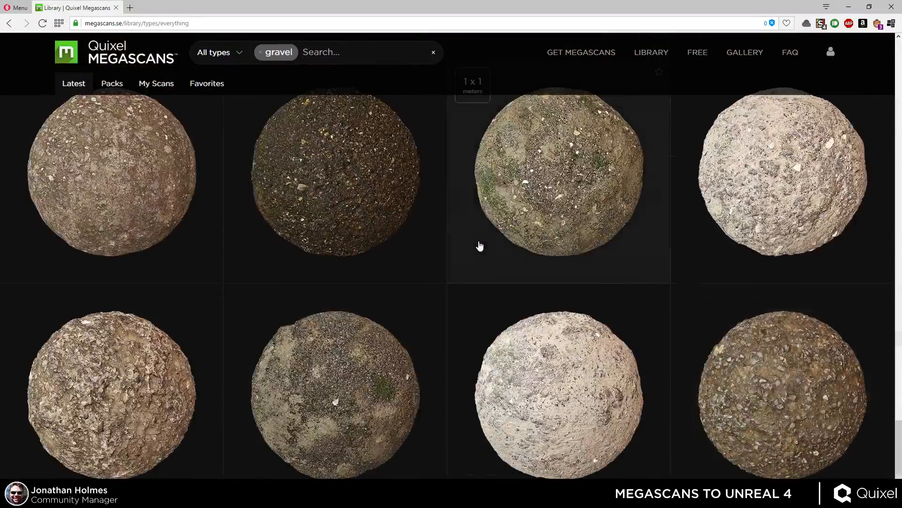
scroll(473, 236, down, 5)
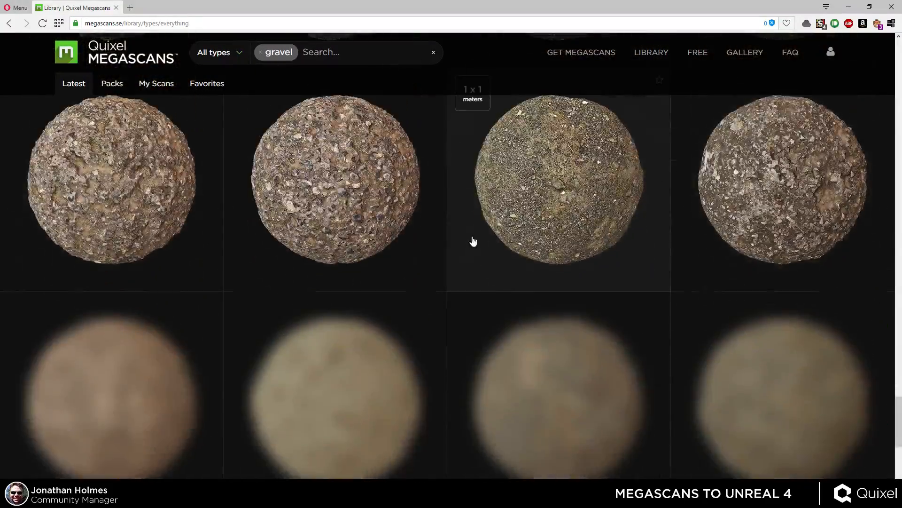
scroll(458, 263, down, 15)
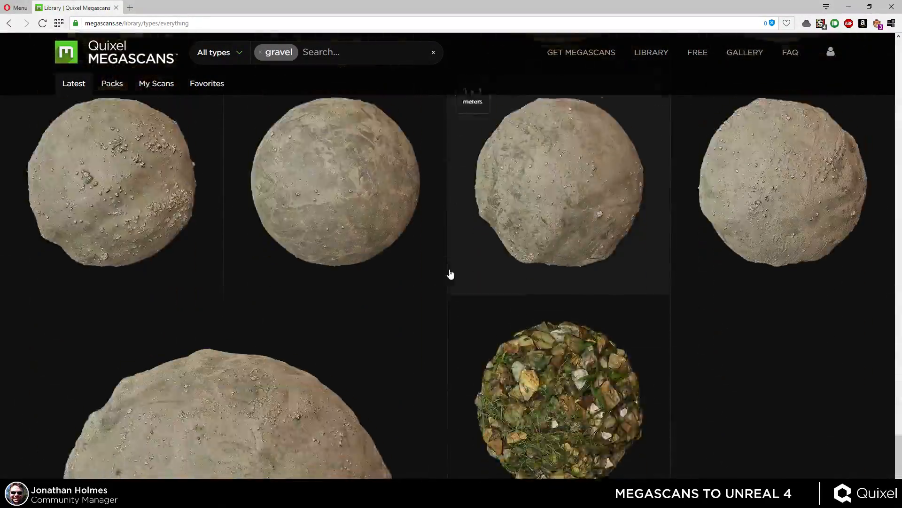
scroll(451, 271, down, 10)
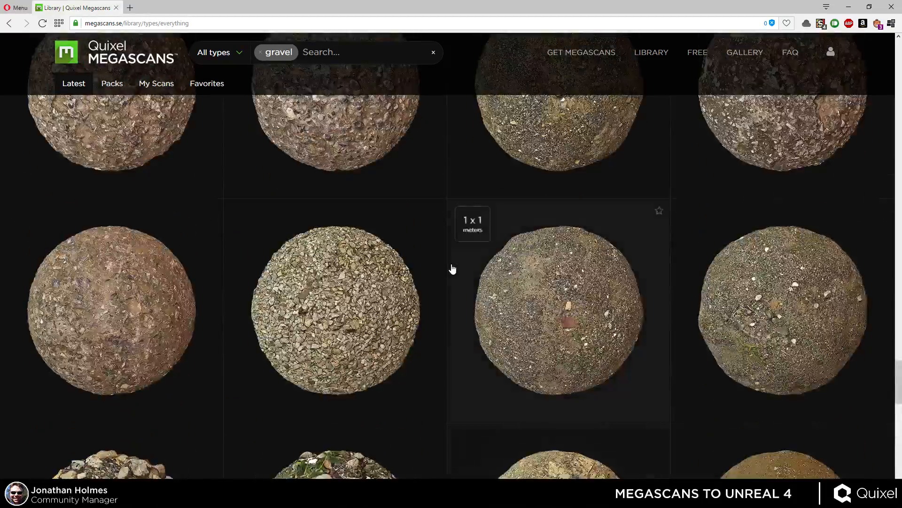
scroll(451, 265, up, 20)
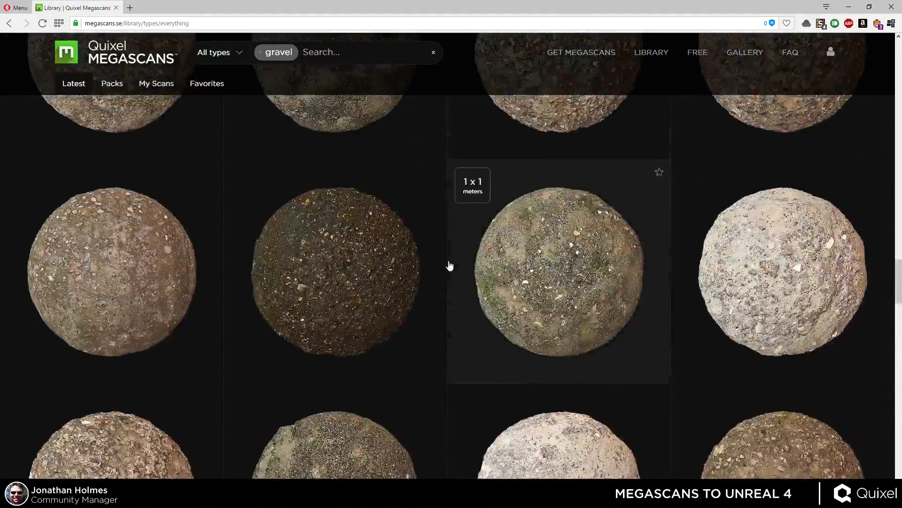
scroll(450, 265, up, 3)
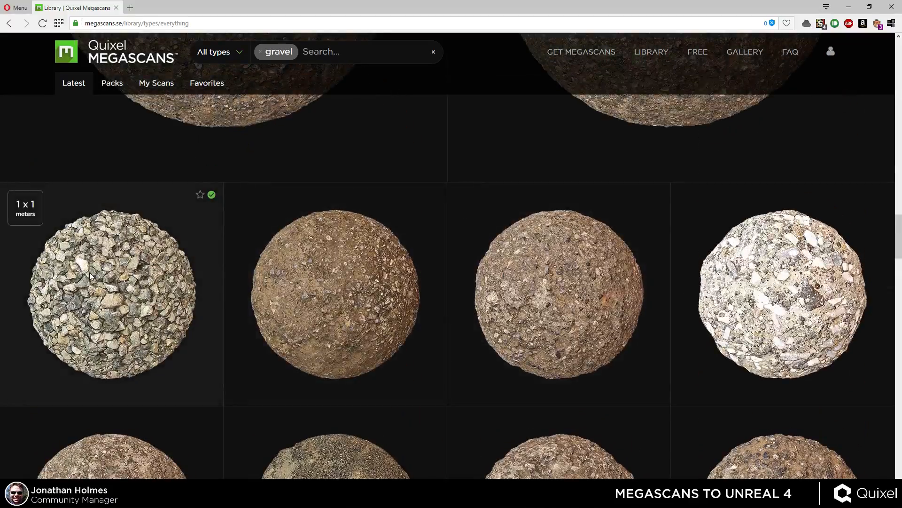
click(90, 272)
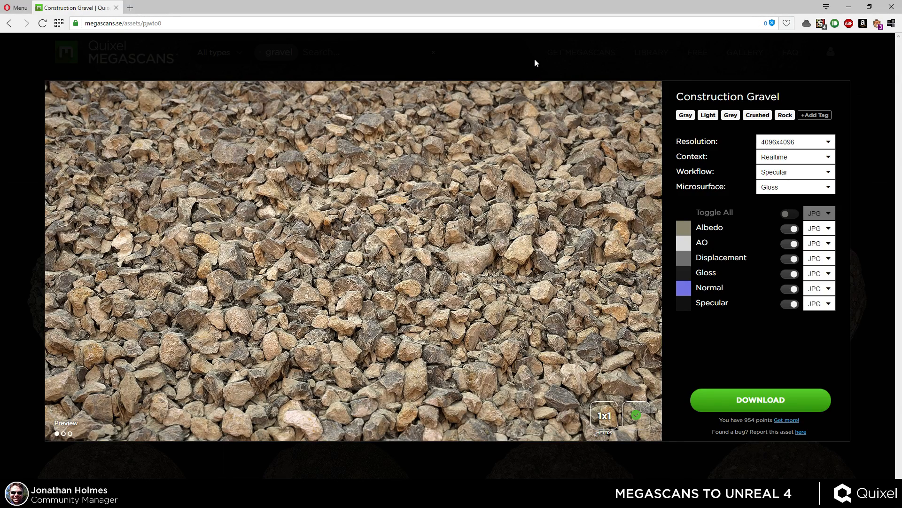
Switch to the Unreal Editor and select the gravel ballast mesh running alongside the railway track.
key(alt+Tab)
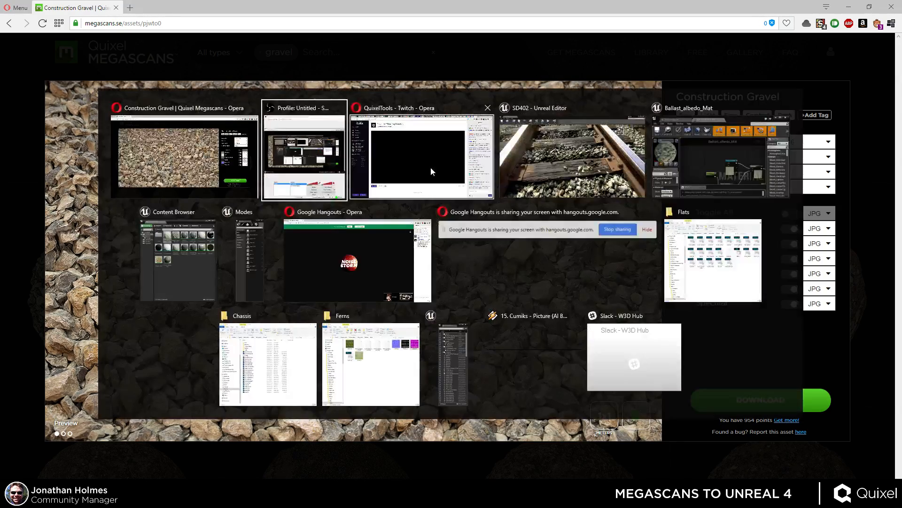
click(557, 136)
right_drag(536, 198, 586, 338)
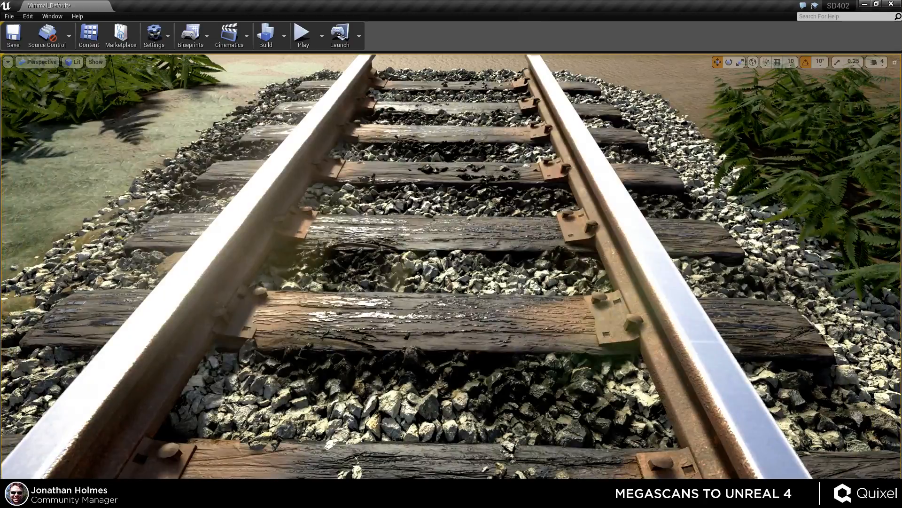
right_drag(452, 266, 677, 264)
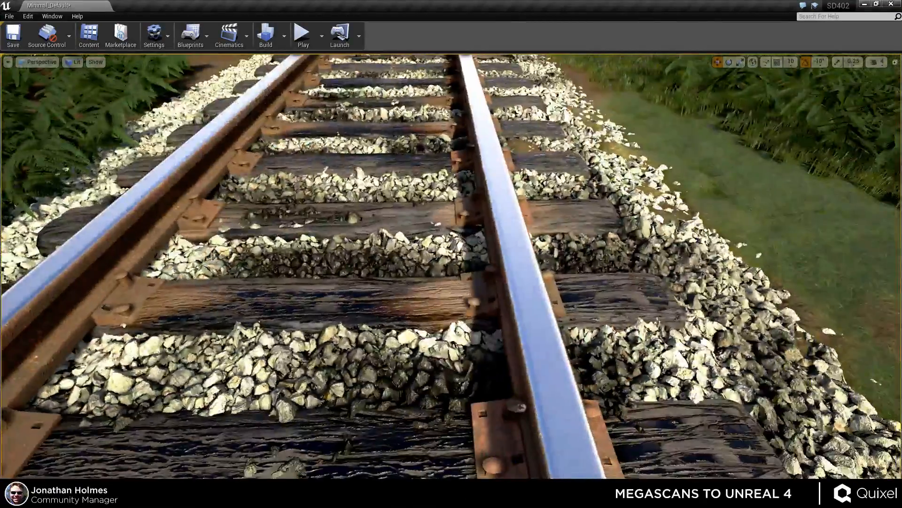
right_drag(404, 256, 347, 270)
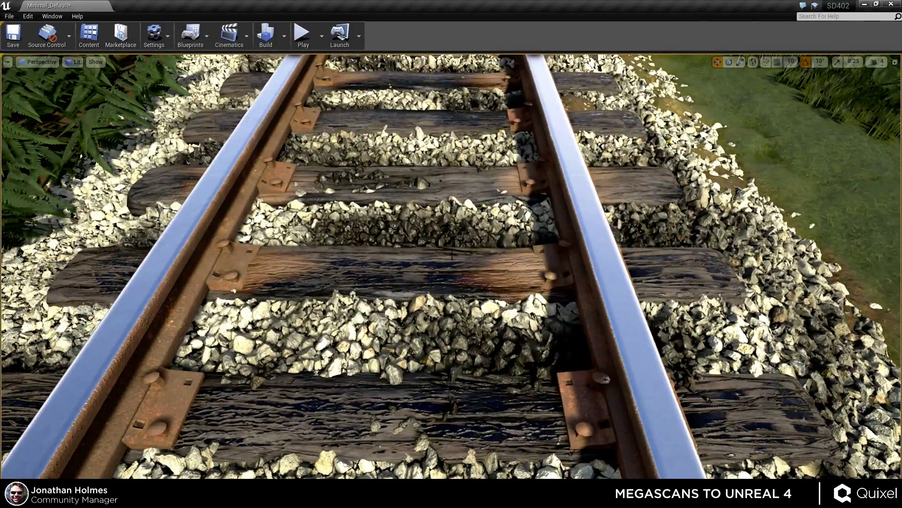
right_drag(452, 254, 452, 258)
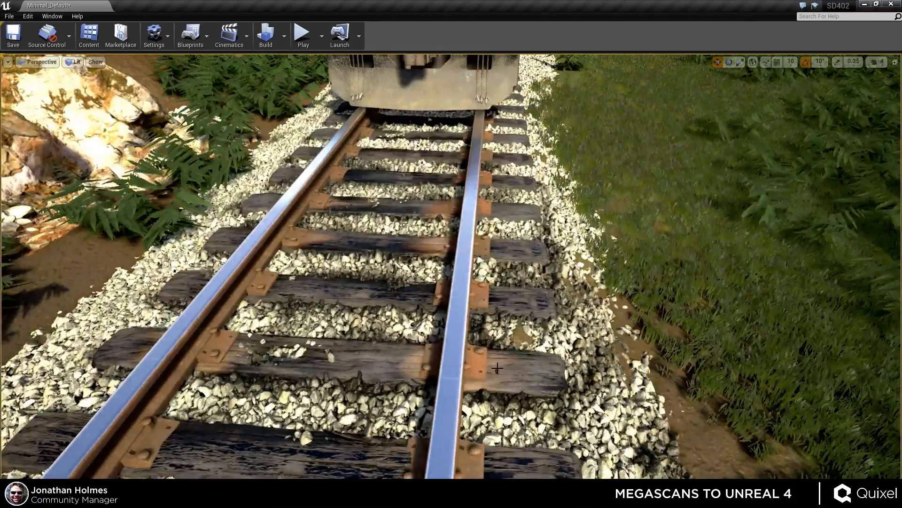
drag(502, 376, 582, 329)
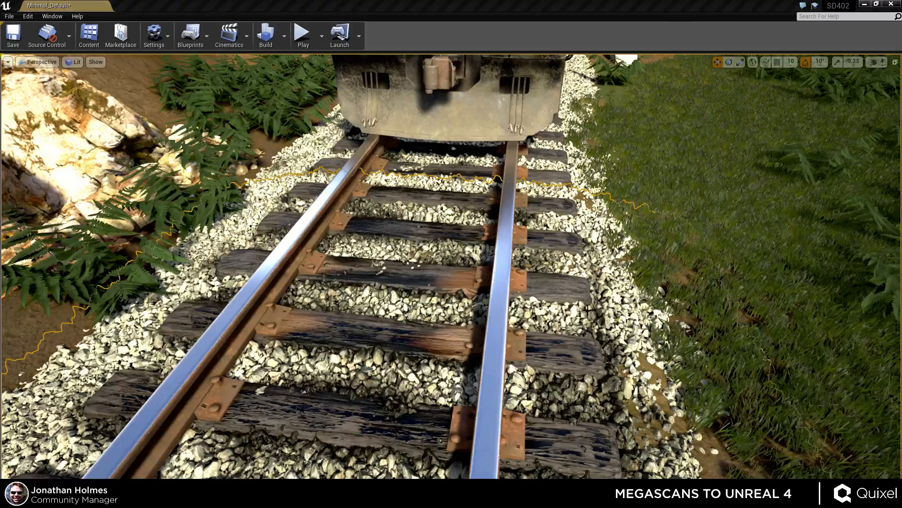
right_drag(578, 328, 589, 336)
right_drag(536, 313, 458, 337)
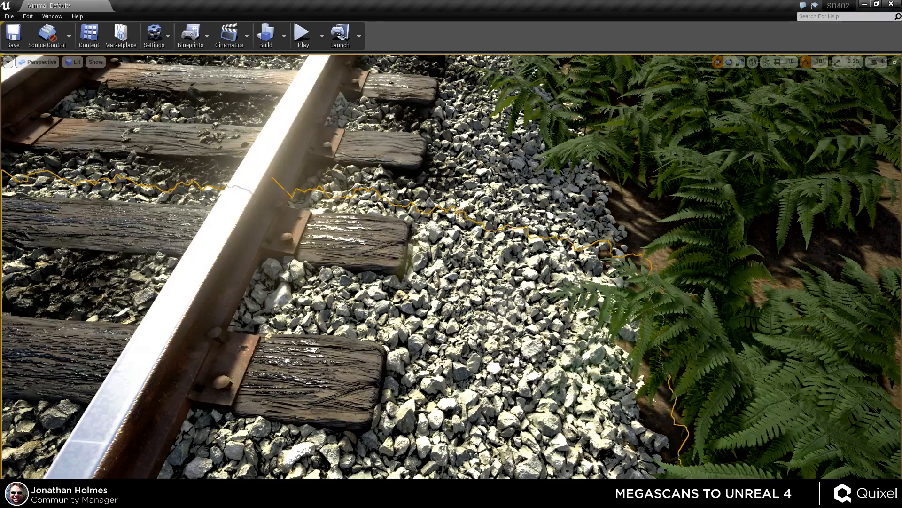
Bring the Modes panel into view in vertex paint mode and set a dark grey paint colour.
drag(901, 41, 758, 40)
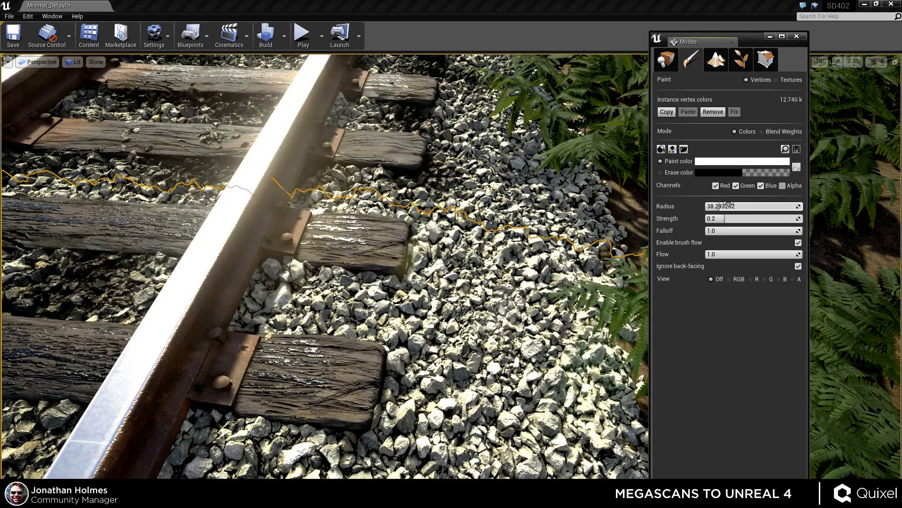
drag(504, 309, 469, 331)
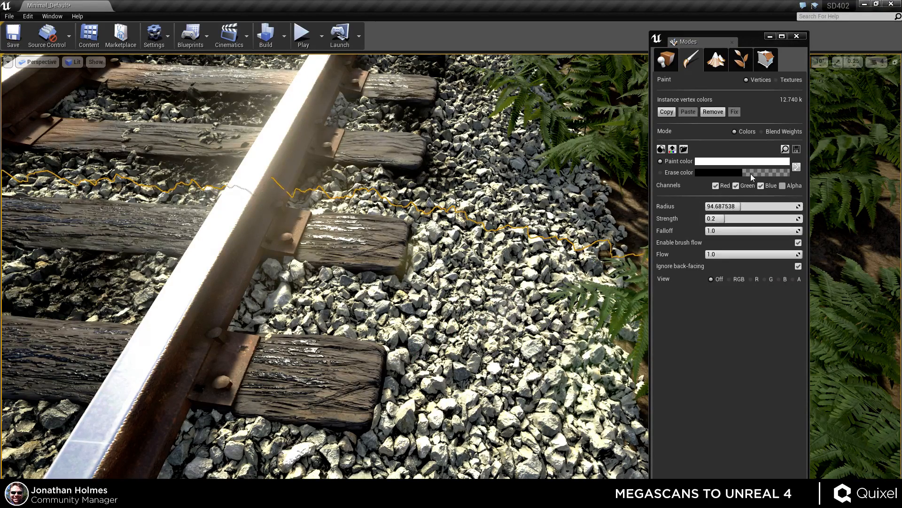
click(720, 175)
click(705, 180)
click(719, 161)
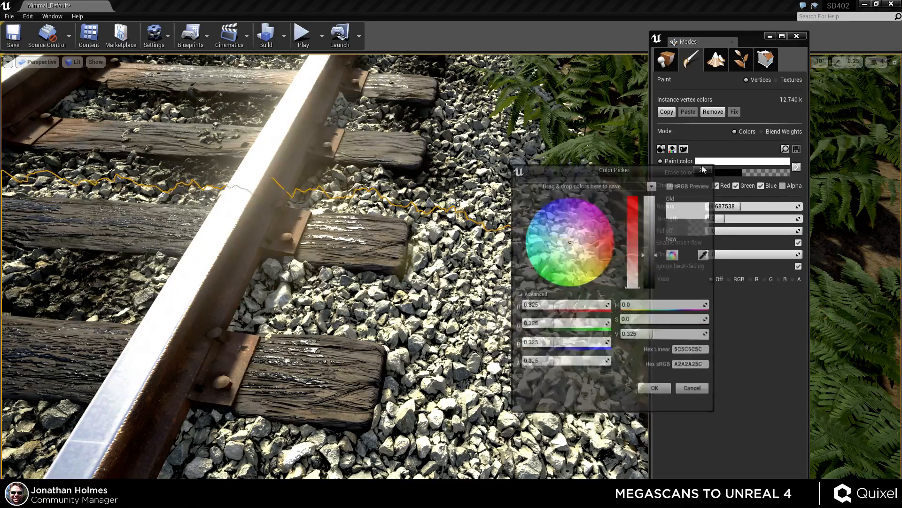
click(665, 393)
Paint dark vertex colour onto the gravel between the rail and the ferns.
mouse_move(489, 362)
mouse_down()
mouse_move(456, 343)
mouse_move(514, 307)
mouse_up()
mouse_move(485, 327)
right_down()
mouse_move(466, 343)
mouse_move(491, 310)
mouse_move(484, 305)
mouse_move(521, 343)
mouse_move(494, 242)
mouse_move(512, 357)
mouse_move(498, 329)
right_up()
key(shift+1)
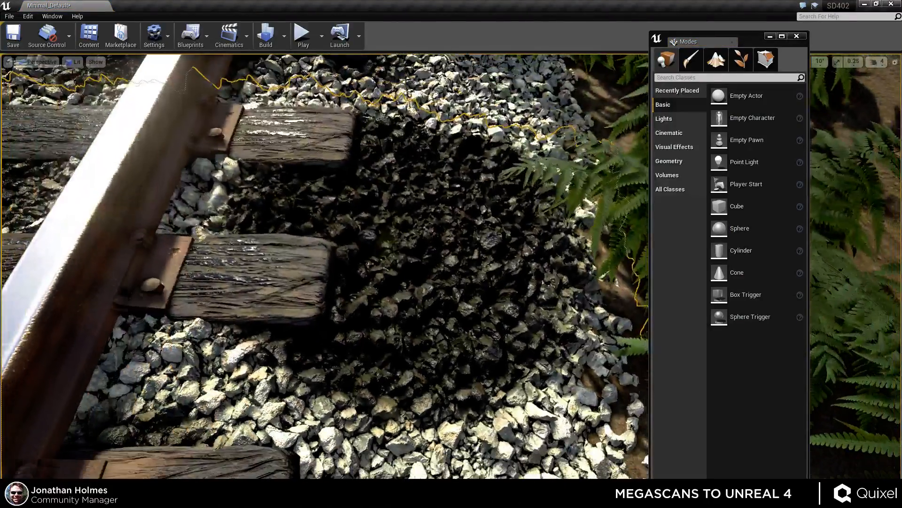
key(shift+2)
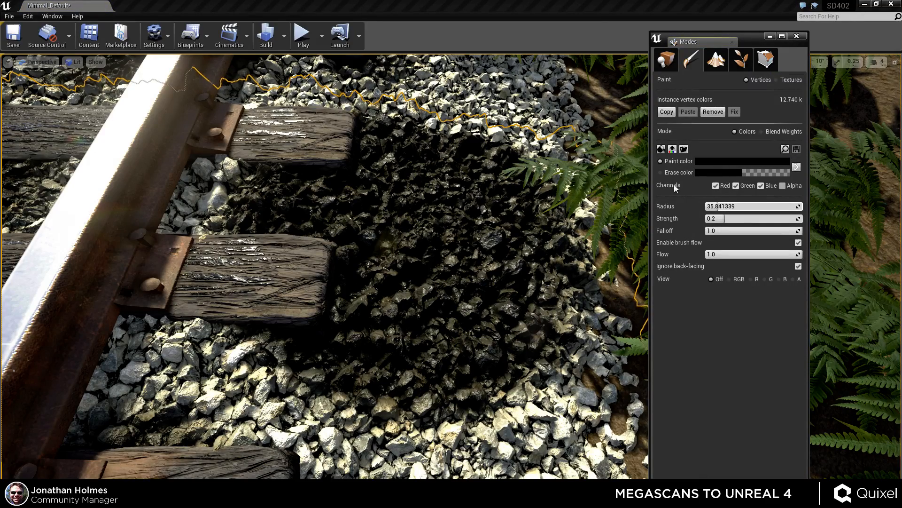
right_drag(499, 329, 680, 193)
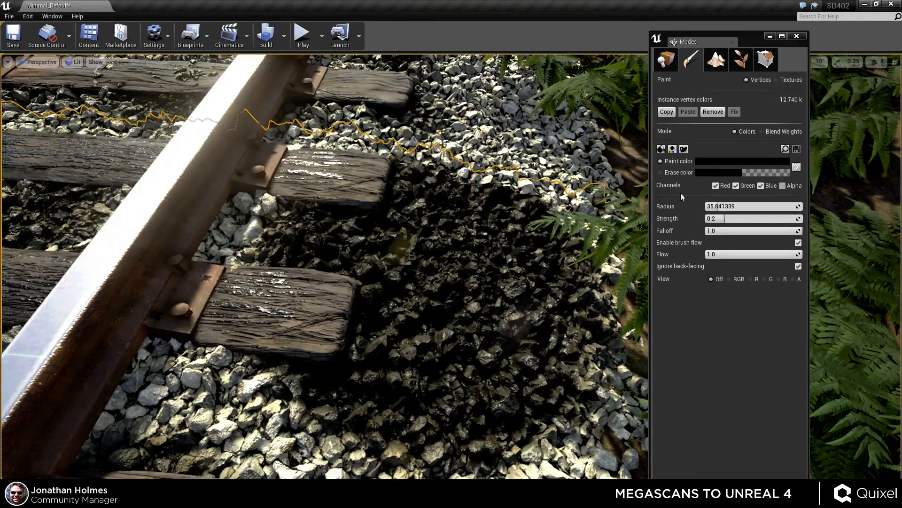
Set the vertex paint colour to white, 1.0 on all channels.
click(660, 173)
click(709, 168)
drag(642, 219, 645, 196)
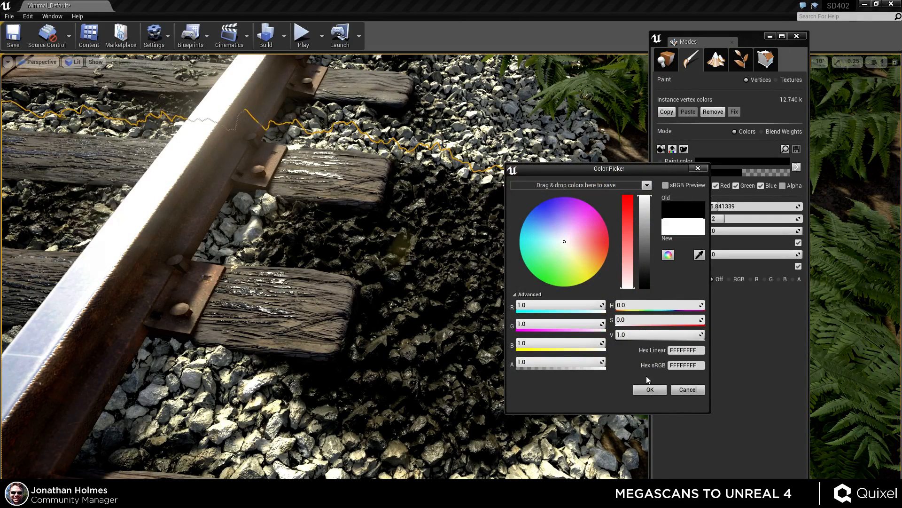
click(698, 168)
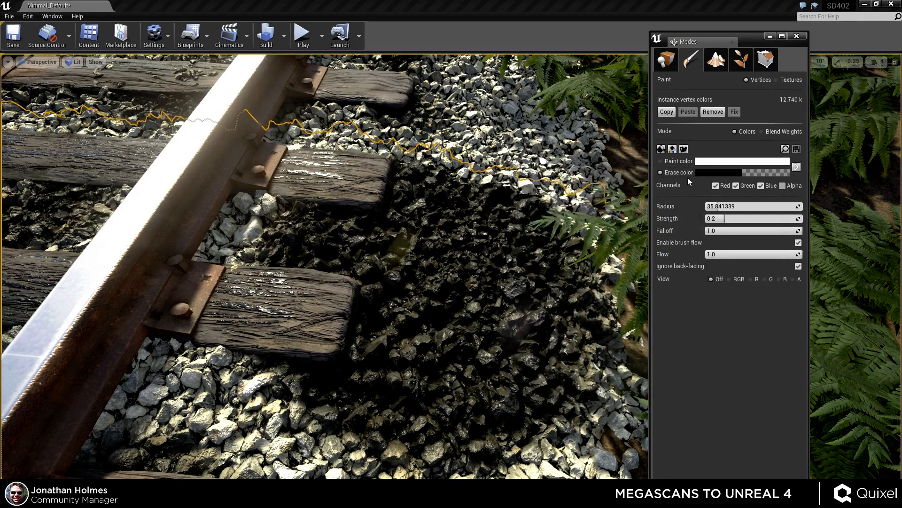
Paint white over the darkened gravel patch to lighten the ballast again.
mouse_move(549, 238)
mouse_down()
mouse_move(477, 341)
mouse_move(445, 239)
mouse_move(323, 235)
mouse_move(420, 442)
mouse_move(470, 360)
mouse_move(531, 207)
mouse_up()
right_drag(531, 207, 559, 245)
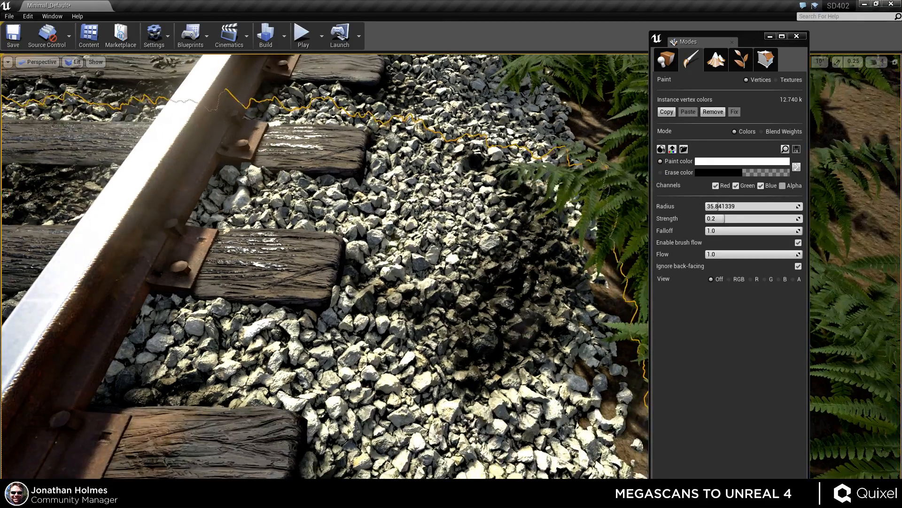
drag(540, 226, 554, 270)
right_drag(548, 282, 536, 283)
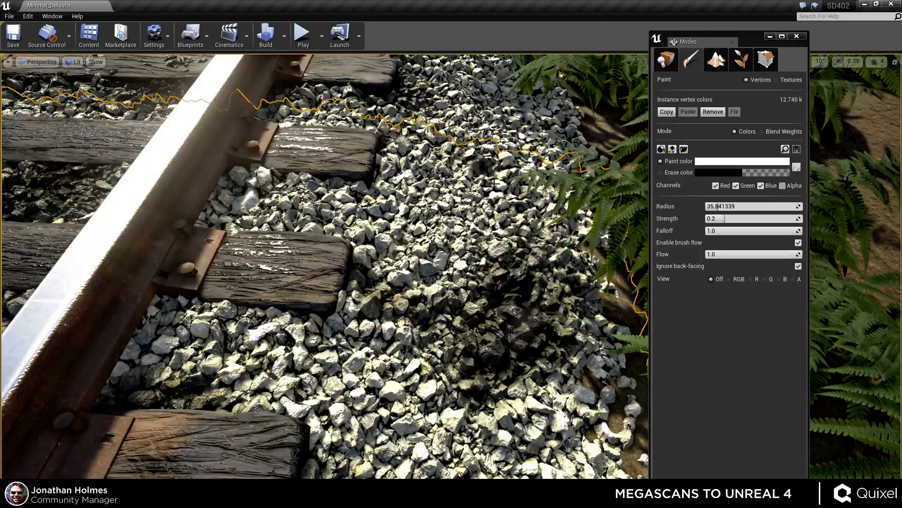
mouse_move(545, 296)
mouse_down()
mouse_move(522, 333)
mouse_move(493, 348)
mouse_move(423, 308)
mouse_move(399, 310)
mouse_up()
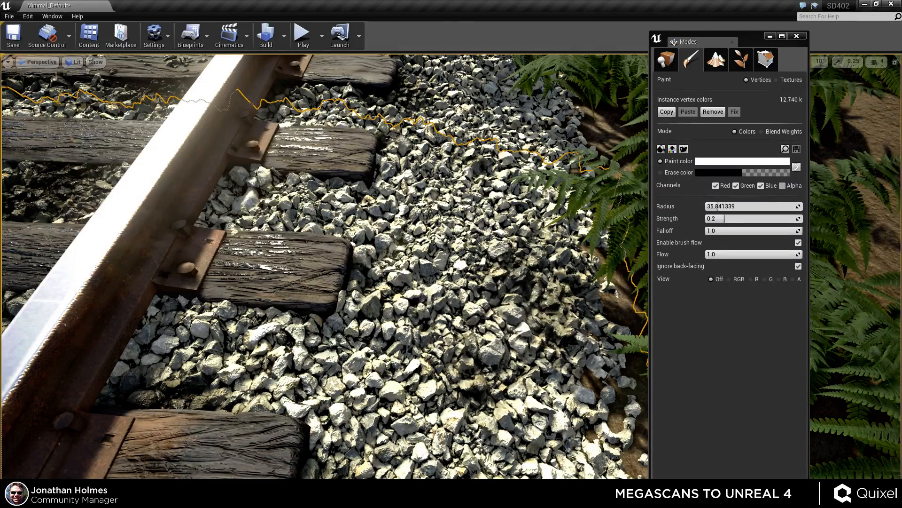
mouse_move(400, 310)
right_down()
mouse_move(352, 263)
mouse_move(355, 282)
right_up()
Lower the paint colour's value to black in the colour picker.
click(717, 163)
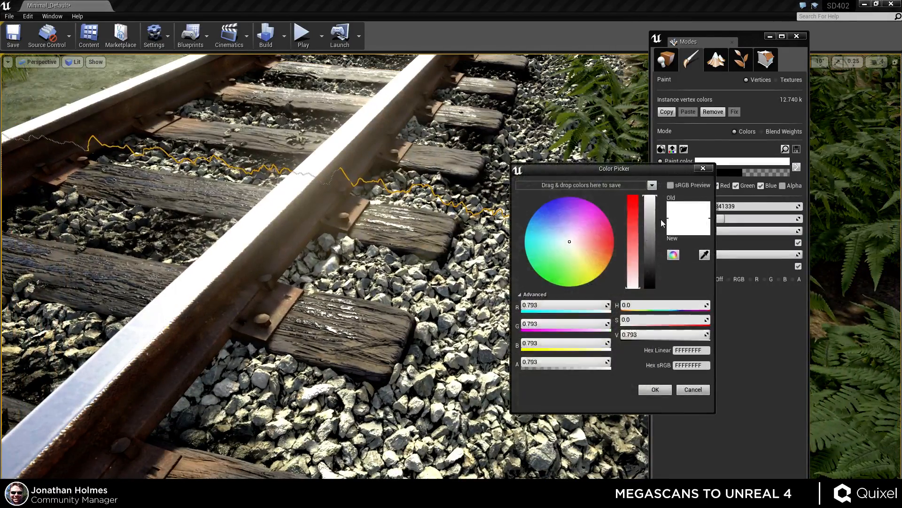
drag(651, 265, 652, 331)
click(663, 394)
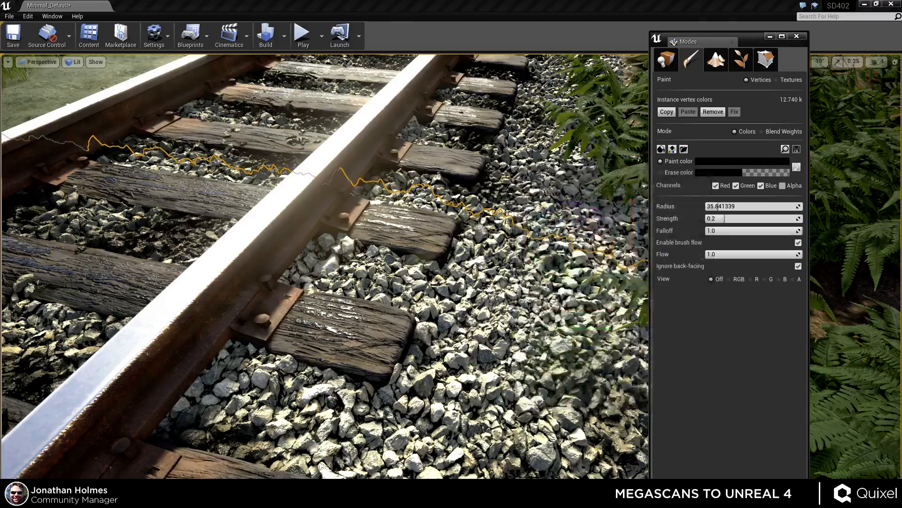
Paint dark vertex colour onto the gravel beneath and between the sleepers.
mouse_move(470, 301)
right_down()
mouse_move(503, 296)
mouse_move(540, 310)
mouse_move(484, 319)
mouse_move(399, 315)
mouse_move(418, 311)
mouse_move(437, 313)
mouse_move(404, 320)
right_up()
right_drag(481, 366, 491, 339)
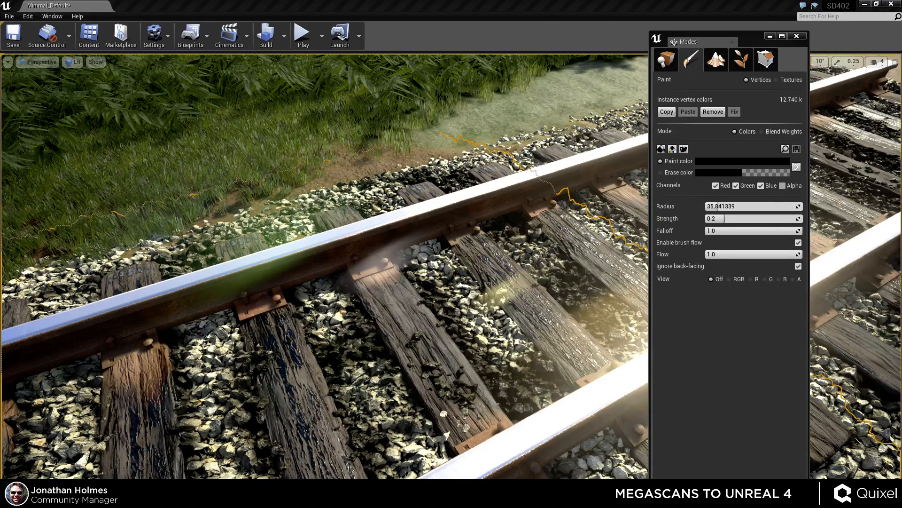
right_drag(489, 304, 575, 301)
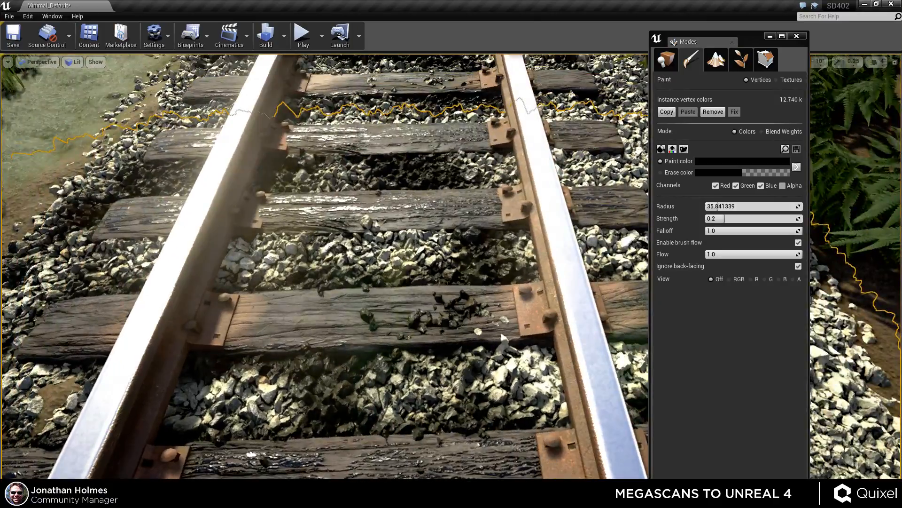
right_drag(449, 312, 304, 328)
key(d)
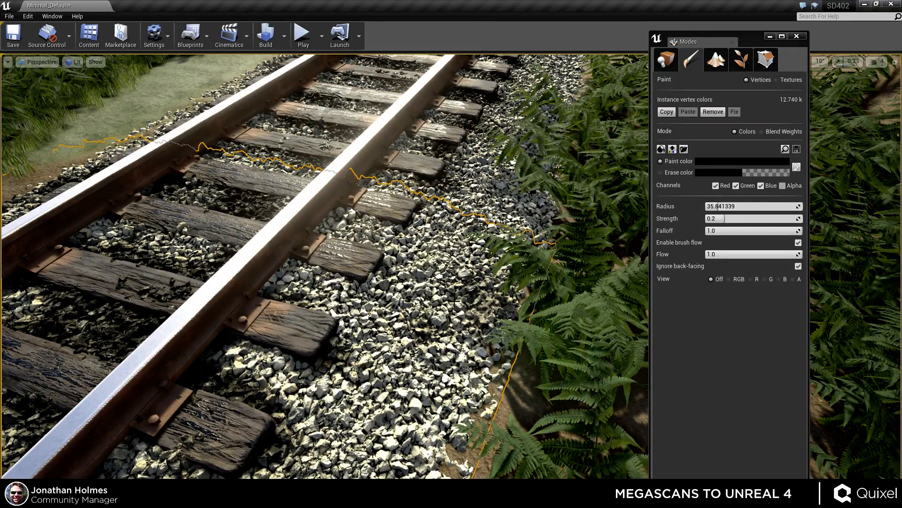
Paint two more dark strokes onto the gravel between the sleepers near the rail.
mouse_move(413, 304)
mouse_down()
mouse_move(376, 329)
mouse_move(357, 301)
mouse_move(435, 307)
mouse_move(395, 282)
mouse_move(394, 348)
mouse_move(409, 355)
mouse_up()
right_drag(394, 327, 396, 353)
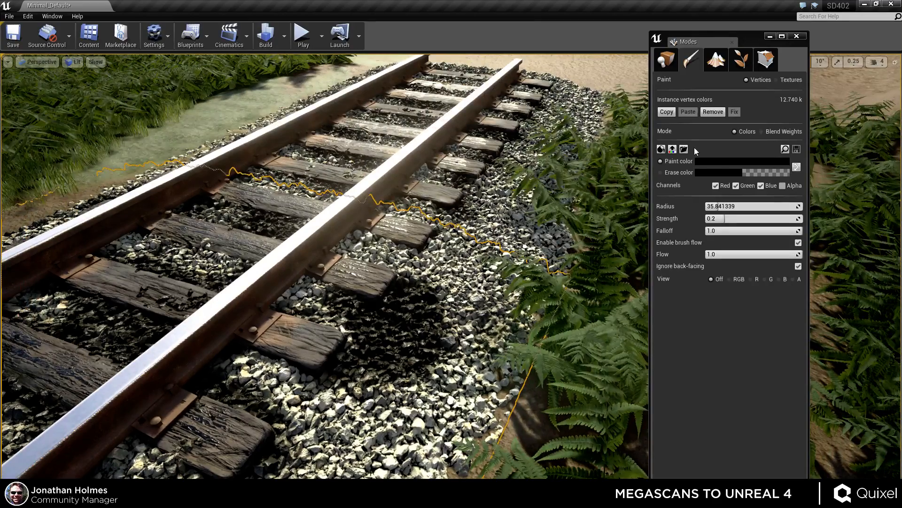
Switch the paint colour back to white and paint a lightening stroke over the gravel beside the sleepers.
click(705, 162)
click(648, 193)
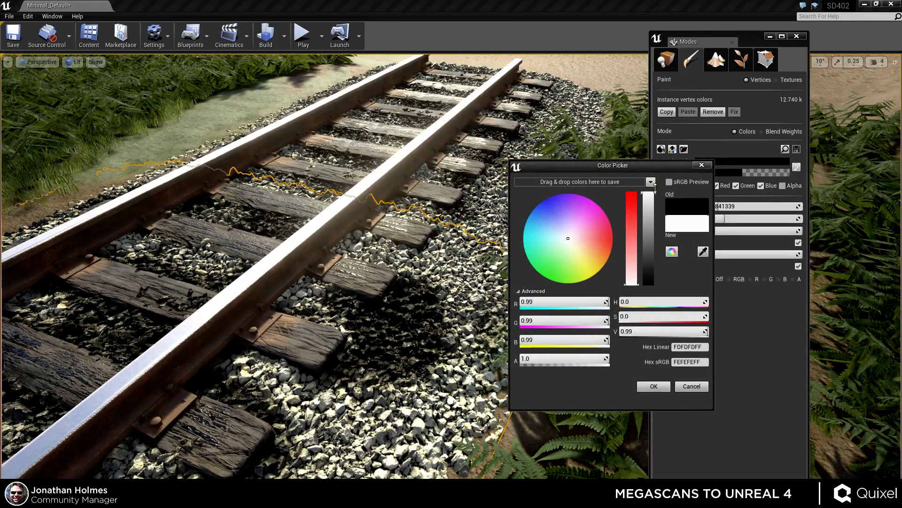
click(653, 385)
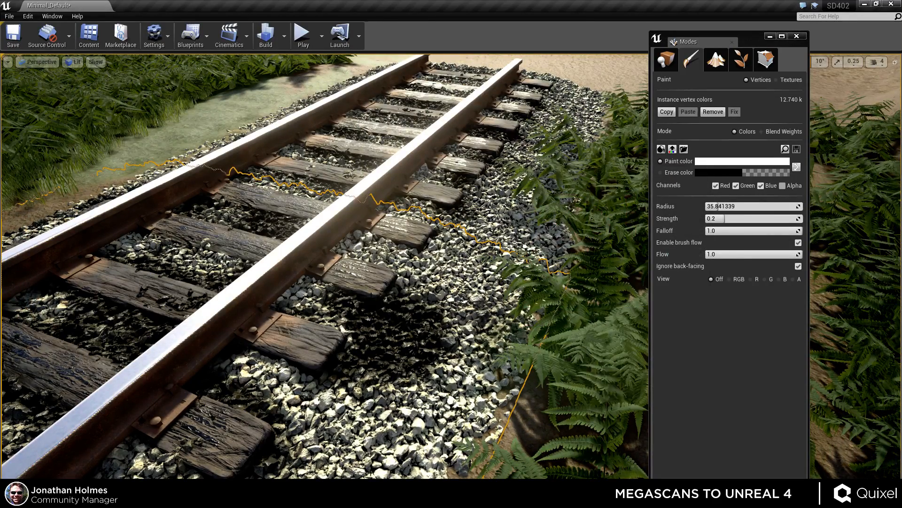
mouse_move(420, 313)
mouse_down()
mouse_move(340, 305)
mouse_move(399, 329)
mouse_up()
Leave vertex painting and inspect the painted ballast along the track from several angles.
key(shift+1)
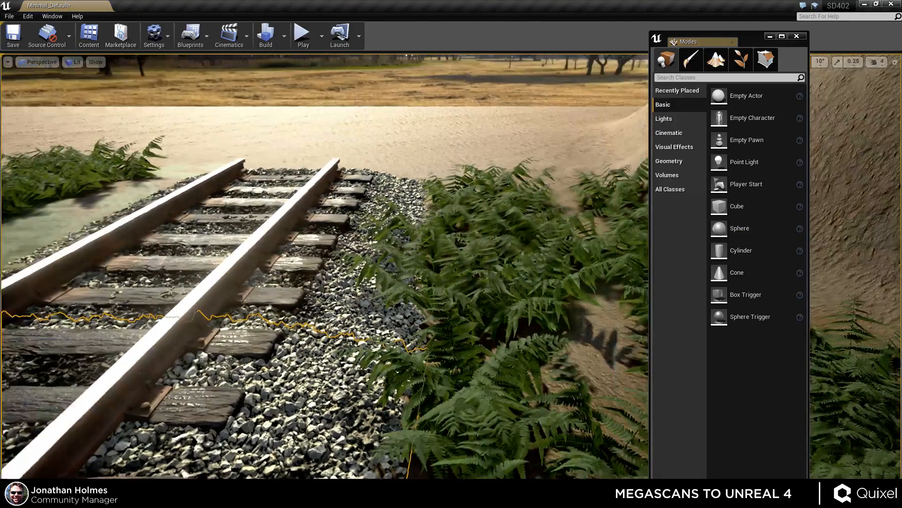
middle_drag(472, 317, 444, 339)
key(Escape)
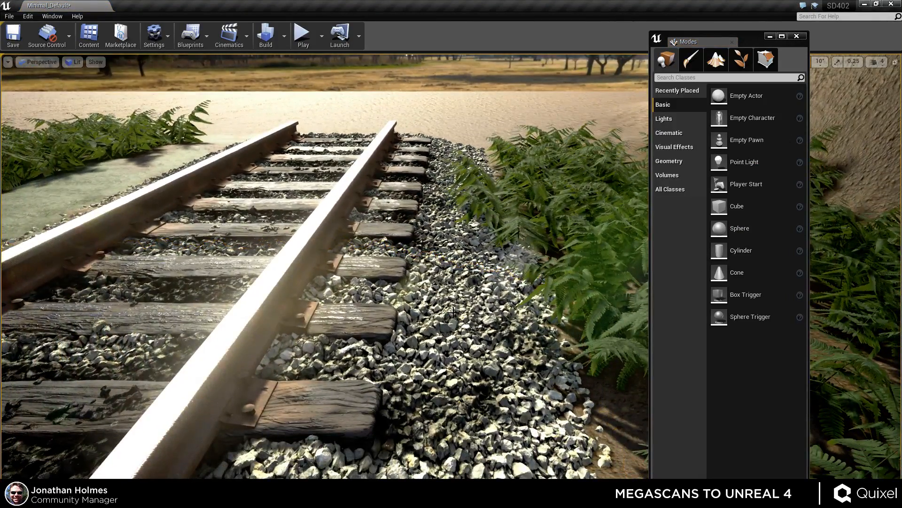
right_drag(452, 312, 471, 335)
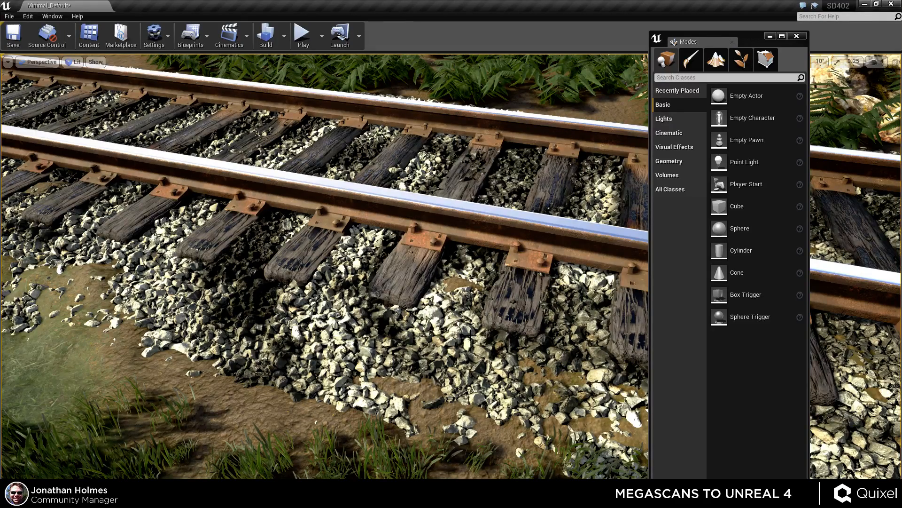
right_drag(492, 298, 423, 280)
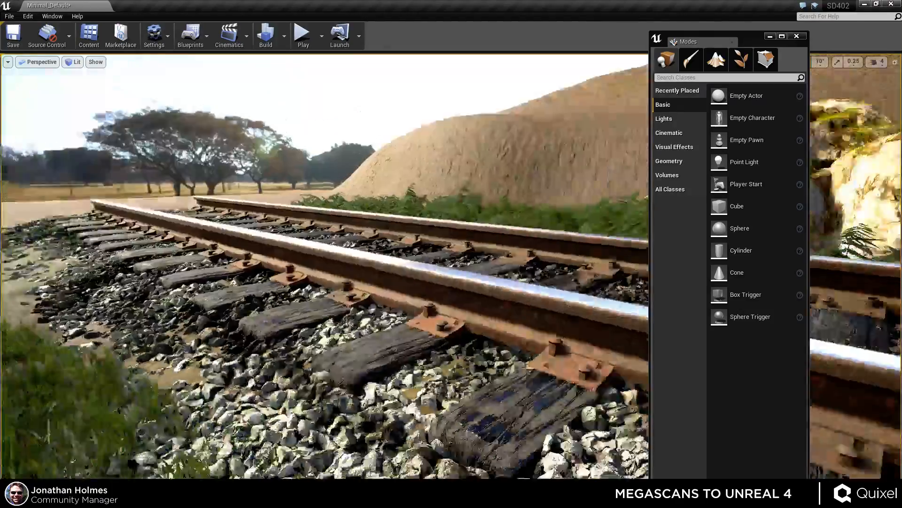
right_drag(325, 266, 366, 310)
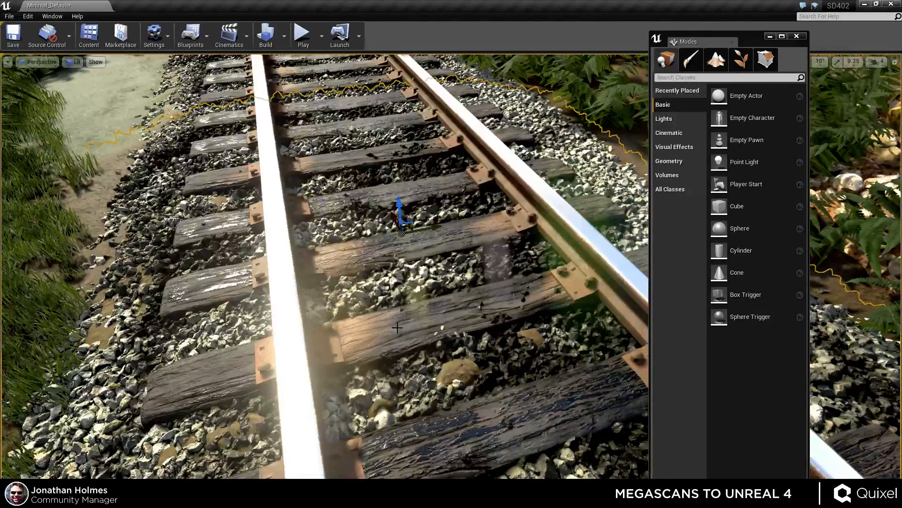
right_drag(453, 280, 460, 350)
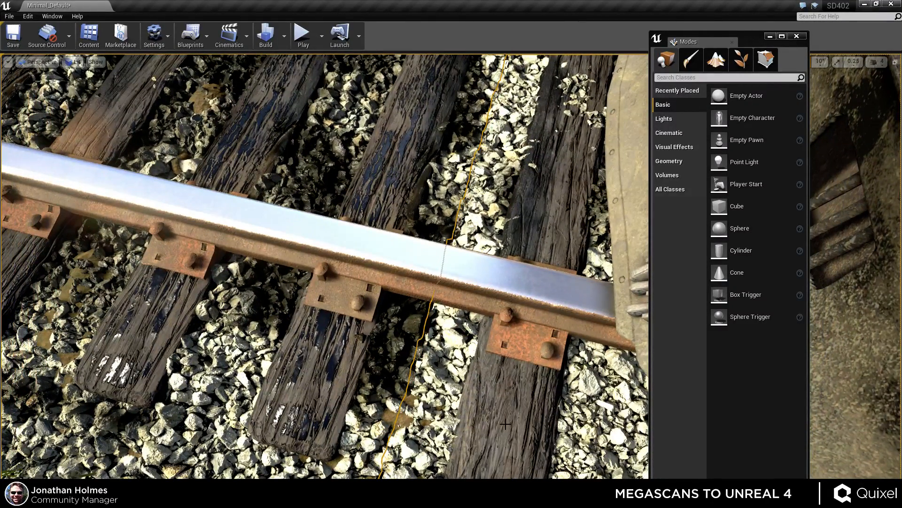
right_drag(502, 417, 520, 423)
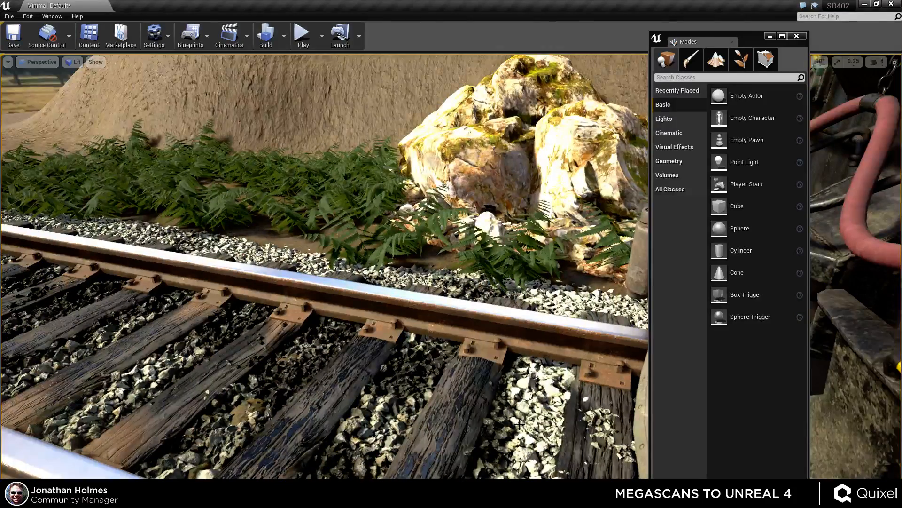
right_drag(431, 339, 324, 376)
right_drag(585, 269, 568, 285)
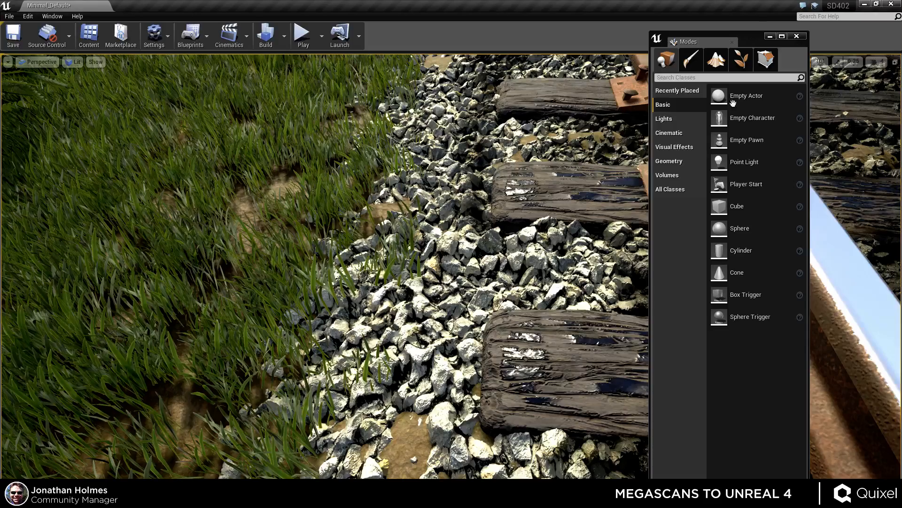
Move the placement panel aside, navigate to the track edge and delete the fern in front of the ballast.
drag(752, 41, 817, 48)
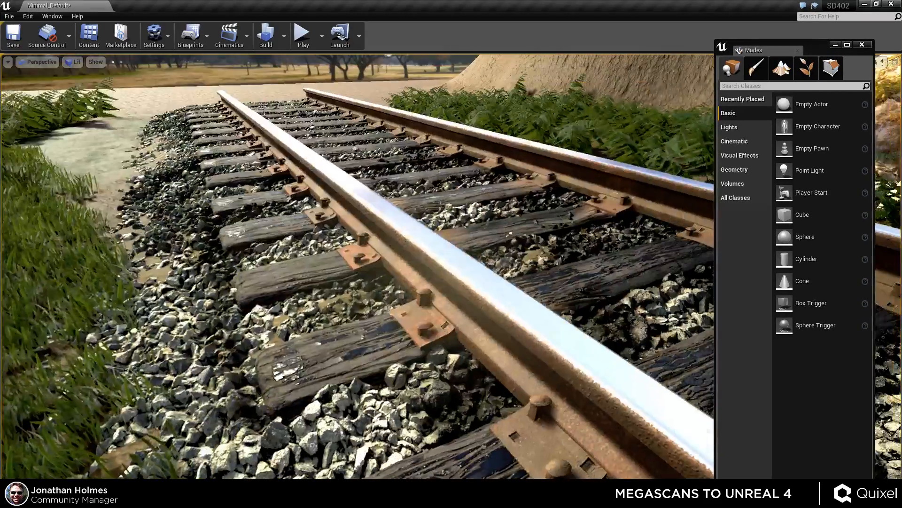
right_drag(451, 267, 502, 278)
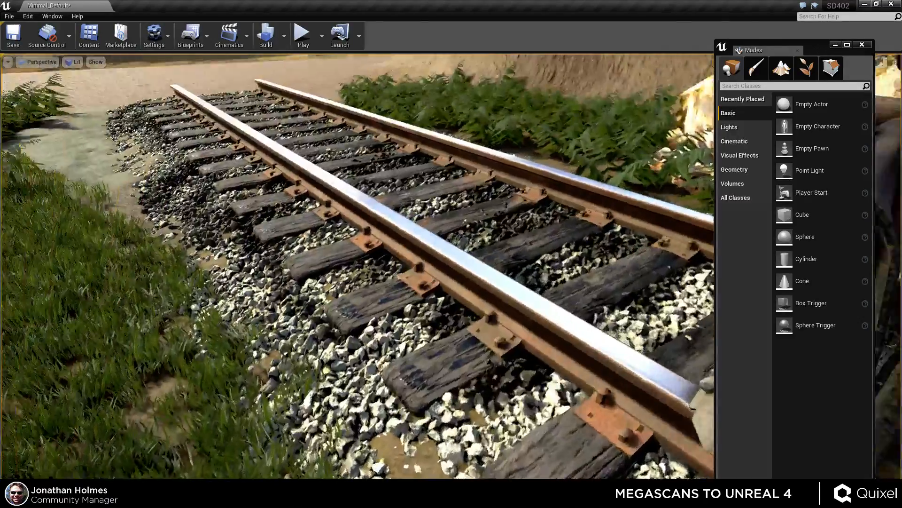
right_drag(451, 266, 341, 259)
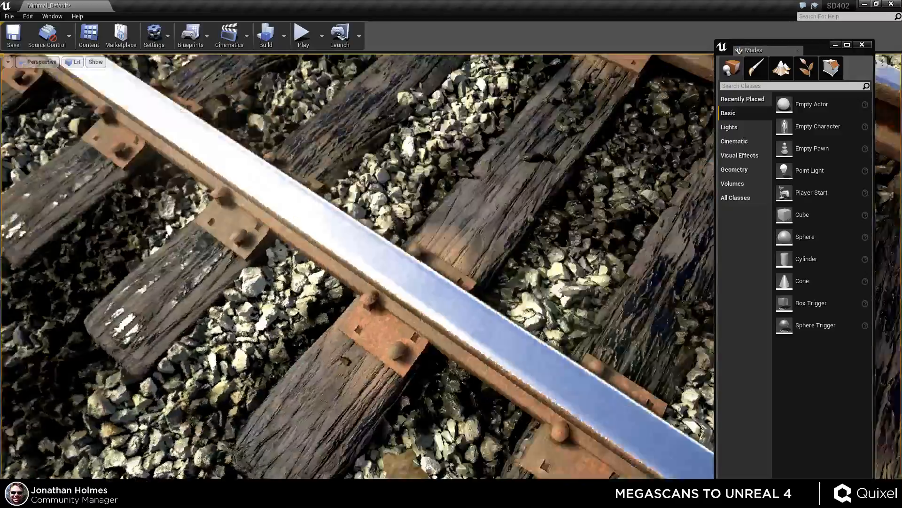
right_drag(452, 254, 442, 252)
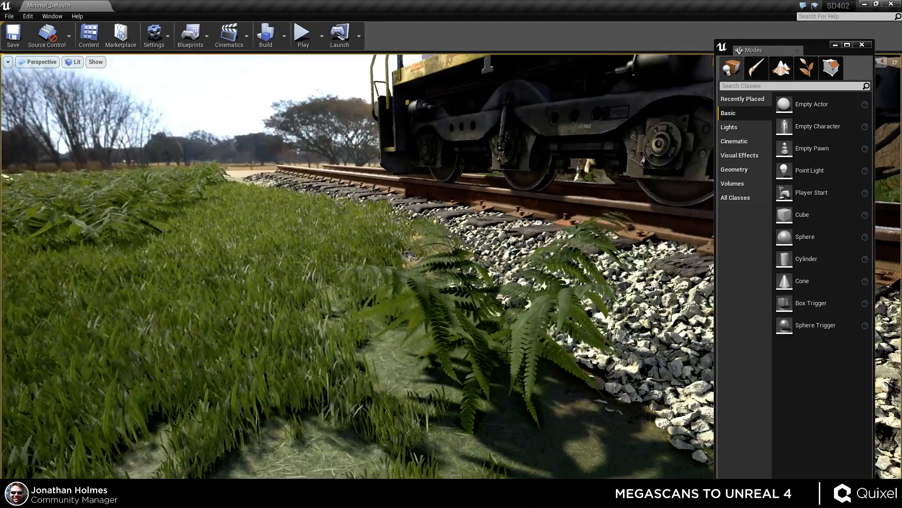
key(Delete)
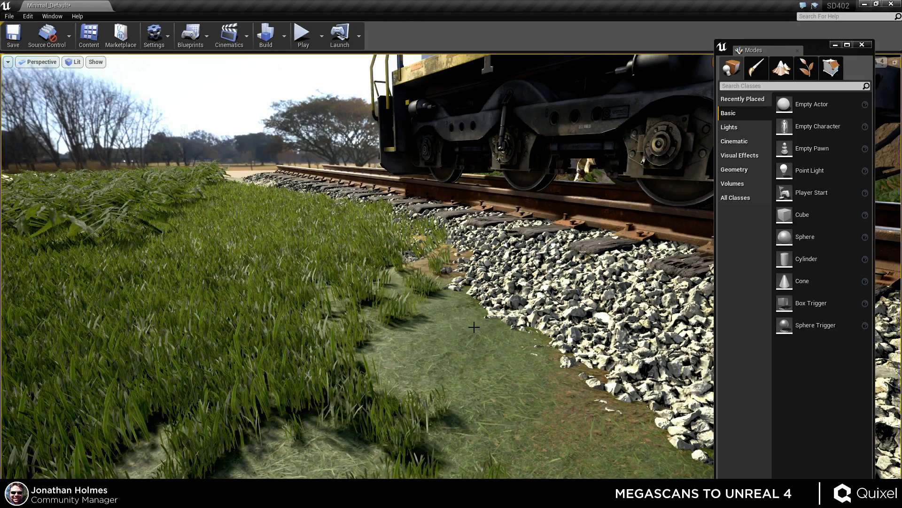
Select the gravel ballast mesh at the end of the track and focus the view on it.
right_drag(475, 327, 494, 358)
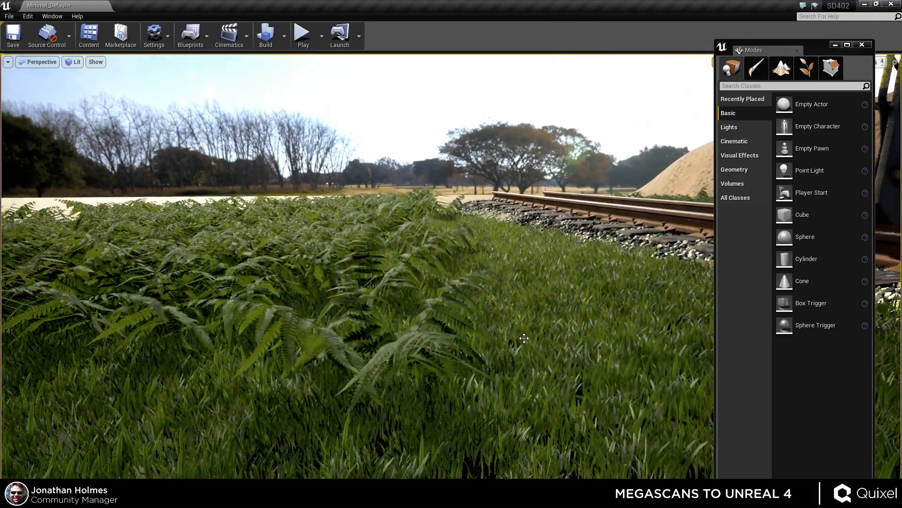
right_drag(569, 344, 597, 371)
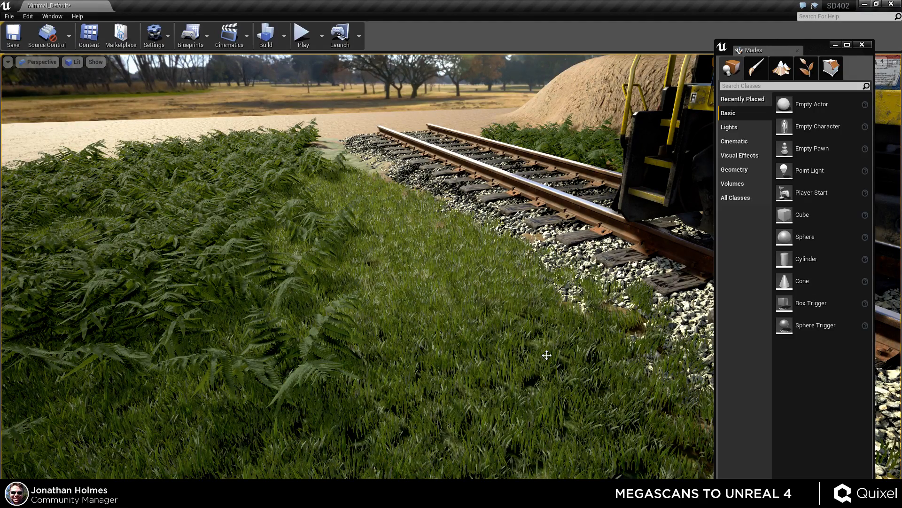
key(w)
right_drag(442, 353, 609, 390)
click(447, 254)
mouse_move(469, 364)
right_down()
mouse_move(480, 324)
mouse_move(469, 339)
mouse_move(464, 316)
mouse_move(467, 357)
right_up()
key(s)
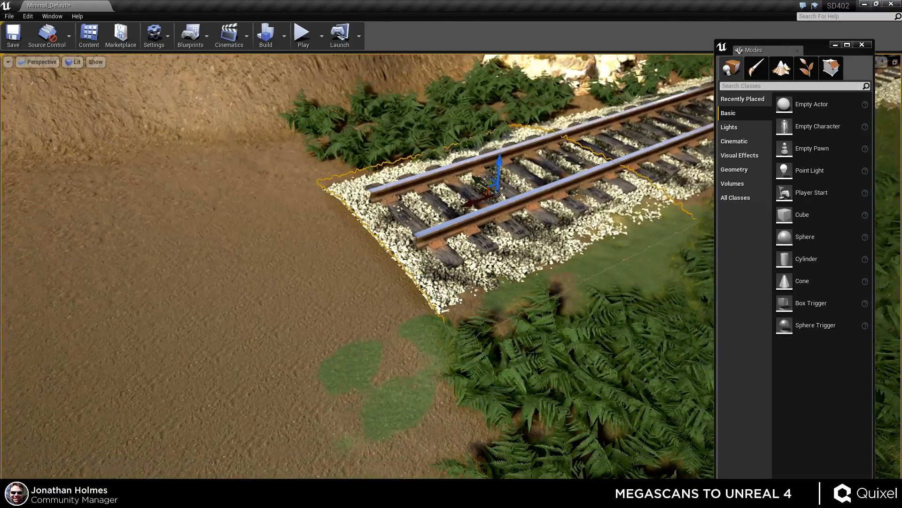
alt+drag(474, 203, 168, 300)
key(f)
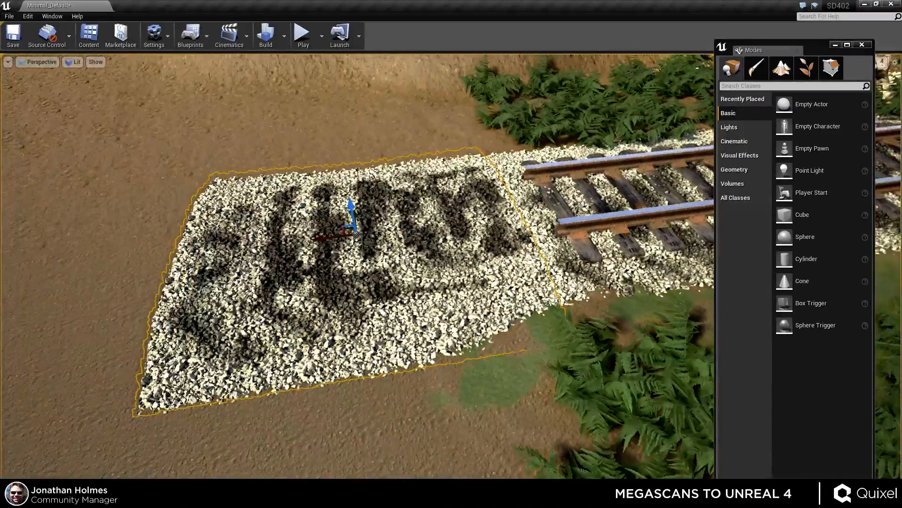
Examine the dark vertex-painted strokes on the selected ballast mesh from above and around.
right_drag(626, 220, 558, 218)
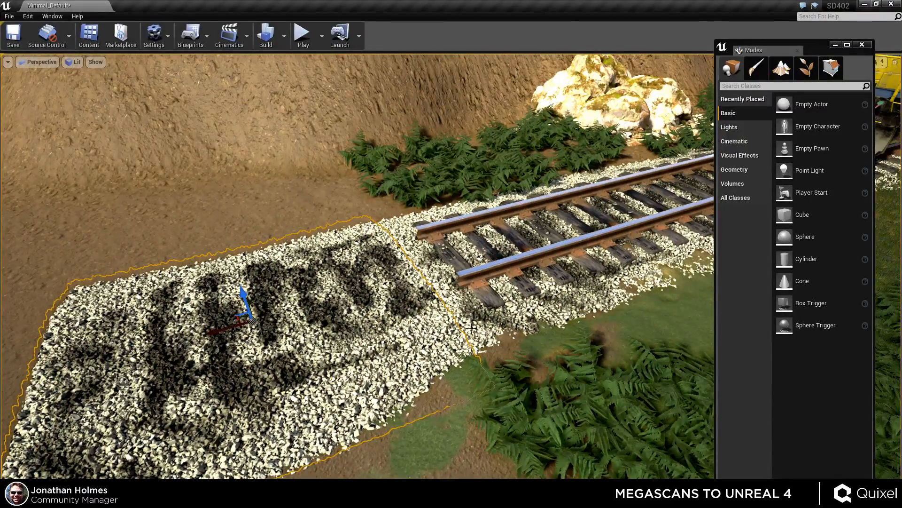
key(f)
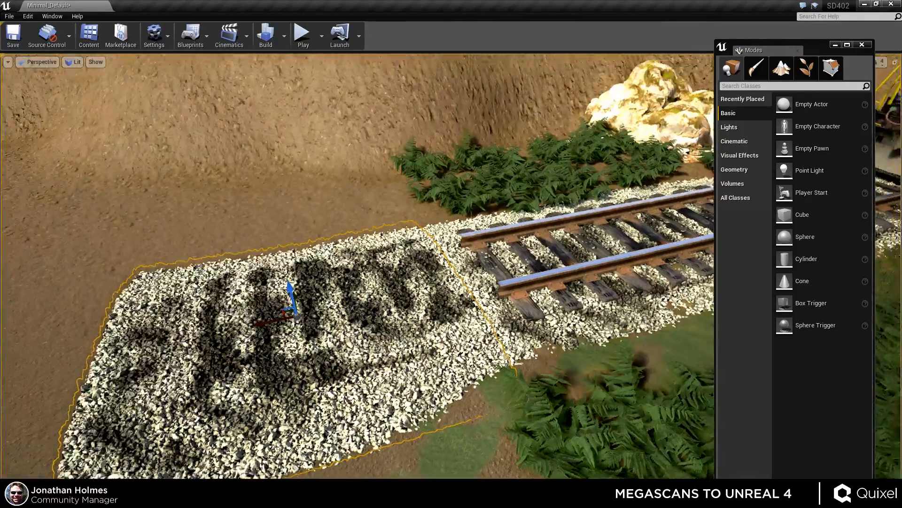
alt+drag(450, 319, 339, 317)
alt+right_drag(338, 317, 385, 317)
alt+right_drag(466, 308, 513, 308)
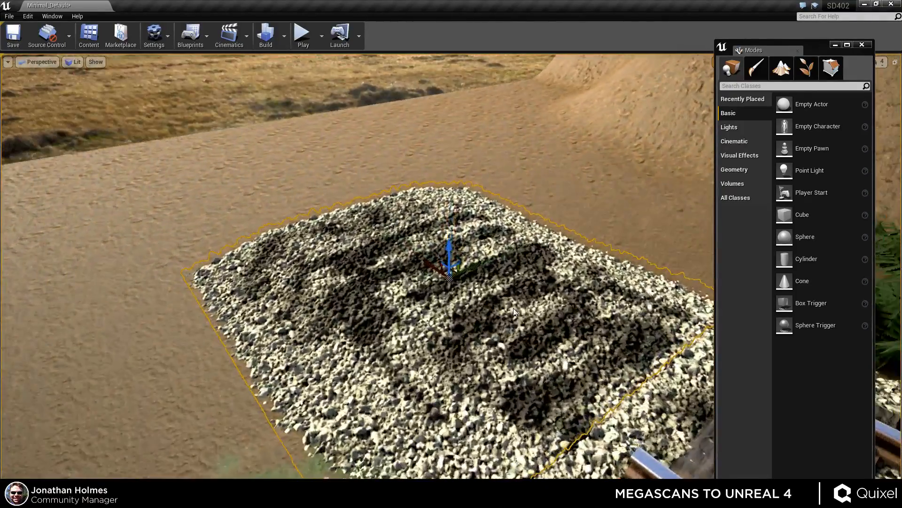
alt+drag(513, 308, 430, 332)
right_drag(430, 332, 442, 336)
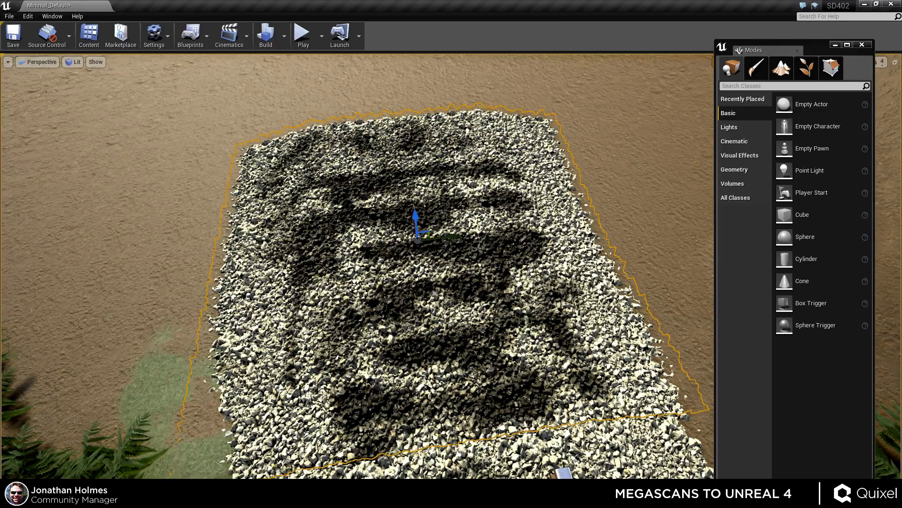
right_drag(441, 282, 601, 413)
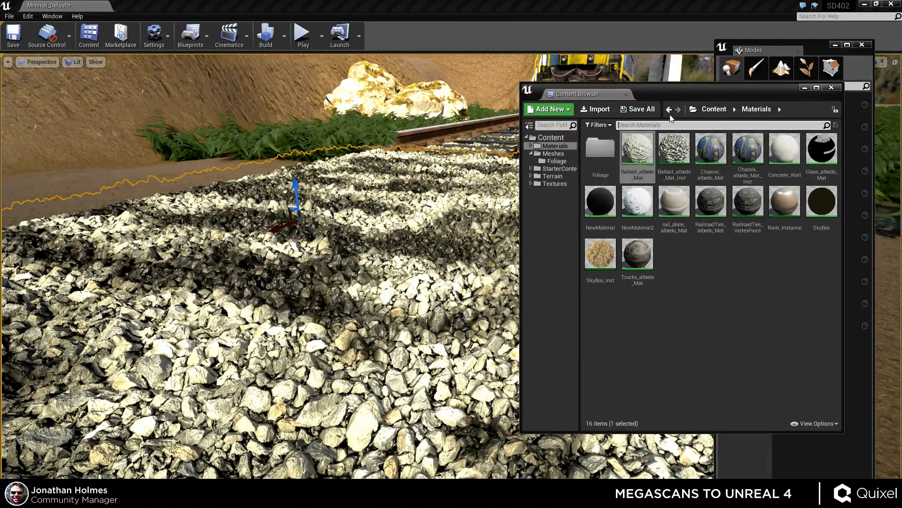
Open the Ballast_albedo_Mat_Inst material instance and arrange its editor window beside the viewport.
drag(685, 94, 656, 81)
click(642, 133)
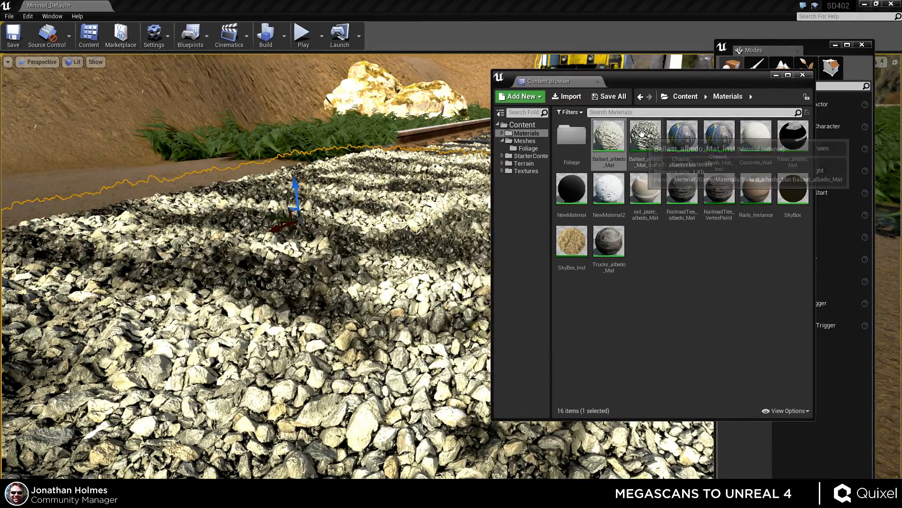
double_click(642, 134)
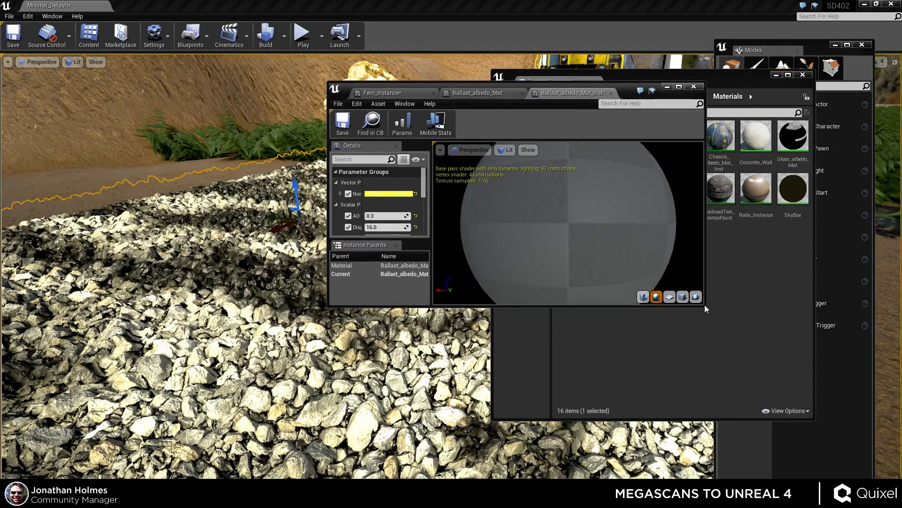
drag(705, 309, 664, 478)
drag(513, 90, 679, 72)
drag(584, 188, 728, 190)
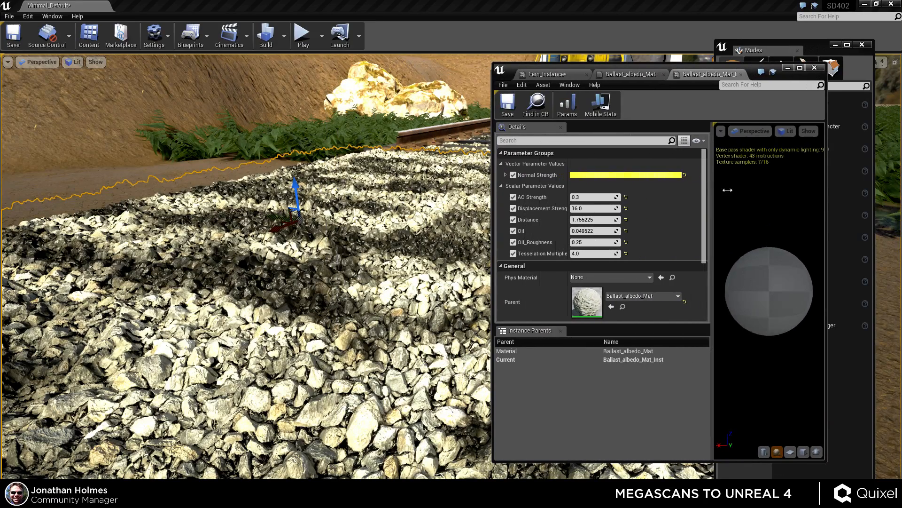
scroll(596, 223, down, 3)
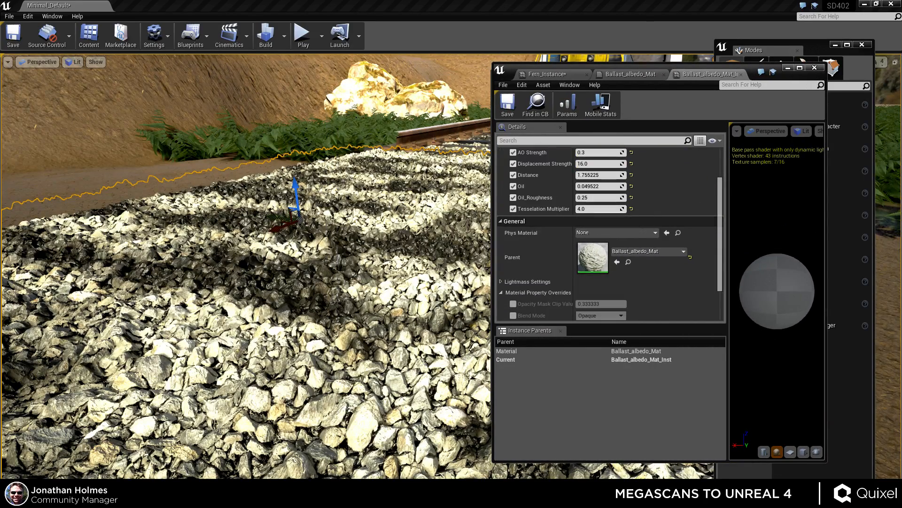
Set the ballast instance's Tessellation Multiplier to 4.
mouse_move(444, 254)
right_down()
mouse_move(625, 256)
mouse_move(630, 270)
mouse_move(444, 253)
right_up()
key(w)
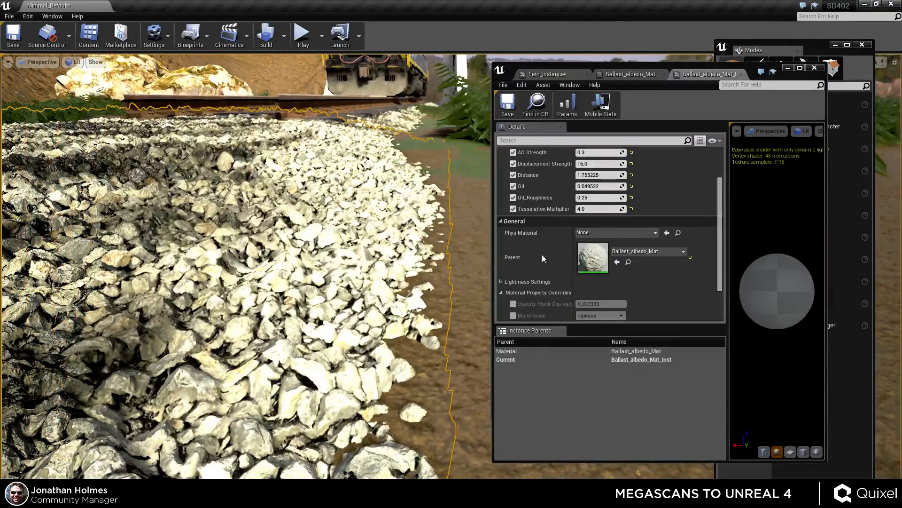
mouse_move(611, 209)
mouse_down()
mouse_move(566, 208)
mouse_move(611, 208)
mouse_up()
click(604, 209)
text(4)
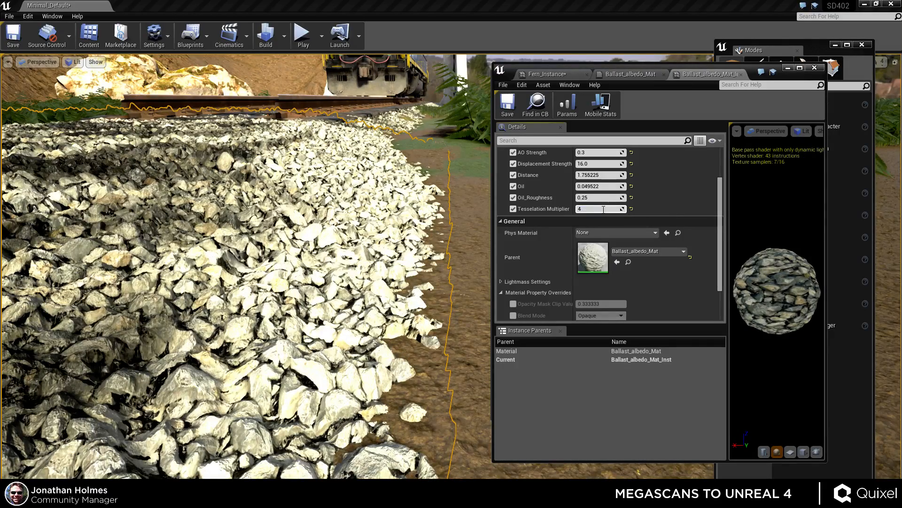
key(Return)
mouse_move(384, 231)
right_down()
mouse_move(327, 227)
mouse_move(383, 230)
right_up()
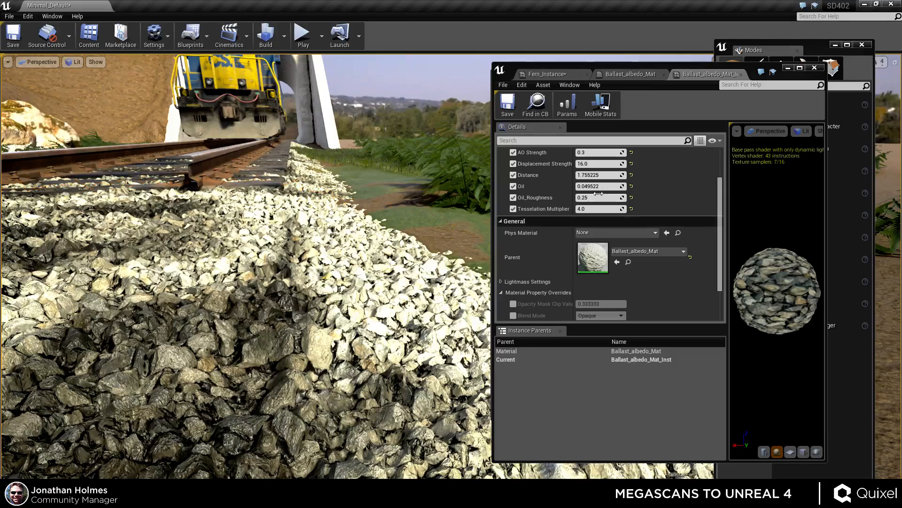
Collapse the General section and set the Tessellation Multiplier to 2.
click(514, 221)
click(602, 208)
click(599, 253)
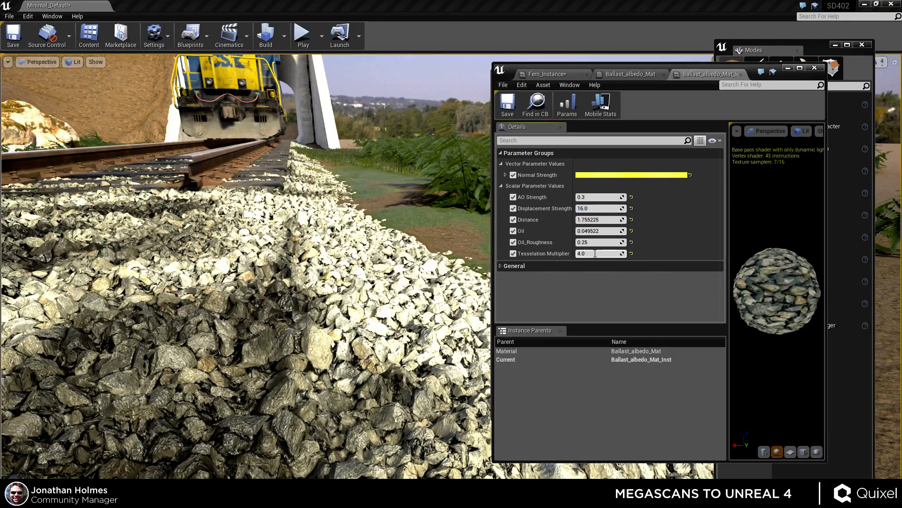
text(2)
key(Return)
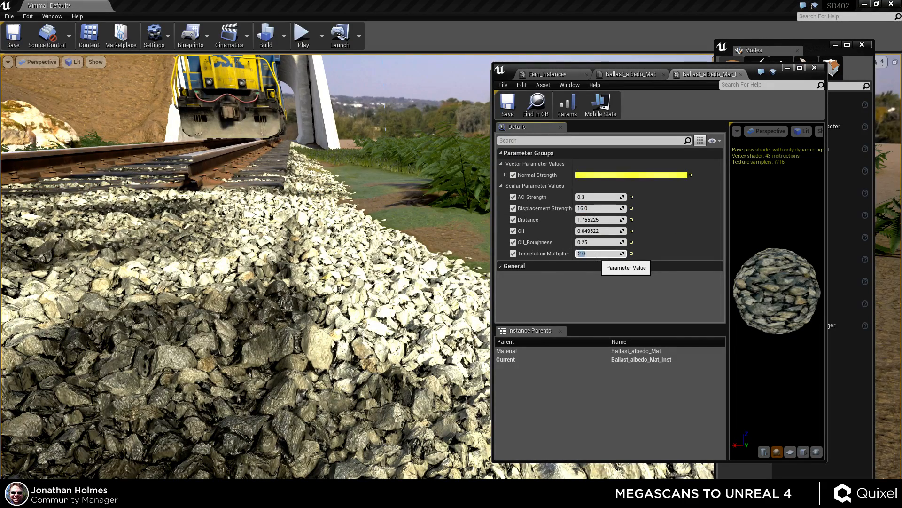
key(Return)
Try Tessellation Multiplier values of 4, 1 and 0.1 on the ballast material instance.
right_drag(376, 263, 526, 291)
right_drag(329, 263, 414, 314)
click(593, 253)
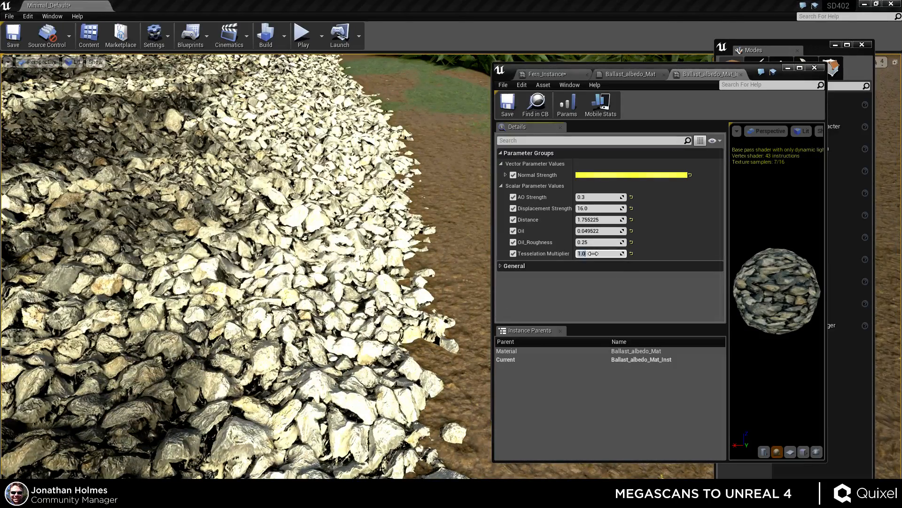
text(4)
key(Return)
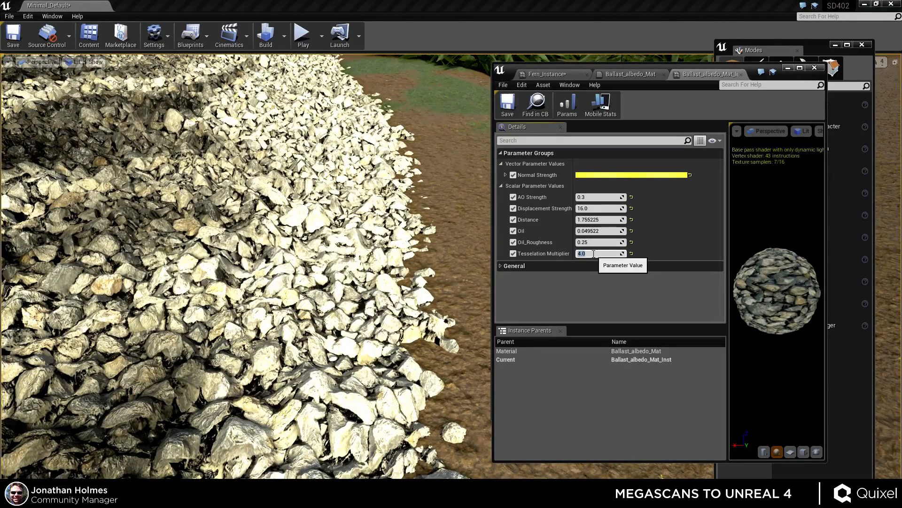
text(1)
key(Return)
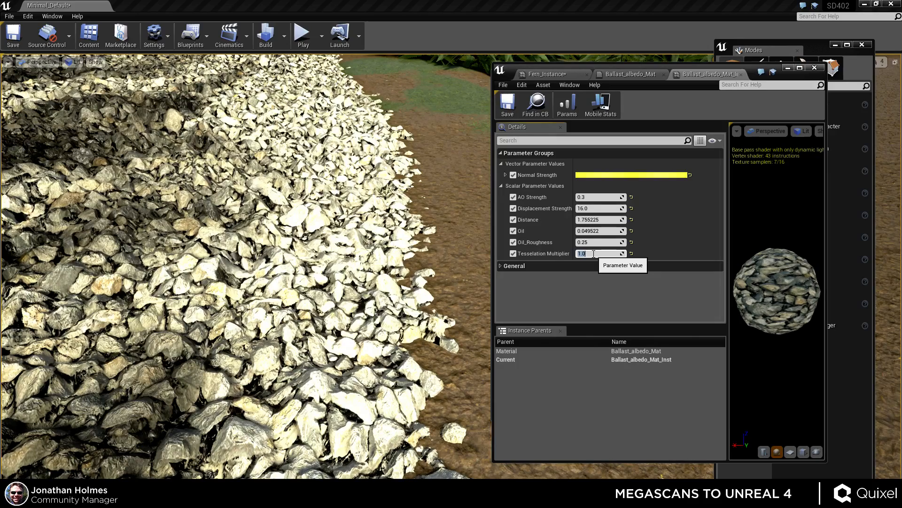
text(4)
key(Return)
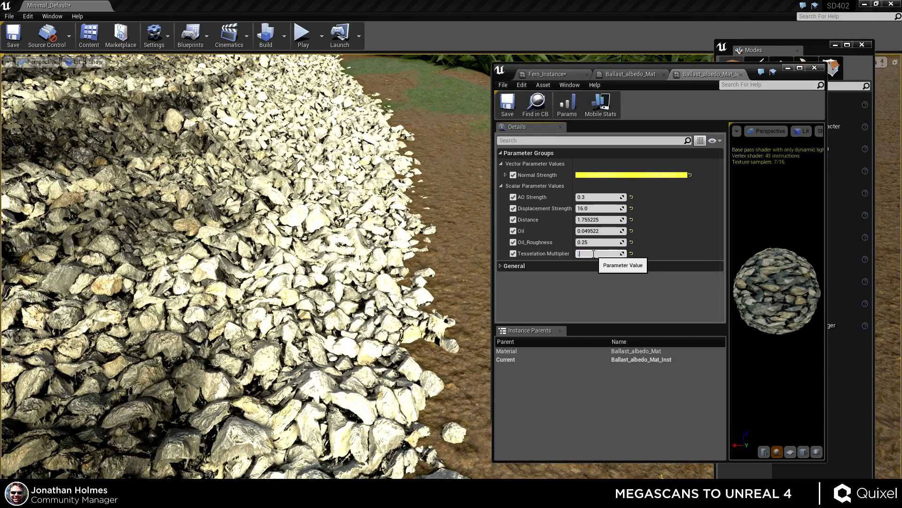
key(Return)
right_drag(442, 263, 409, 207)
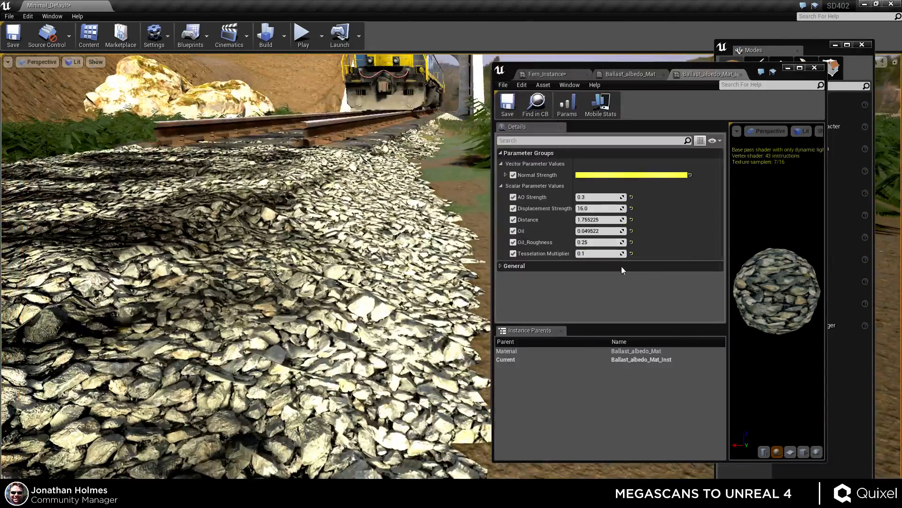
Set the ballast instance's Tessellation Multiplier to 1.0.
click(601, 251)
click(600, 253)
key(Return)
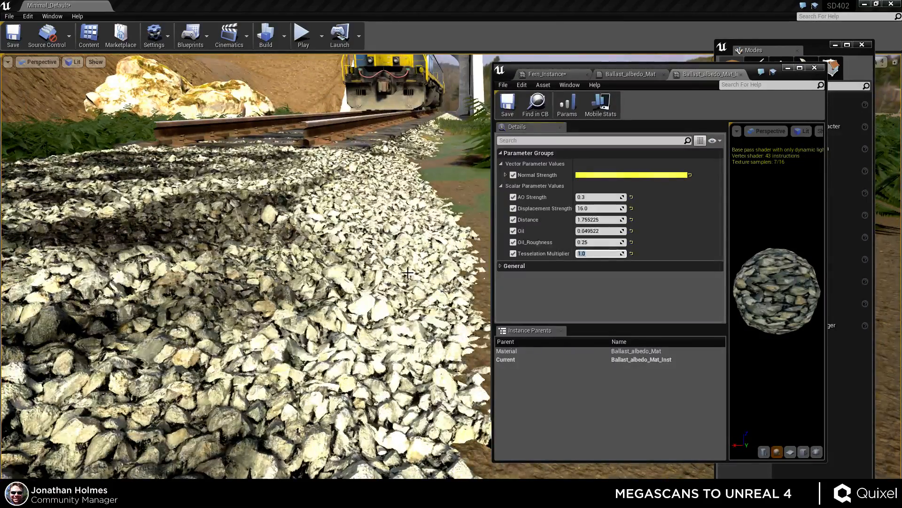
Expand the Normal Strength vector parameter to show its channels.
key(s)
right_drag(437, 277, 416, 263)
mouse_move(197, 108)
right_down()
mouse_move(200, 96)
mouse_move(197, 108)
right_up()
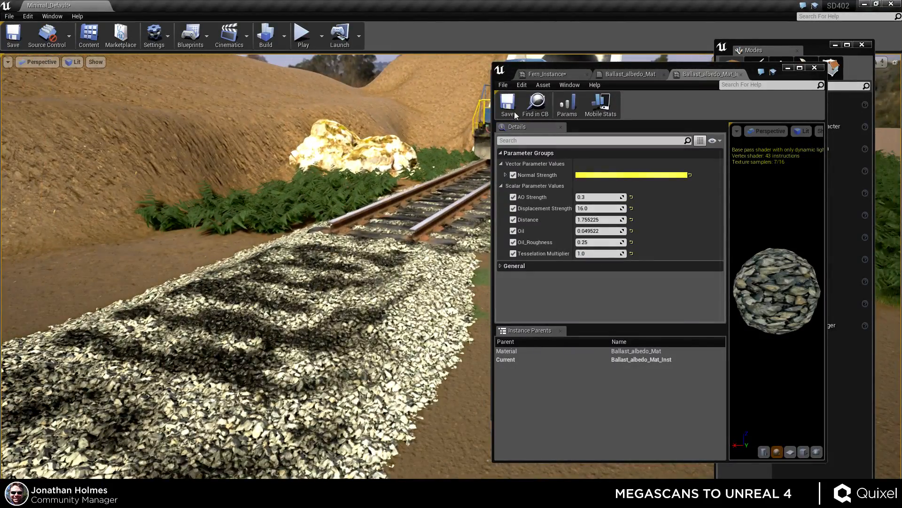
click(505, 175)
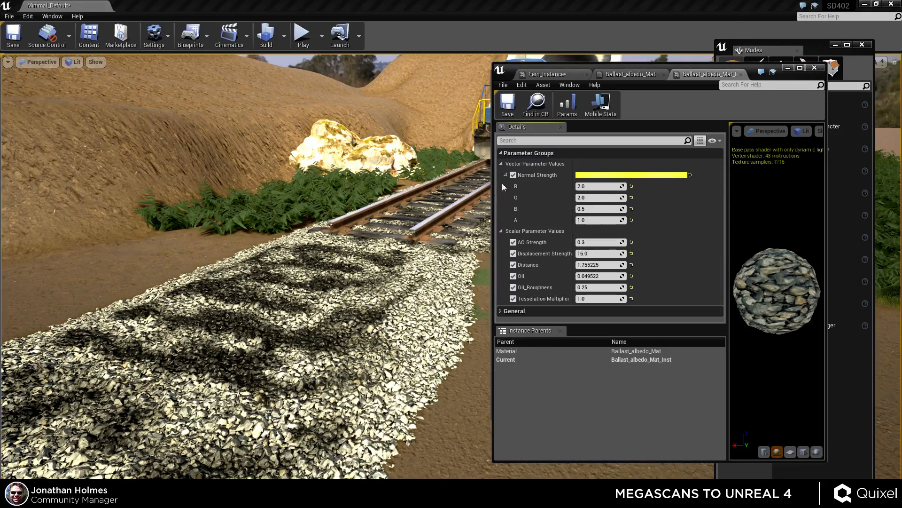
Set the Normal Strength R, G and B channels to 1.
right_drag(423, 221, 451, 242)
key(w)
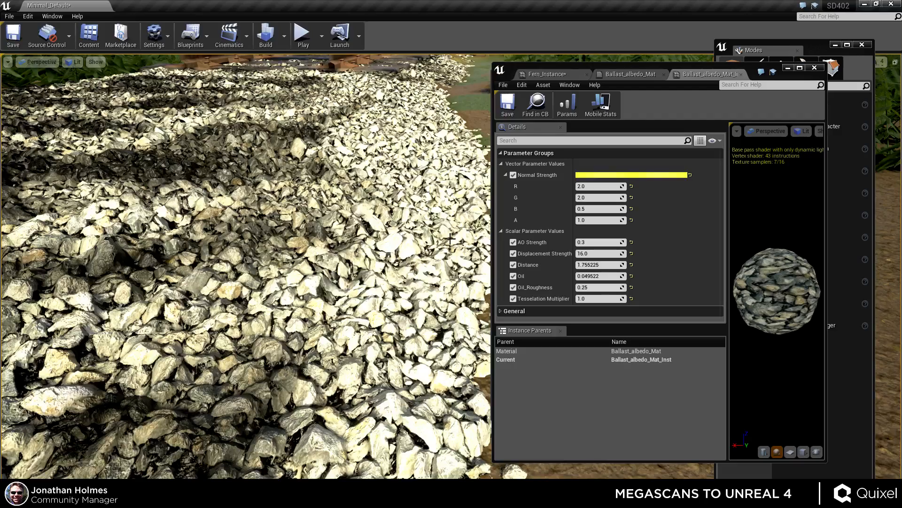
right_drag(450, 239, 635, 238)
mouse_move(444, 253)
right_down()
mouse_move(414, 258)
mouse_move(437, 263)
right_up()
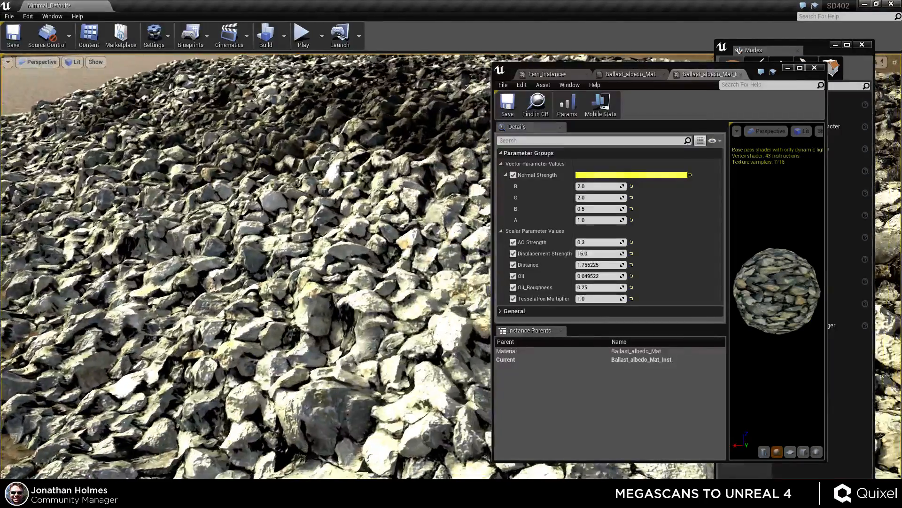
click(596, 190)
text(1)
click(596, 199)
text(1)
click(595, 210)
text(1)
key(Return)
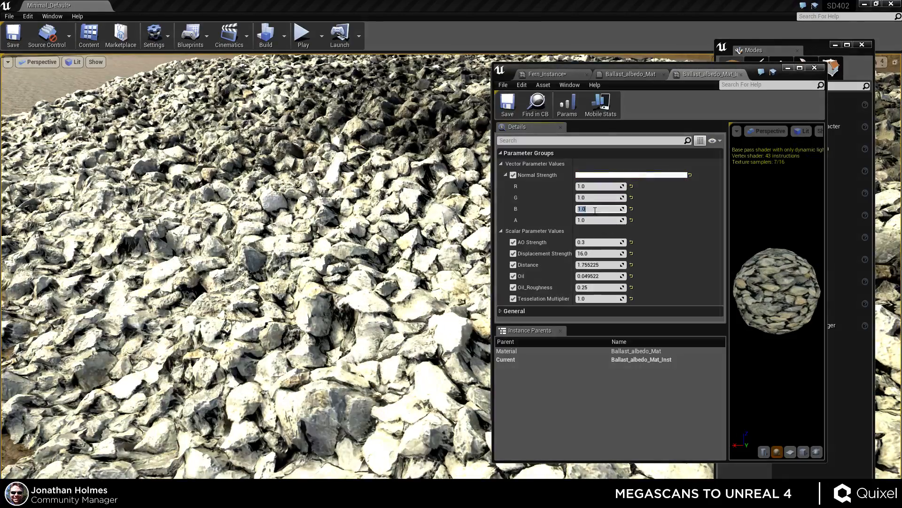
Restore Normal Strength R and G to 2 and B to 0.5.
mouse_move(389, 270)
right_down()
mouse_move(418, 277)
mouse_move(353, 268)
mouse_move(371, 244)
mouse_move(380, 278)
right_up()
click(597, 187)
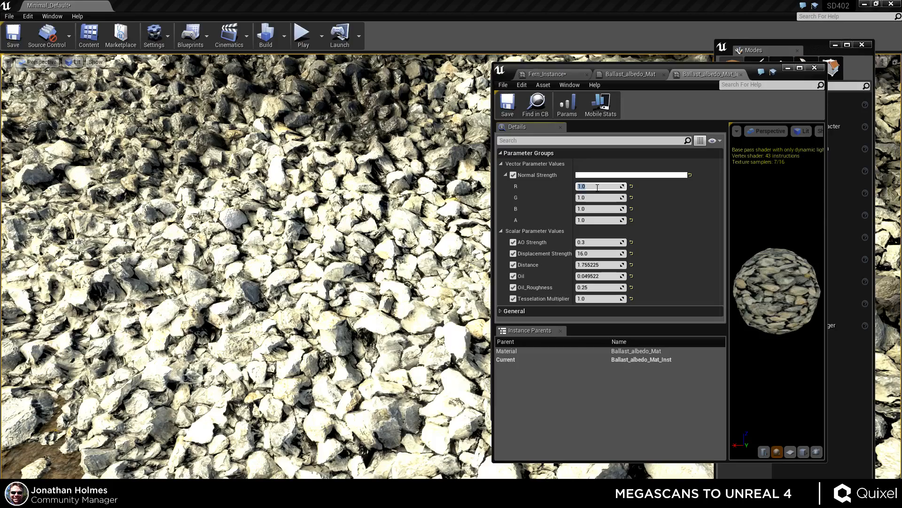
click(597, 197)
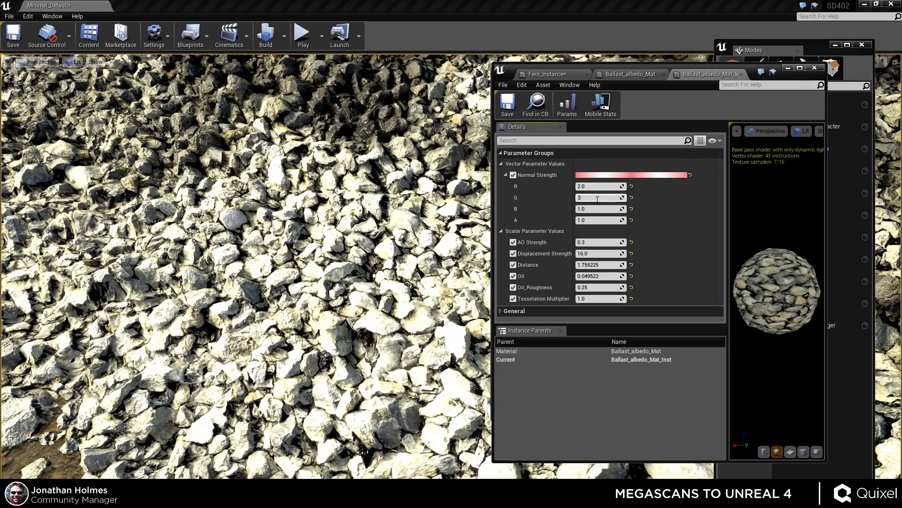
text(2)
key(Return)
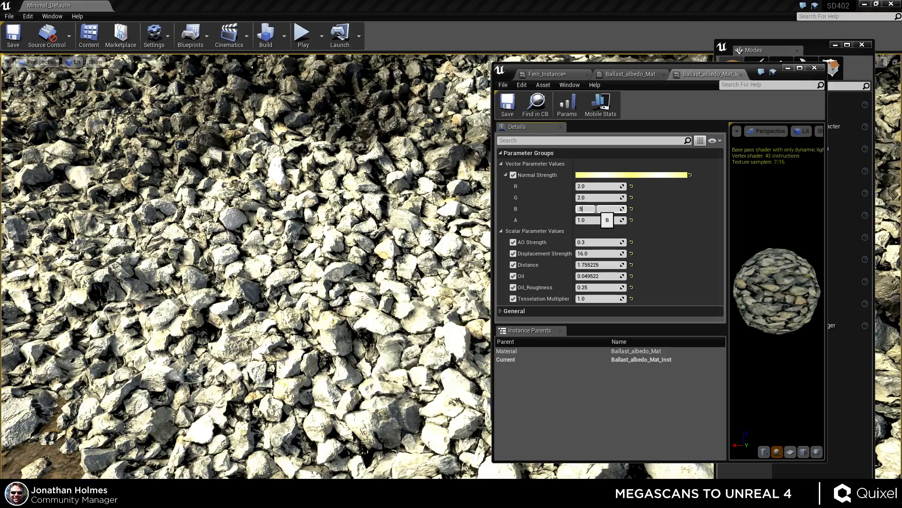
key(Return)
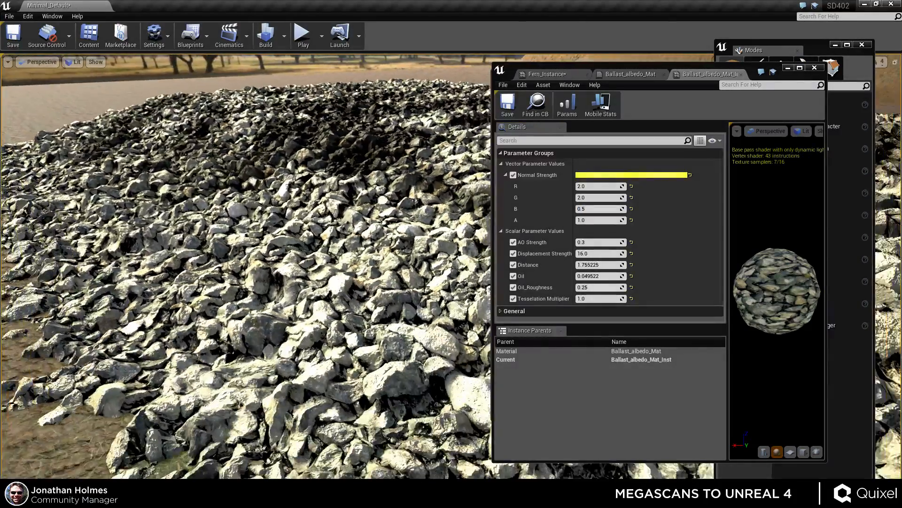
Raise the AO Strength to about 0.34.
mouse_move(424, 287)
right_down()
mouse_move(424, 329)
mouse_move(414, 301)
mouse_move(437, 306)
mouse_move(413, 253)
mouse_move(400, 301)
mouse_move(411, 298)
mouse_move(397, 304)
mouse_move(419, 288)
right_up()
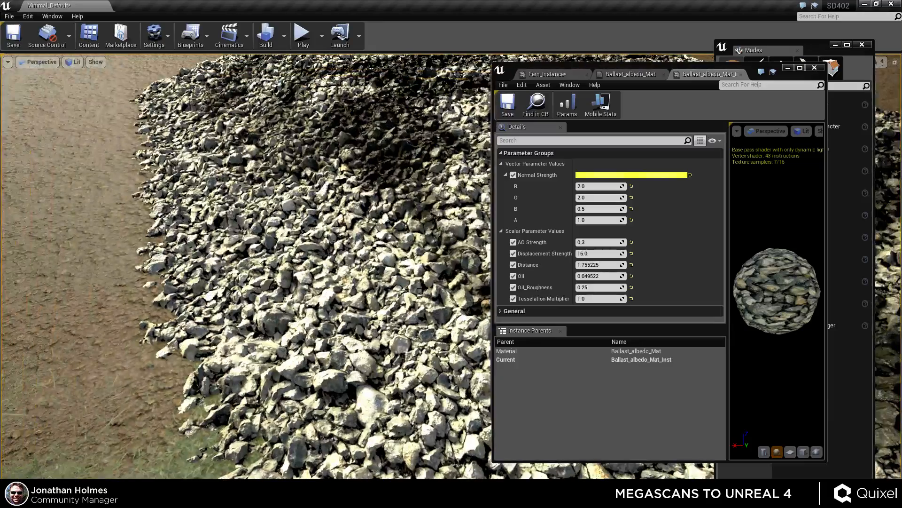
right_drag(458, 263, 518, 265)
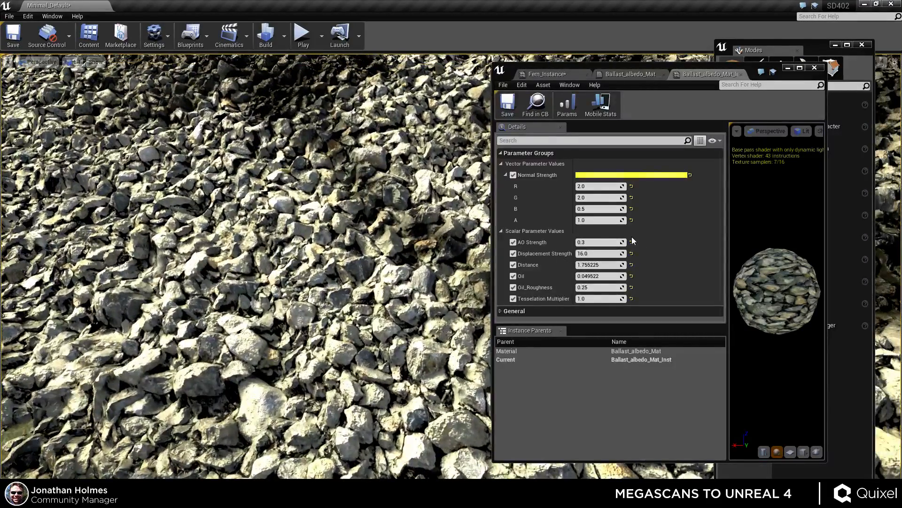
mouse_move(607, 242)
mouse_down()
mouse_move(587, 242)
mouse_move(639, 242)
mouse_move(603, 242)
mouse_up()
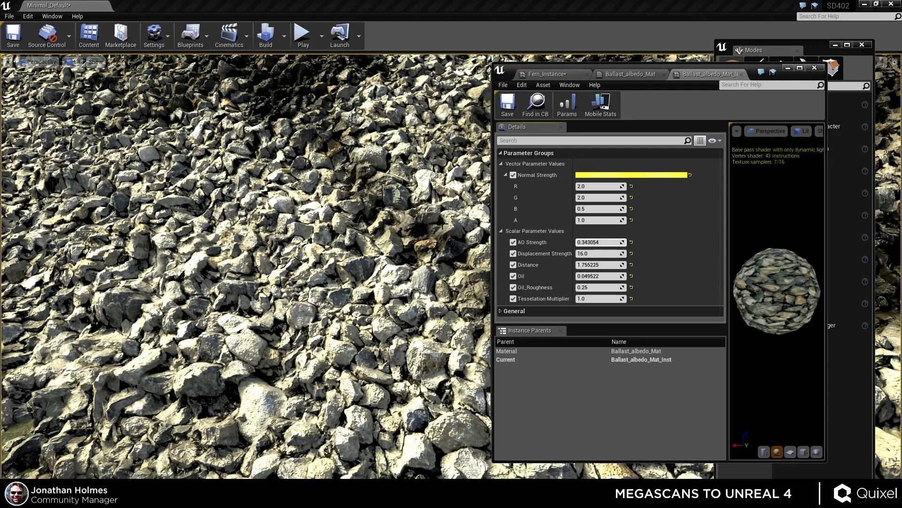
right_drag(442, 225, 420, 219)
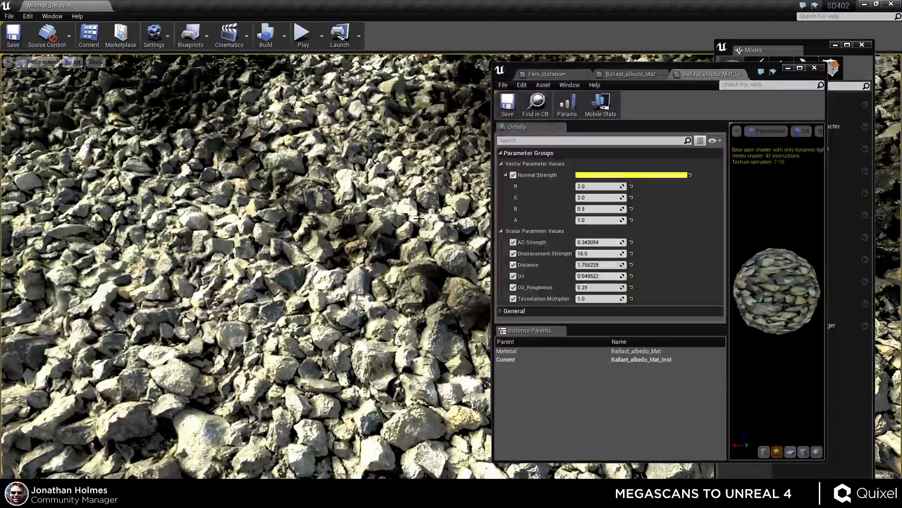
Switch to the Ballast_albedo_Mat parent material graph and examine the Blend_ColorBurn node.
click(631, 75)
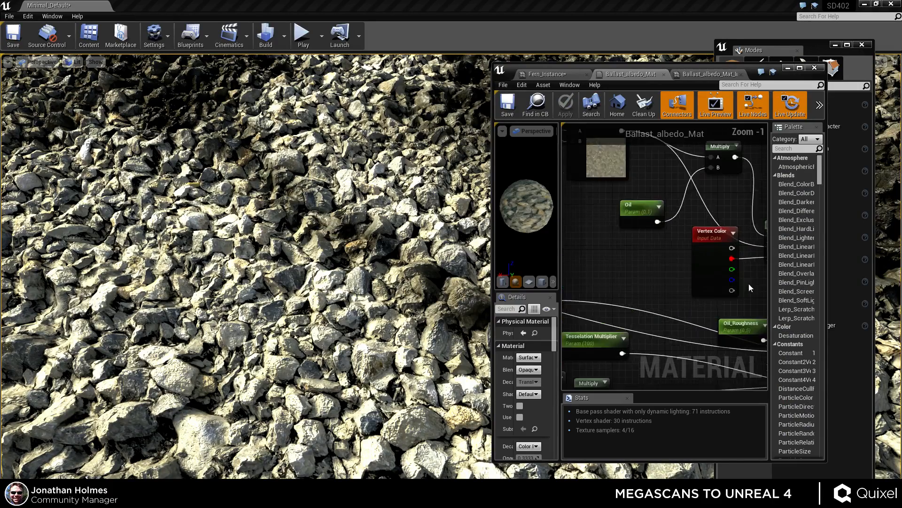
right_drag(750, 288, 700, 306)
scroll(683, 255, down, 3)
right_drag(620, 287, 699, 264)
scroll(597, 248, up, 5)
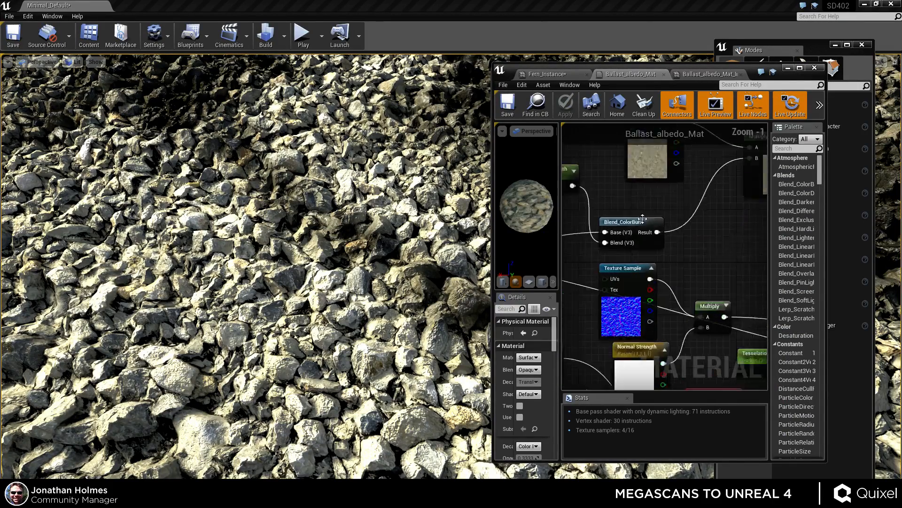
click(623, 217)
scroll(630, 203, down, 2)
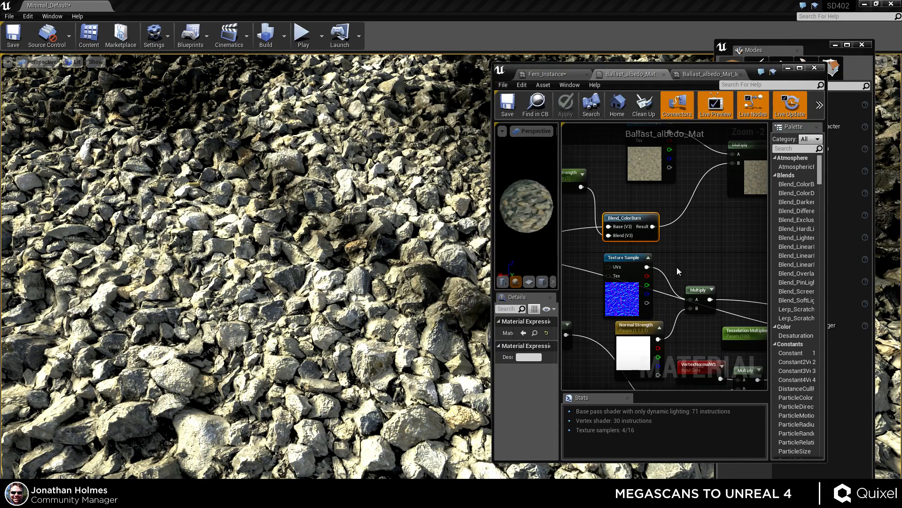
scroll(696, 258, down, 2)
Maximise the material editor and inspect the Ballast_reflection texture sample node.
double_click(726, 65)
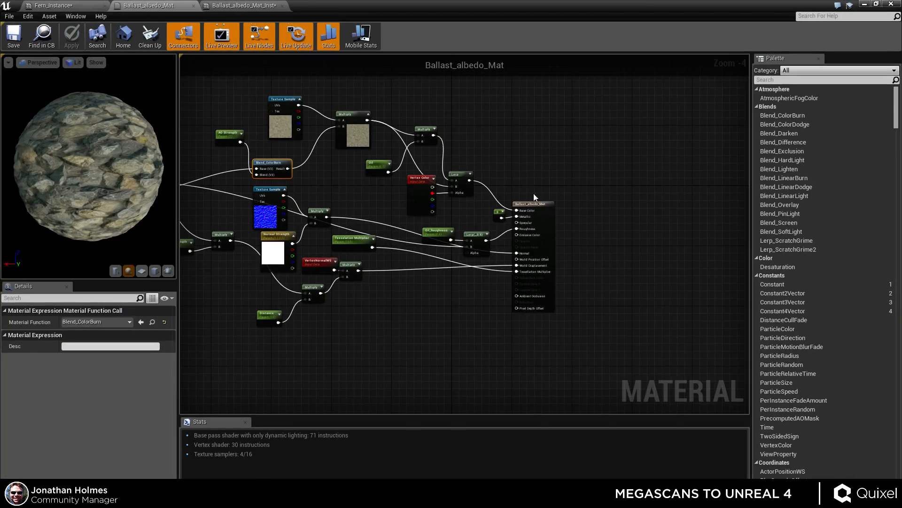
right_drag(328, 242, 454, 244)
scroll(292, 209, up, 4)
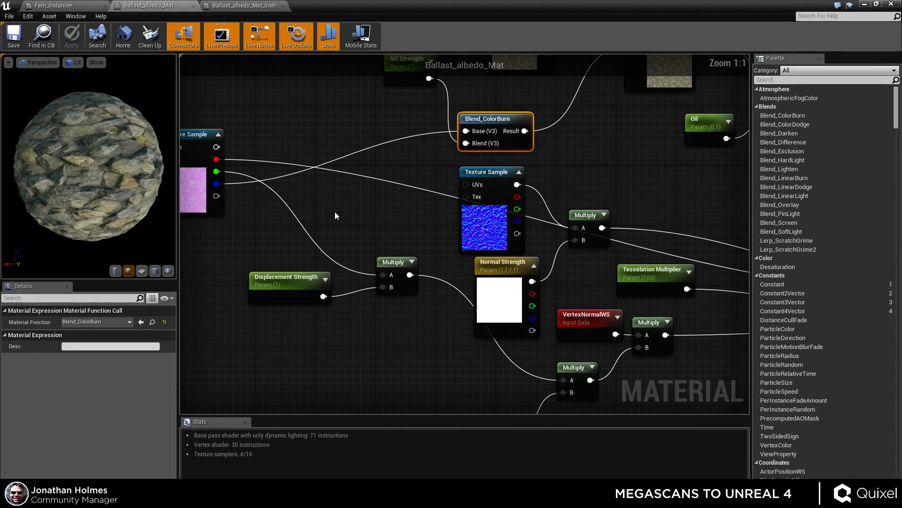
scroll(350, 206, down, 3)
right_drag(593, 291, 340, 325)
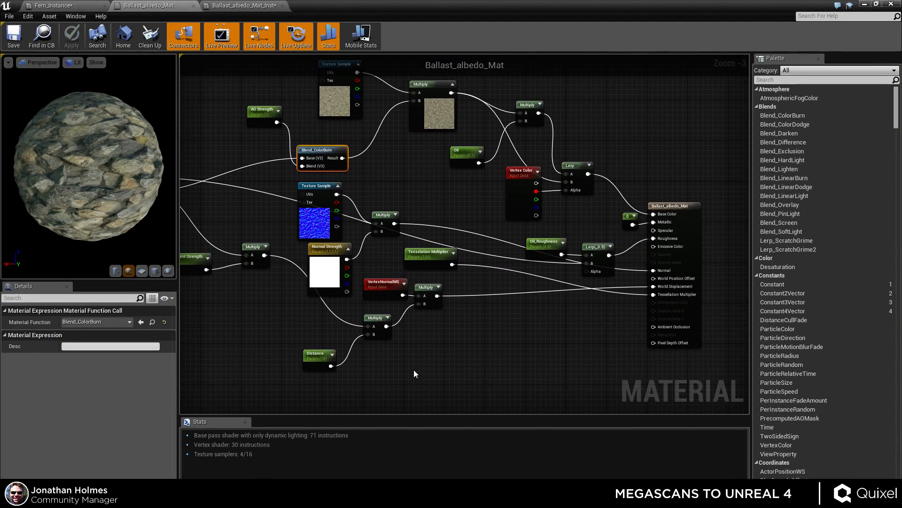
right_drag(428, 296, 554, 248)
click(247, 174)
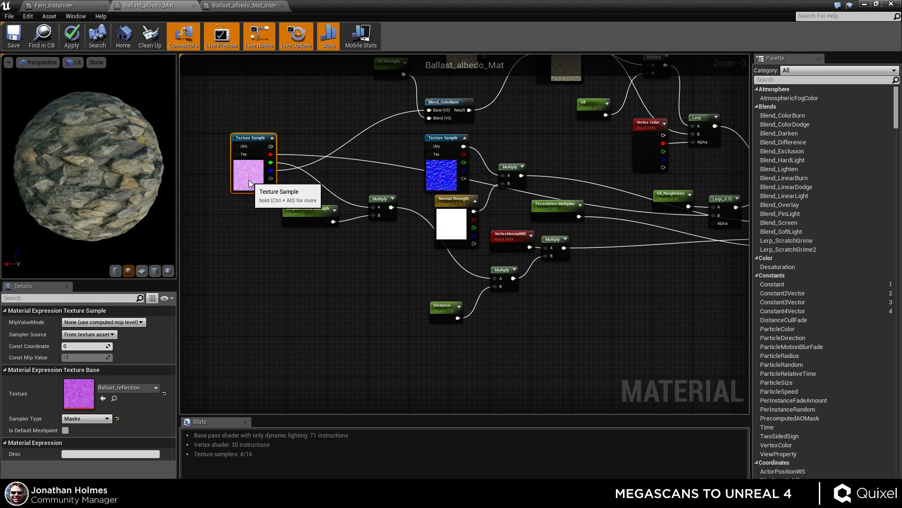
Move the Displacement Strength parameter and its Multiply node lower in the graph.
drag(310, 221, 306, 258)
drag(381, 199, 381, 245)
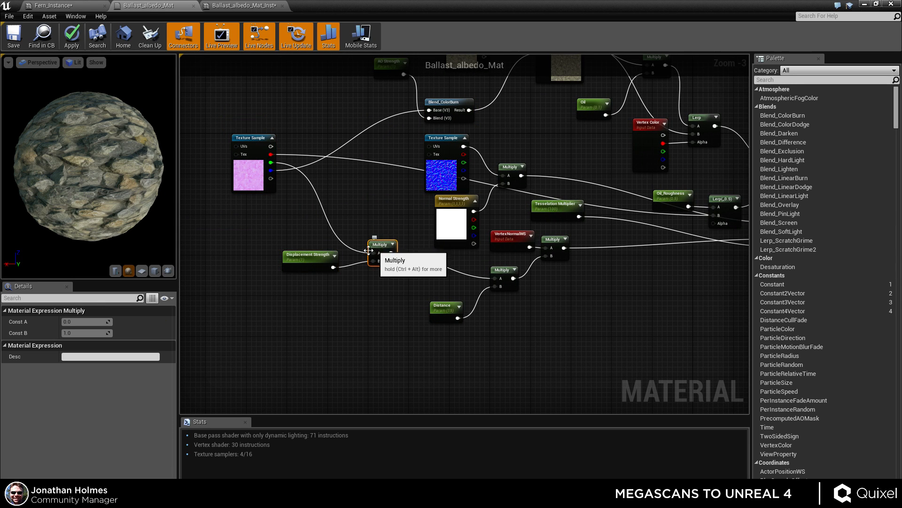
click(305, 258)
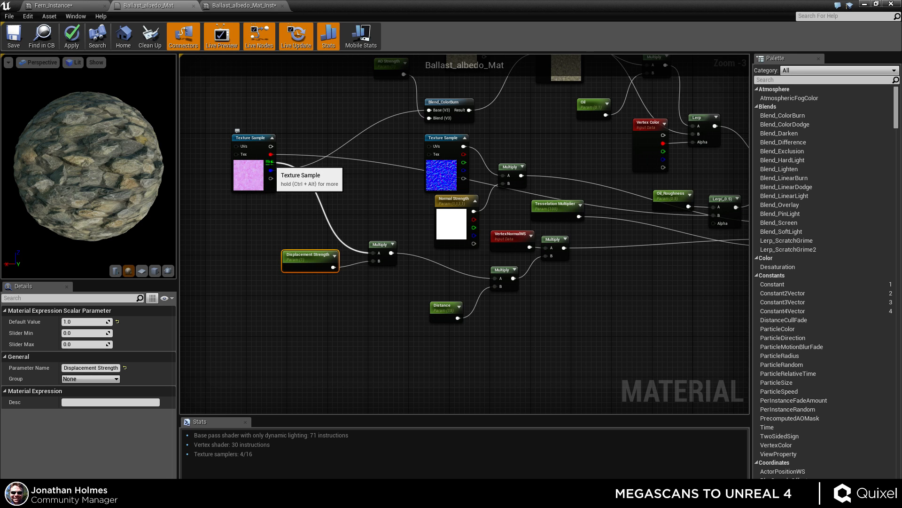
click(383, 252)
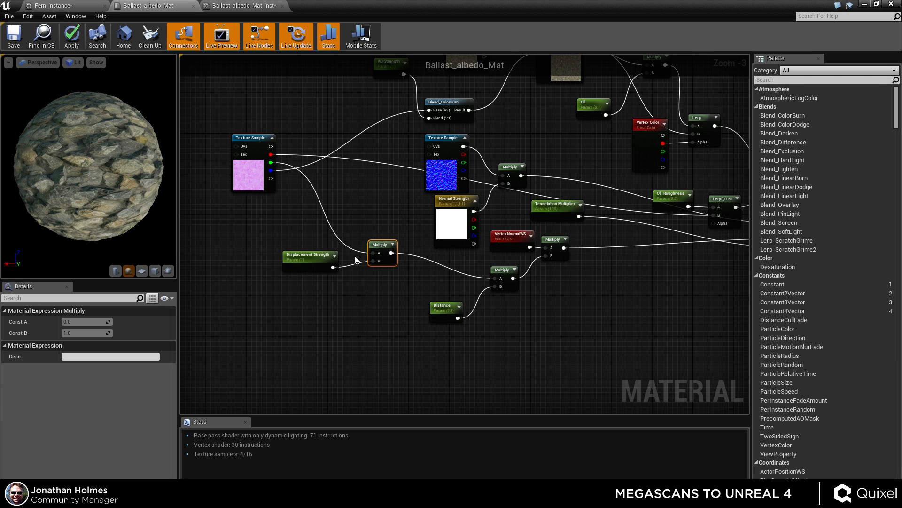
click(327, 264)
scroll(365, 304, up, 2)
drag(397, 314, 418, 307)
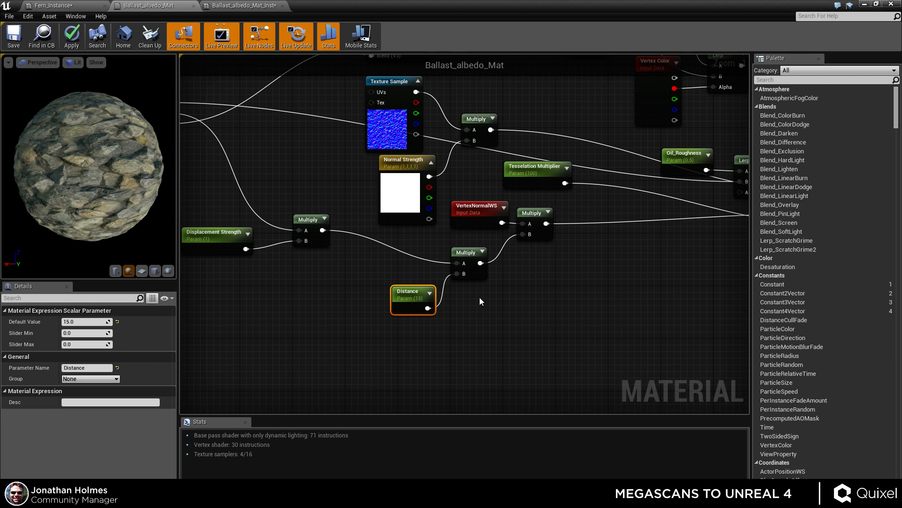
click(475, 298)
right_click(480, 304)
click(506, 306)
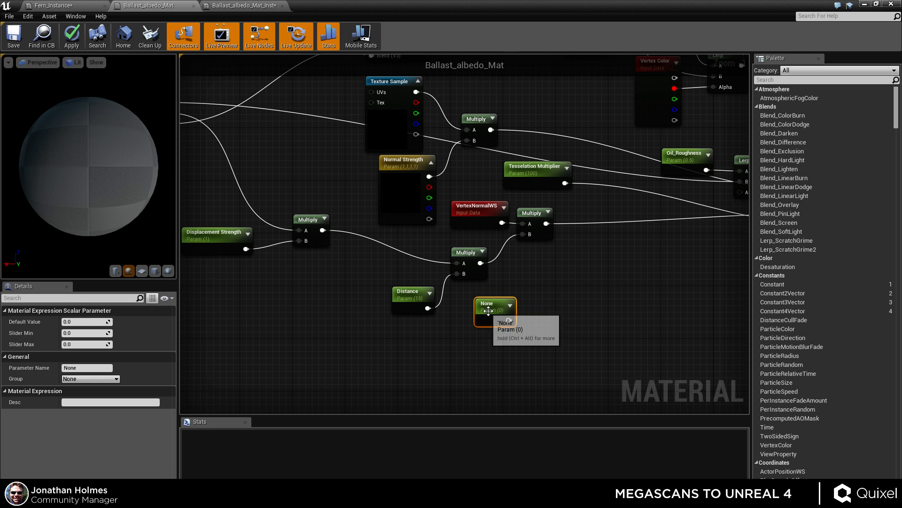
key(Delete)
Nudge the VertexNormalWS node and trace the displacement chain to the World Displacement input.
right_drag(483, 318, 350, 339)
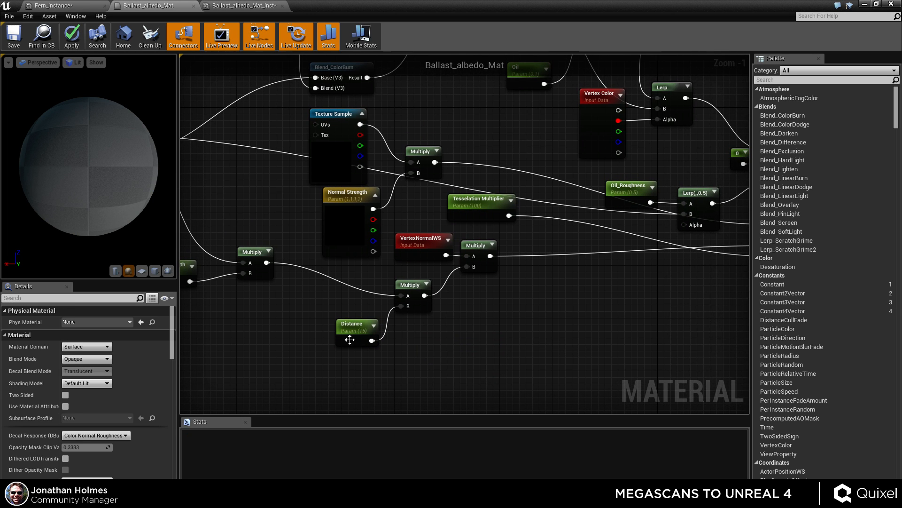
click(349, 339)
click(405, 289)
right_drag(492, 269, 430, 294)
click(399, 270)
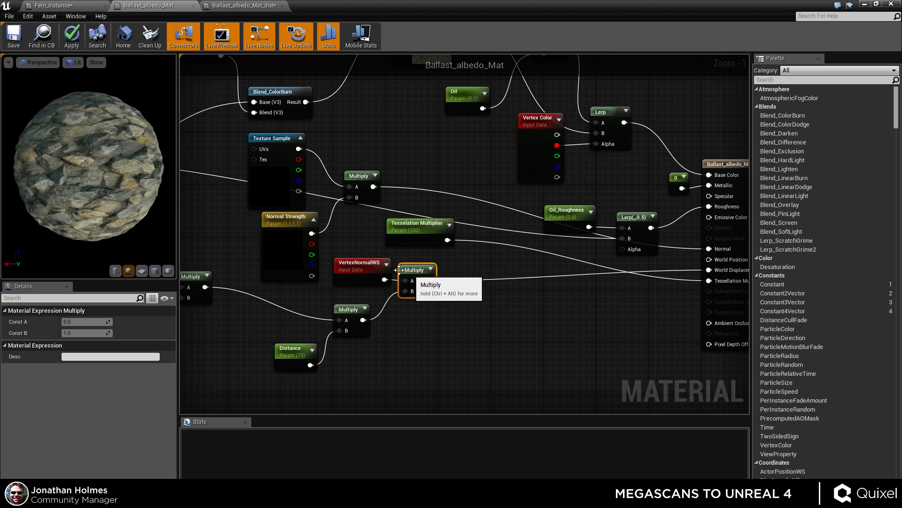
drag(360, 265, 353, 265)
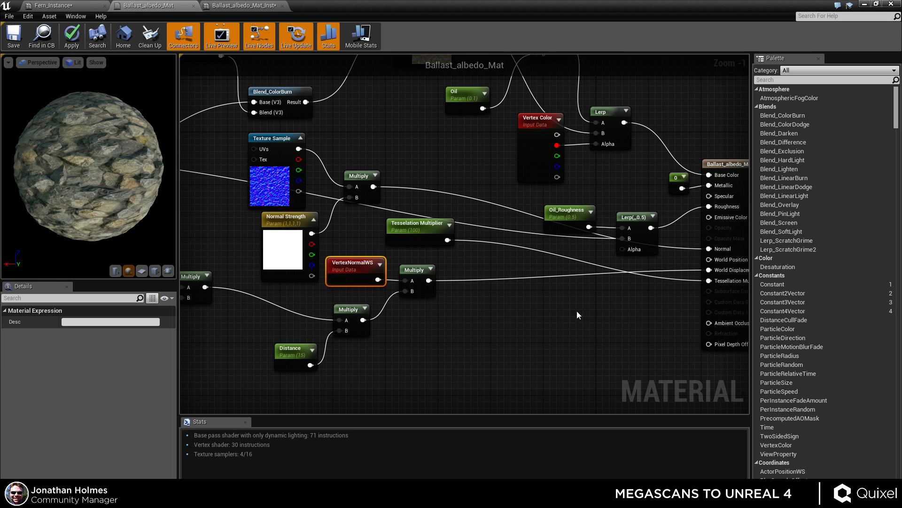
right_drag(488, 289, 308, 287)
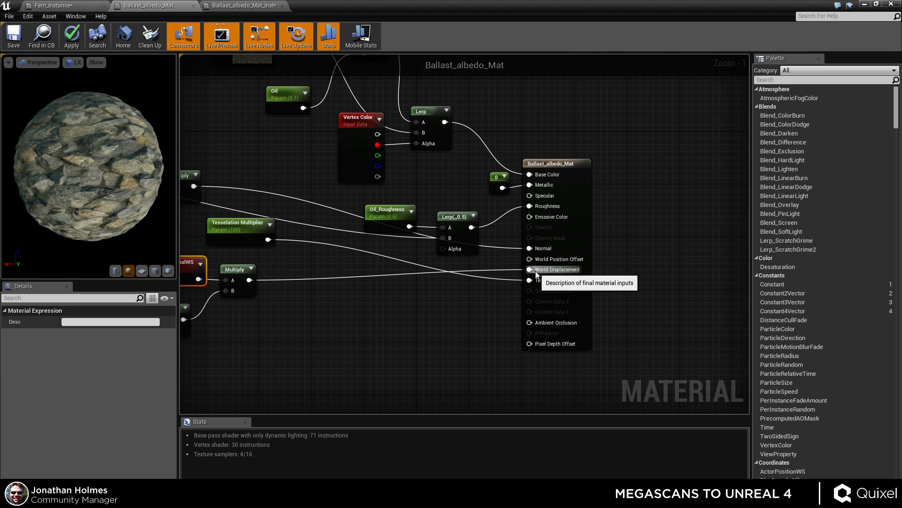
Compare the material instance's parameter values with the parent Ballast_albedo_Mat graph.
right_drag(264, 234, 374, 247)
drag(374, 247, 504, 299)
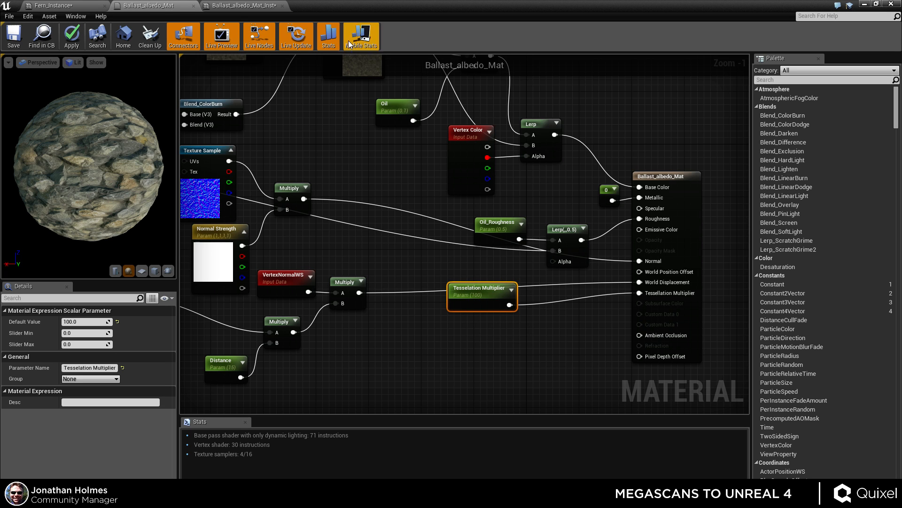
click(239, 6)
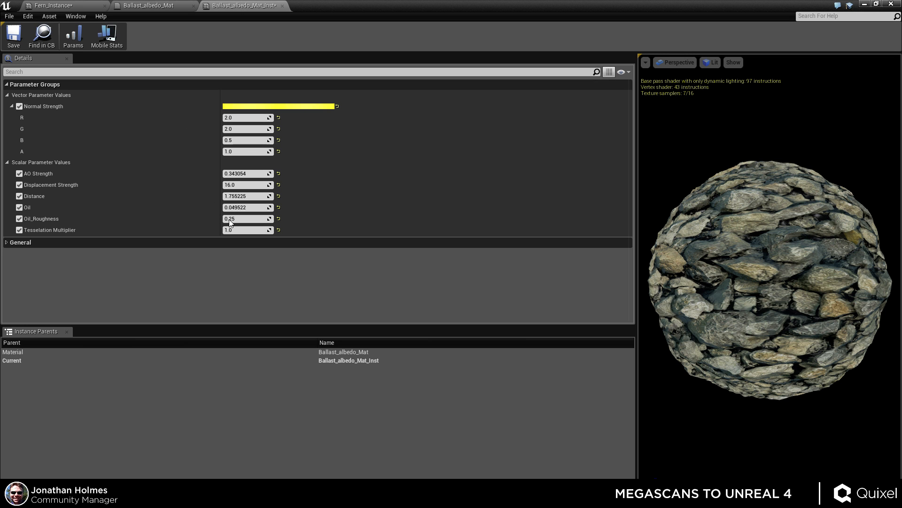
click(150, 6)
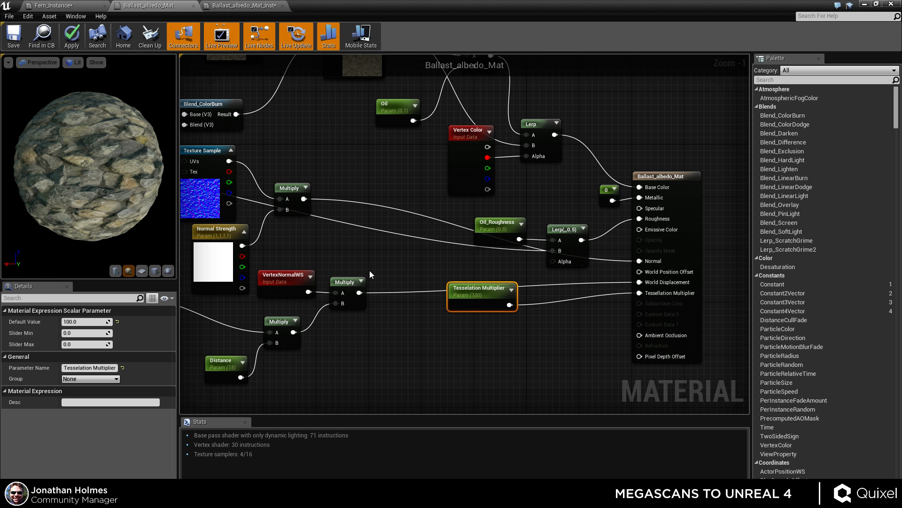
Inspect the Lerp and texture sample nodes feeding the Ballast_albedo_Mat outputs.
right_drag(370, 274, 504, 301)
click(594, 263)
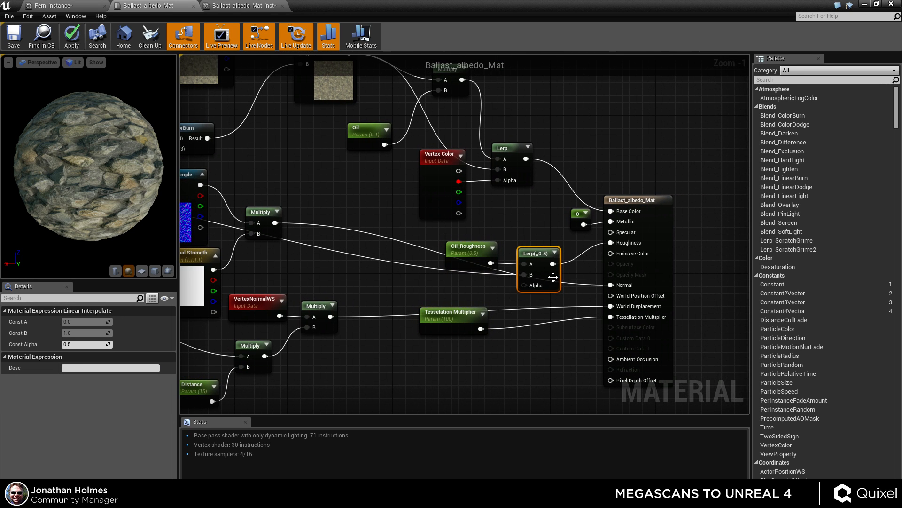
drag(537, 279, 532, 302)
right_drag(410, 271, 544, 280)
right_drag(431, 252, 623, 275)
click(247, 249)
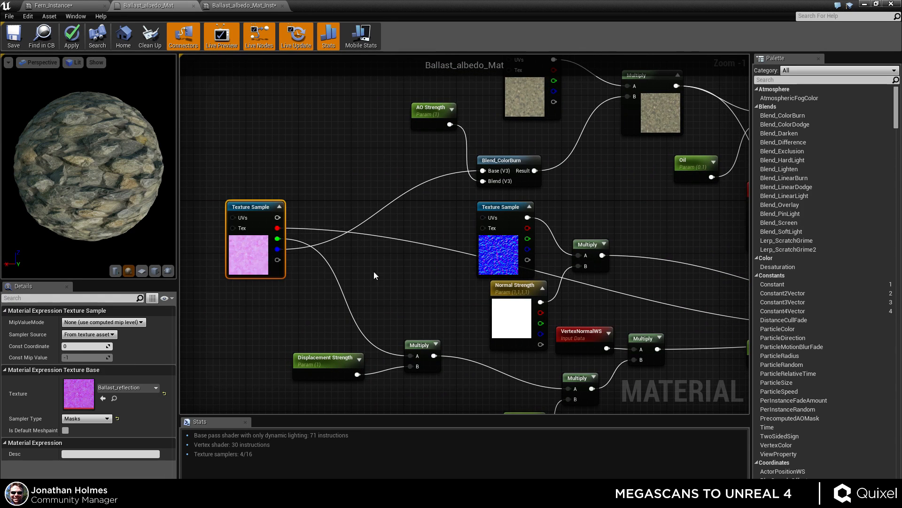
right_drag(375, 275, 112, 266)
click(596, 277)
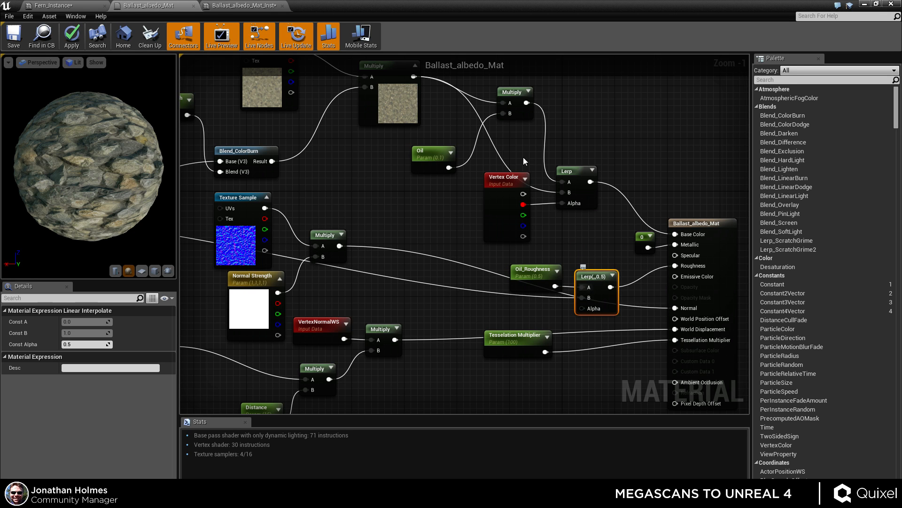
right_drag(416, 187, 454, 256)
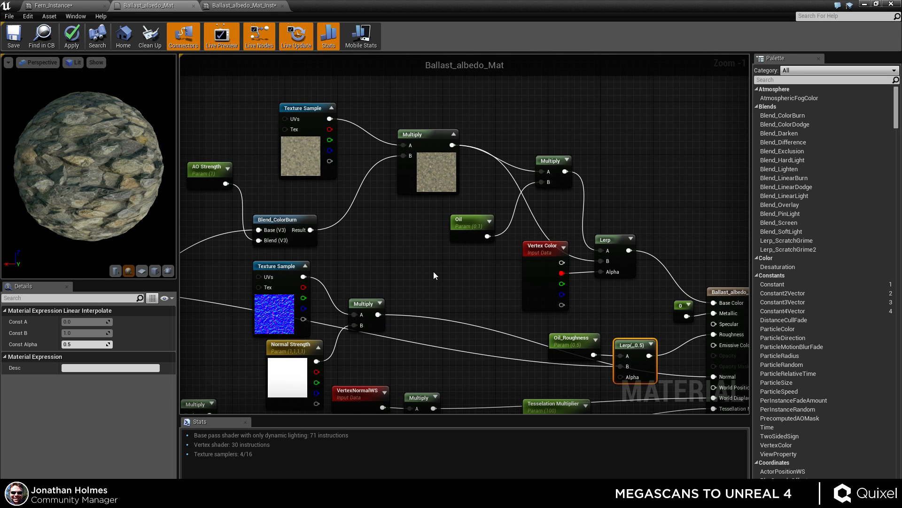
scroll(414, 290, down, 1)
scroll(421, 254, down, 1)
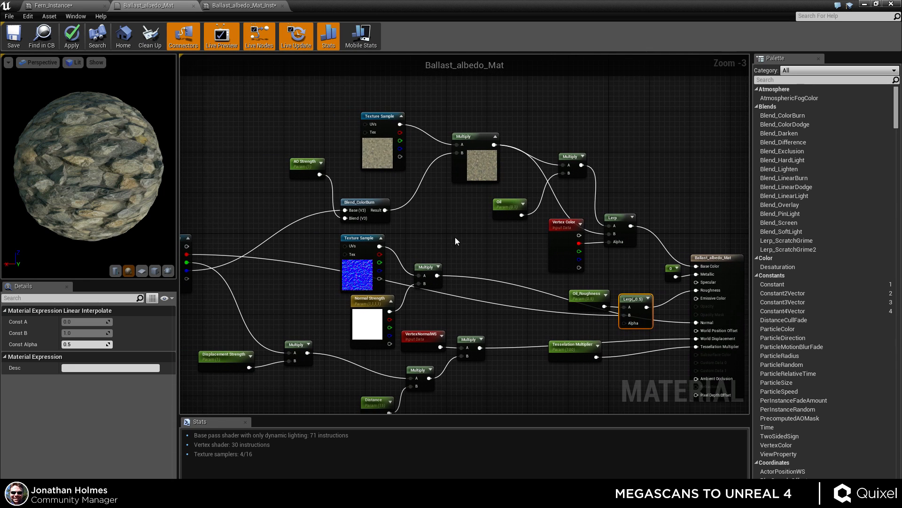
click(379, 156)
right_drag(494, 227, 561, 217)
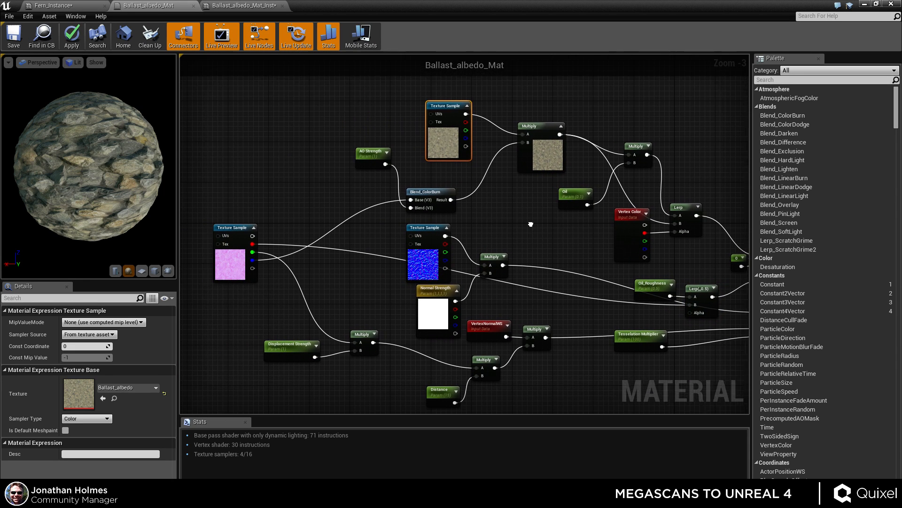
click(240, 270)
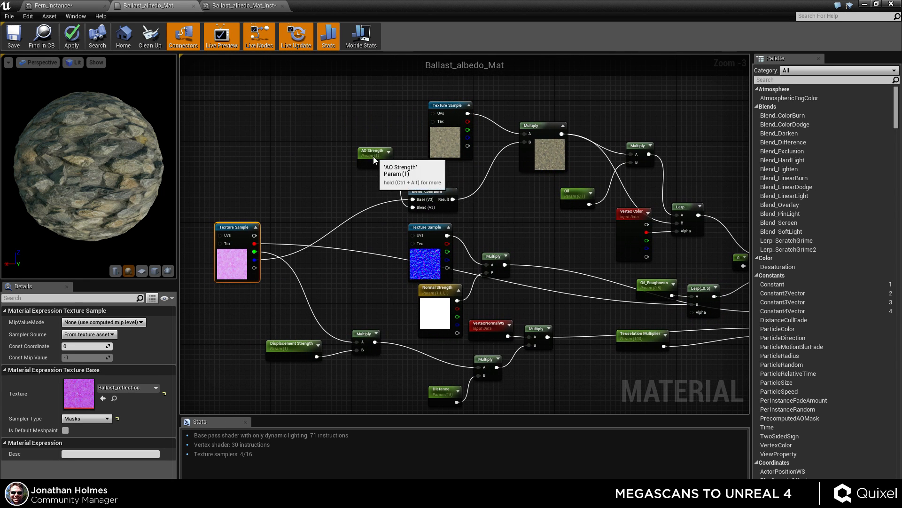
Nudge the AO Strength, Oil and Vertex Color nodes slightly within the base colour chain.
drag(374, 160, 369, 175)
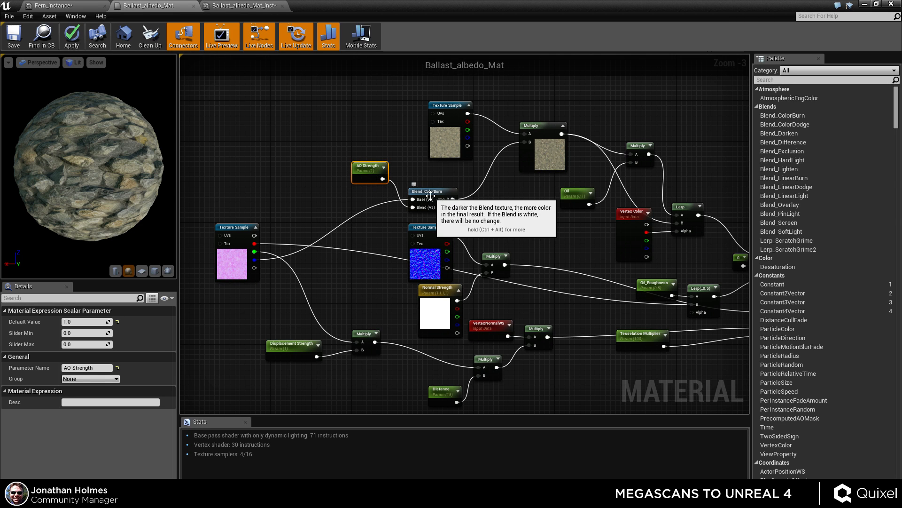
right_drag(533, 205, 442, 211)
click(459, 146)
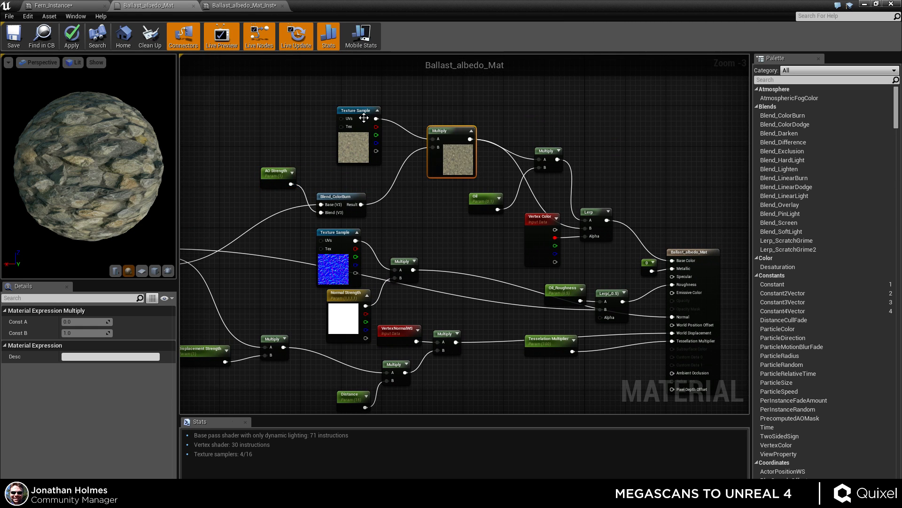
right_drag(495, 188, 330, 174)
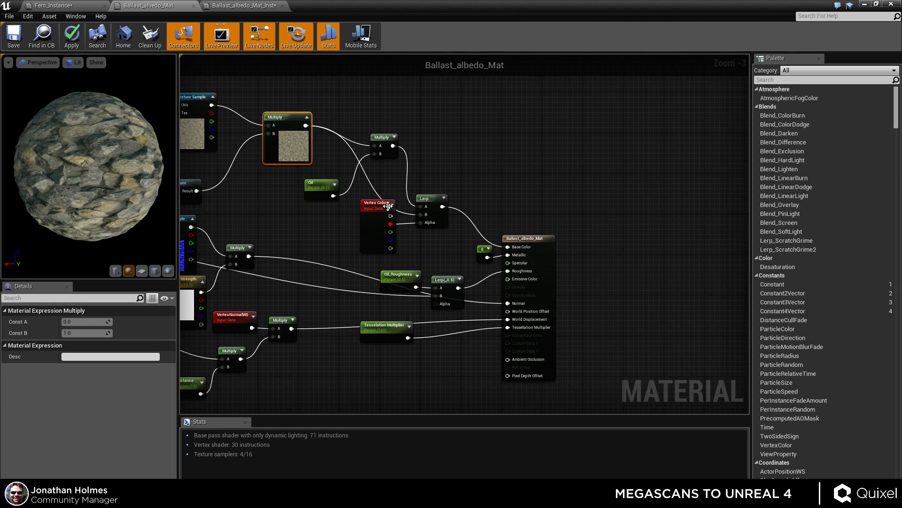
click(427, 200)
drag(319, 184, 325, 184)
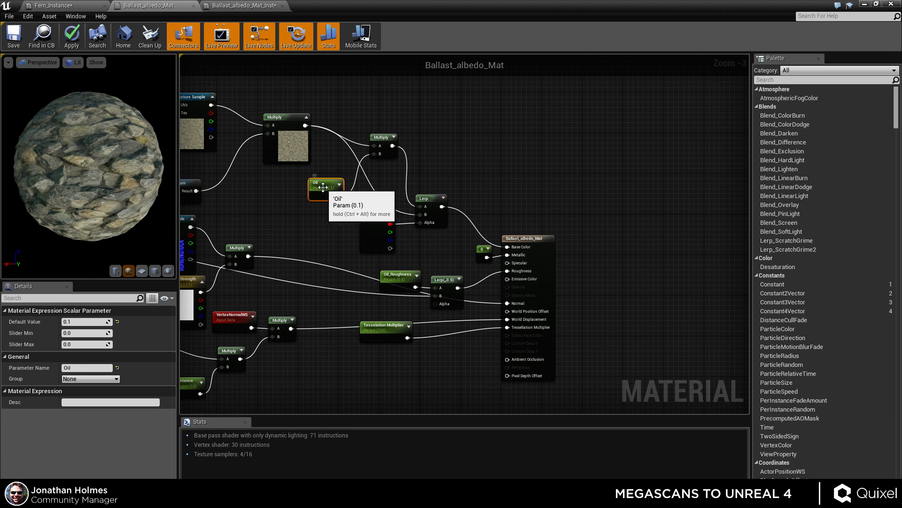
scroll(448, 203, up, 3)
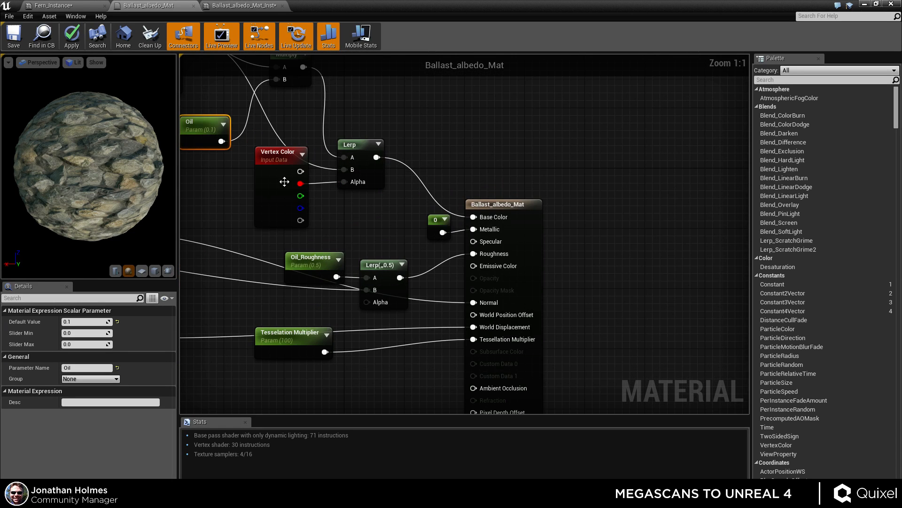
click(257, 204)
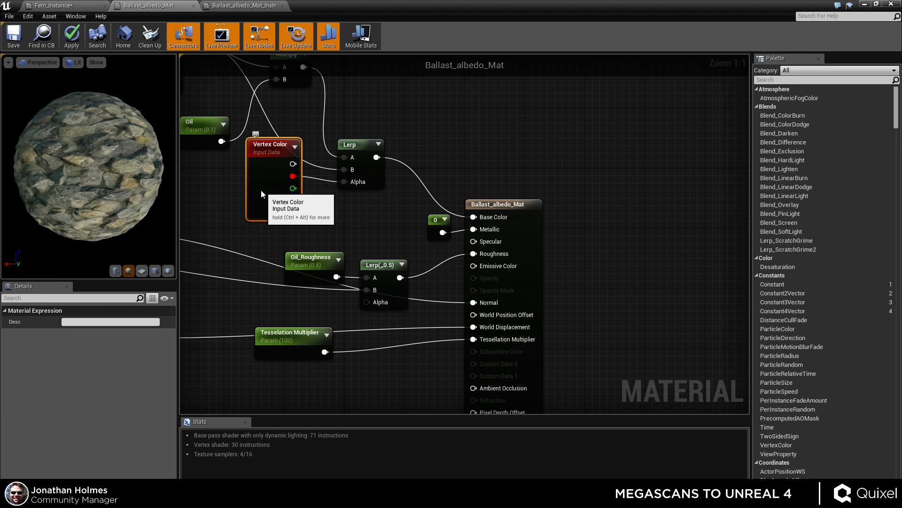
drag(271, 191, 256, 198)
Examine the constant Metallic input, roughness Lerp and tessellation connections of the material output node.
right_drag(403, 215, 374, 186)
click(327, 115)
mouse_move(494, 182)
mouse_down()
mouse_move(546, 183)
mouse_move(501, 183)
mouse_up()
click(405, 191)
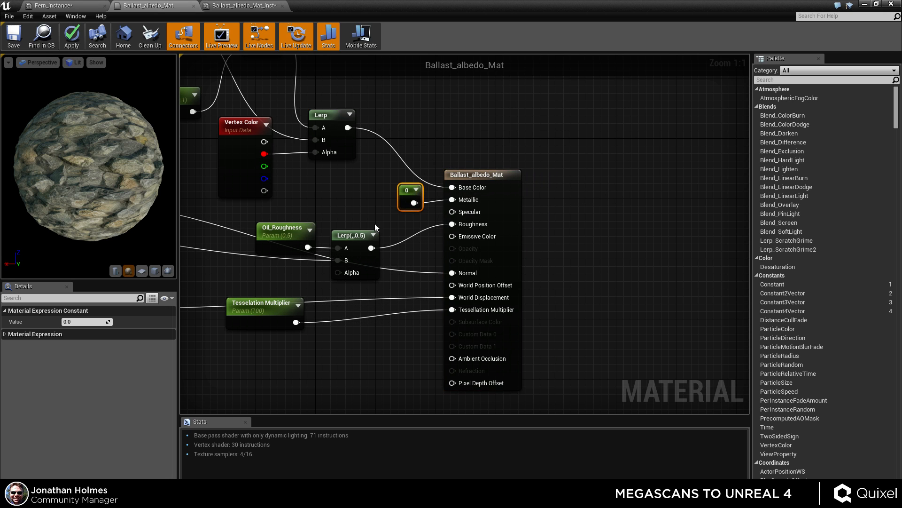
right_drag(378, 213, 504, 235)
scroll(514, 212, down, 2)
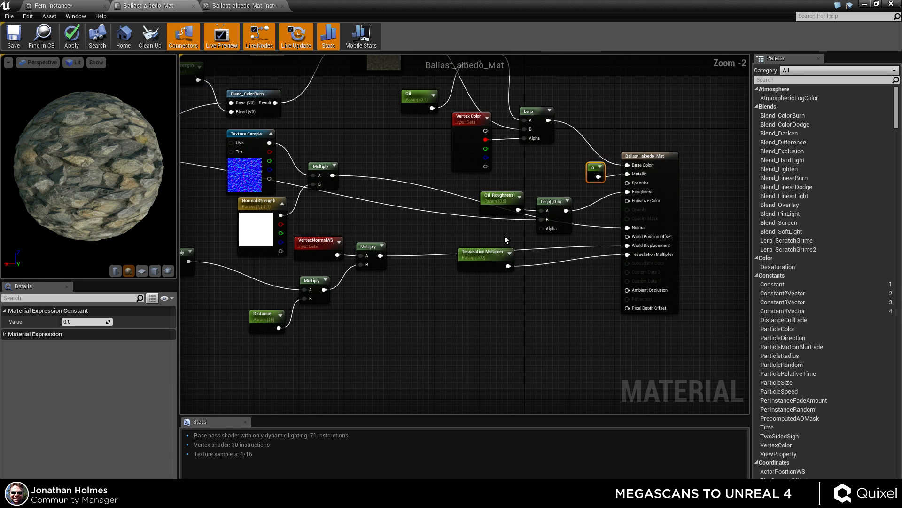
right_drag(422, 185, 591, 248)
scroll(509, 229, down, 1)
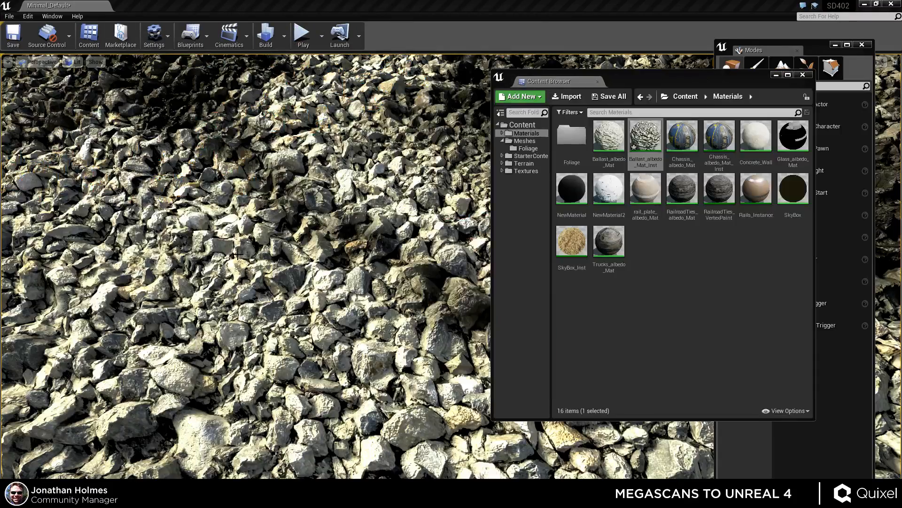
Select the rail in the level and close the Content Browser.
right_drag(237, 255, 207, 264)
click(343, 205)
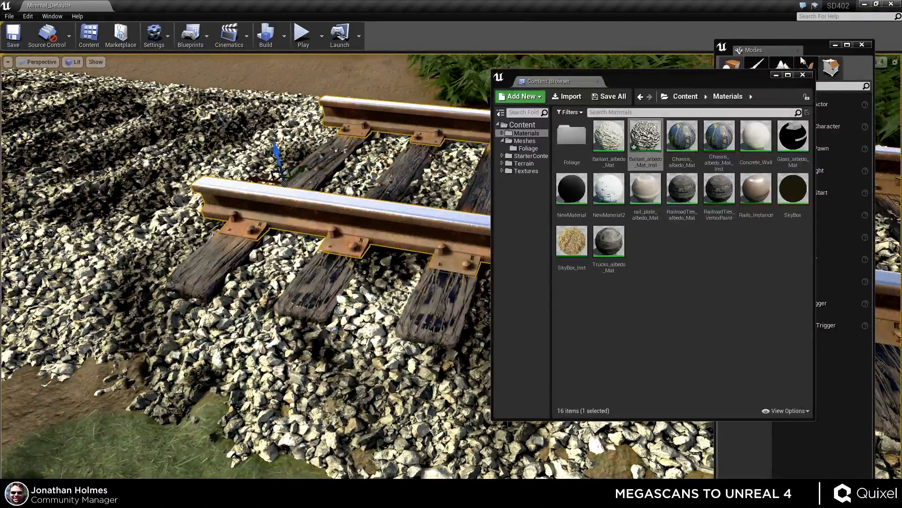
click(803, 74)
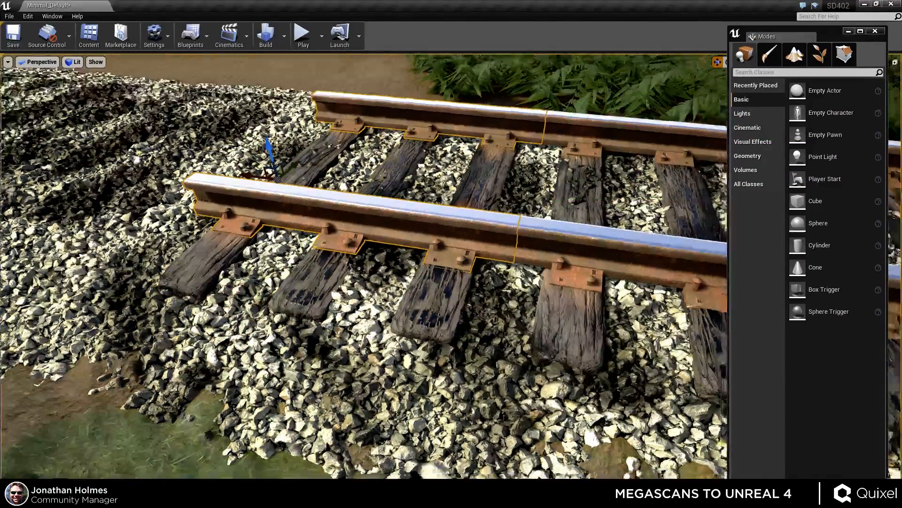
Select one wooden sleeper and lift it up out of the track.
right_drag(364, 263, 404, 155)
ctrl+click(510, 301)
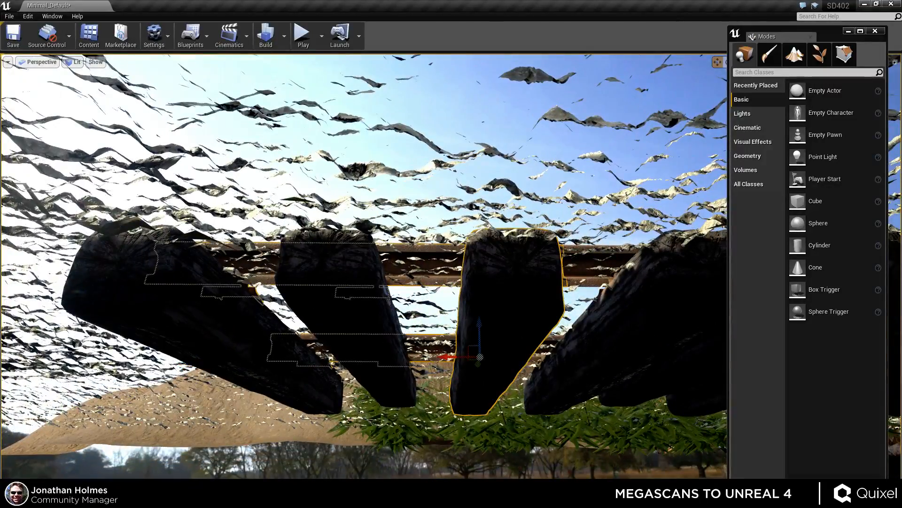
right_drag(362, 258, 325, 339)
alt+drag(347, 194, 50, 206)
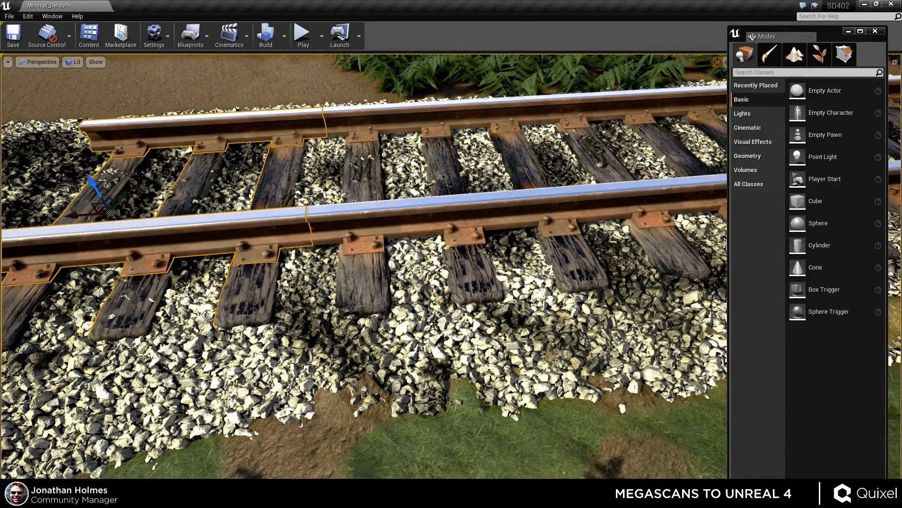
right_drag(433, 321, 381, 287)
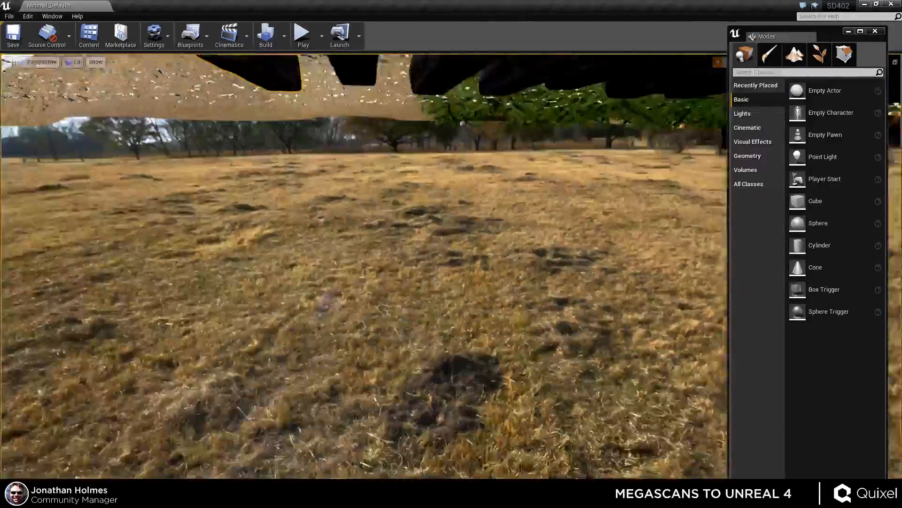
right_drag(382, 207, 381, 216)
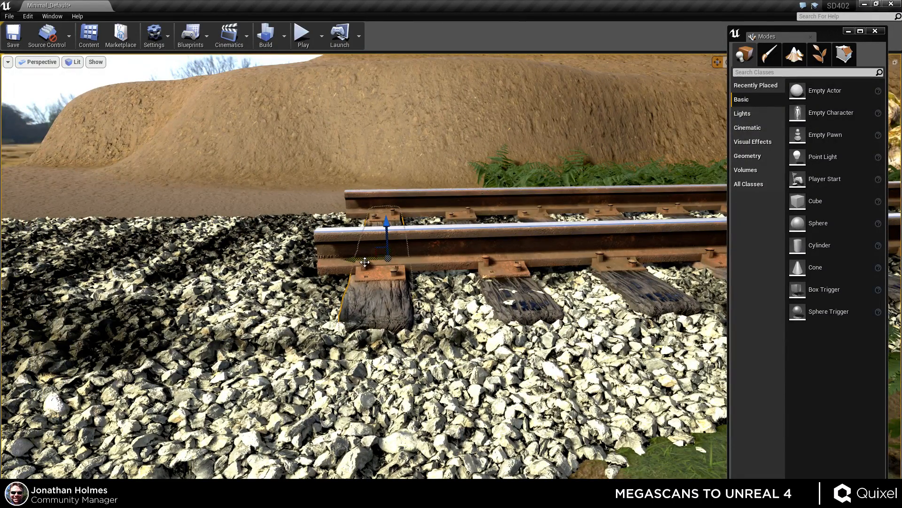
drag(382, 249, 258, 149)
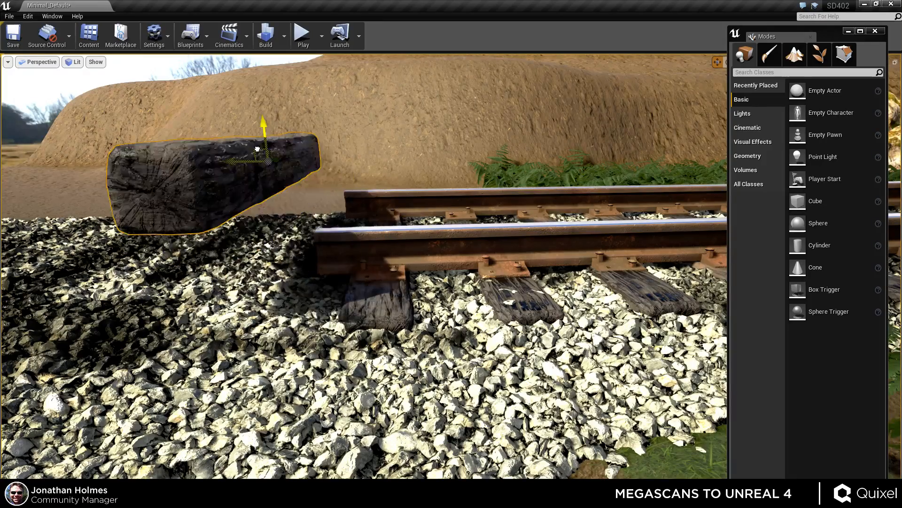
right_drag(397, 211, 348, 212)
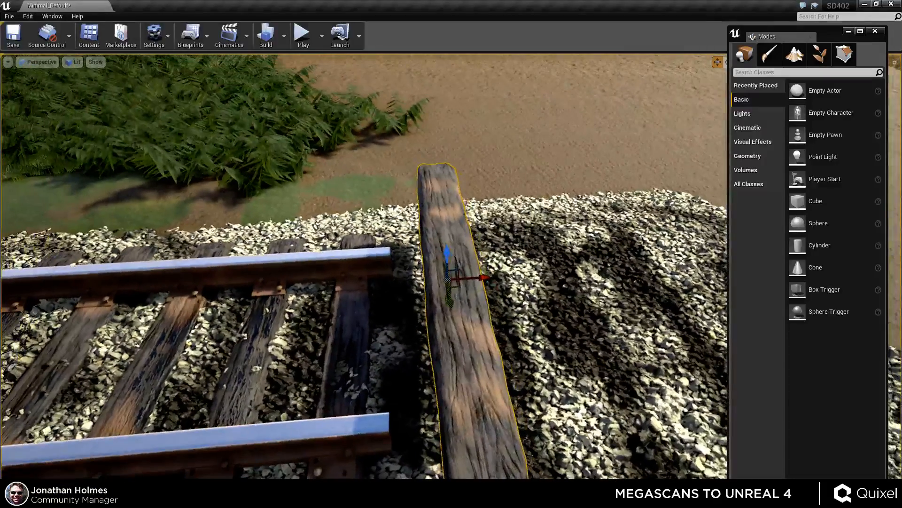
key(shift+2)
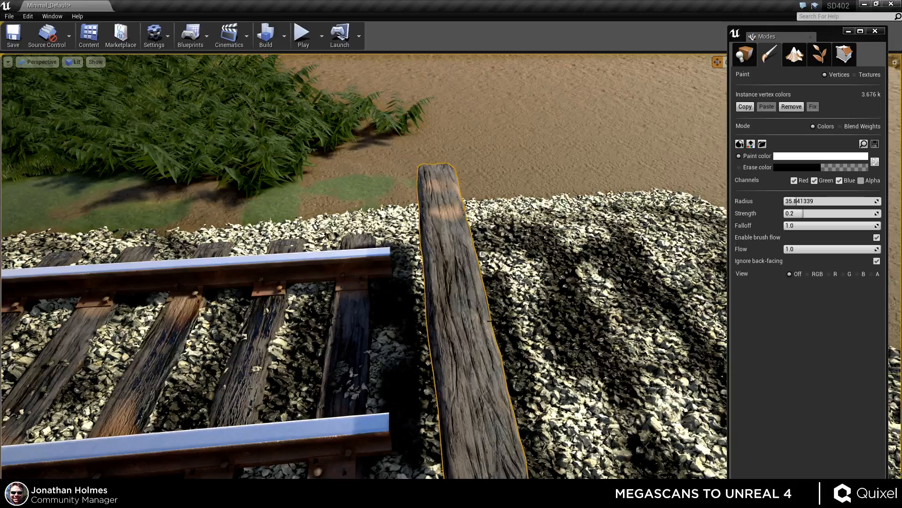
key(shift+1)
Switch to rotation and turn the lifted sleeper so it lies across the ballast.
mouse_move(490, 321)
right_down()
mouse_move(465, 310)
mouse_move(348, 324)
mouse_move(104, 314)
mouse_move(101, 327)
mouse_move(129, 336)
mouse_move(129, 325)
right_up()
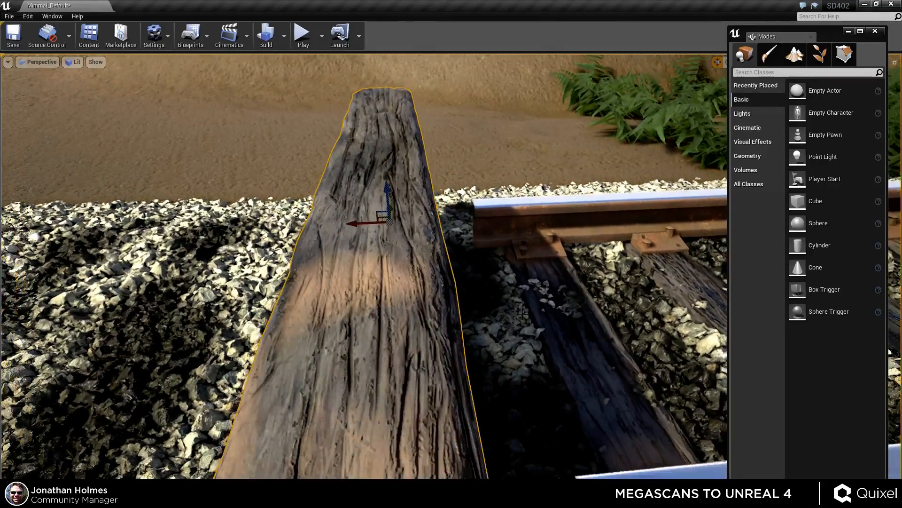
mouse_move(523, 313)
right_down()
mouse_move(618, 318)
mouse_move(523, 324)
right_up()
key(e)
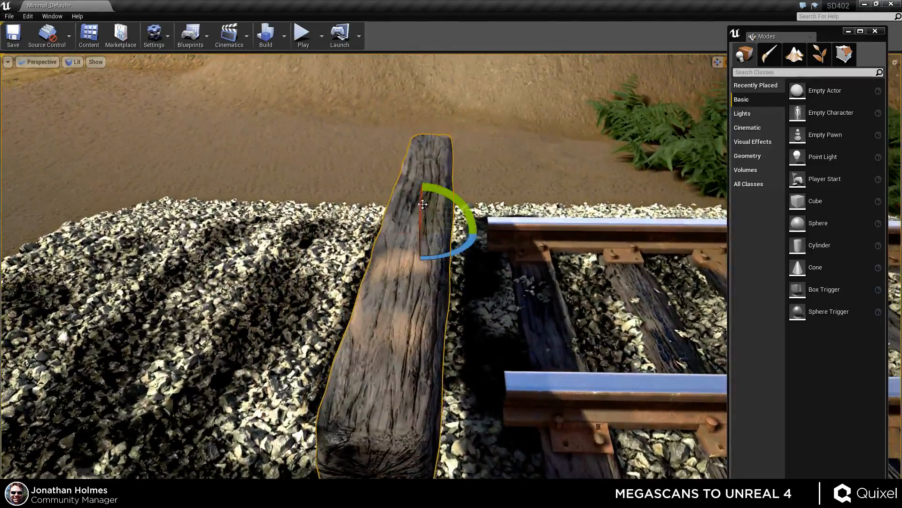
drag(421, 204, 447, 181)
drag(728, 291, 722, 269)
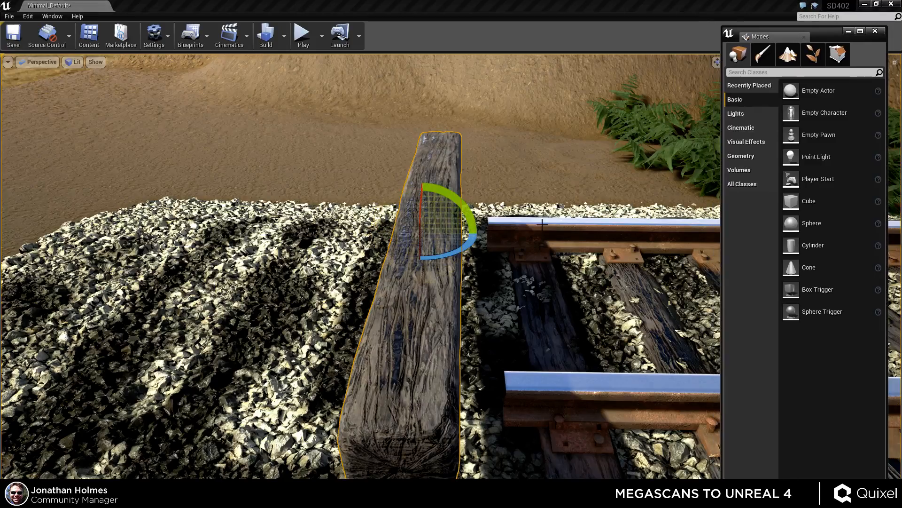
Tilt the loose sleeper about -10 degrees so it rests at an angle on the gravel.
key(w)
right_drag(484, 223, 456, 188)
drag(456, 188, 447, 181)
mouse_move(376, 214)
mouse_down()
mouse_move(397, 258)
mouse_move(423, 278)
mouse_move(468, 256)
mouse_move(475, 227)
mouse_move(459, 181)
mouse_move(419, 162)
mouse_up()
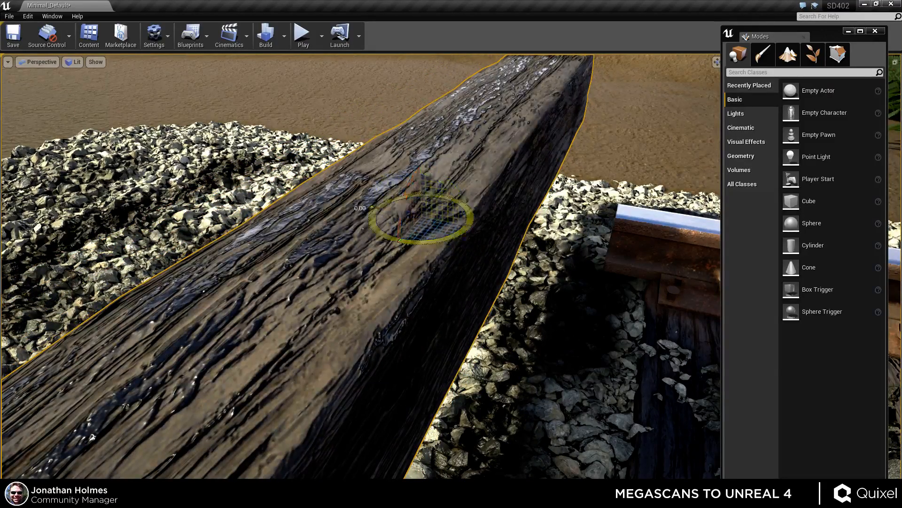
drag(400, 241, 444, 238)
drag(464, 198, 439, 257)
right_drag(464, 198, 497, 80)
key(s)
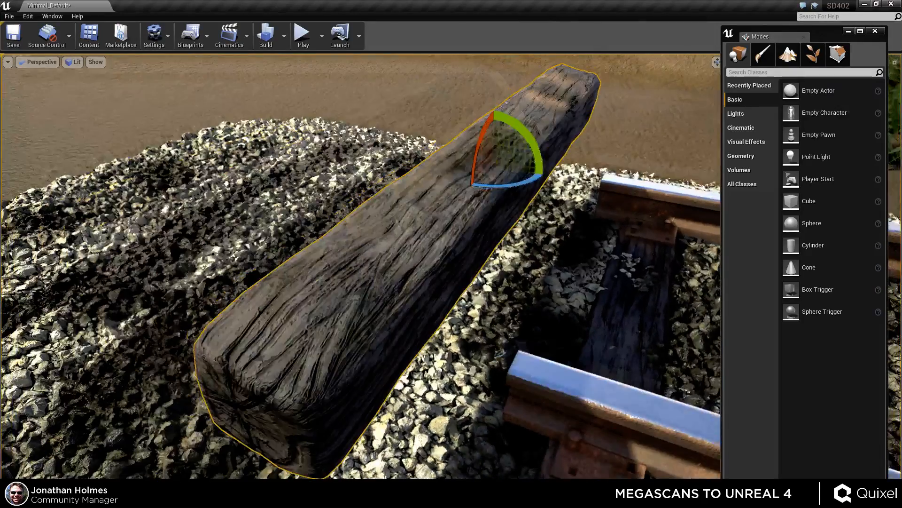
drag(540, 170, 543, 153)
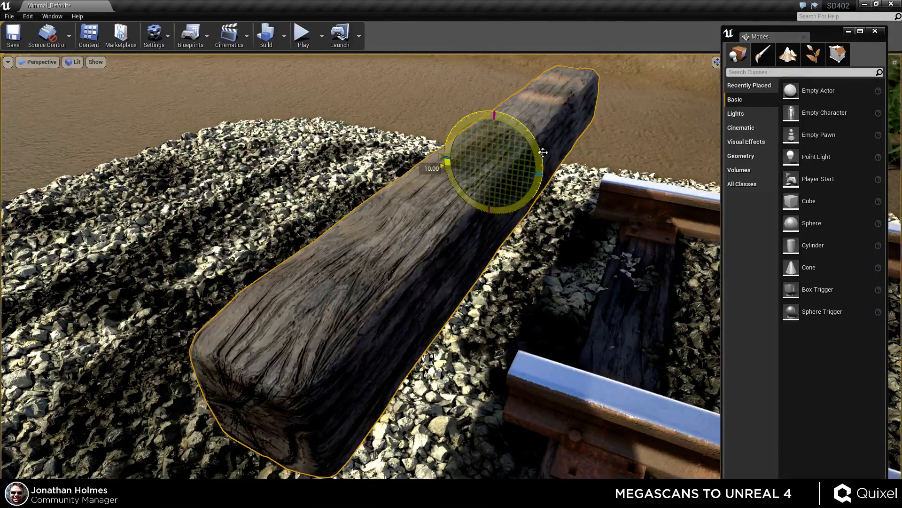
right_drag(640, 296, 672, 242)
key(s)
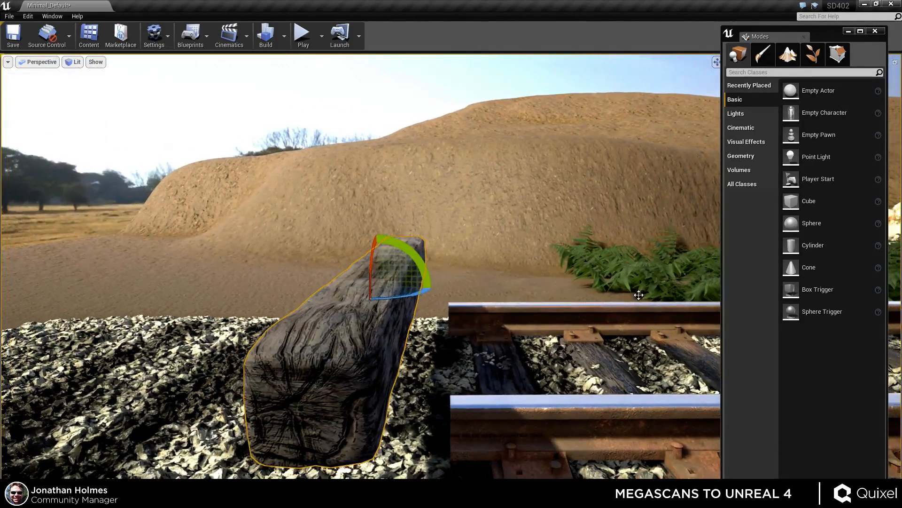
Fly through the viewport to inspect the track, sleepers, ballast and surrounding grass from several angles.
right_drag(640, 296, 642, 334)
right_drag(415, 323, 651, 353)
key(s)
key(Delete)
key(a)
key(w)
right_drag(518, 303, 536, 348)
key(s)
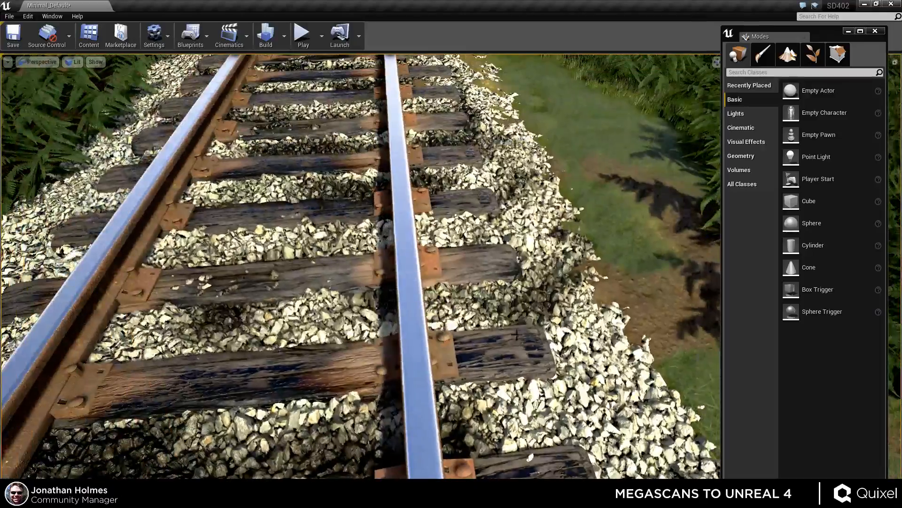
click(549, 286)
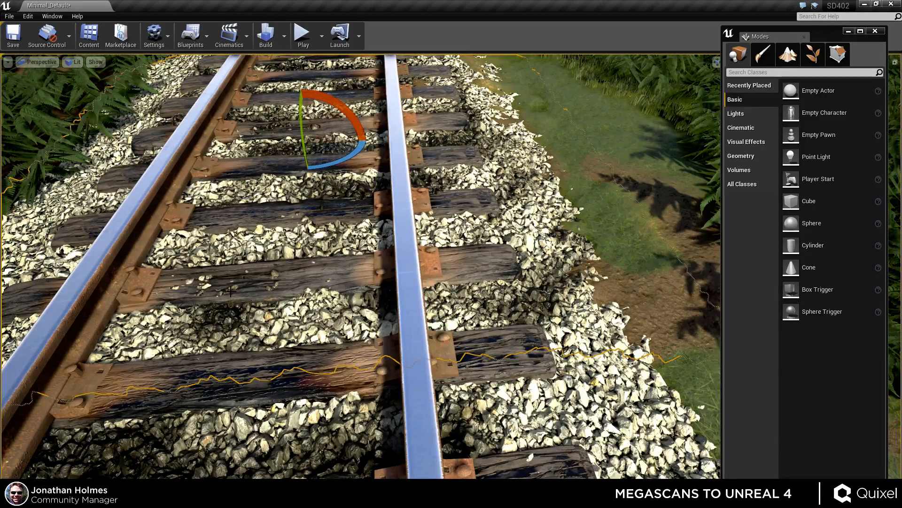
mouse_move(514, 322)
right_down()
mouse_move(507, 277)
mouse_move(491, 276)
mouse_move(514, 324)
right_up()
key(w)
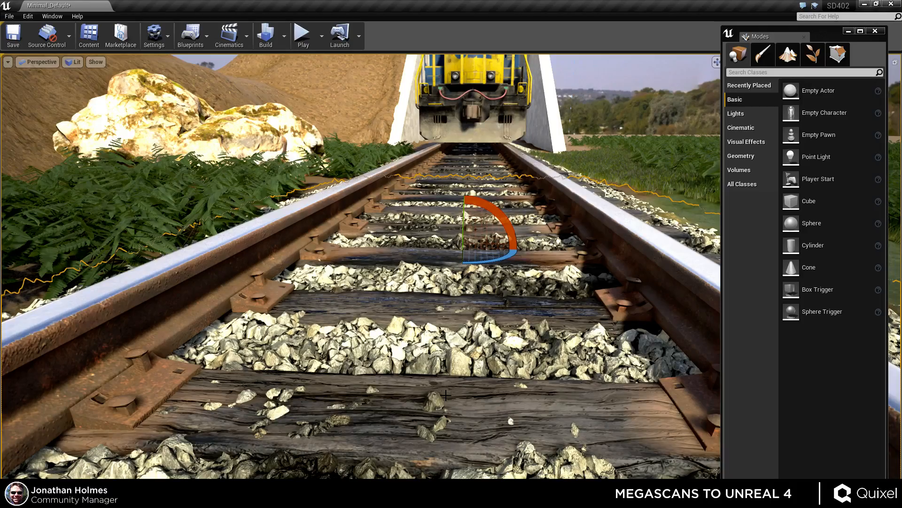
key(s)
right_drag(487, 387, 743, 416)
key(w)
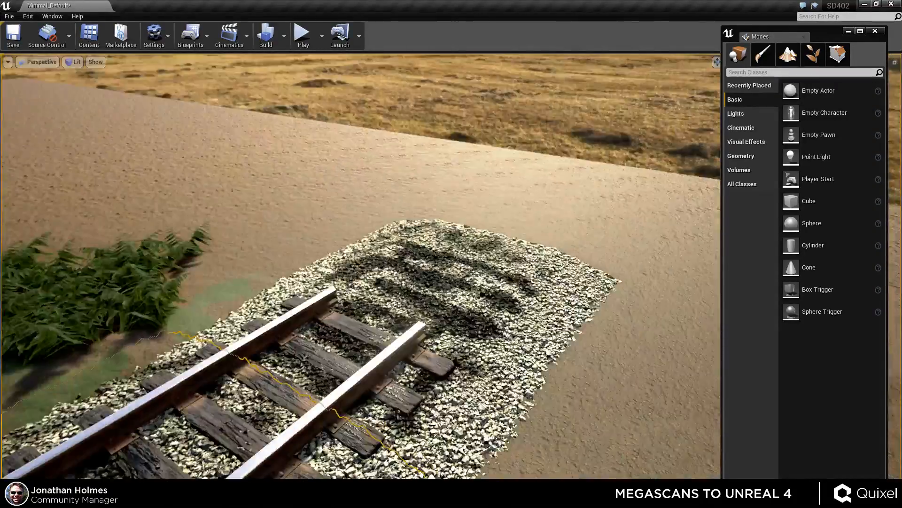
drag(532, 228, 543, 257)
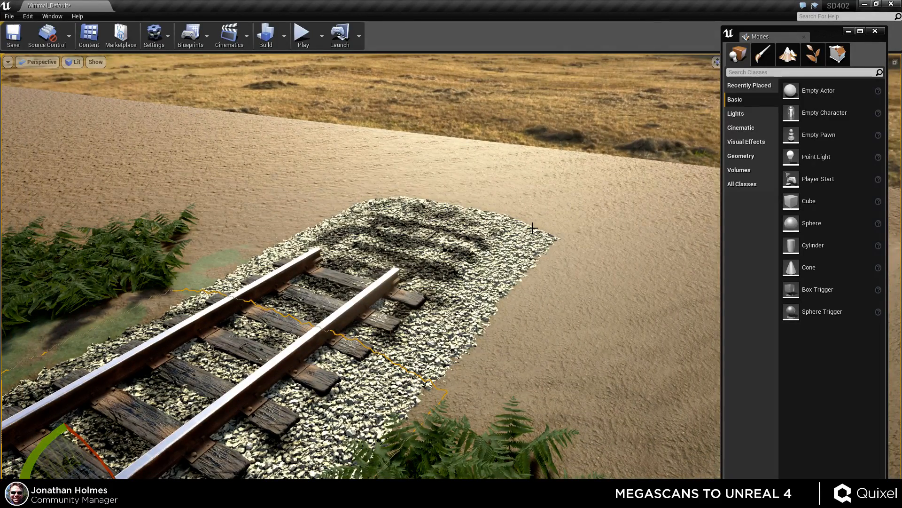
click(488, 263)
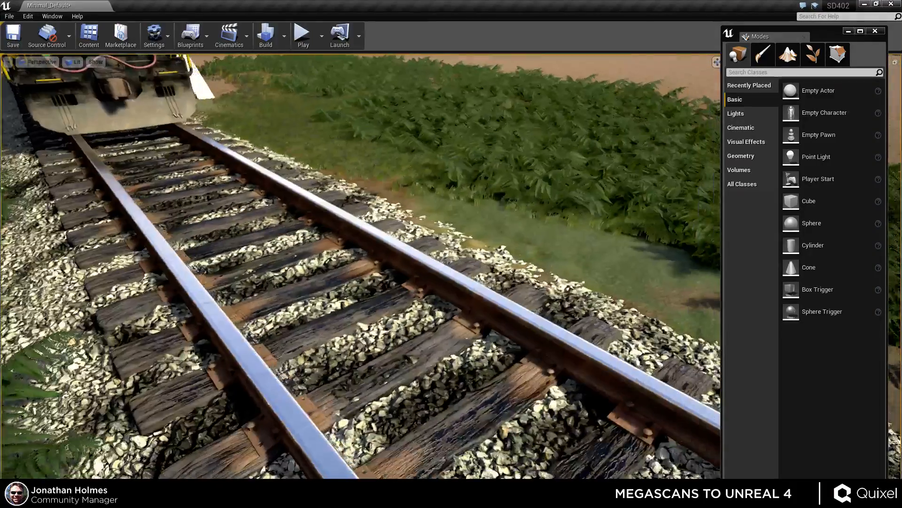
right_drag(361, 266, 301, 270)
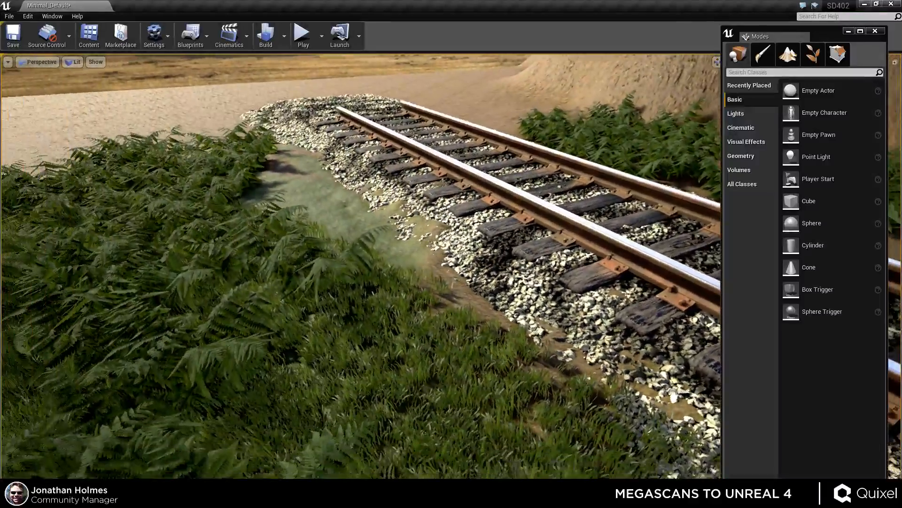
right_drag(361, 267, 305, 272)
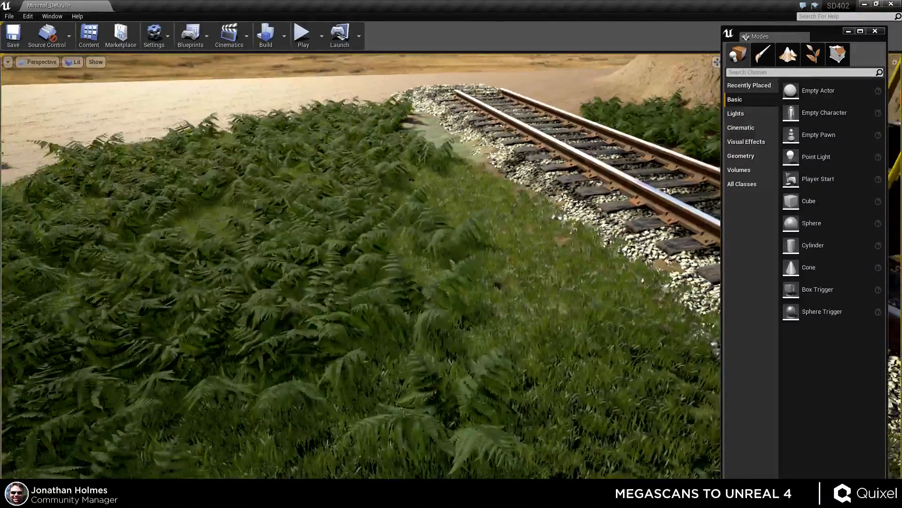
mouse_move(509, 220)
right_down()
mouse_move(529, 225)
mouse_move(513, 200)
mouse_move(508, 220)
right_up()
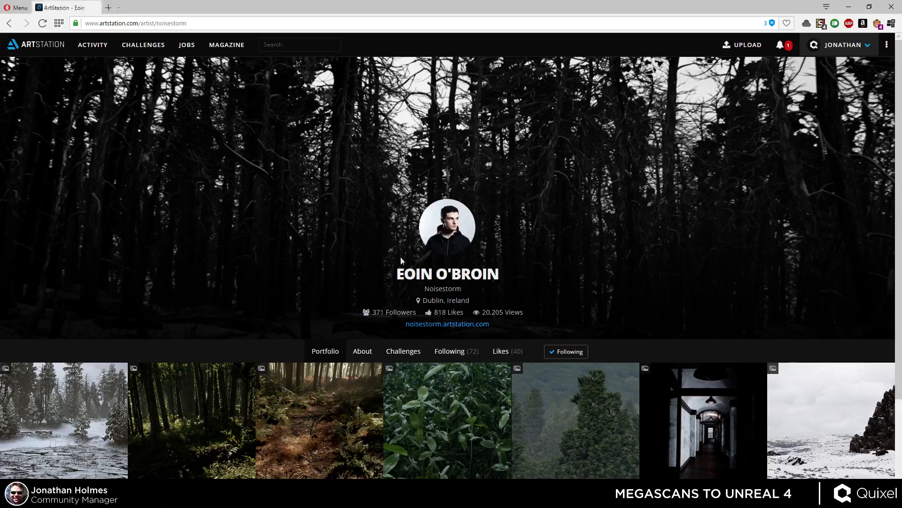
Open the UE4 Ice Lake project in an artist's ArtStation portfolio and scroll through its images.
scroll(355, 288, down, 3)
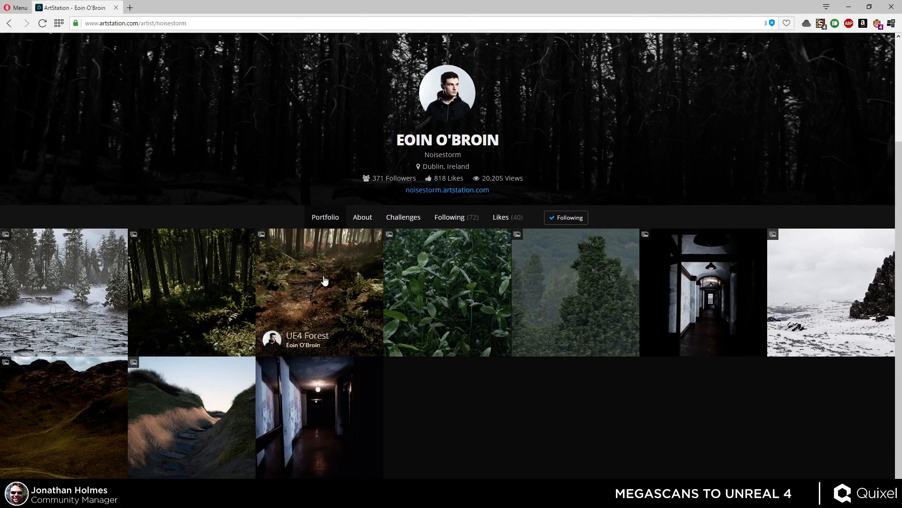
click(109, 264)
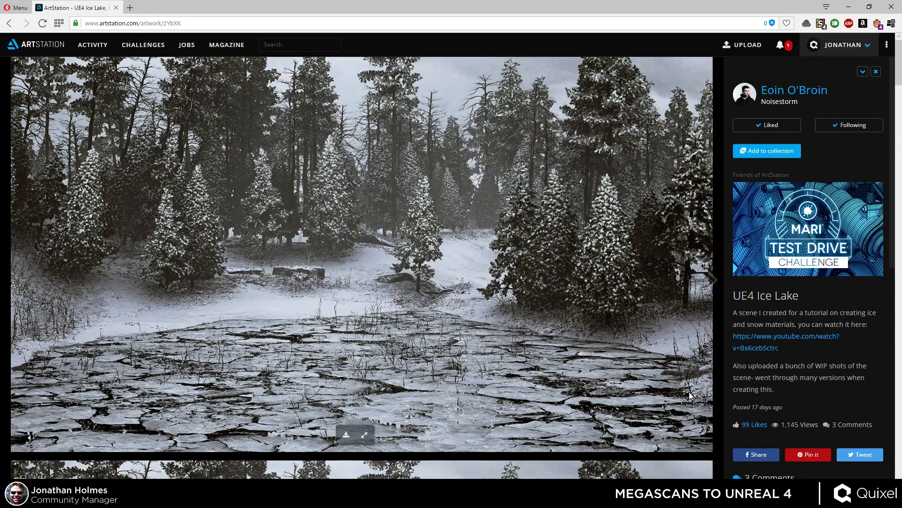
scroll(712, 389, down, 4)
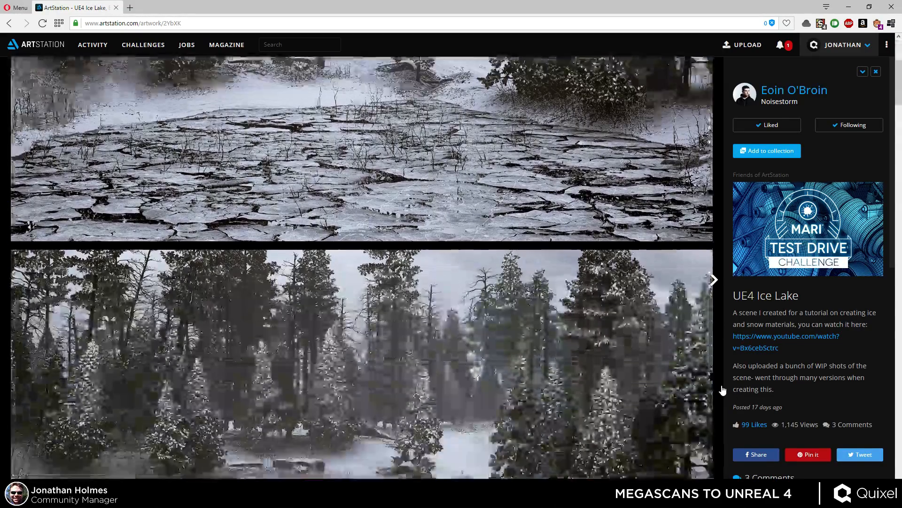
scroll(723, 390, down, 4)
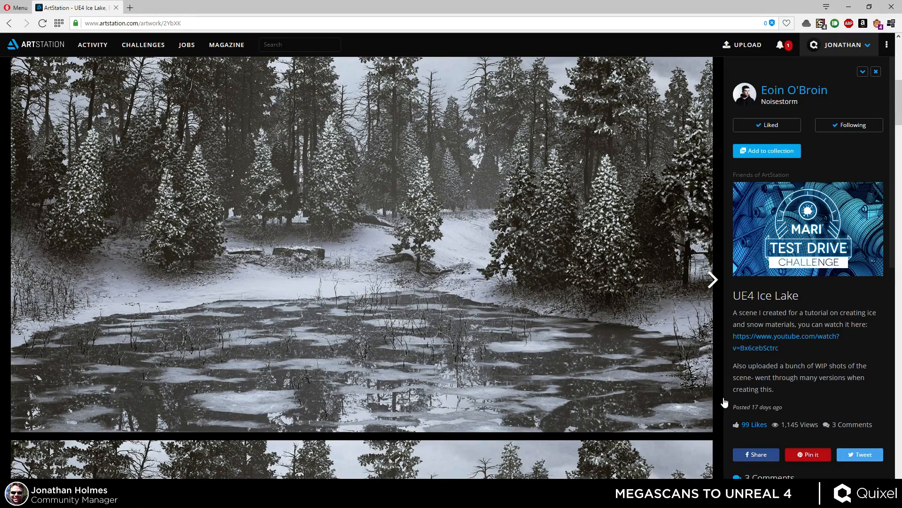
scroll(724, 402, down, 8)
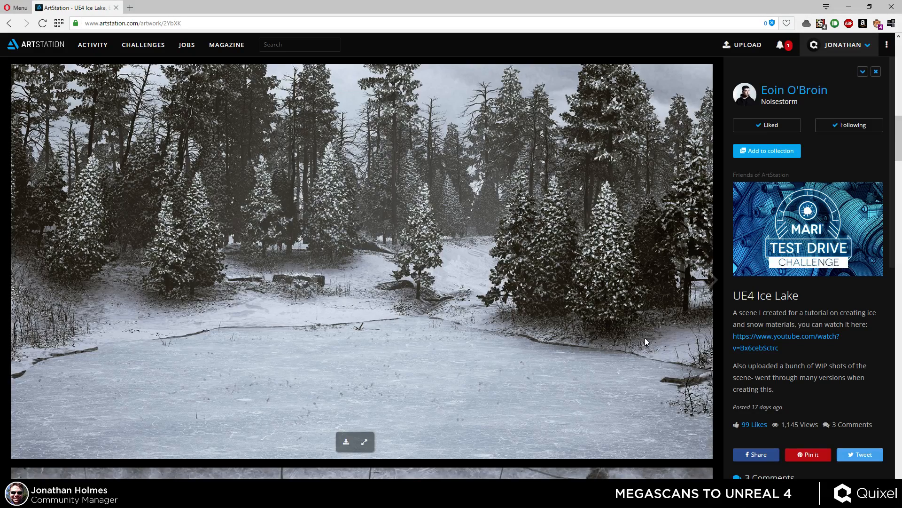
scroll(626, 318, down, 8)
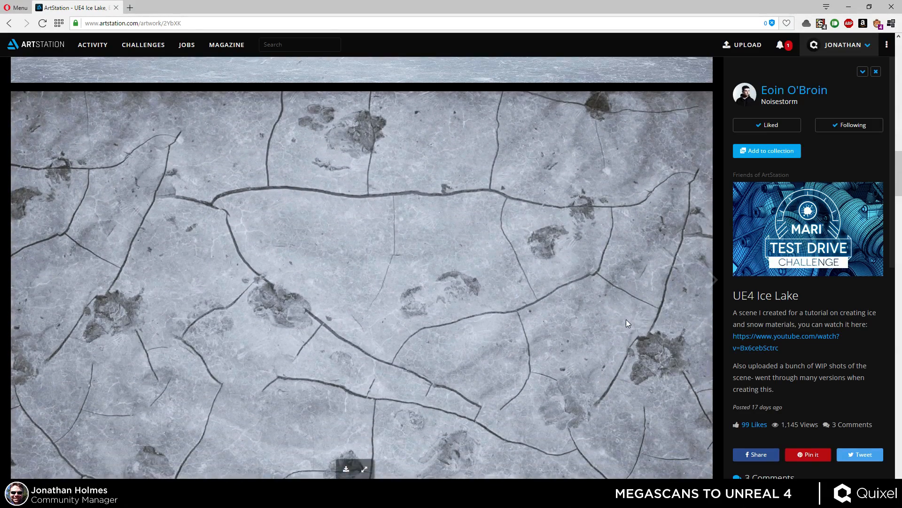
click(788, 44)
click(788, 44)
scroll(706, 248, down, 6)
scroll(706, 248, down, 3)
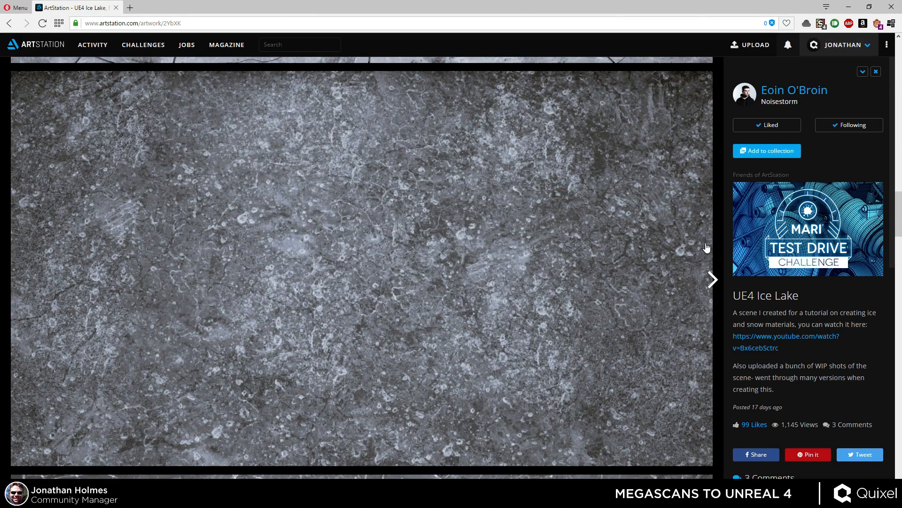
scroll(706, 248, down, 9)
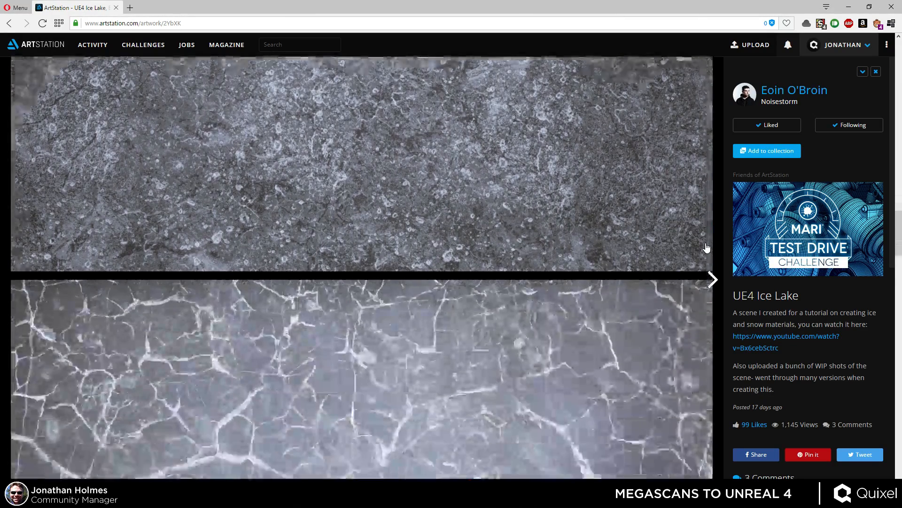
scroll(706, 247, up, 1)
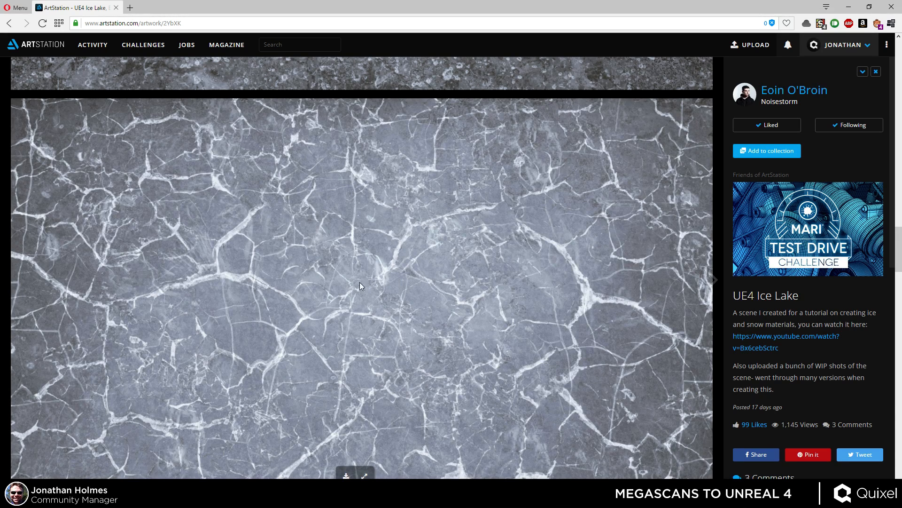
drag(899, 252, 884, 329)
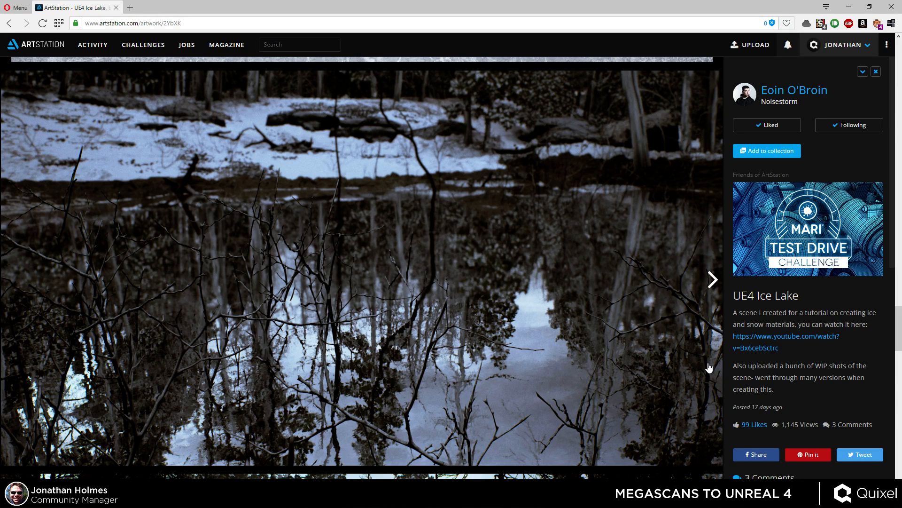
scroll(688, 354, down, 5)
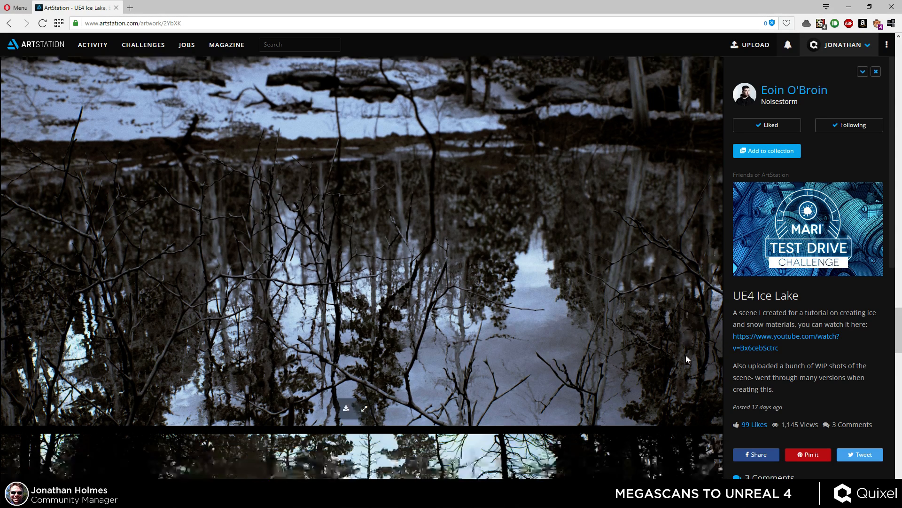
scroll(697, 348, down, 2)
scroll(700, 341, up, 1)
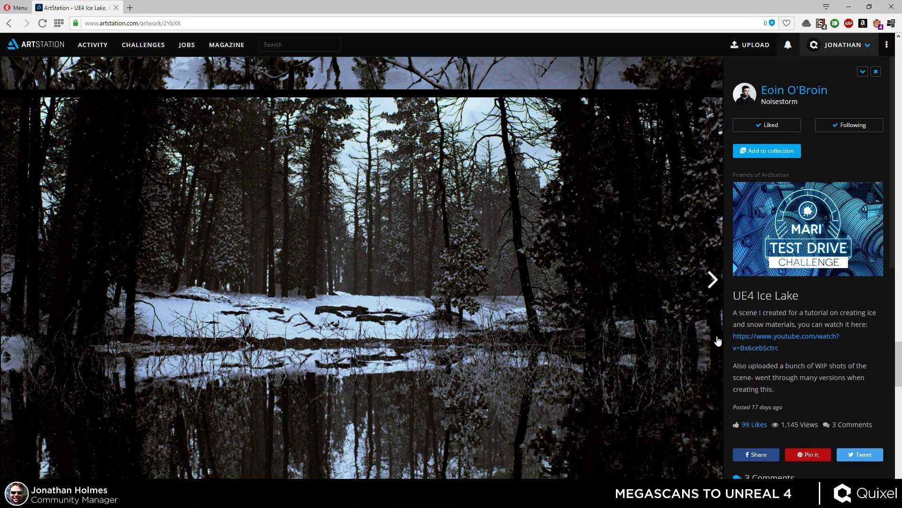
scroll(622, 376, down, 8)
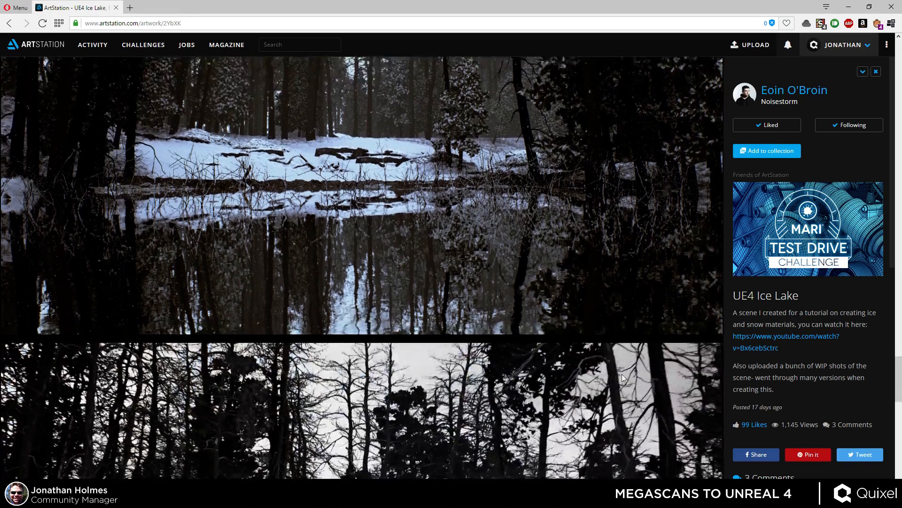
scroll(622, 376, down, 8)
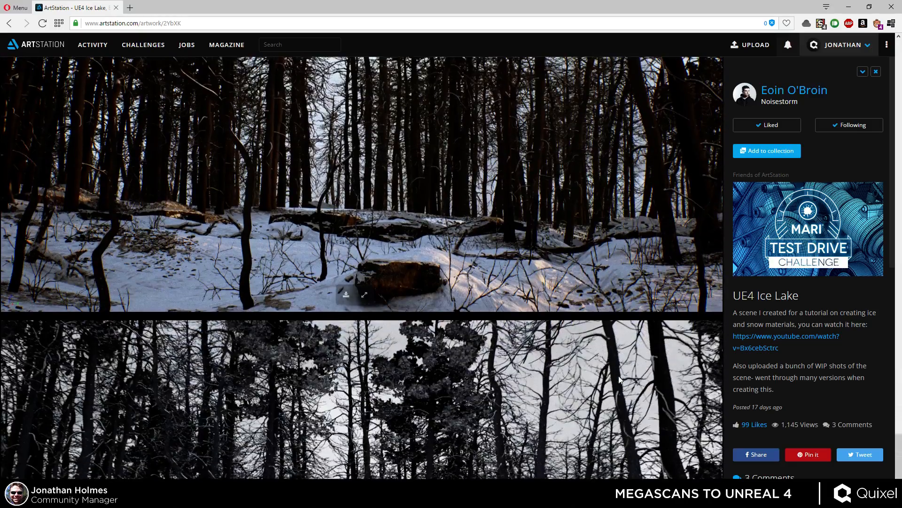
scroll(619, 380, up, 8)
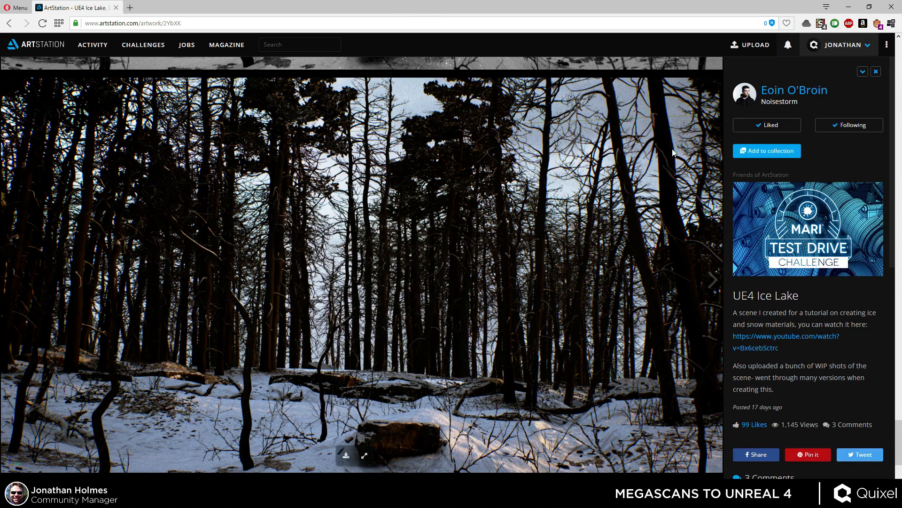
click(776, 92)
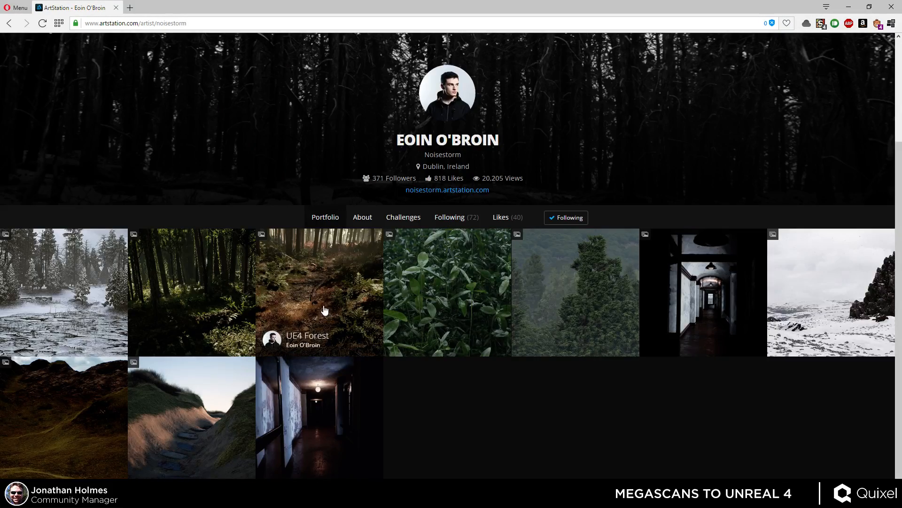
Browse the UE4 Forest and UE4 Overgrown Forest projects in the same portfolio and close the browser.
click(301, 285)
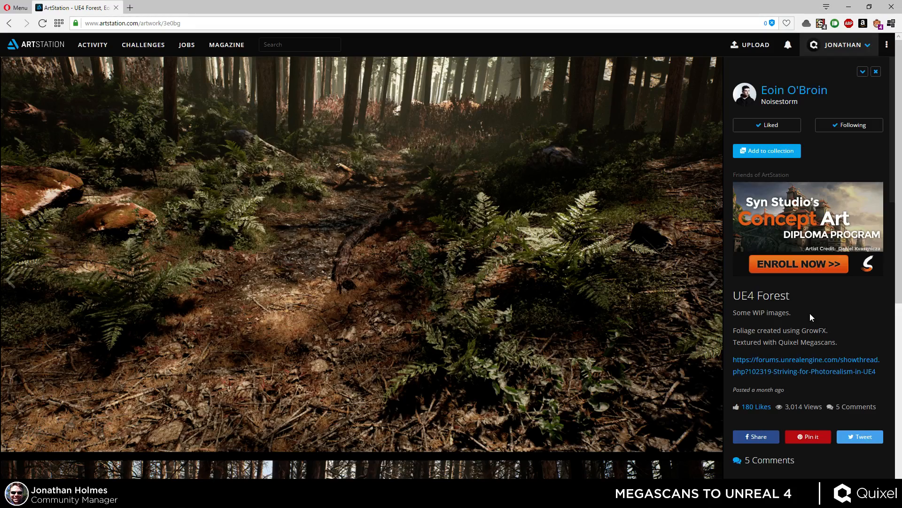
scroll(539, 308, down, 7)
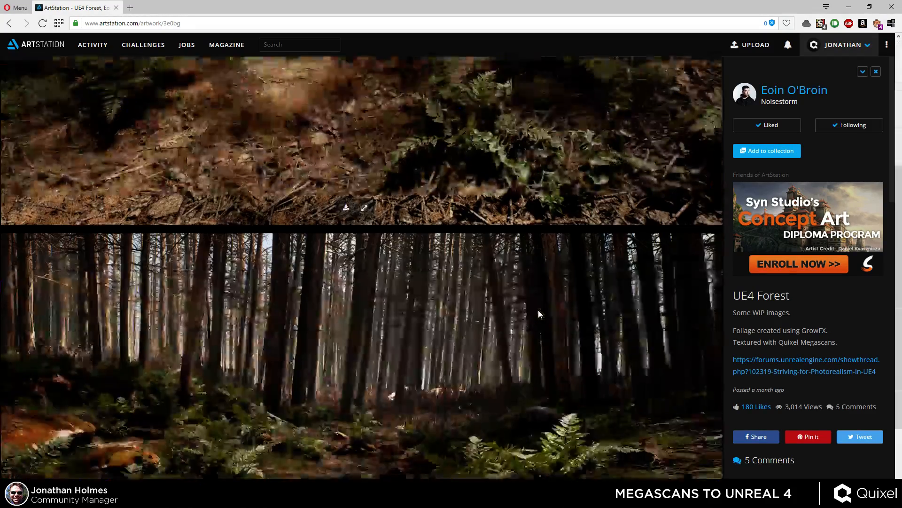
key(alt+Left)
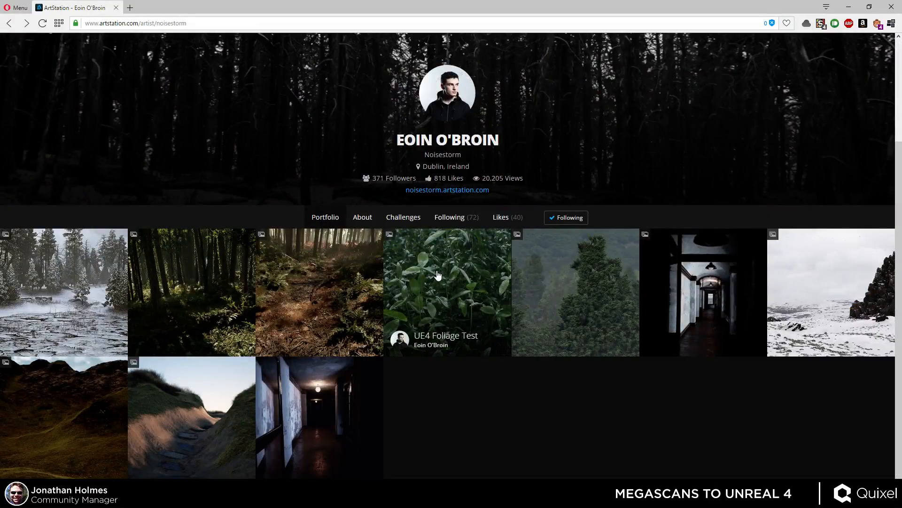
click(176, 271)
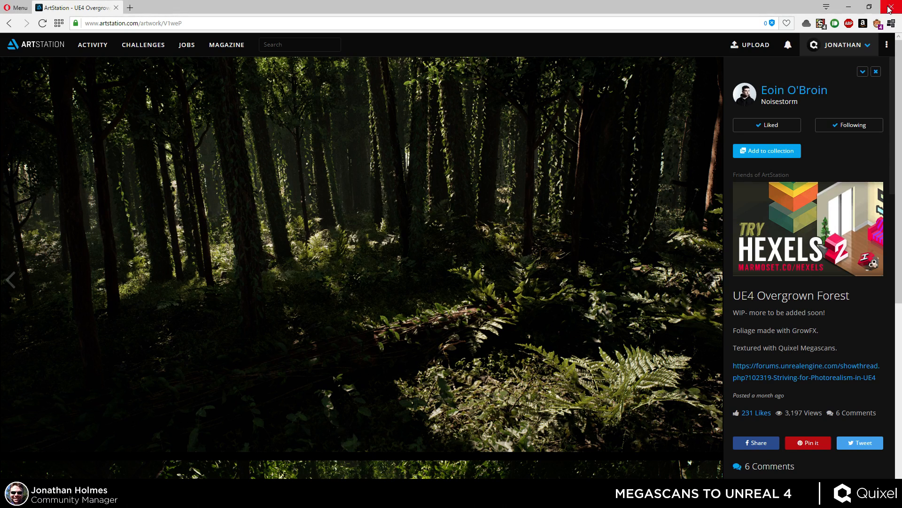
scroll(675, 208, down, 6)
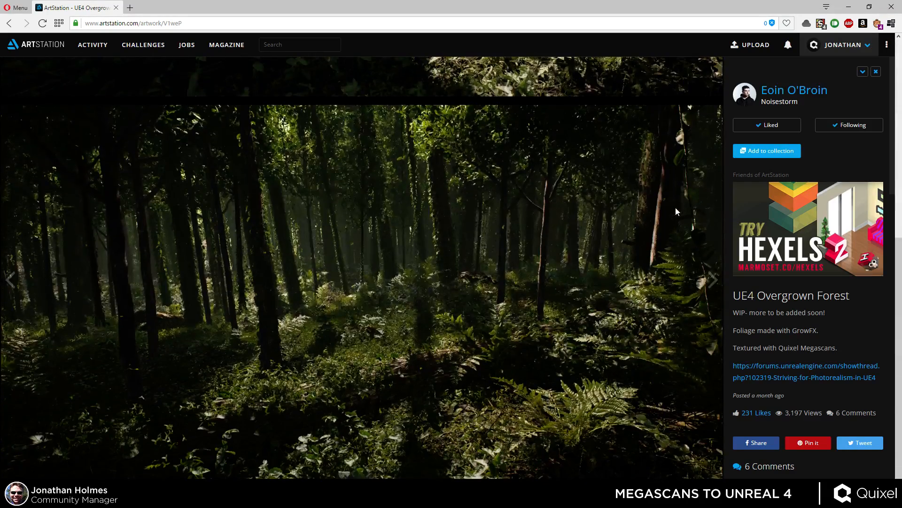
click(891, 7)
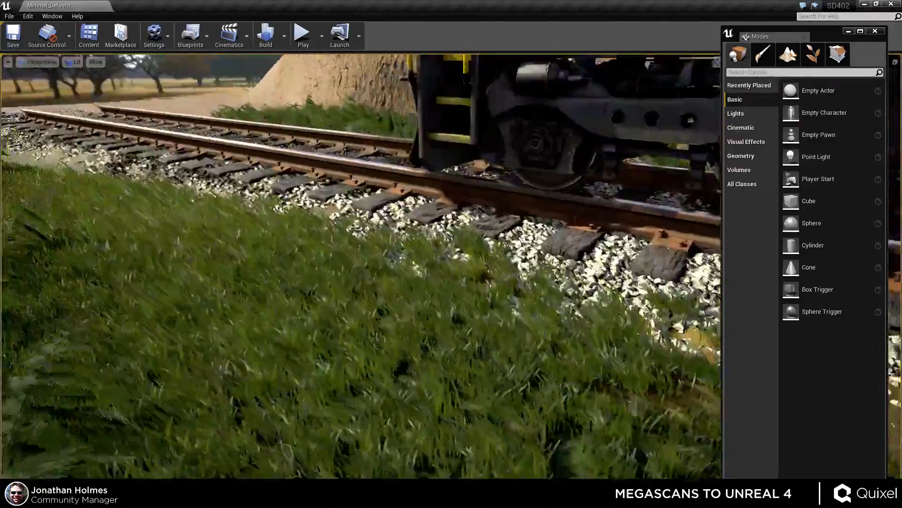
Bring up the Ballast_albedo_Mat_Inst material instance editor over the track view and close the Content Browser.
right_drag(361, 266, 435, 272)
right_drag(536, 282, 329, 249)
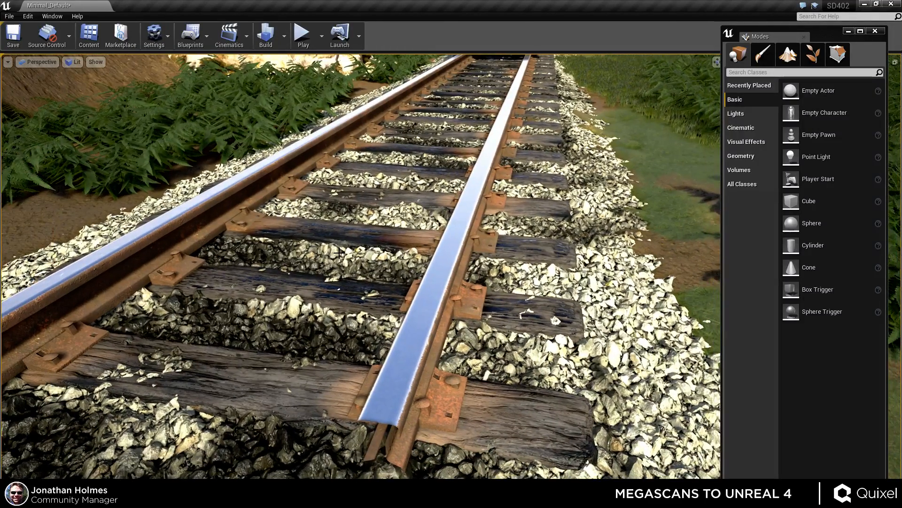
key(ctrl+shift+f)
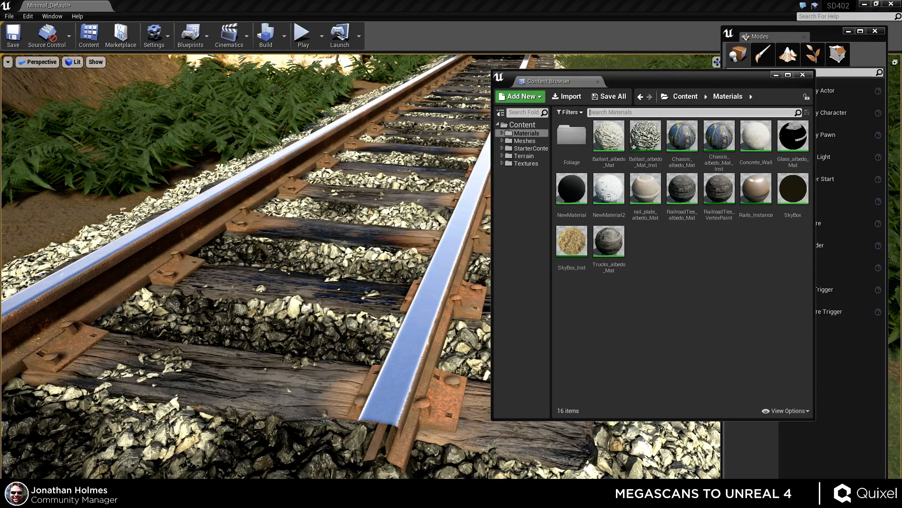
key(alt+Tab)
click(803, 75)
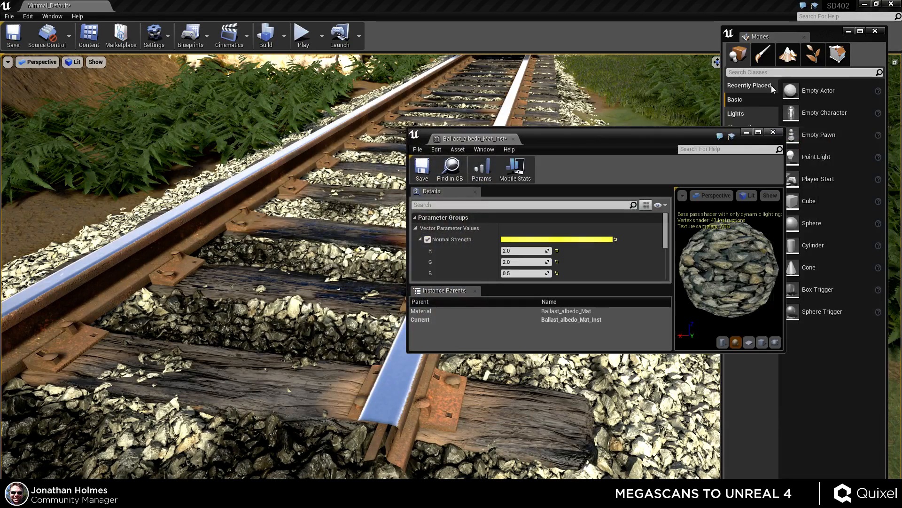
drag(581, 131, 637, 106)
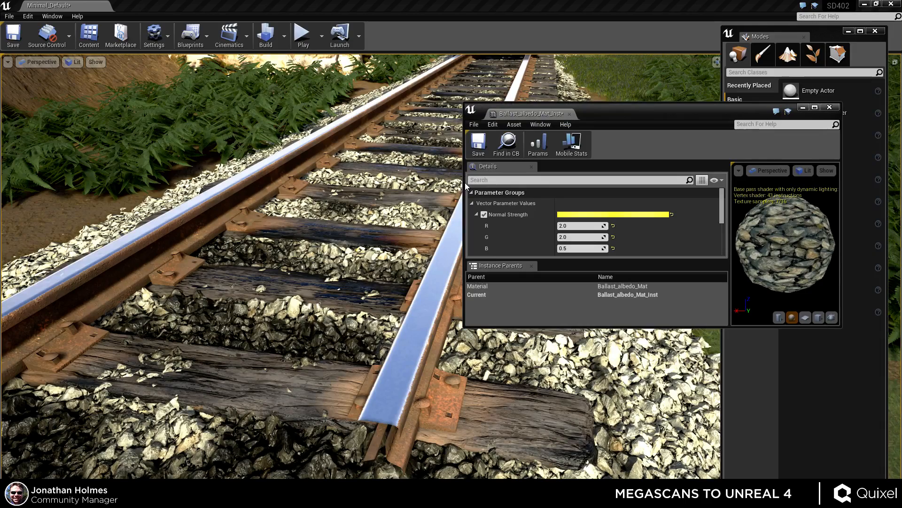
Enlarge the ballast material instance editor and set the Displacement Strength parameter to 16.
drag(464, 181, 581, 181)
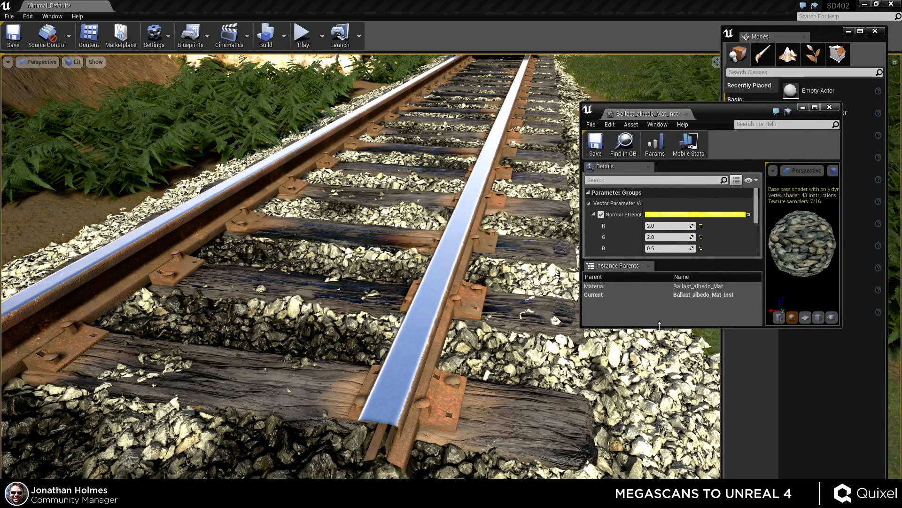
drag(661, 327, 672, 506)
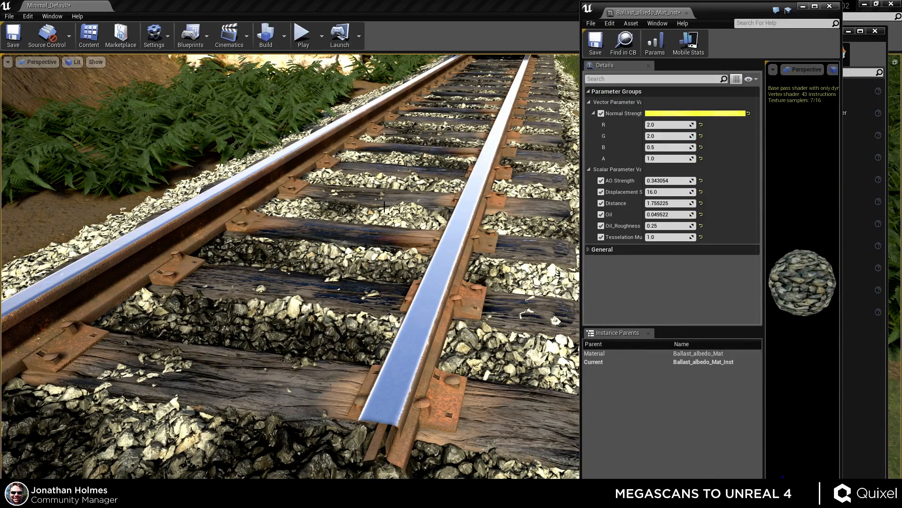
mouse_move(475, 263)
right_down()
mouse_move(476, 249)
mouse_move(477, 278)
right_up()
mouse_move(658, 192)
mouse_down()
mouse_move(679, 192)
mouse_move(649, 192)
mouse_move(668, 190)
mouse_up()
click(668, 191)
text(16)
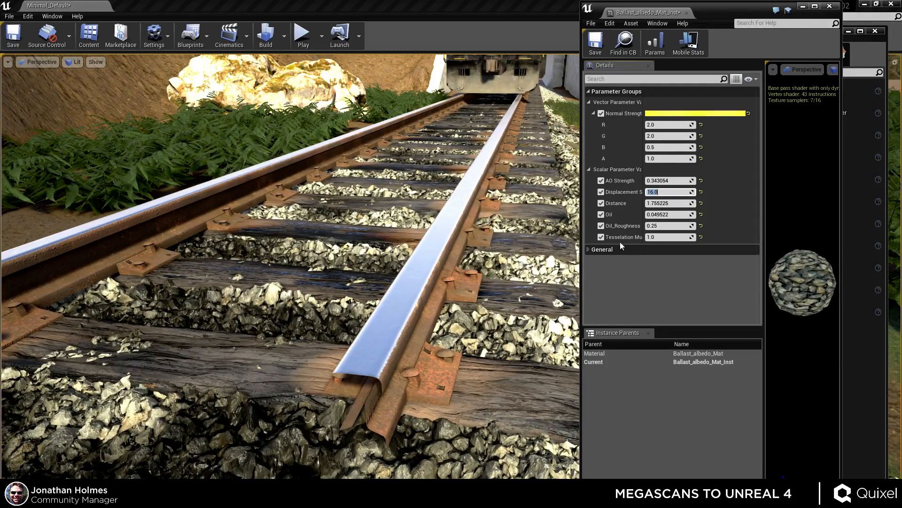
key(Return)
Try Displacement Strength values of 24 and 42 on the ballast before returning it to 16.
right_drag(301, 263, 269, 242)
right_drag(574, 334, 529, 310)
click(663, 192)
text(24)
key(Return)
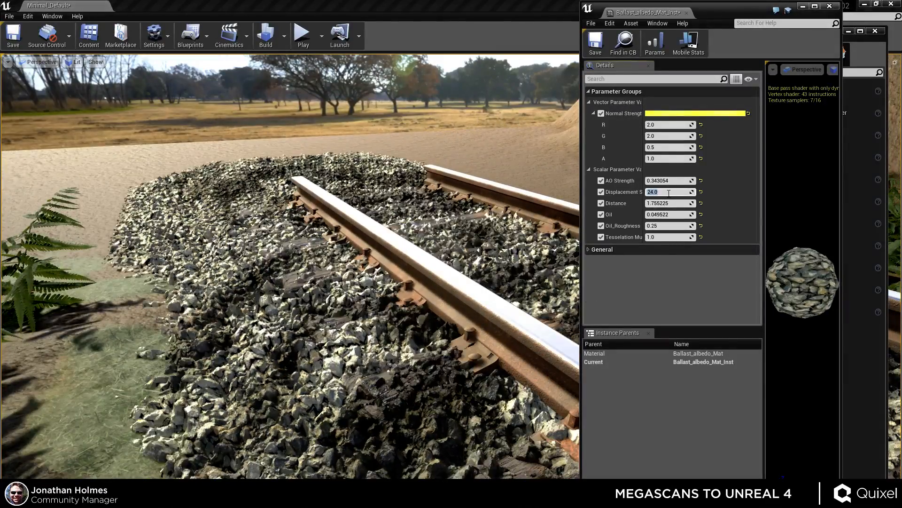
text(42)
key(Return)
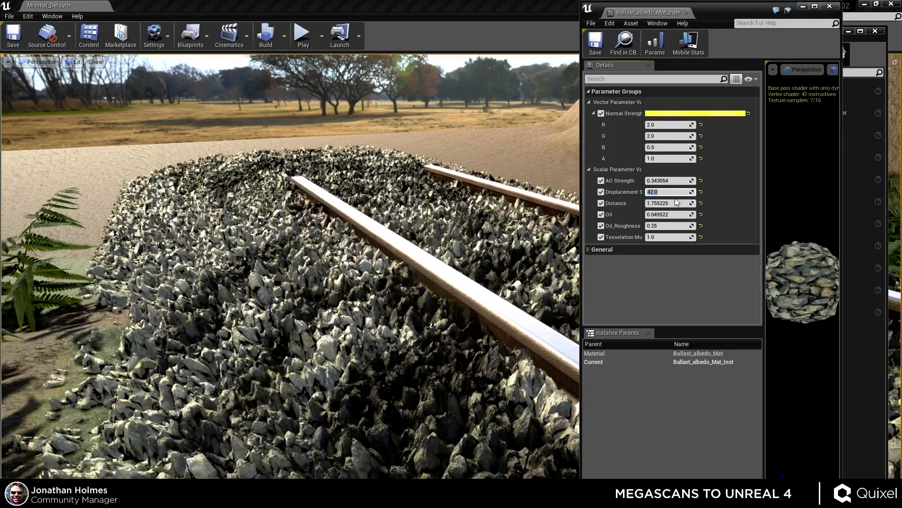
text(16)
key(Return)
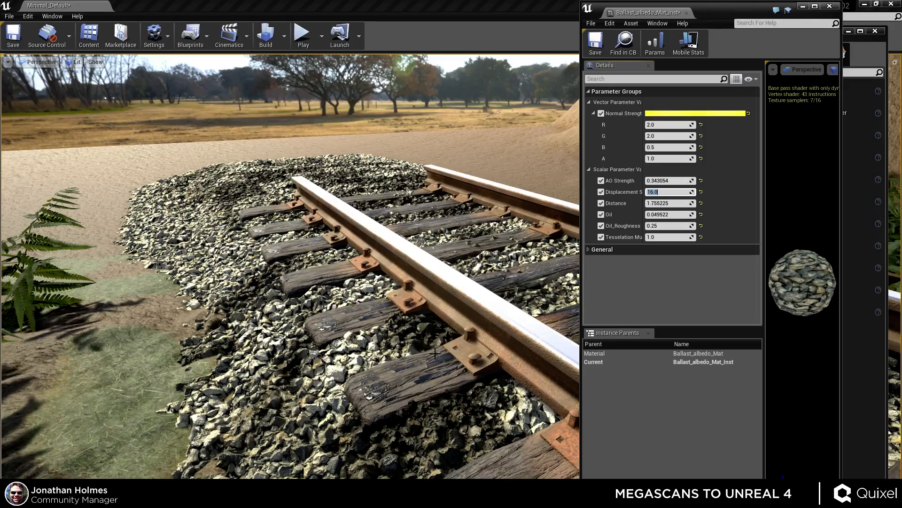
Fly around the track in the viewport to inspect the displaced ballast and sleepers up close.
right_drag(445, 350, 425, 320)
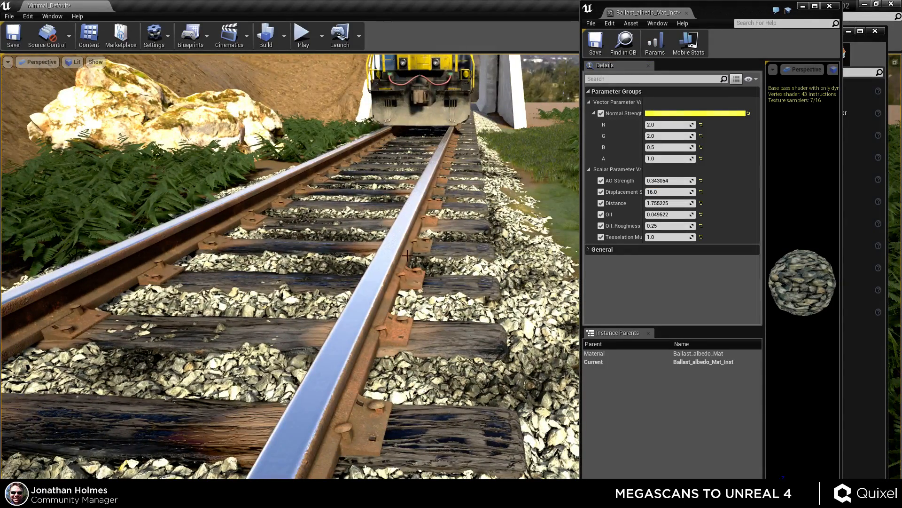
right_drag(434, 260, 423, 296)
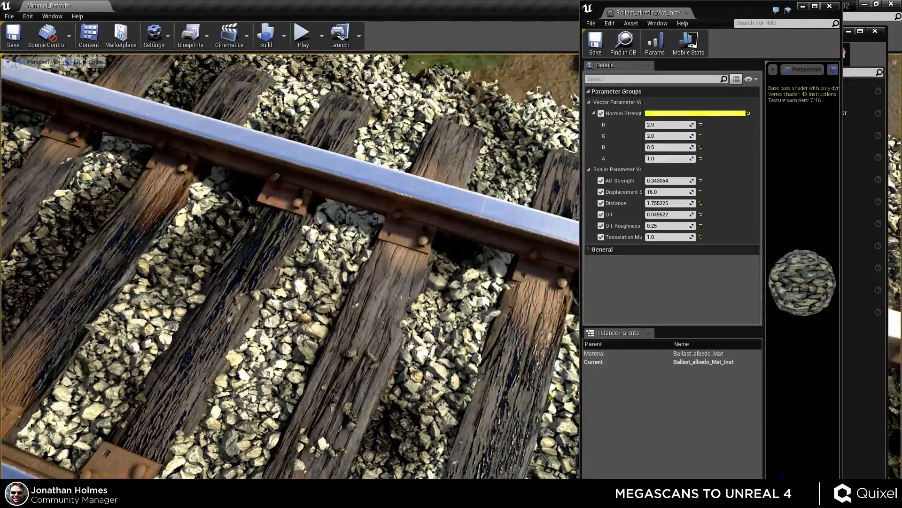
right_drag(414, 381, 356, 383)
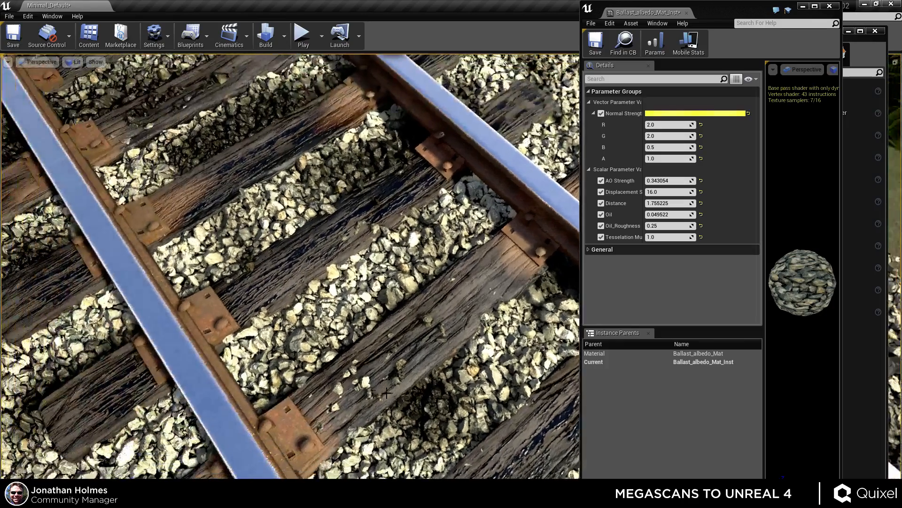
right_drag(434, 369, 258, 355)
key(a)
right_drag(412, 422, 412, 423)
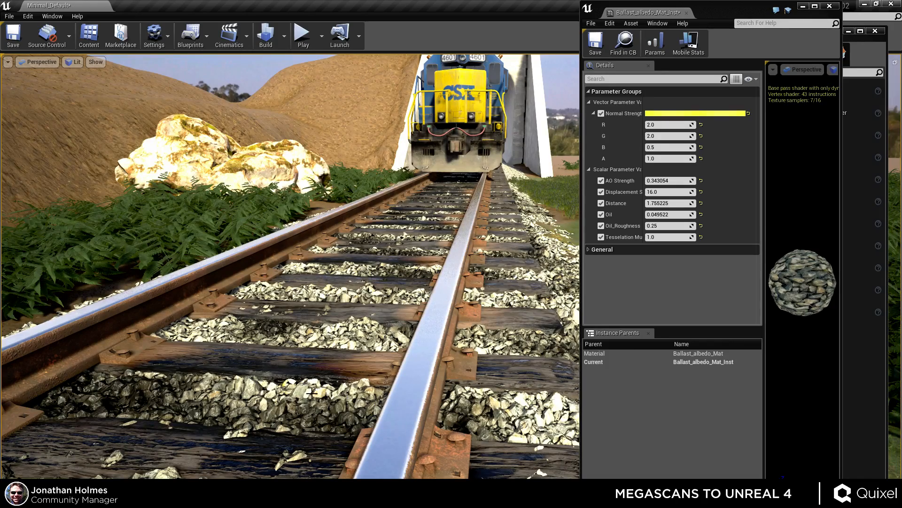
right_drag(391, 411, 418, 404)
key(a)
right_drag(406, 374, 407, 373)
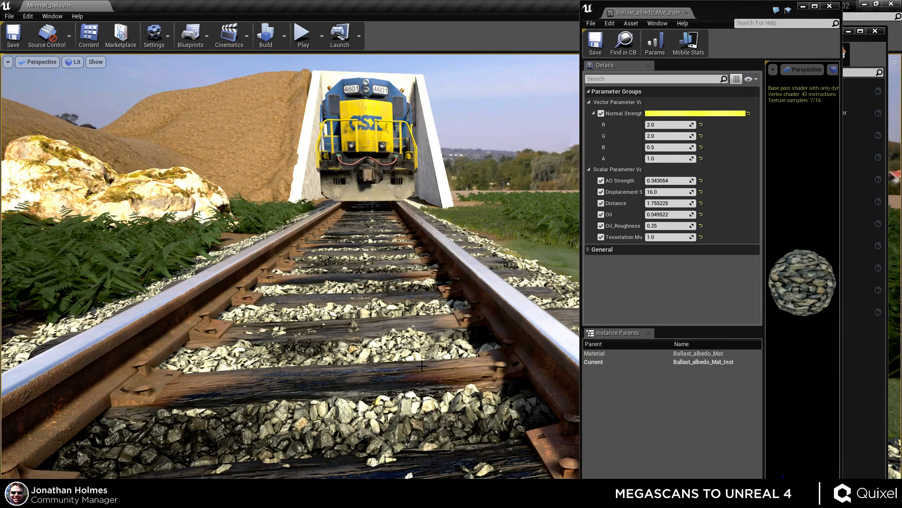
right_drag(386, 357, 378, 358)
key(a)
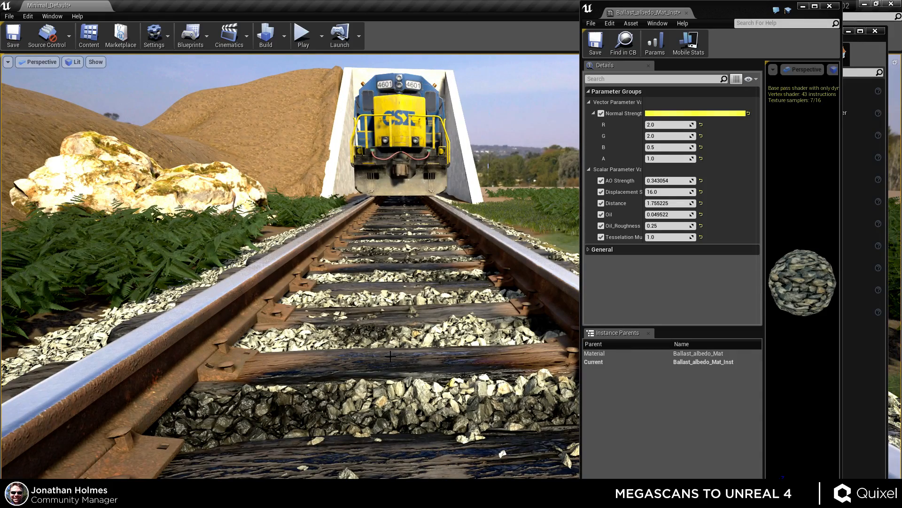
key(a)
right_drag(369, 341, 396, 374)
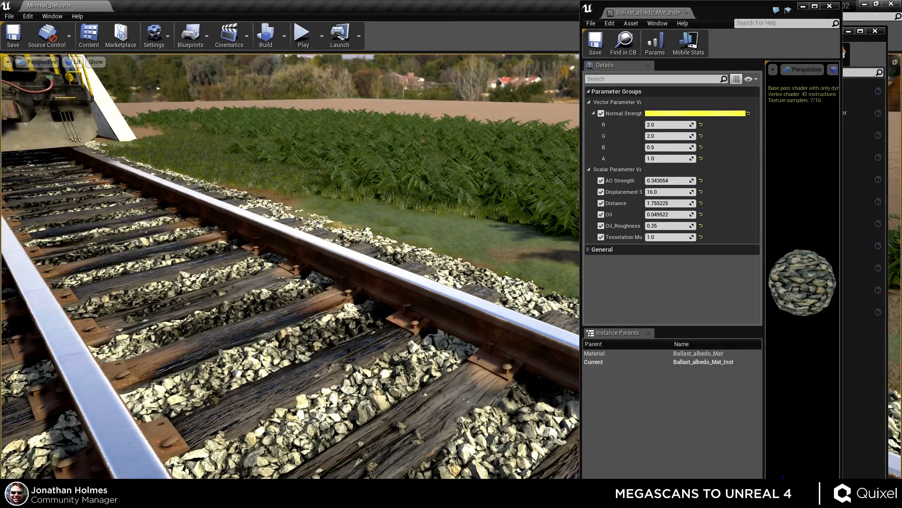
drag(406, 344, 405, 372)
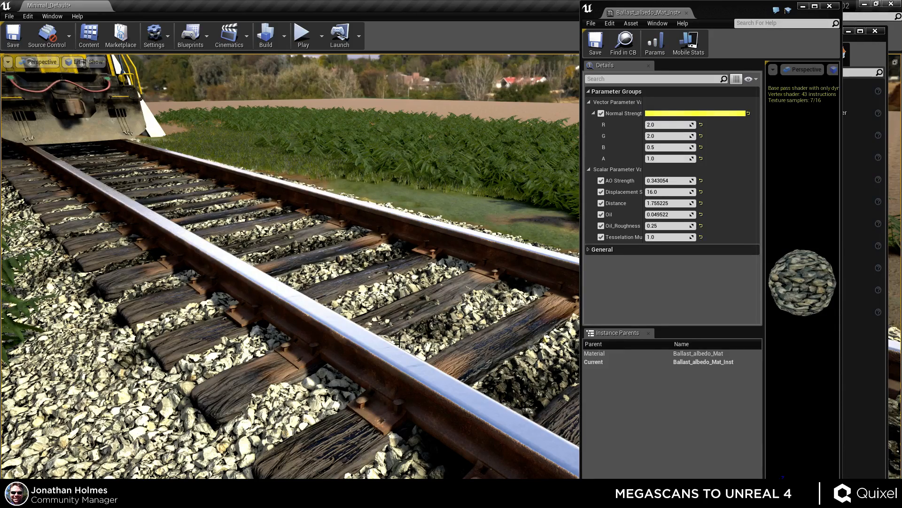
right_drag(400, 347, 564, 379)
right_drag(404, 319, 436, 286)
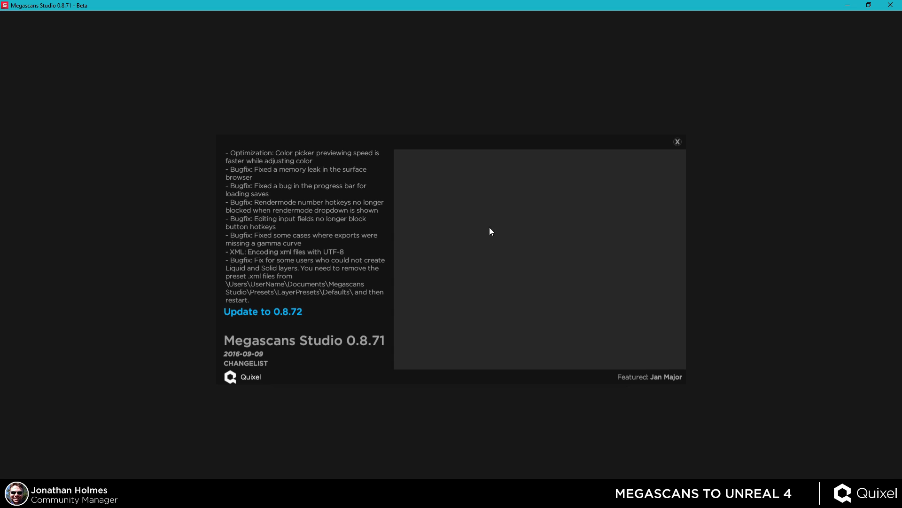
Switch to Megascans Studio, open the Pine Needles project and browse the surface library.
click(678, 142)
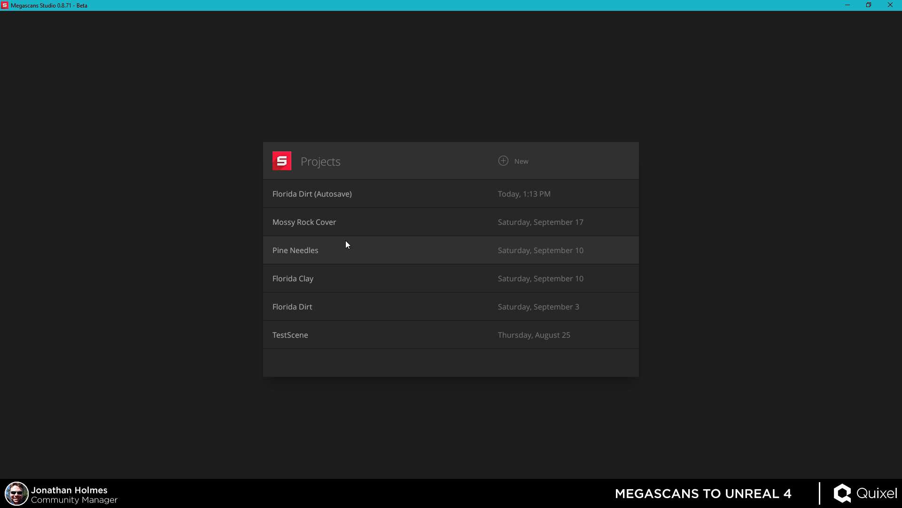
click(341, 260)
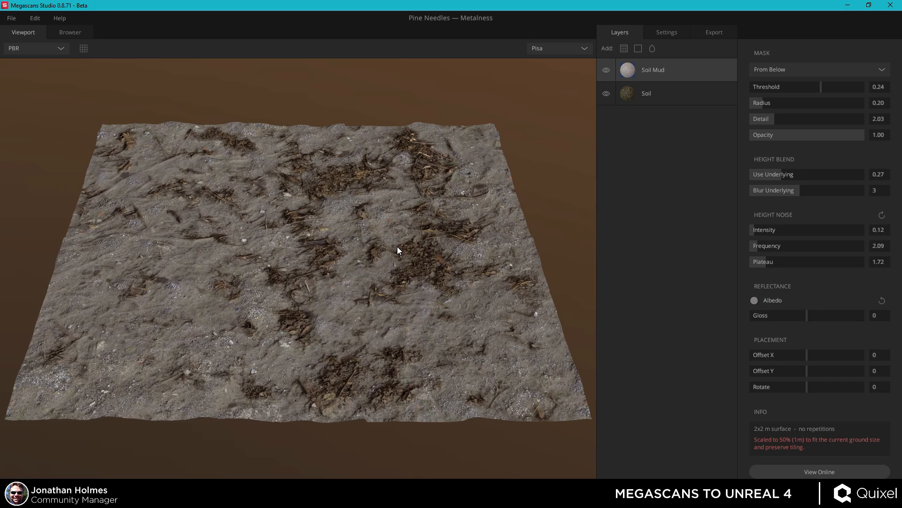
mouse_move(397, 247)
mouse_down()
mouse_move(397, 278)
mouse_move(398, 260)
mouse_up()
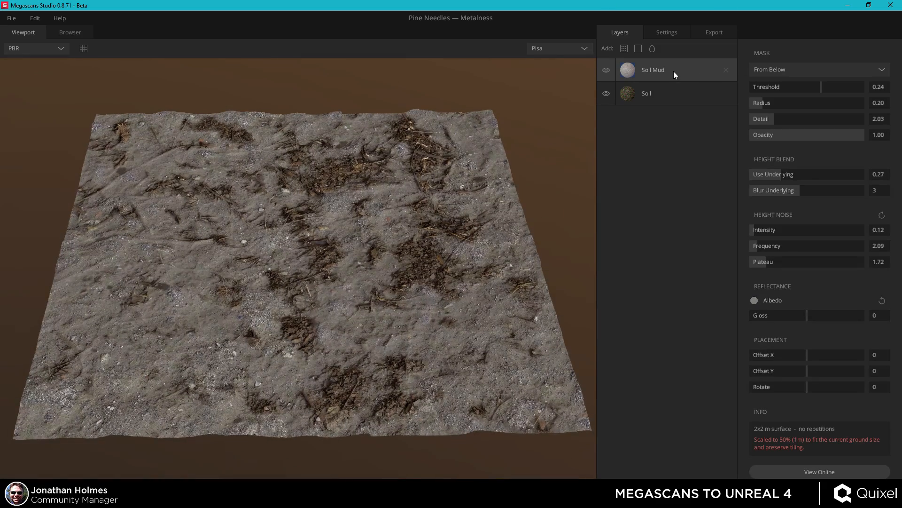
click(624, 48)
scroll(433, 240, down, 10)
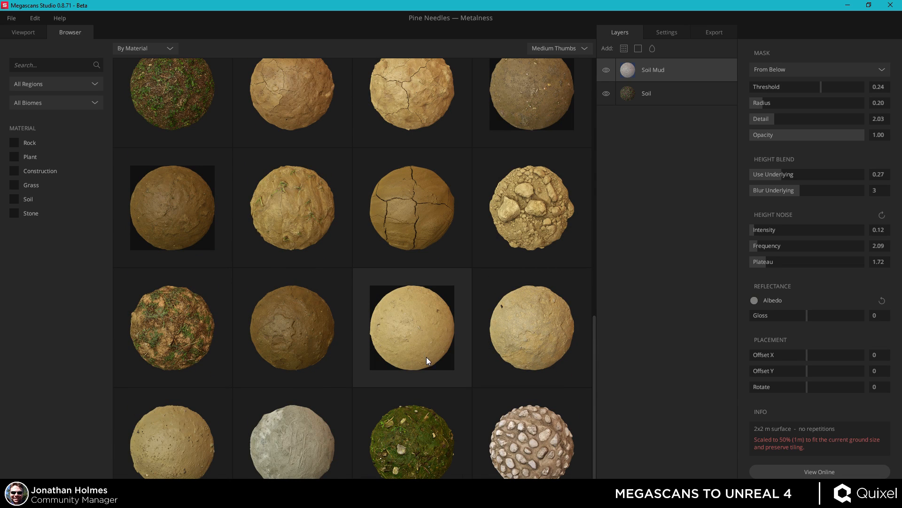
Open the Mossy Rock Cover project and examine its surface up close in the viewport.
click(12, 19)
click(21, 51)
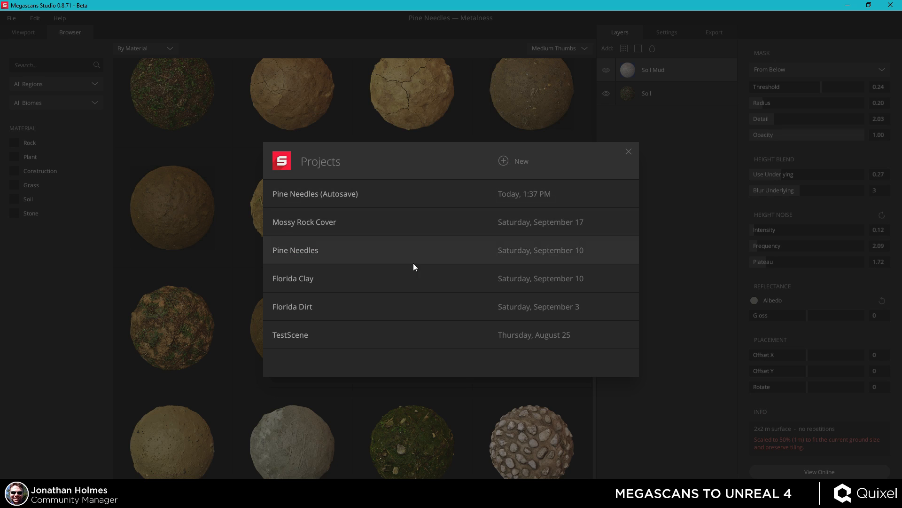
click(378, 227)
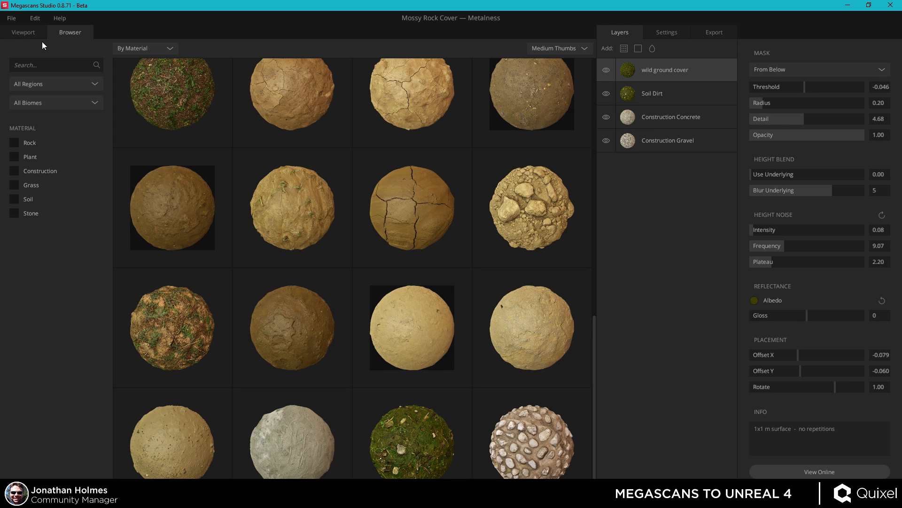
click(31, 36)
drag(303, 189, 386, 267)
right_drag(385, 267, 357, 337)
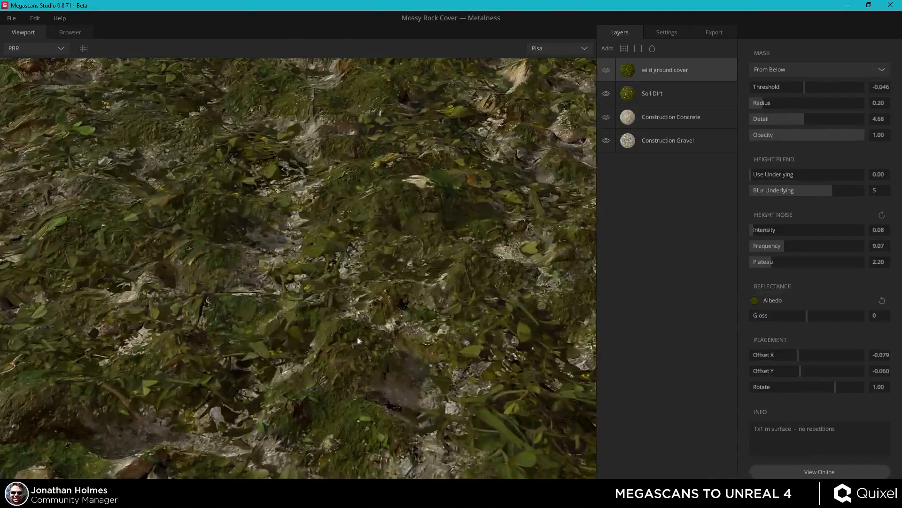
drag(357, 336, 297, 354)
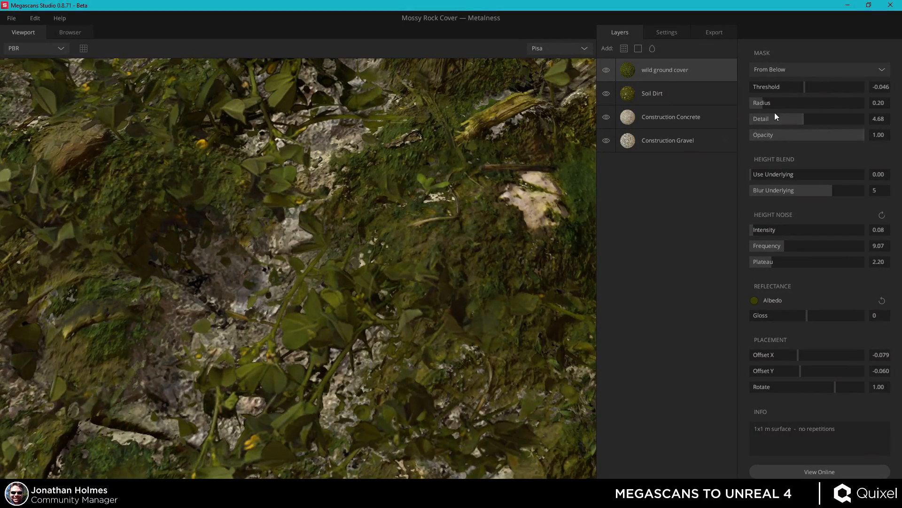
Select the Soil Dirt layer and set its mask threshold to -0.137.
mouse_move(802, 91)
mouse_down()
mouse_move(793, 90)
mouse_move(813, 87)
mouse_move(805, 87)
mouse_up()
click(682, 94)
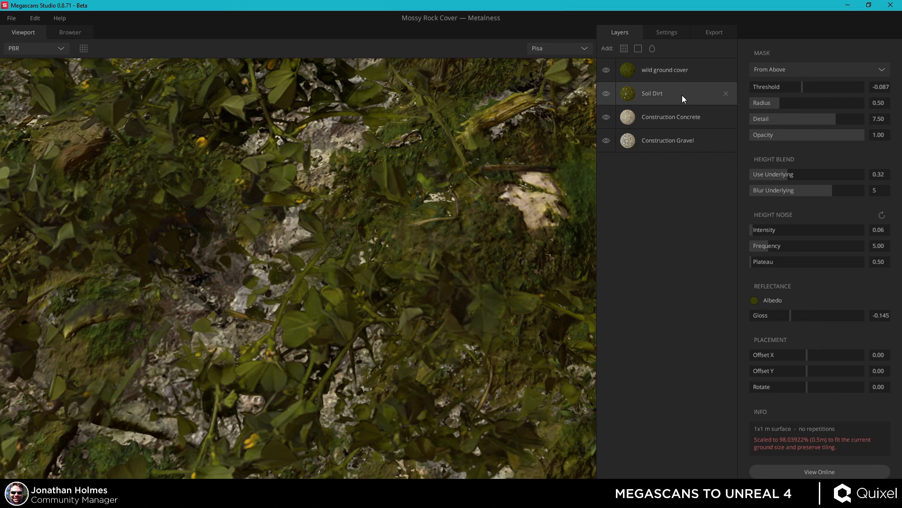
click(672, 33)
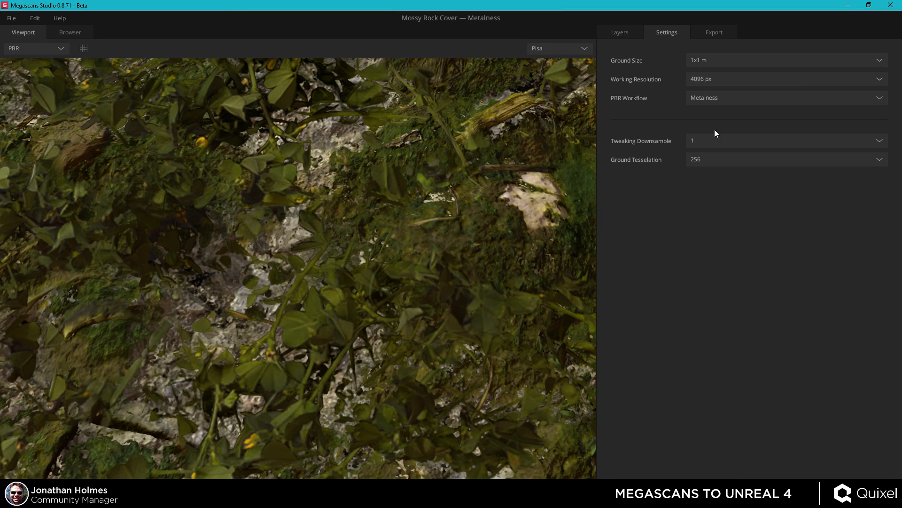
click(622, 35)
drag(379, 288, 384, 249)
scroll(377, 254, down, 4)
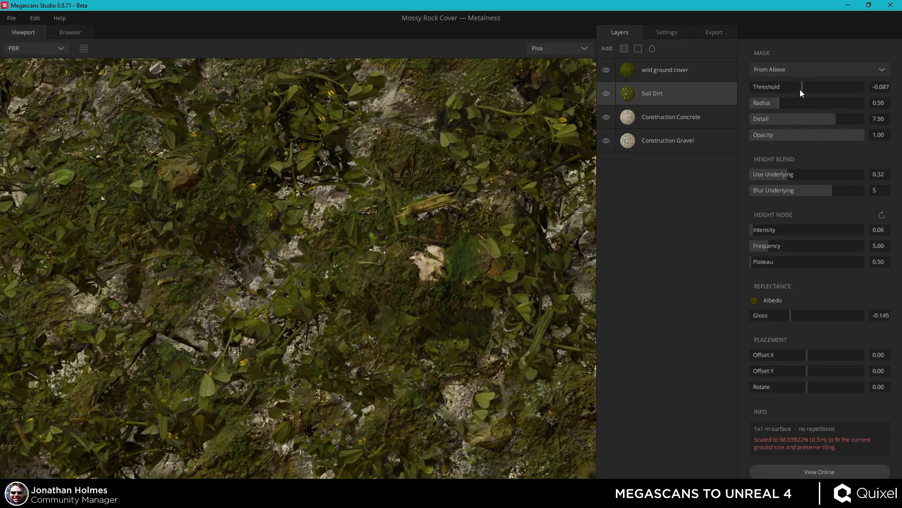
mouse_move(802, 89)
mouse_down()
mouse_move(815, 88)
mouse_move(807, 89)
mouse_up()
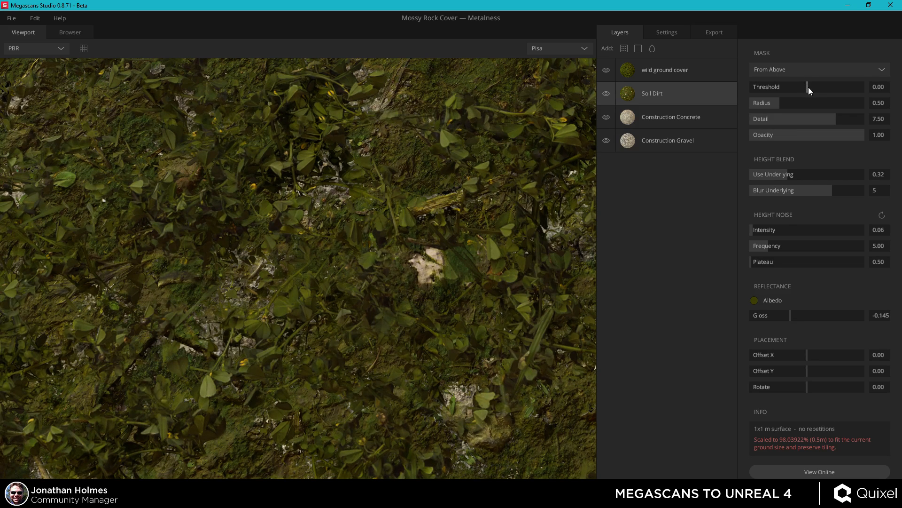
drag(808, 87, 799, 84)
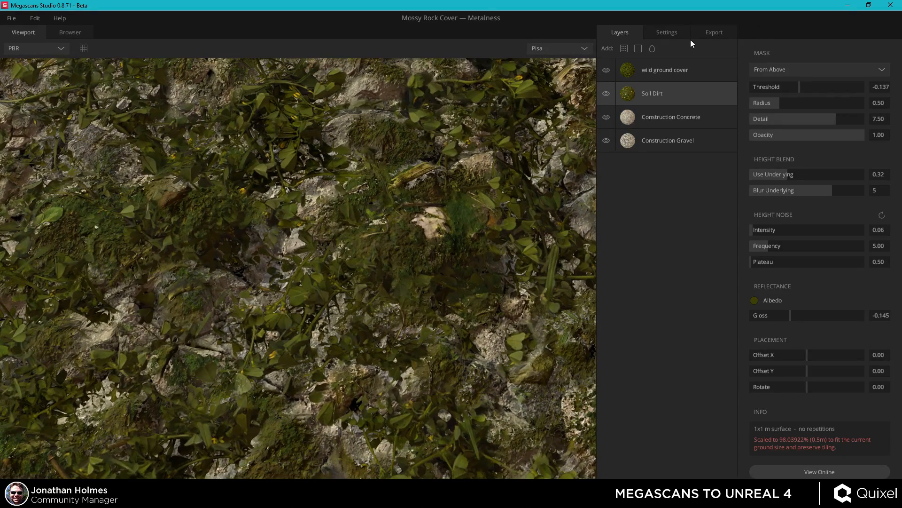
Open the export settings and examine the tiled surface from several angles in the viewport.
click(715, 32)
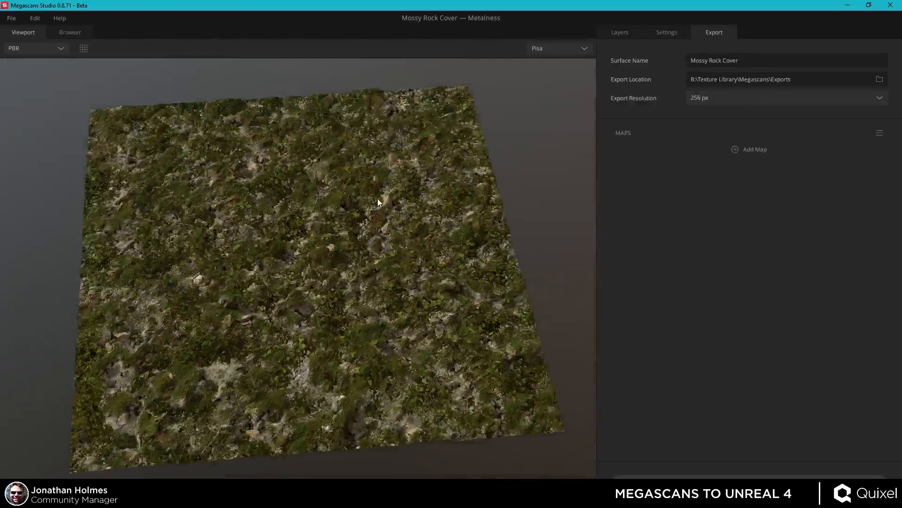
scroll(363, 326, down, 5)
drag(364, 328, 358, 240)
scroll(342, 316, up, 4)
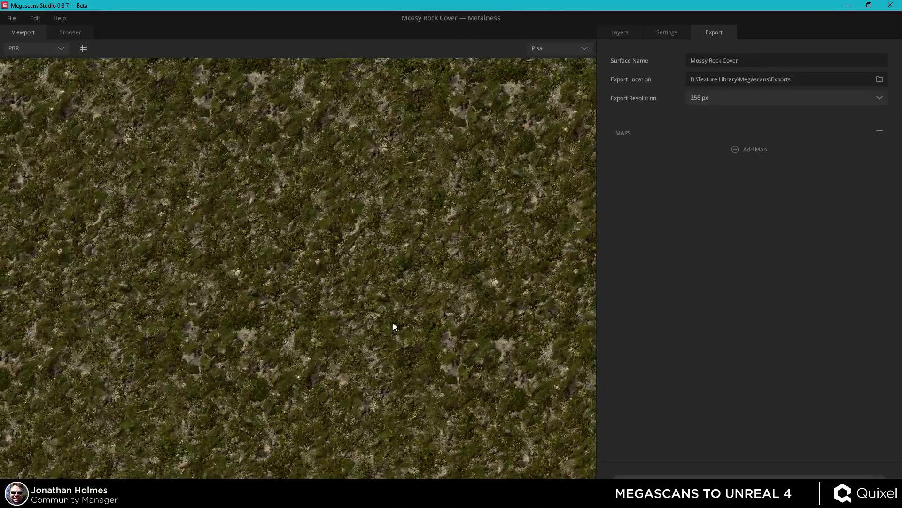
mouse_move(402, 334)
mouse_down()
mouse_move(406, 303)
mouse_move(395, 324)
mouse_up()
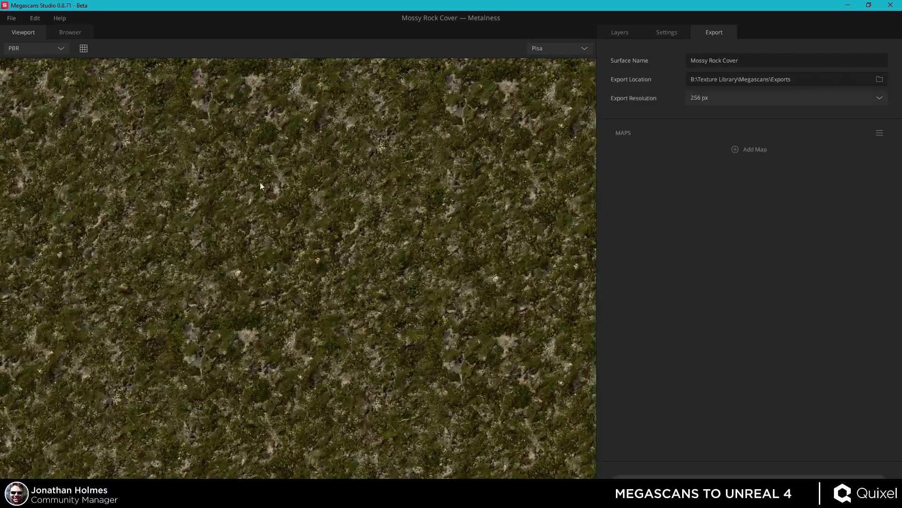
drag(436, 352, 376, 210)
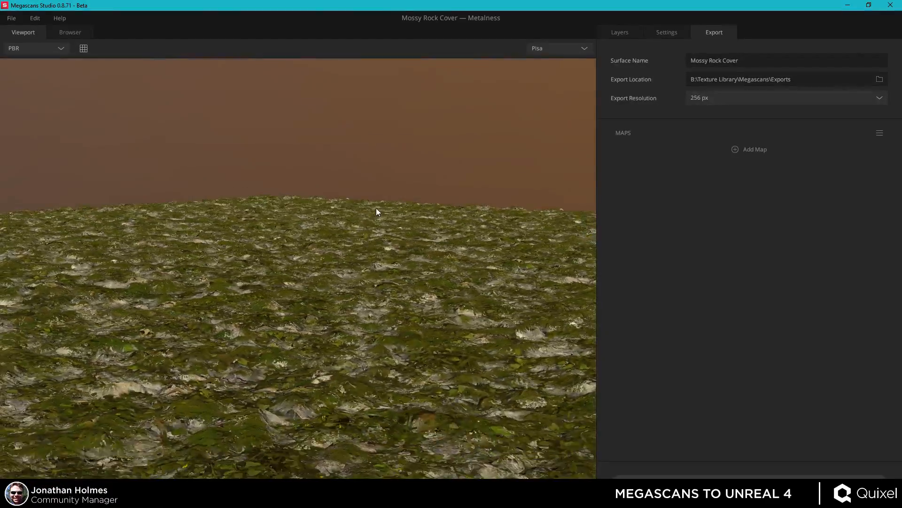
drag(367, 266, 501, 220)
Rename the surface mossyrockcover and set the export resolution to 4096 px.
click(752, 59)
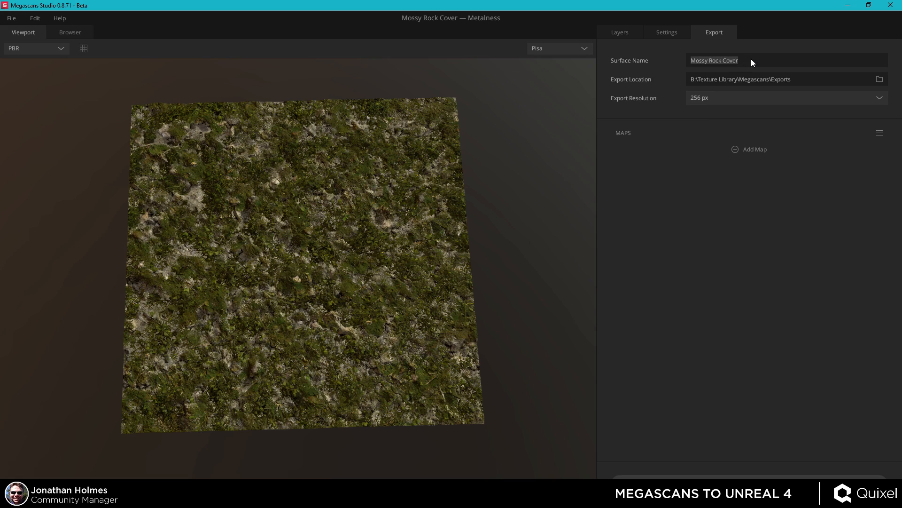
text(mossyrockco)
click(879, 97)
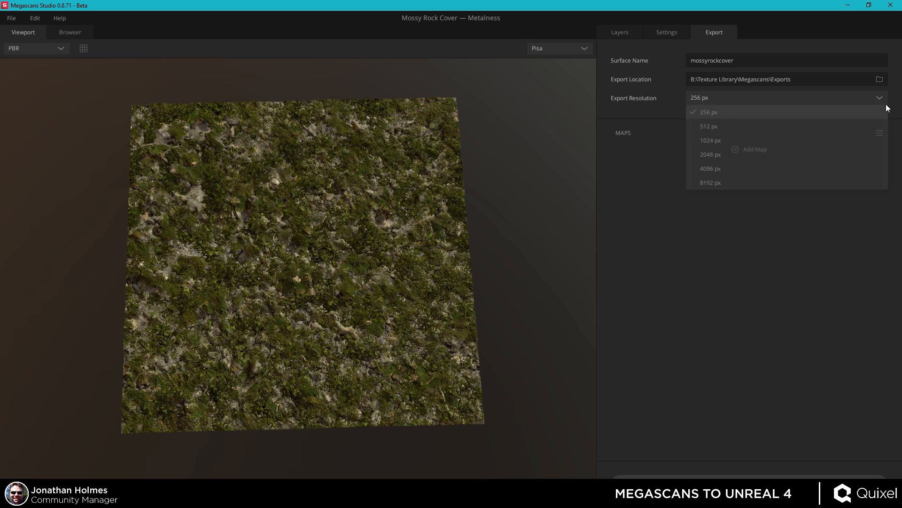
click(736, 170)
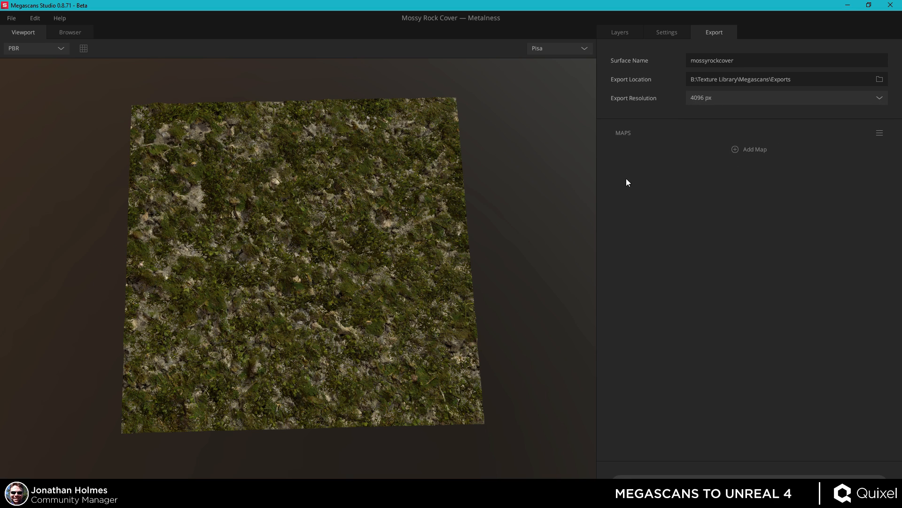
Load the default Metalness export map set and export the mossyrockcover surface.
click(880, 134)
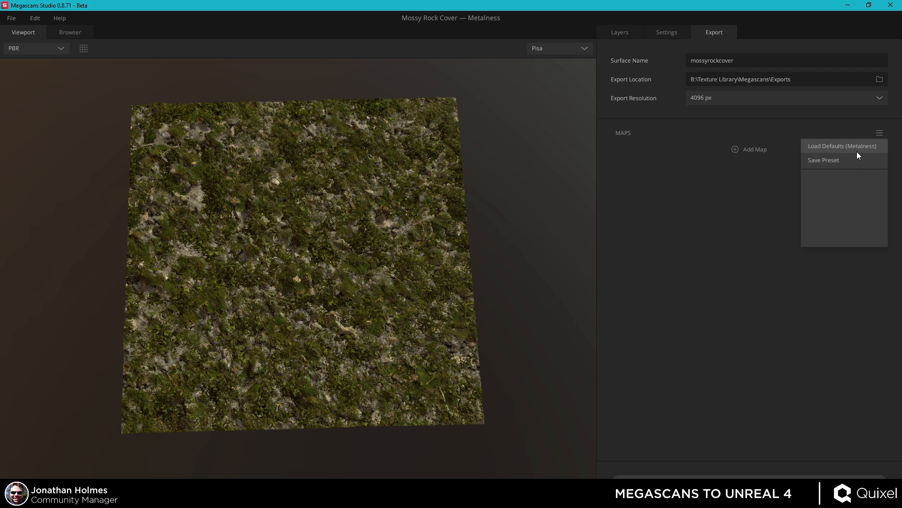
click(859, 145)
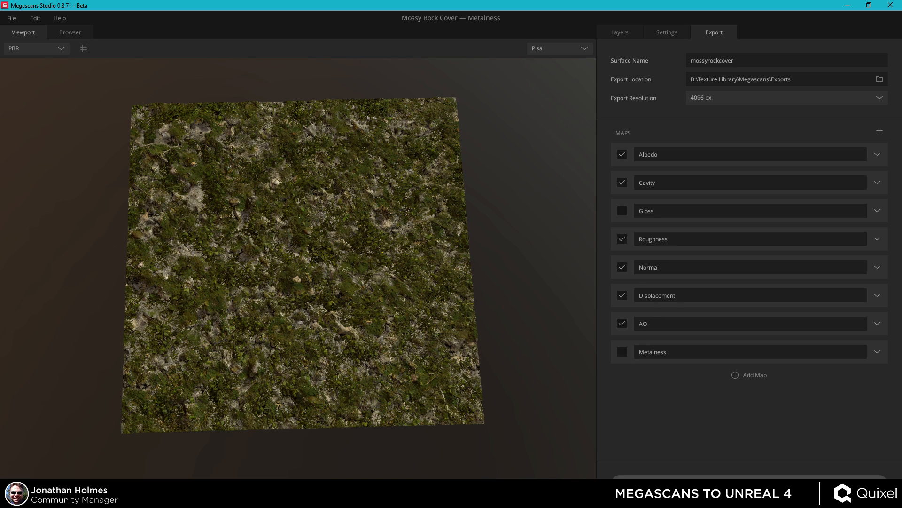
click(707, 480)
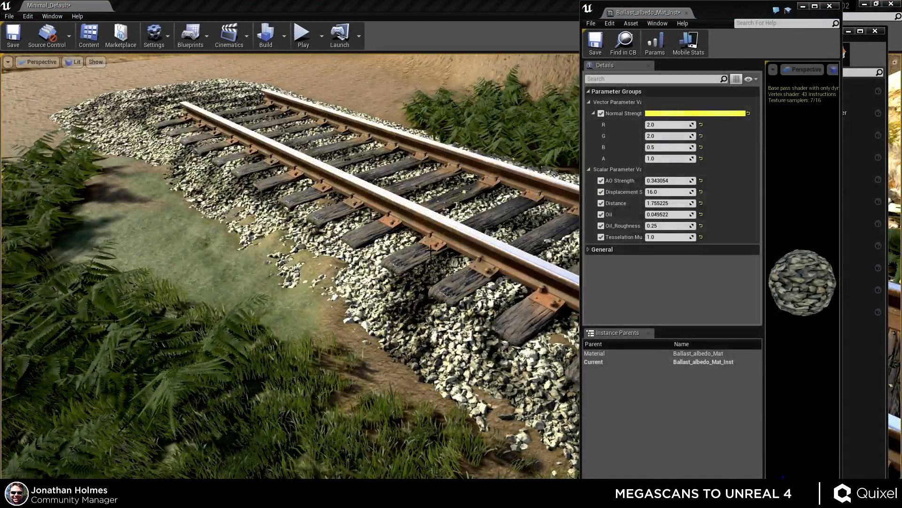
Switch to Unreal Engine and create a new folder named Megascans inside the Textures content folder.
right_drag(426, 246, 418, 267)
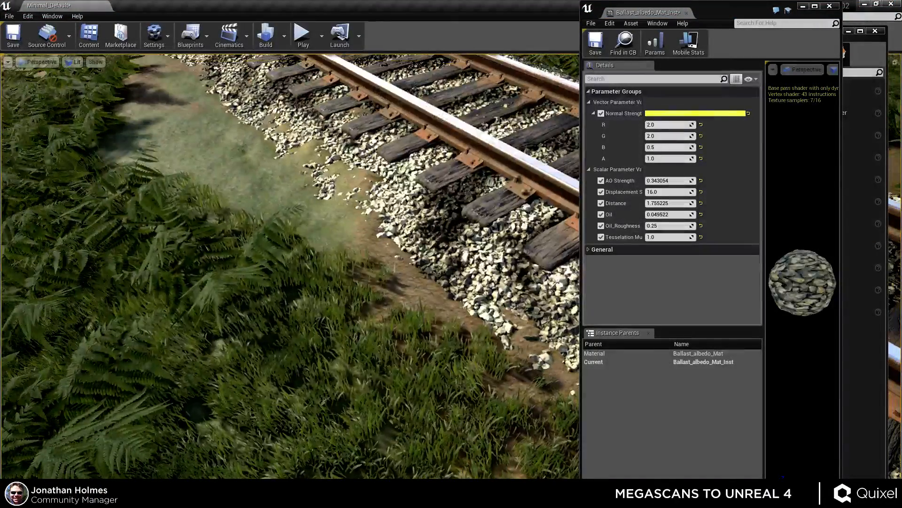
key(alt+Tab)
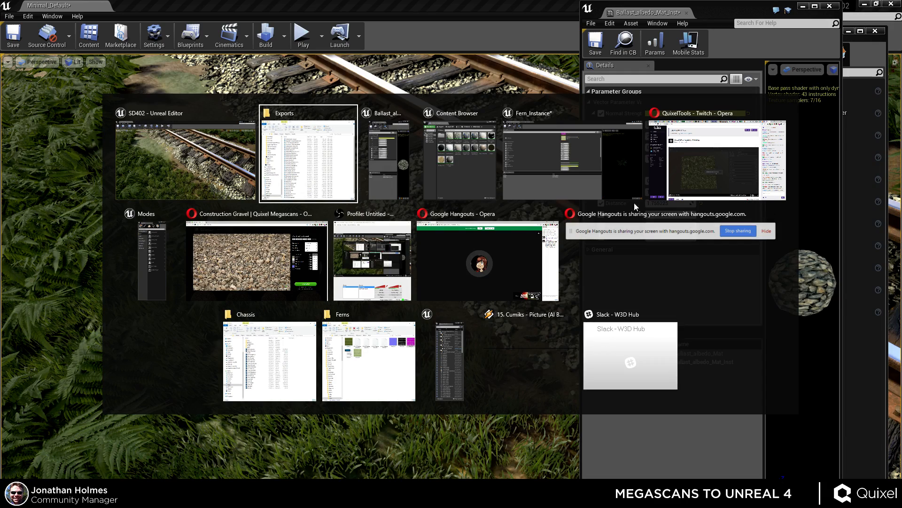
click(276, 151)
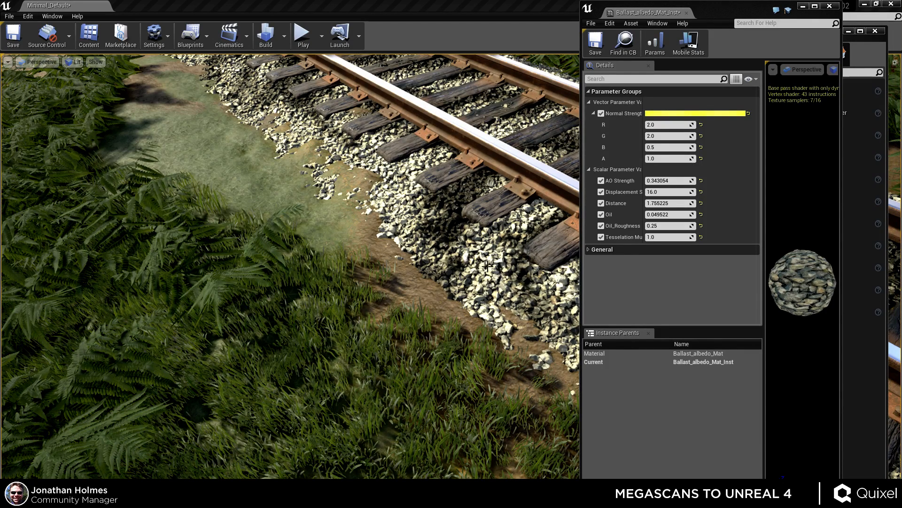
right_drag(487, 262, 526, 259)
key(ctrl+shift+f)
drag(688, 80, 561, 67)
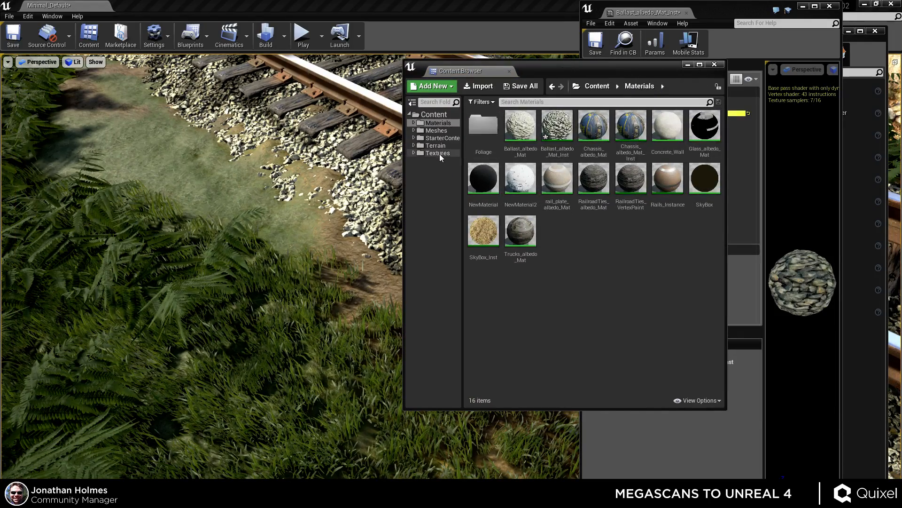
double_click(438, 153)
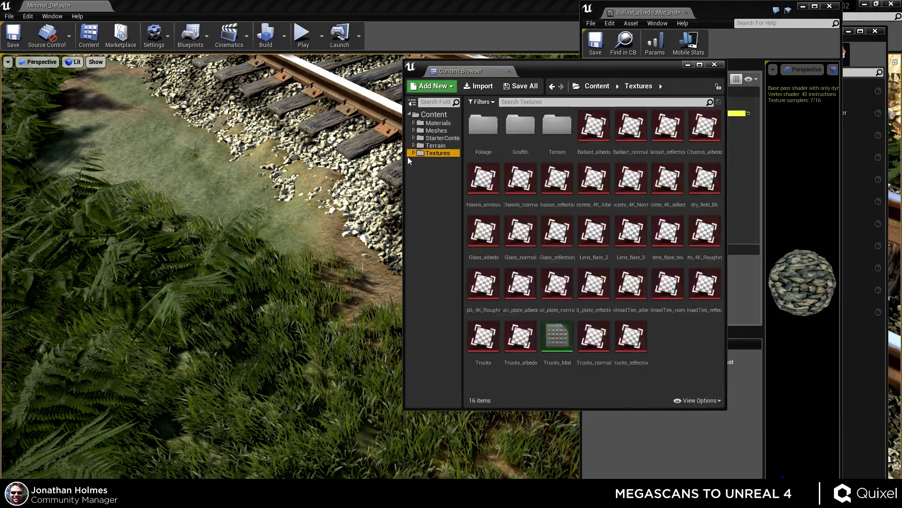
right_click(680, 342)
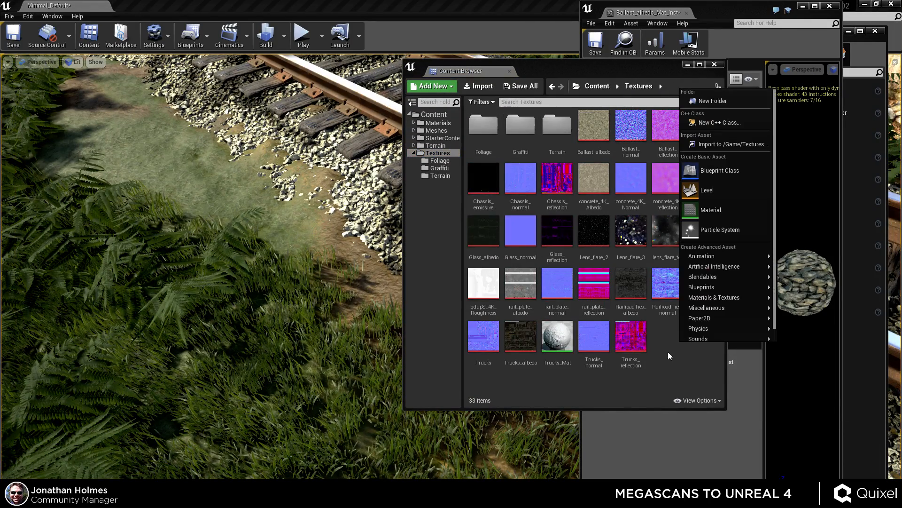
click(714, 102)
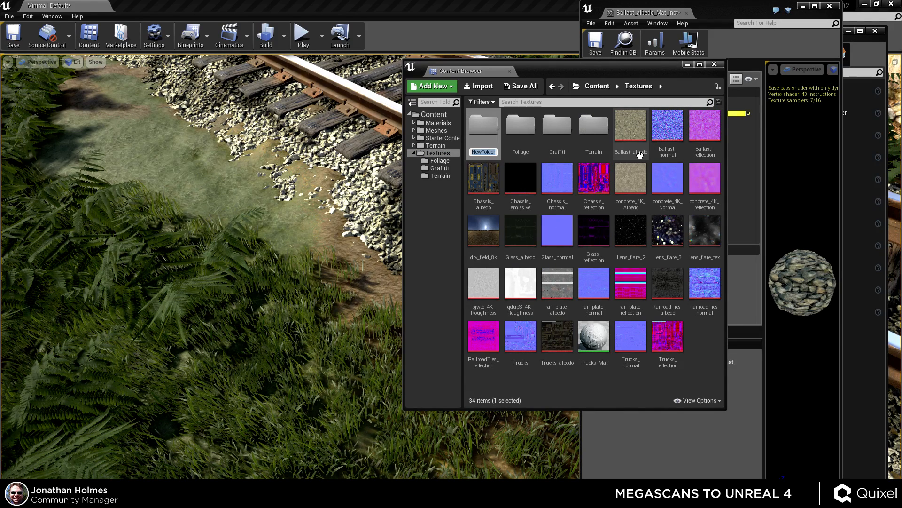
text(Megascans)
key(Return)
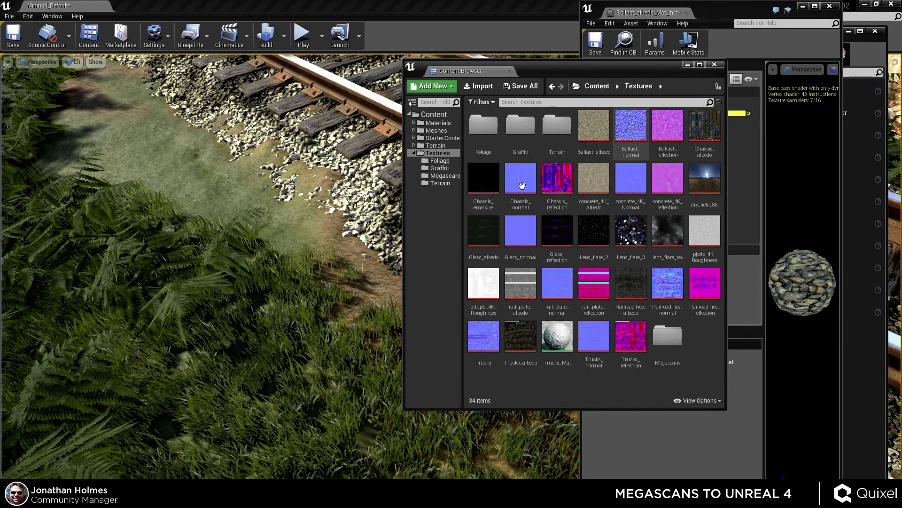
Open the Megascans folder and import the exported mossyrockcover texture maps into it from the Exports folder.
double_click(667, 334)
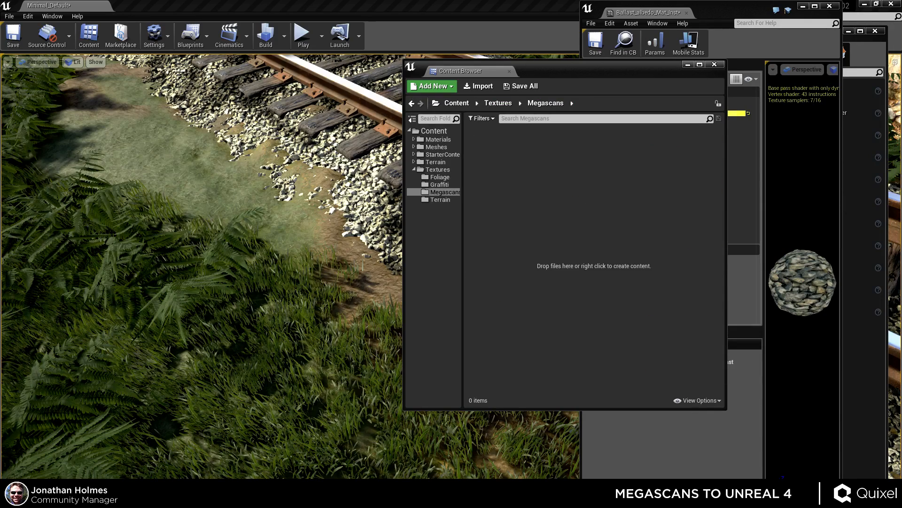
key(alt+Tab)
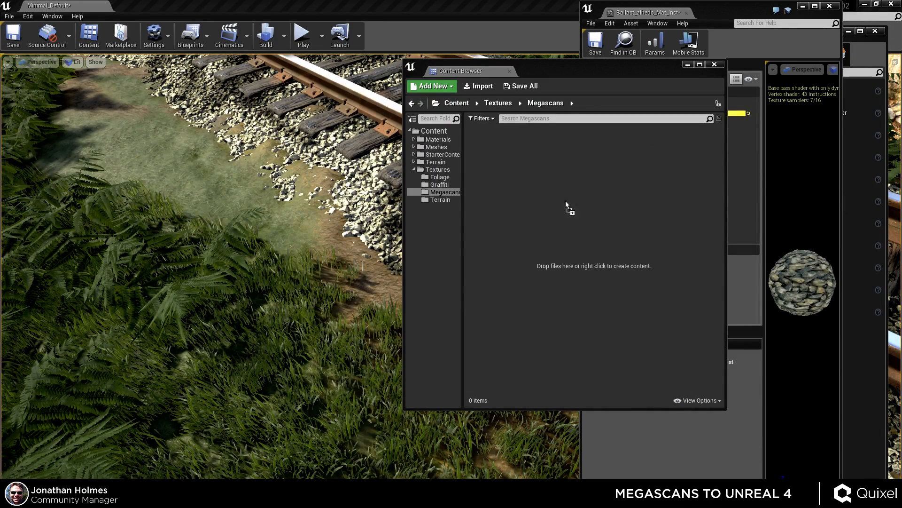
drag(557, 212, 558, 196)
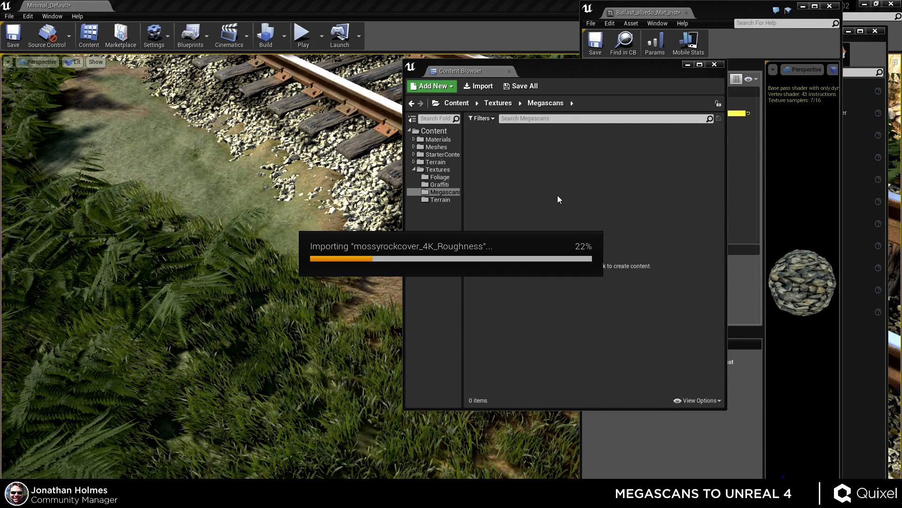
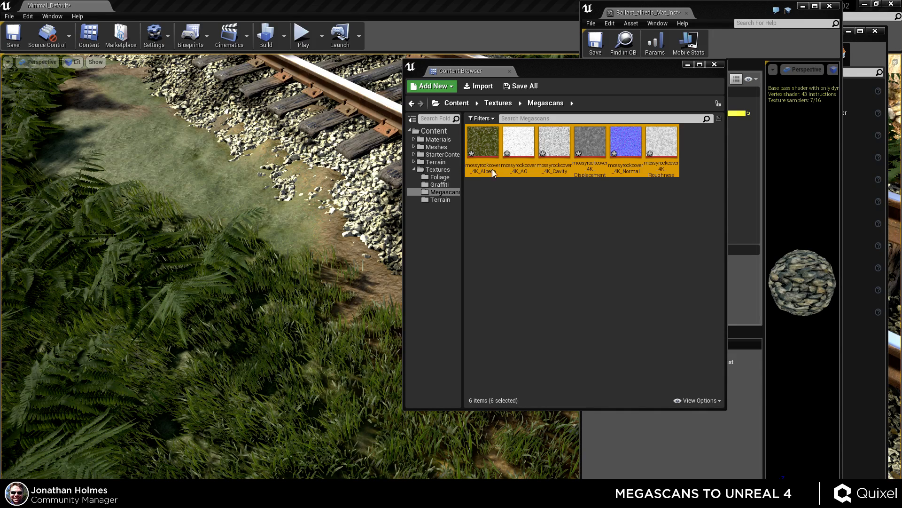
Create a new material from the mossyrockcover albedo texture and name it MossyGround.
click(523, 141)
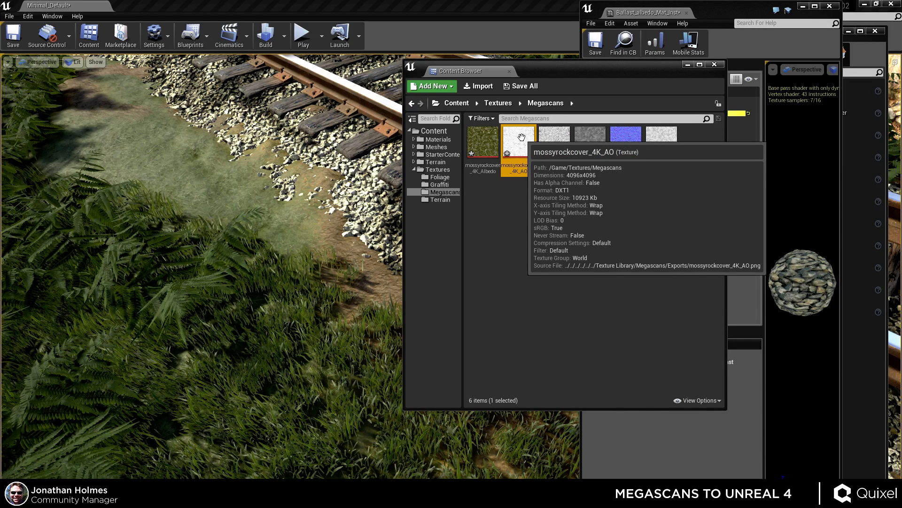
click(497, 228)
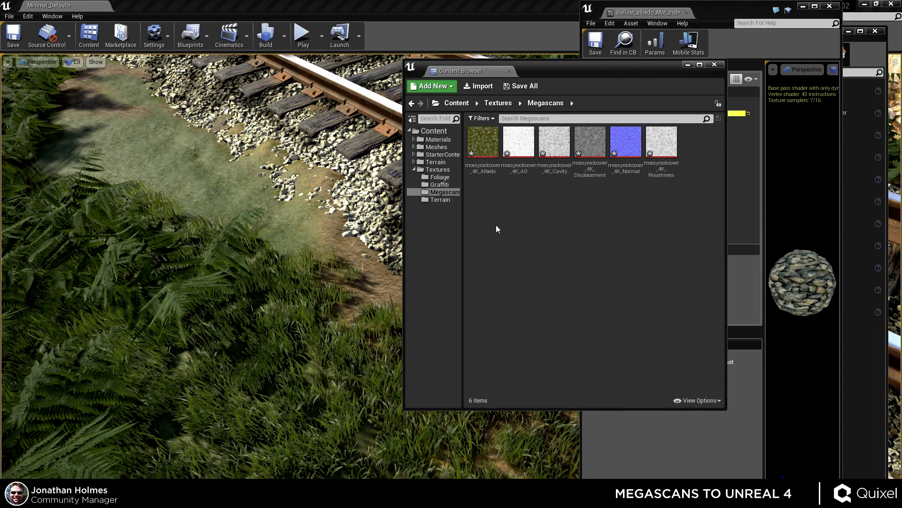
click(485, 147)
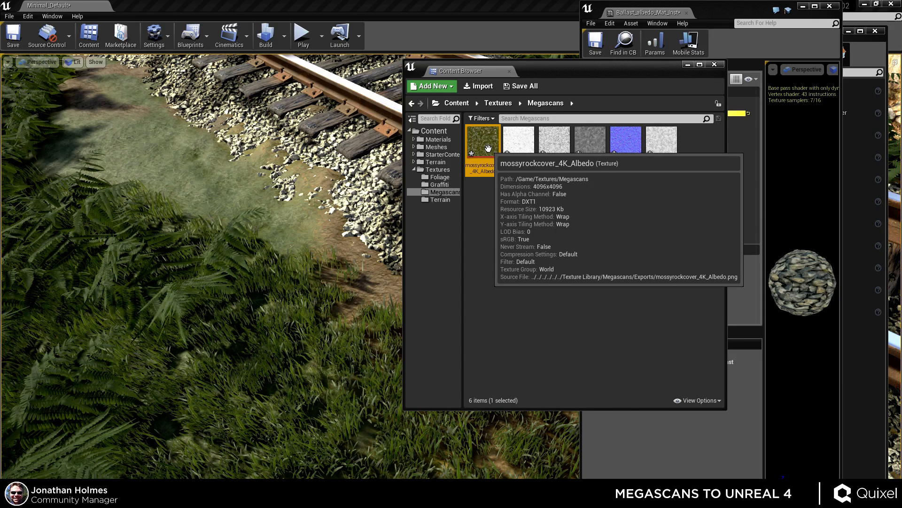
right_click(488, 149)
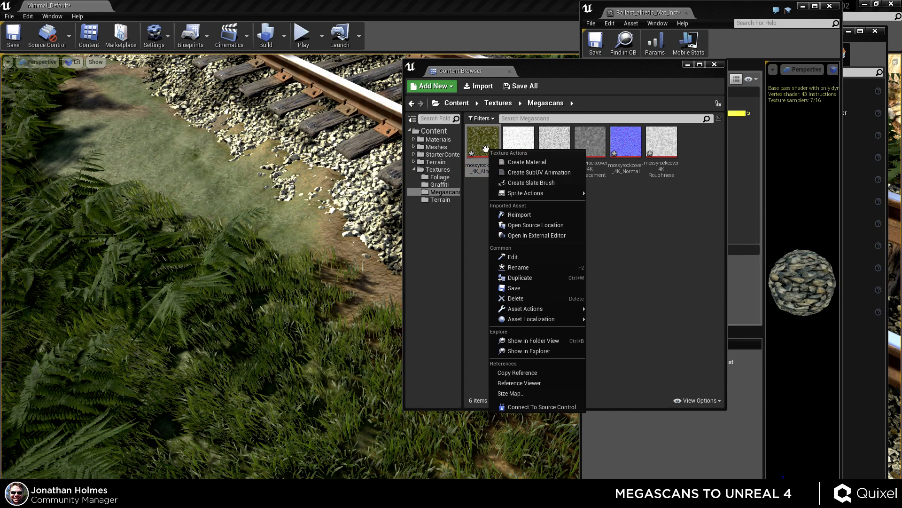
click(517, 161)
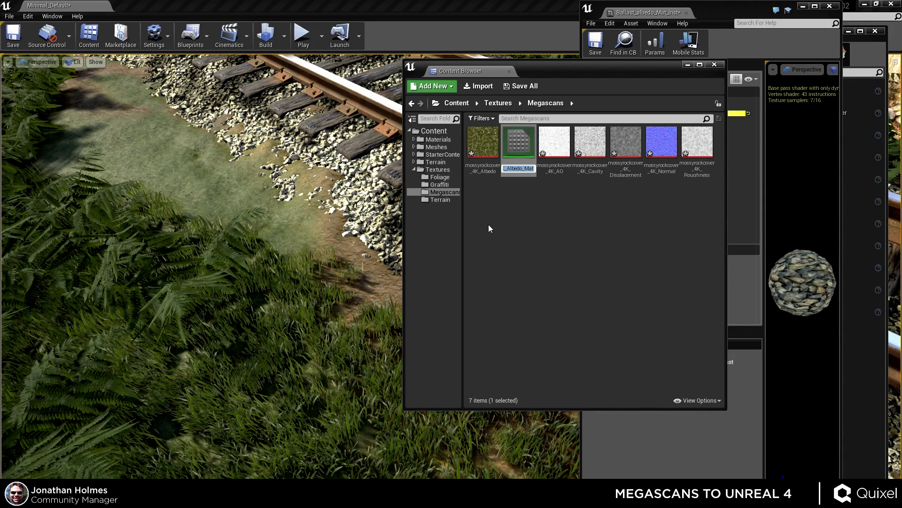
text(MossyGround)
key(Return)
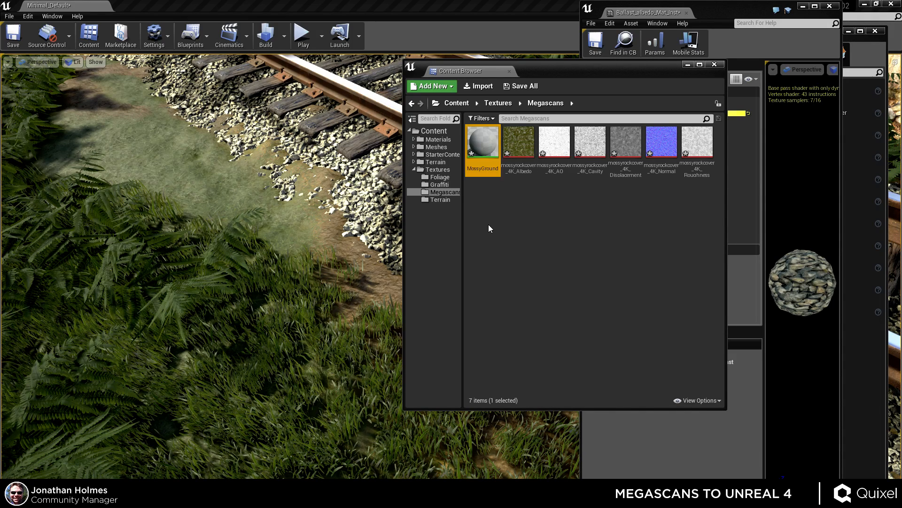
Open the MossyGround material in the material editor and arrange its window beside the content browser.
click(507, 207)
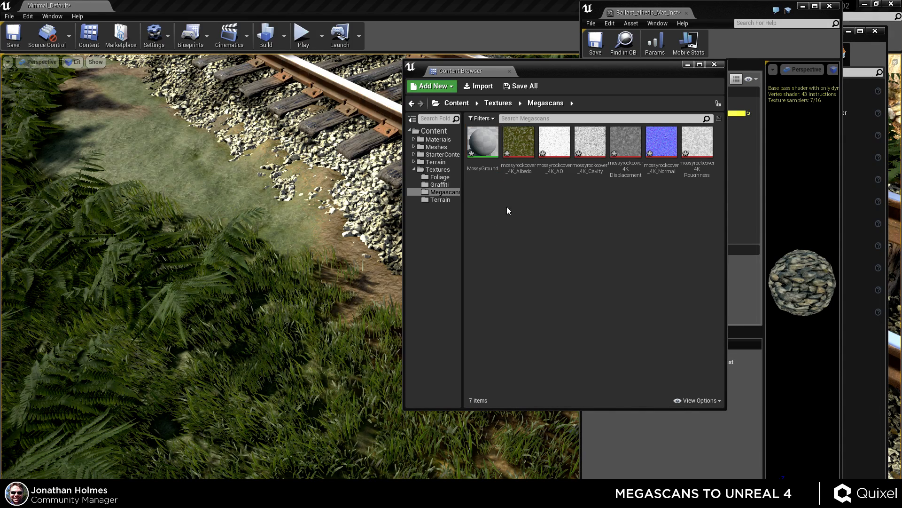
double_click(484, 160)
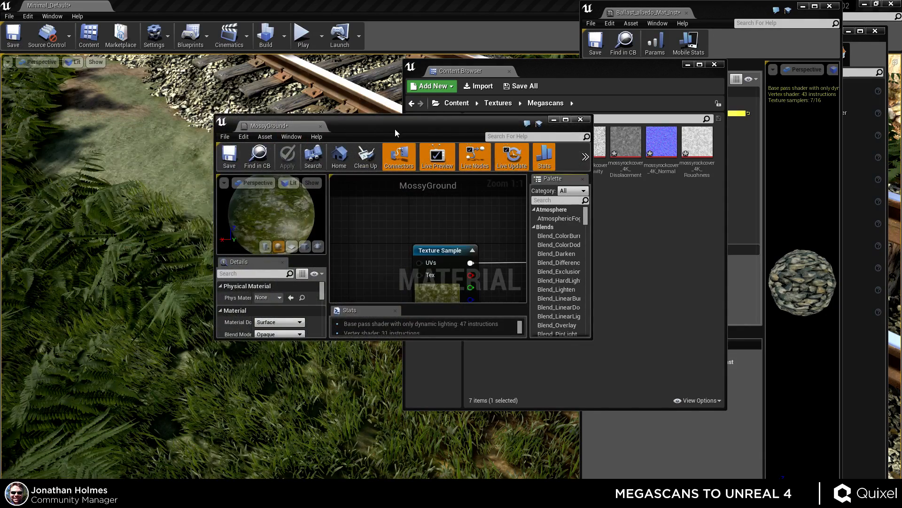
drag(396, 130, 183, 25)
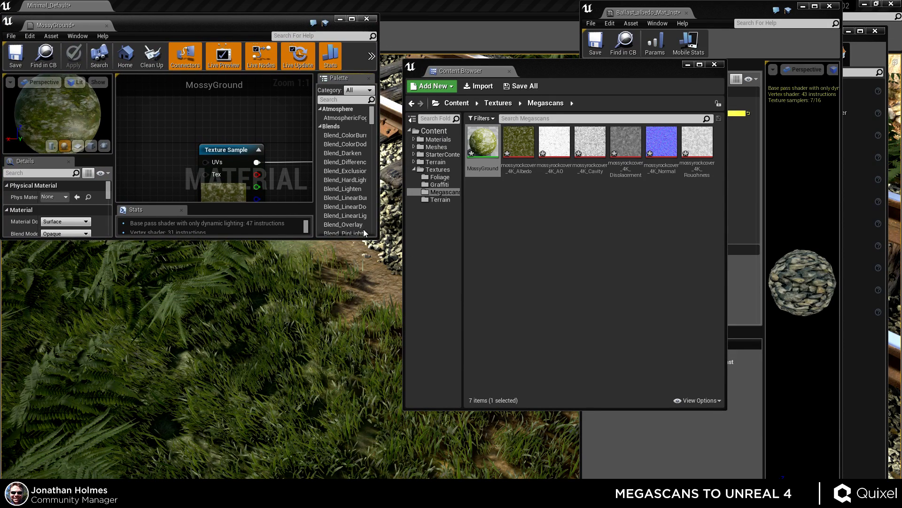
drag(381, 241, 650, 492)
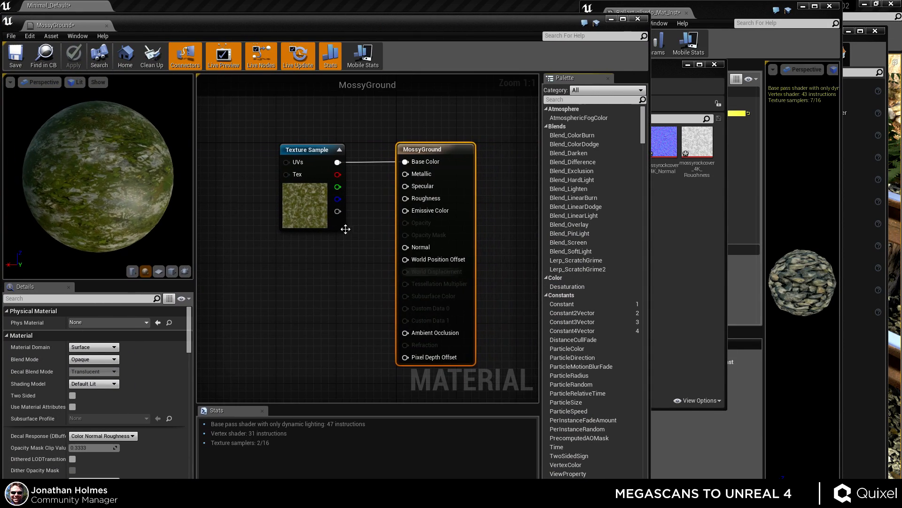
right_drag(344, 230, 407, 248)
drag(407, 247, 270, 178)
scroll(322, 195, down, 3)
click(675, 243)
drag(555, 70, 733, 65)
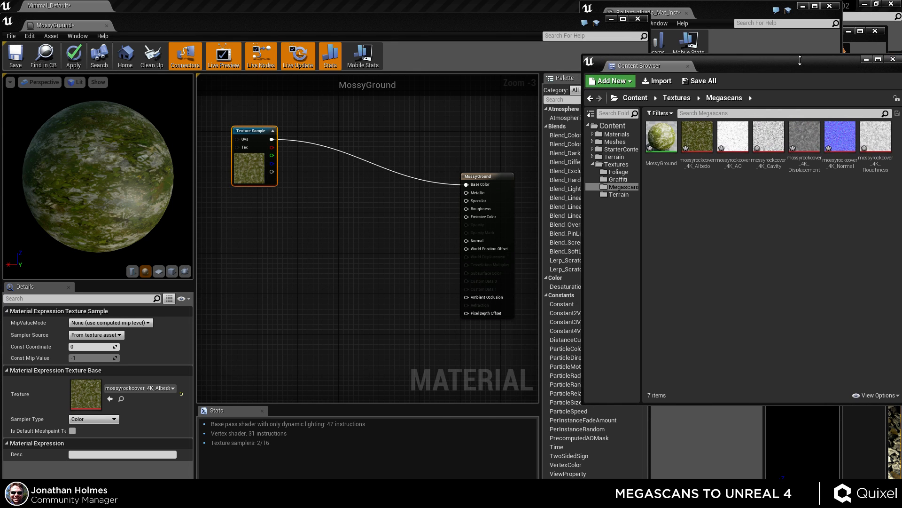
Add the AO, cavity, displacement, normal and roughness textures to the material graph as texture sample nodes.
drag(733, 148, 277, 248)
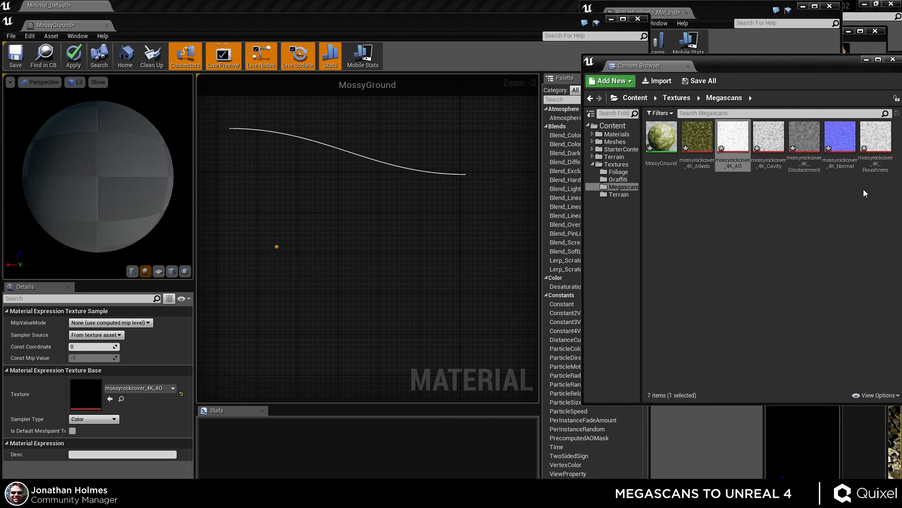
click(769, 137)
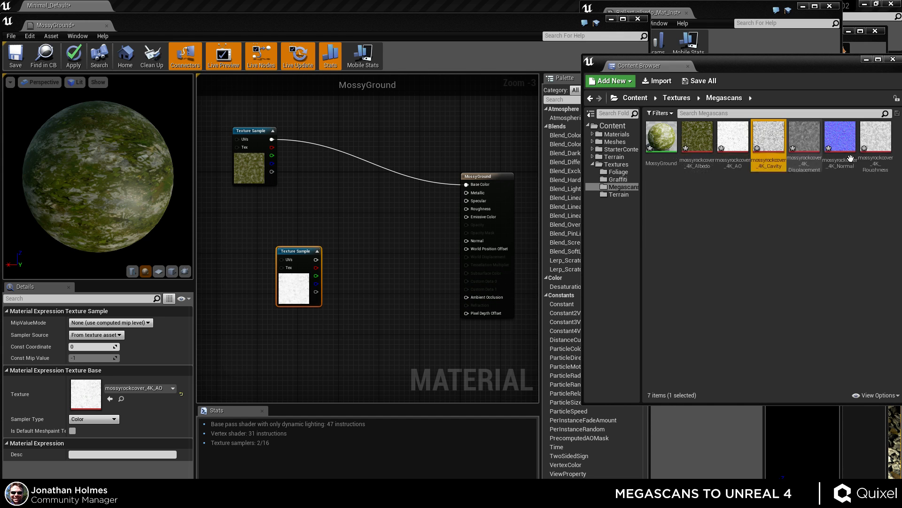
shift+click(872, 141)
drag(873, 141, 276, 216)
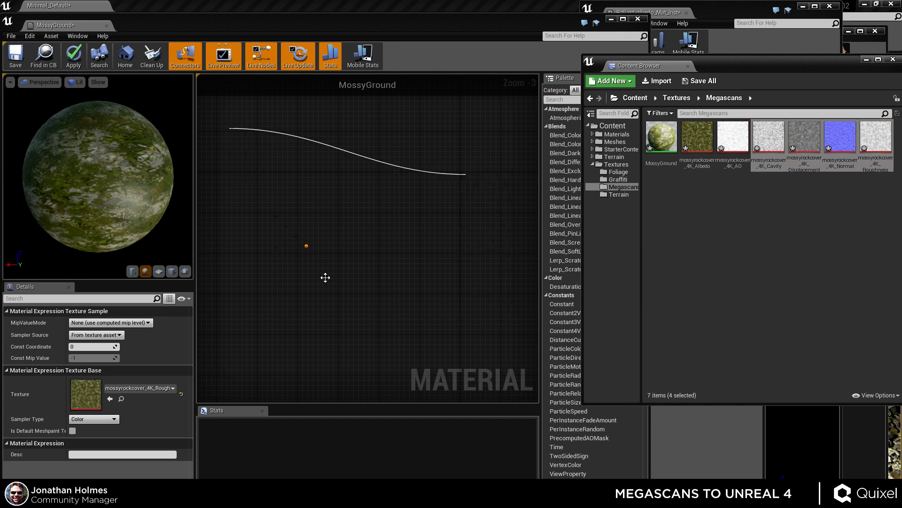
right_drag(407, 216, 440, 167)
drag(360, 203, 284, 312)
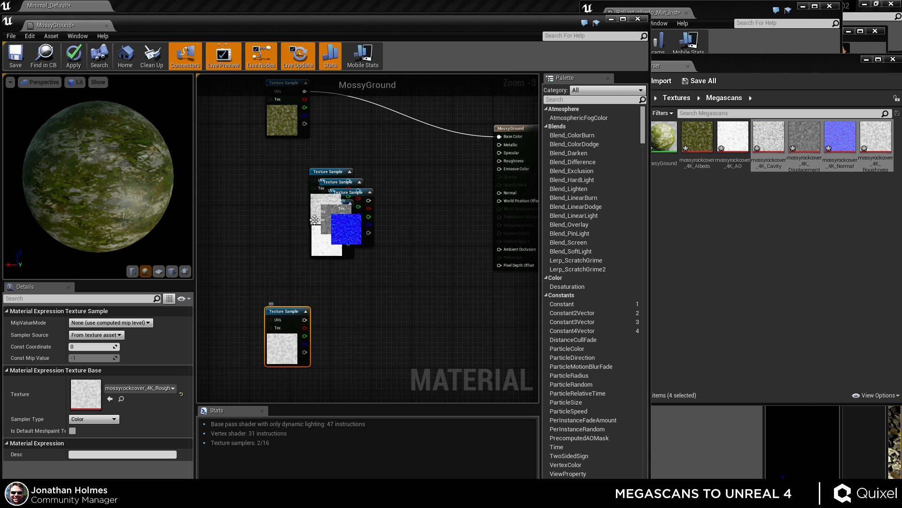
drag(328, 172, 227, 286)
drag(351, 207, 353, 310)
drag(332, 184, 216, 212)
click(390, 250)
Delete all the newly added texture sample nodes, keeping only the albedo sample.
click(813, 226)
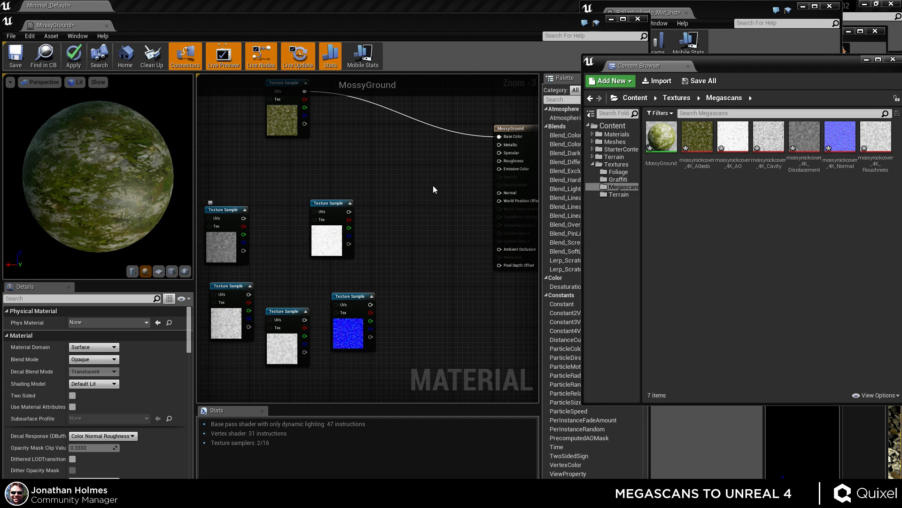
drag(433, 189, 199, 372)
key(Delete)
Open the AO texture in its own editor, set its compression settings to Masks (no sRGB) and save it.
click(826, 255)
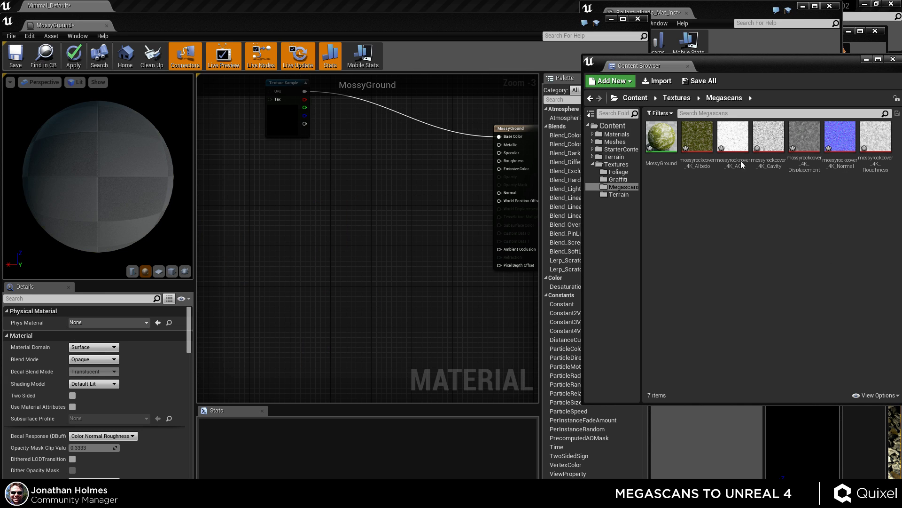
click(733, 141)
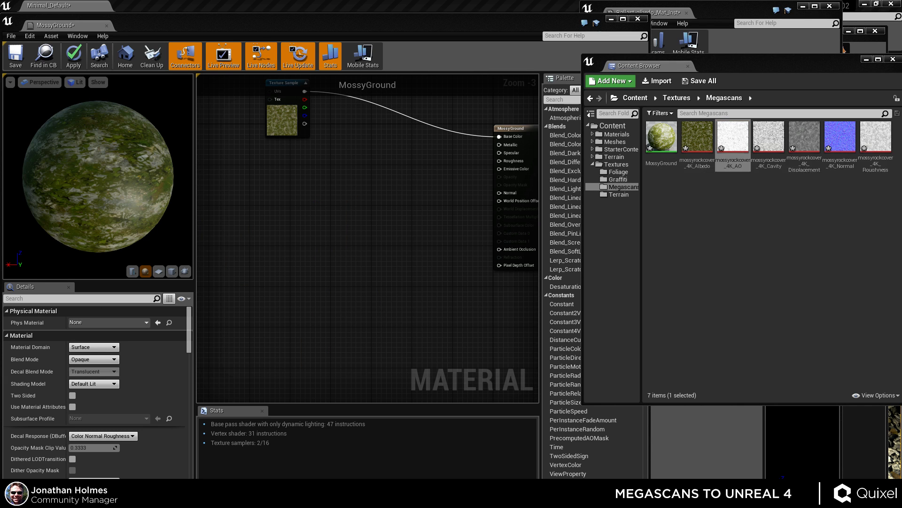
drag(0, 141, 296, 6)
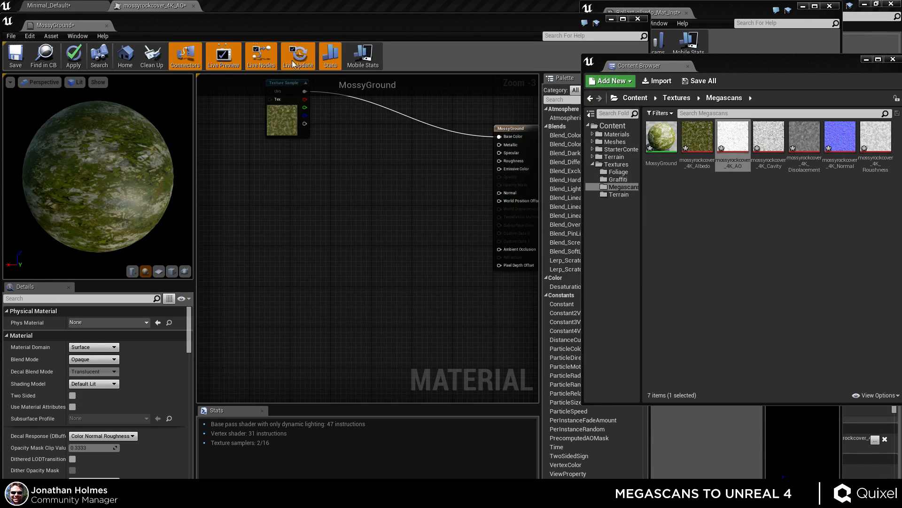
click(232, 8)
drag(173, 6, 0, 88)
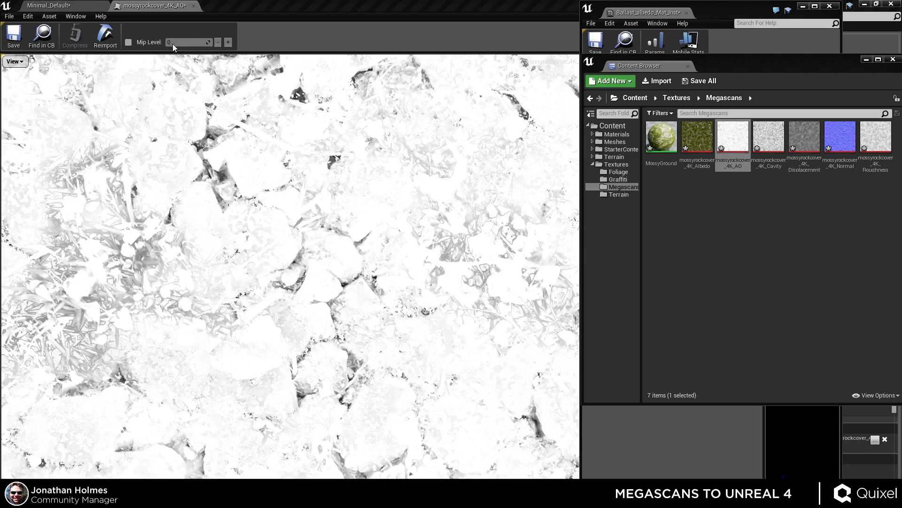
drag(727, 12, 662, 108)
click(767, 103)
drag(763, 69, 713, 81)
click(768, 72)
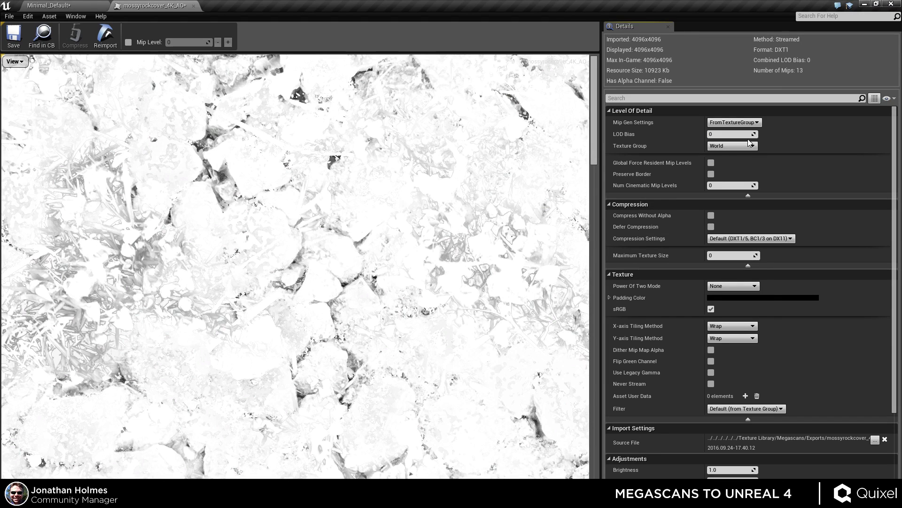
click(753, 239)
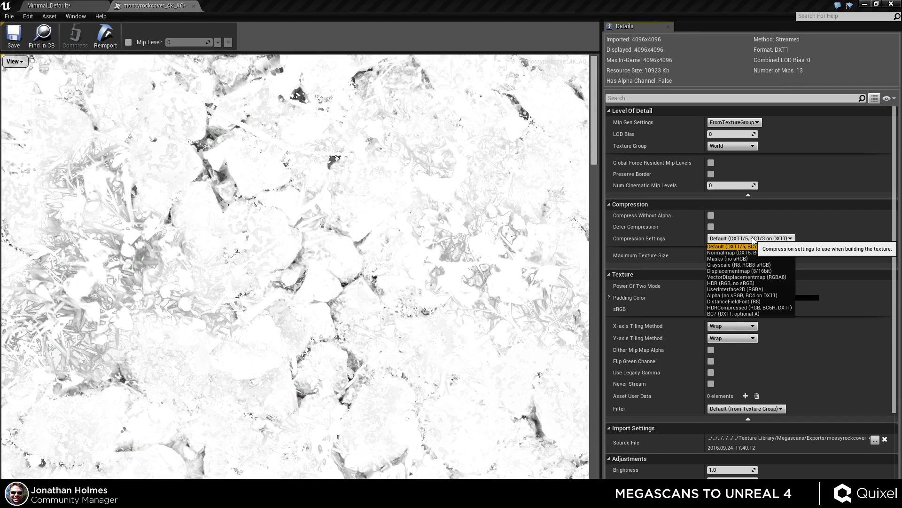
click(728, 259)
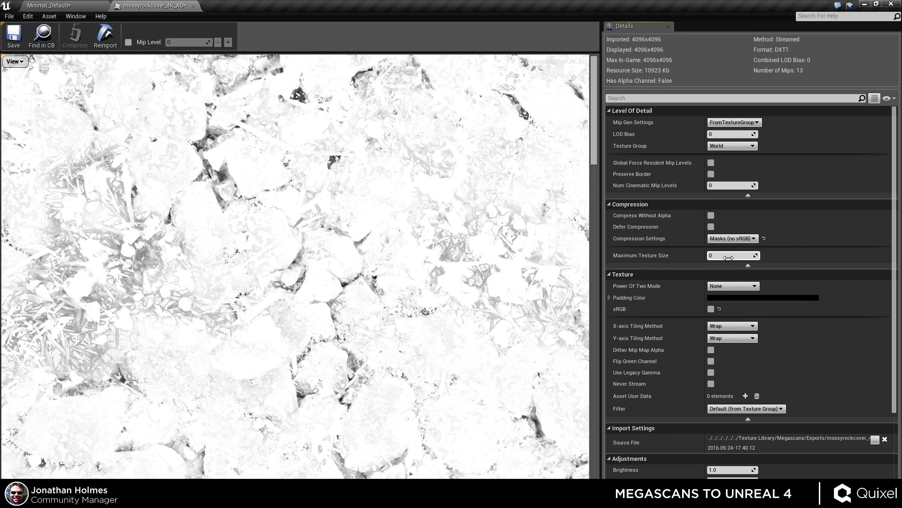
click(14, 38)
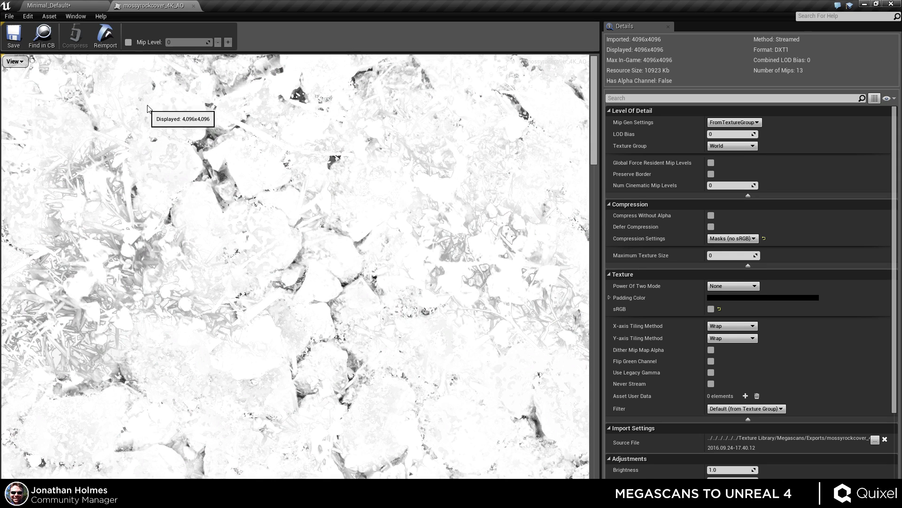
Open the cavity texture, set its compression settings to Masks (no sRGB) and save it.
click(193, 6)
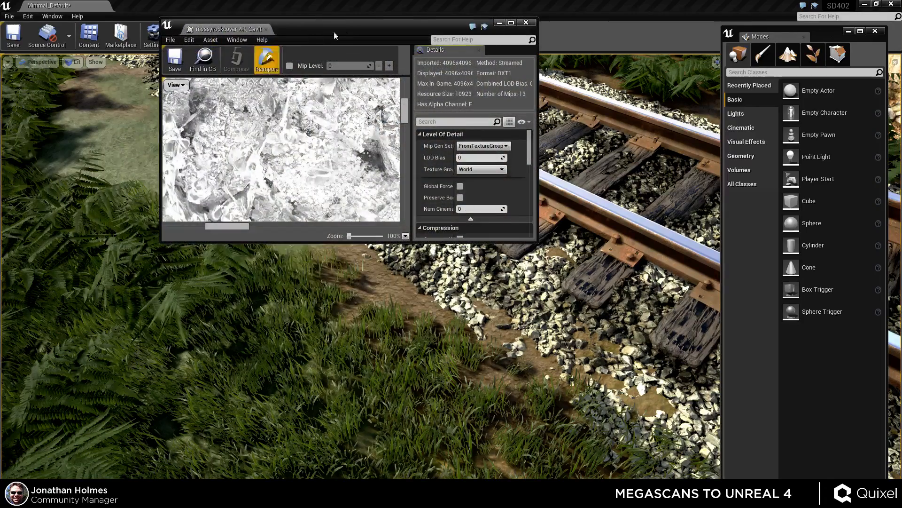
double_click(346, 26)
click(733, 238)
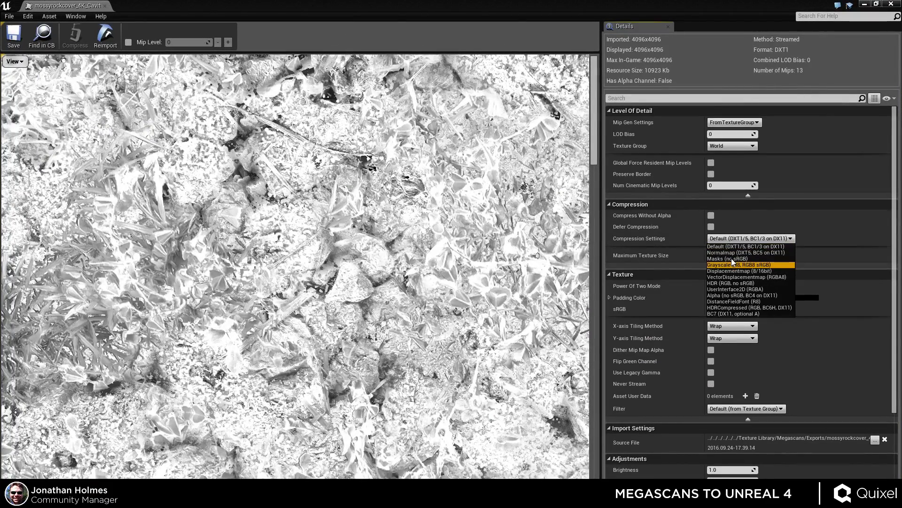
click(733, 264)
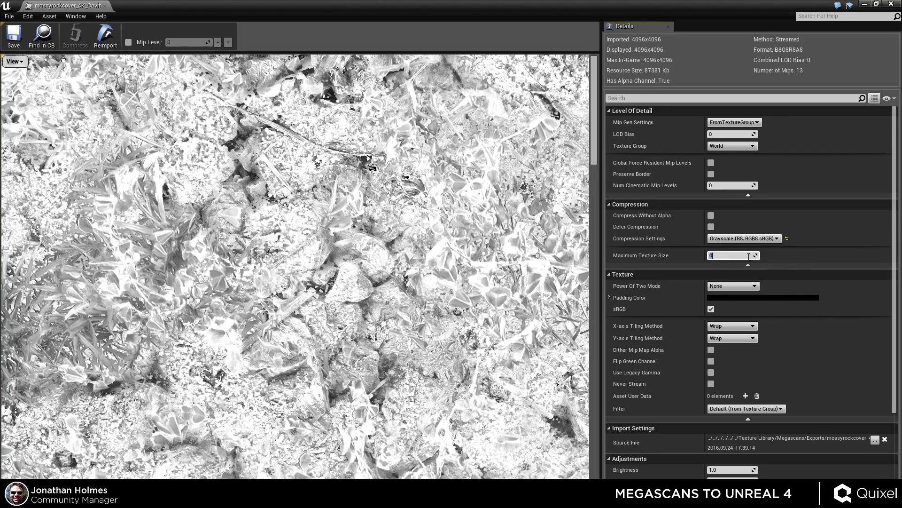
click(748, 239)
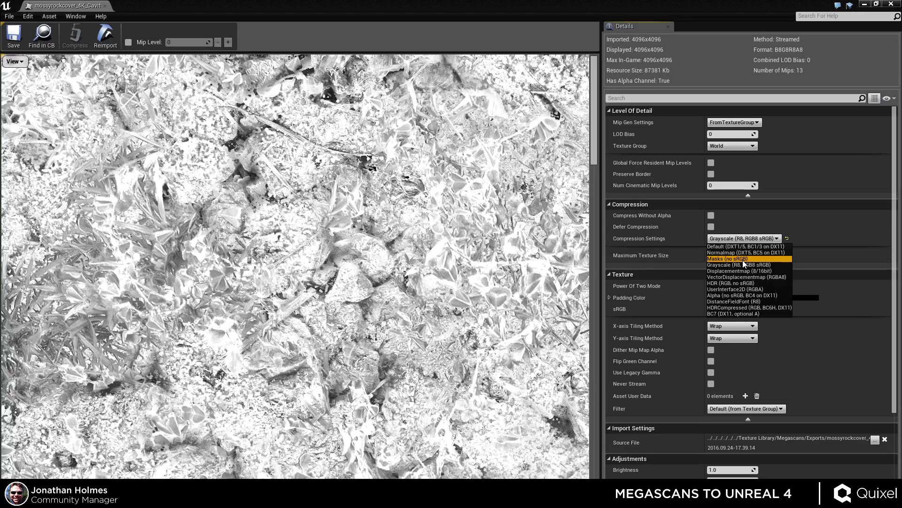
click(742, 259)
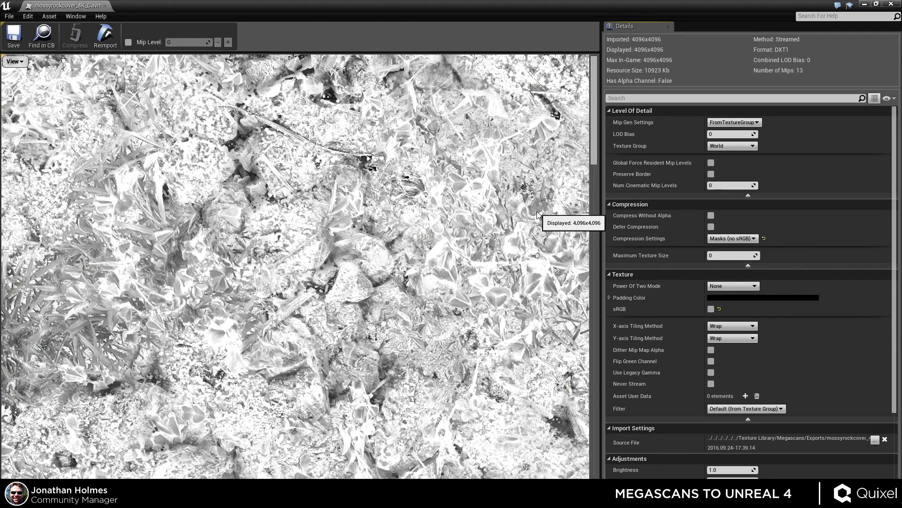
click(15, 42)
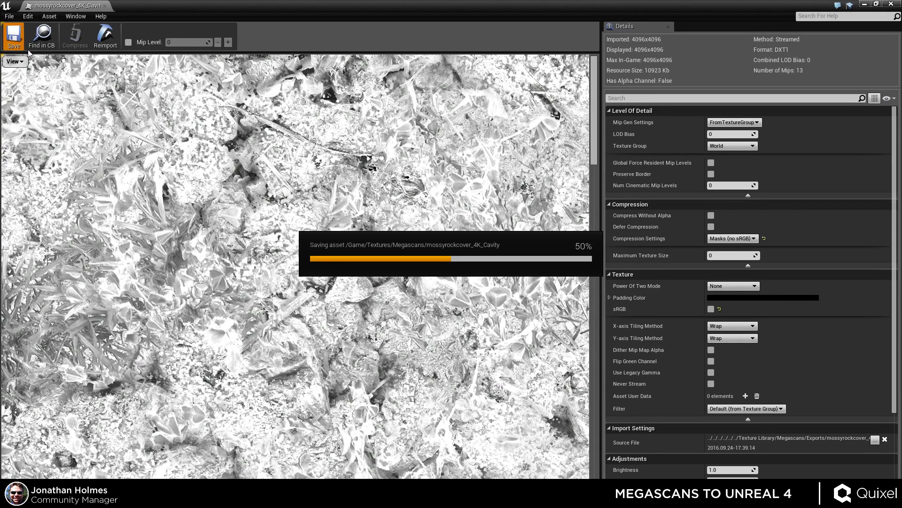
Open the displacement texture in its own editor and inspect its compression settings.
click(105, 6)
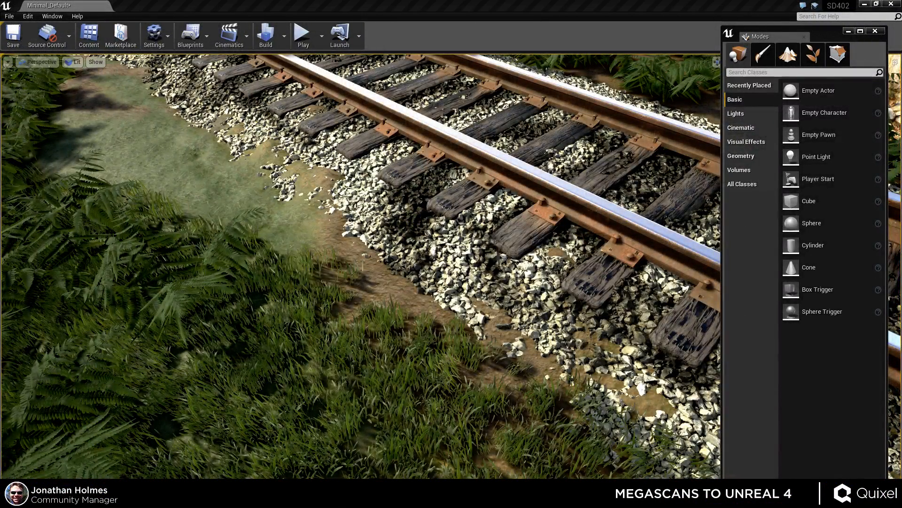
drag(0, 141, 222, 100)
drag(331, 98, 325, 1)
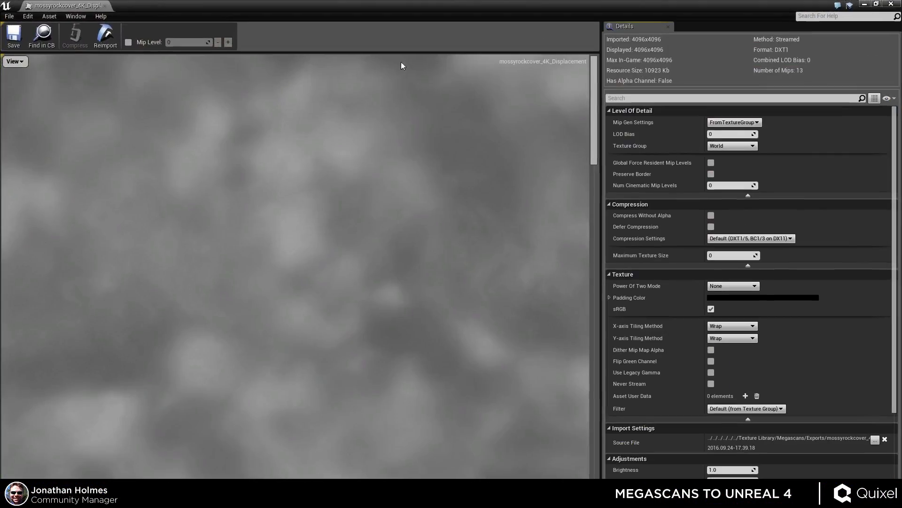
click(743, 237)
click(743, 237)
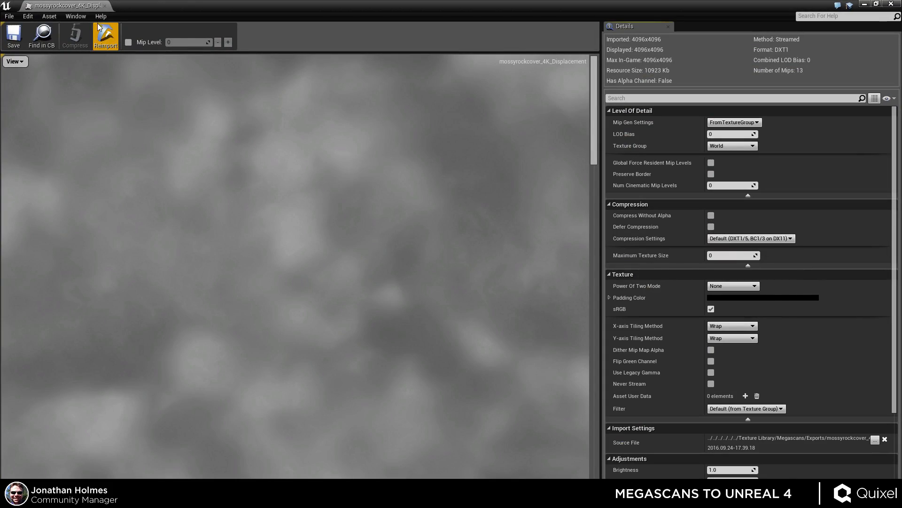
Open the roughness texture, set its compression settings to Masks (no sRGB) and save it.
click(104, 6)
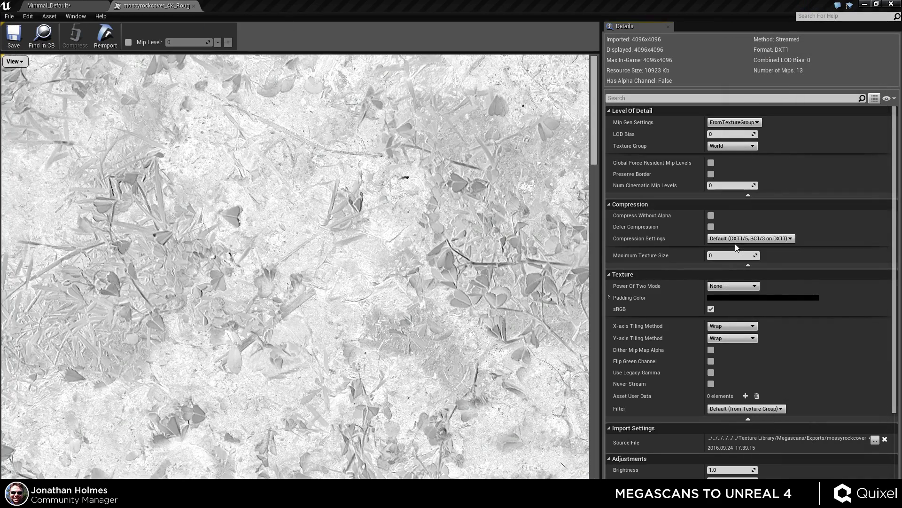
click(735, 248)
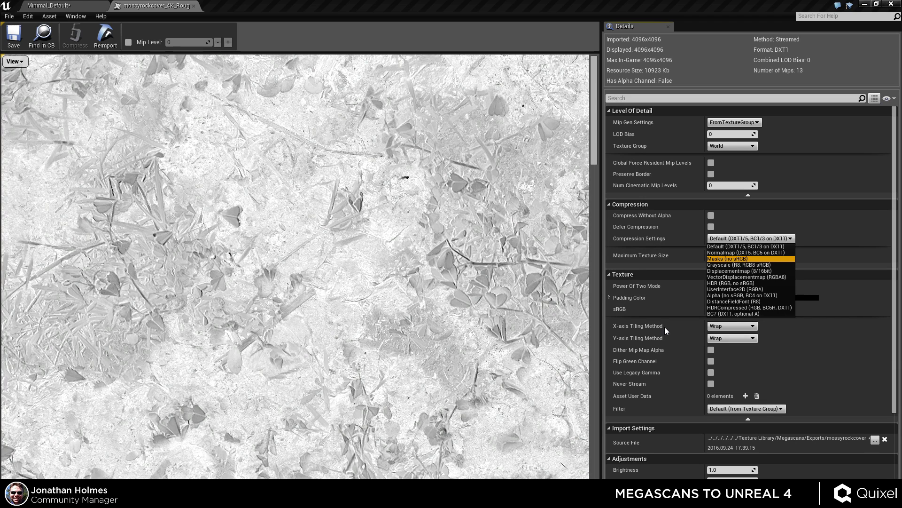
key(Return)
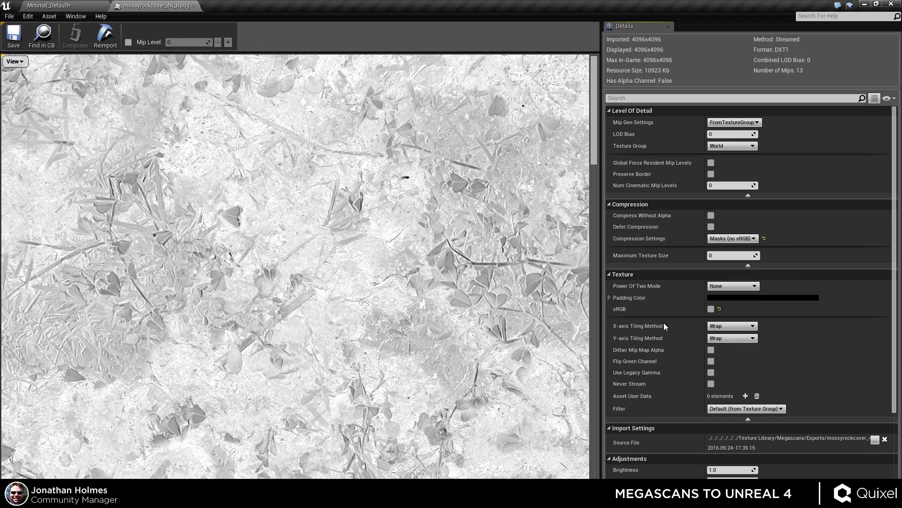
click(25, 36)
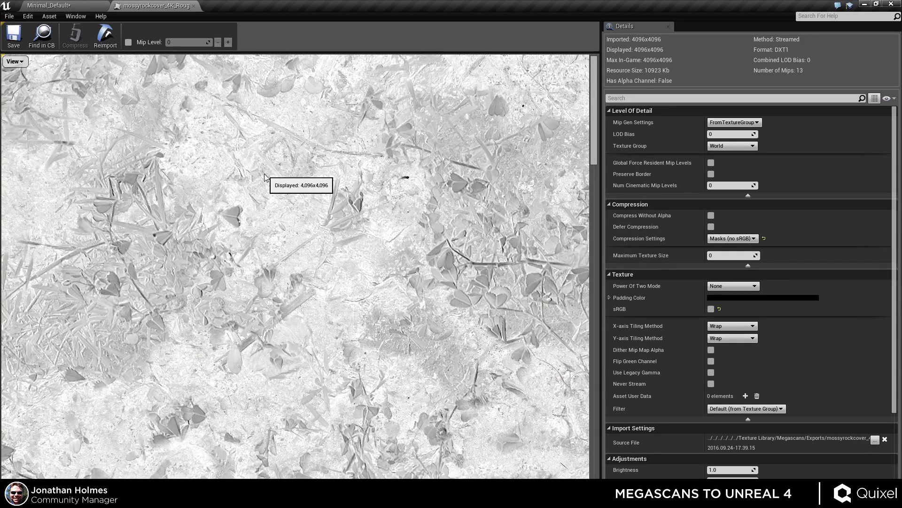
Look around the ground area in the level viewport, declining the material revert prompt.
click(194, 6)
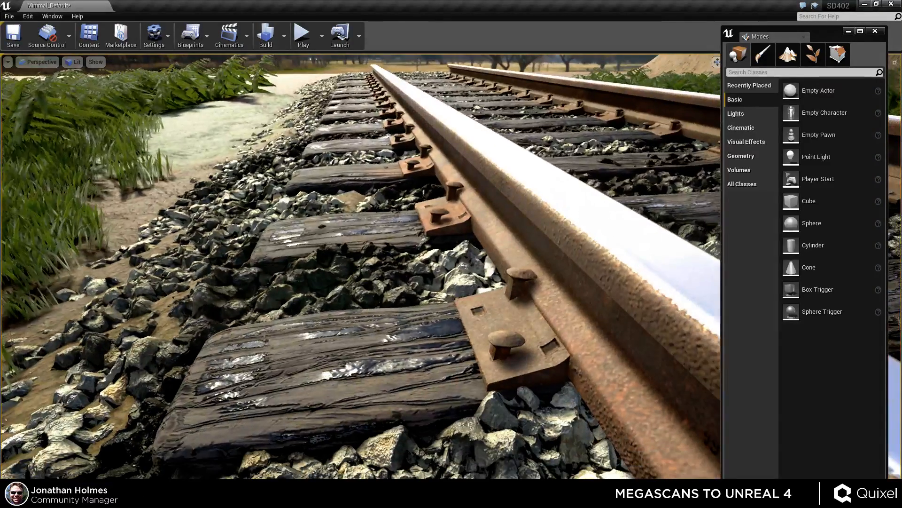
right_drag(458, 337, 446, 338)
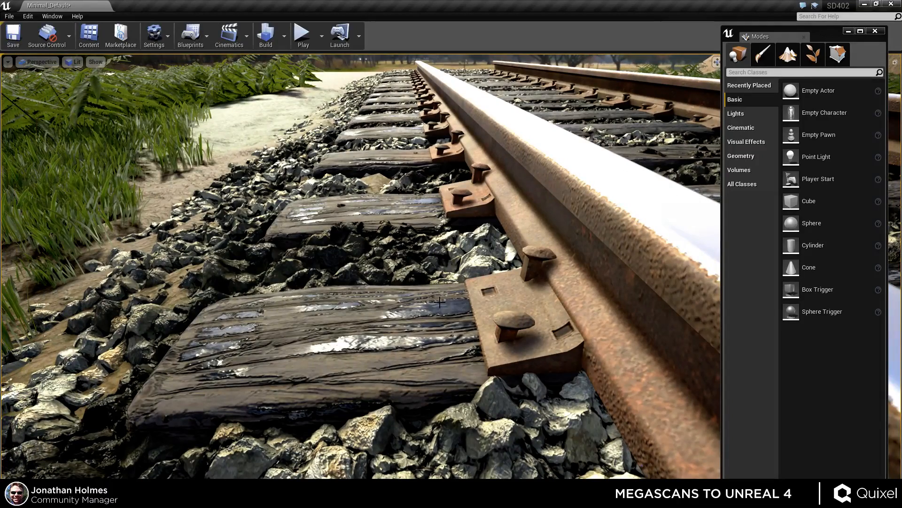
right_drag(446, 340, 483, 285)
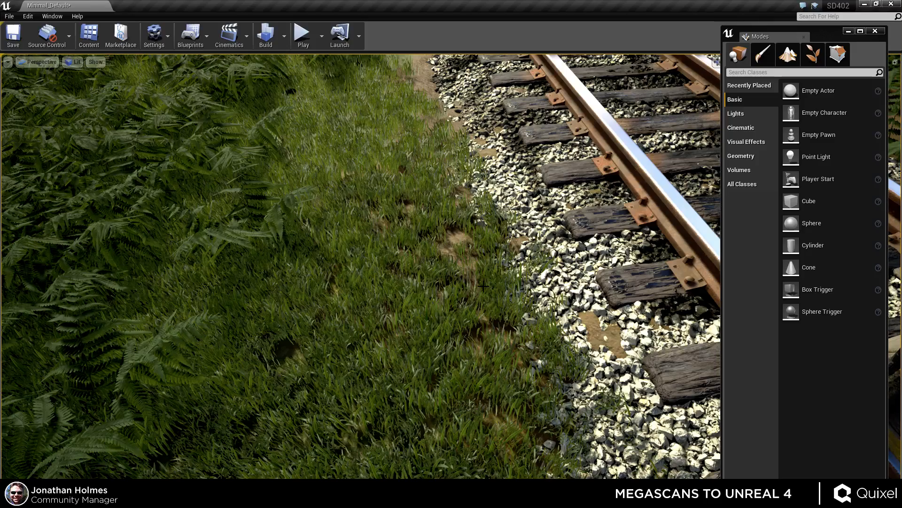
mouse_move(491, 306)
right_down()
mouse_move(491, 244)
mouse_move(491, 352)
mouse_move(490, 310)
right_up()
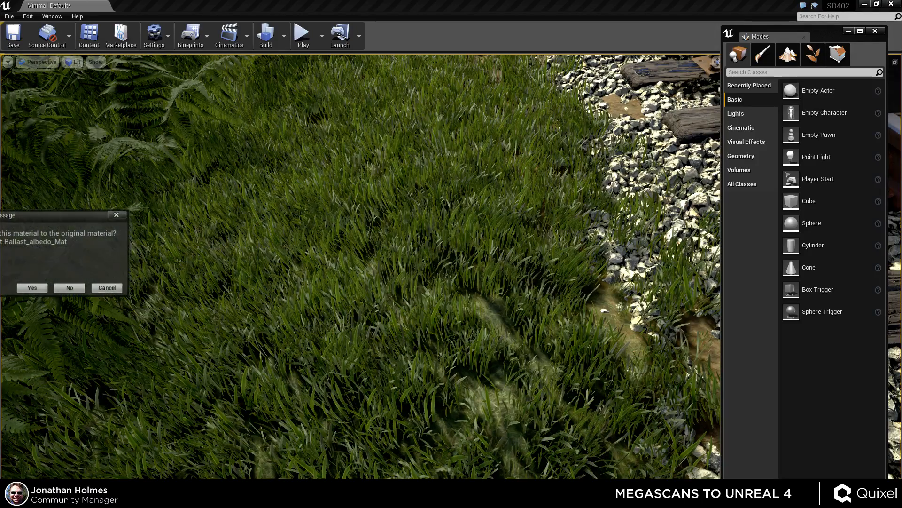
click(72, 288)
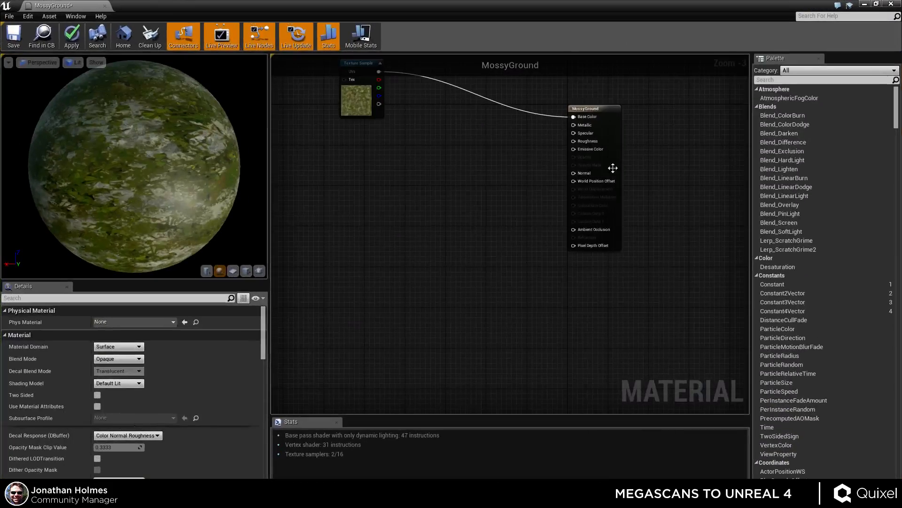
Add the AO texture as a texture sample in the MossyGround graph, placed above the albedo sample.
click(390, 204)
drag(389, 204, 379, 208)
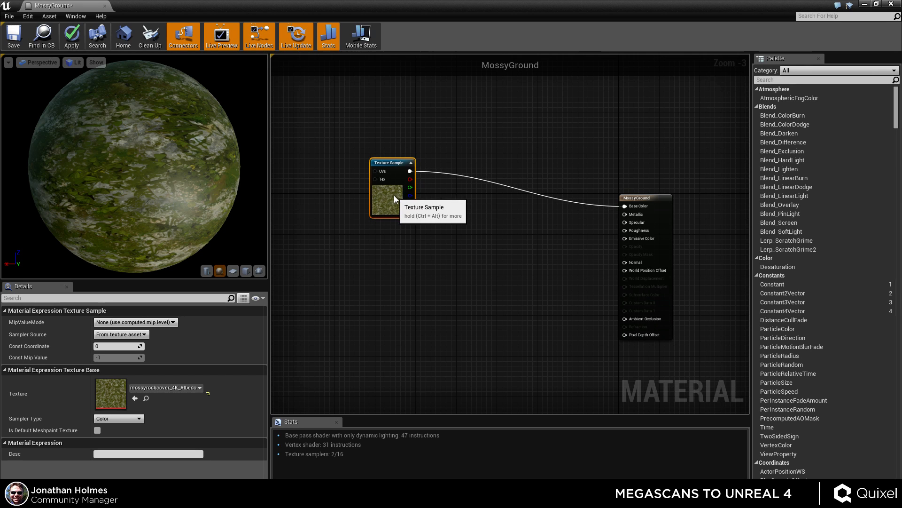
drag(201, 200, 136, 195)
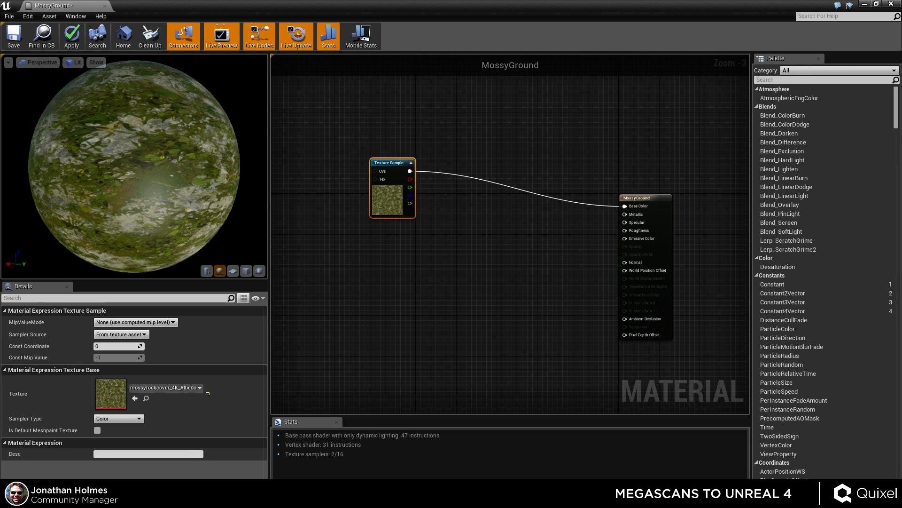
drag(901, 80, 363, 250)
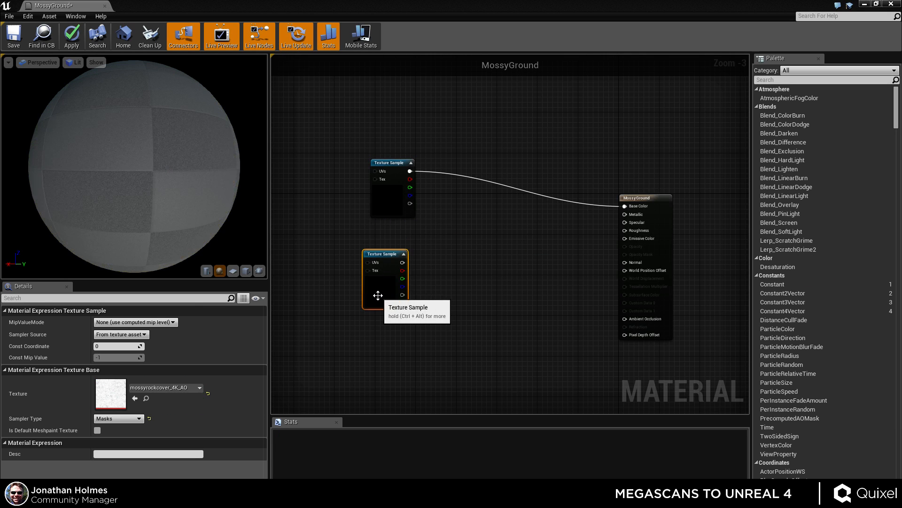
drag(377, 295, 379, 139)
drag(326, 123, 407, 182)
drag(397, 179, 377, 175)
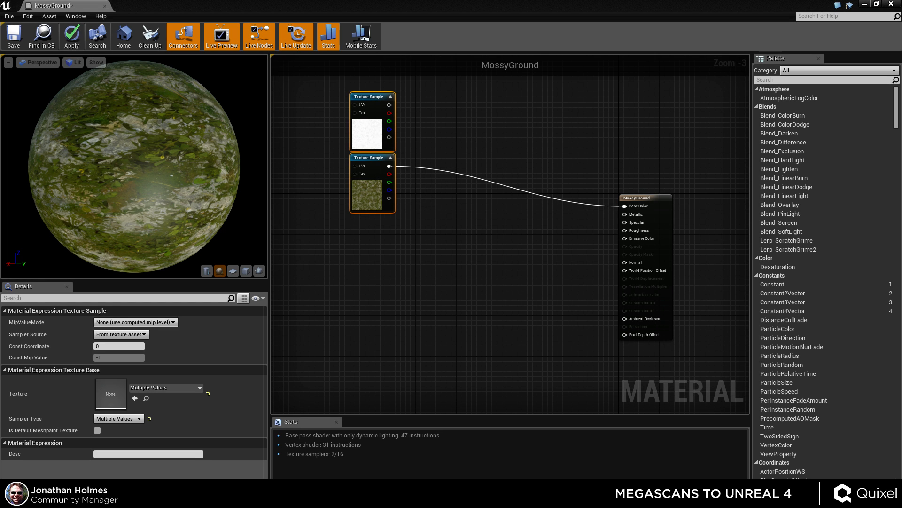
Add the cavity, roughness, normal and displacement textures as samples and spread them apart.
drag(901, 376, 446, 287)
right_drag(477, 230, 504, 207)
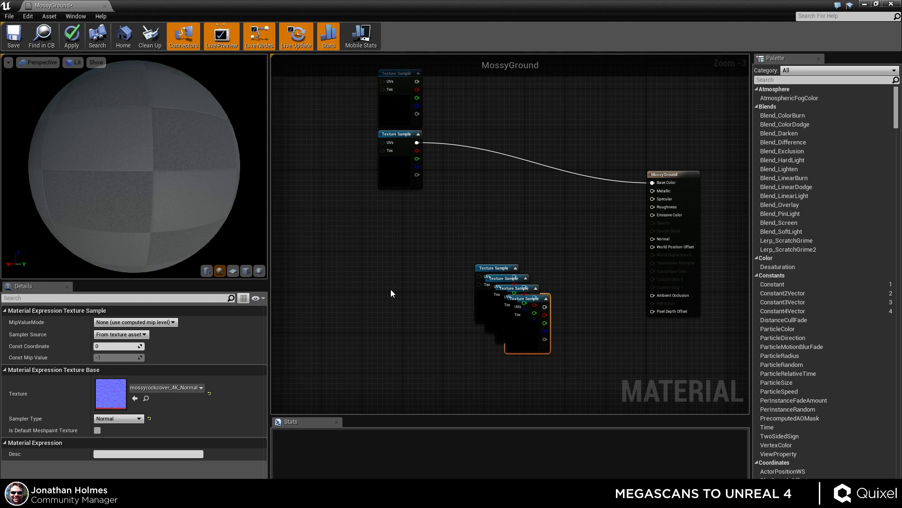
drag(391, 290, 607, 381)
drag(529, 344, 419, 407)
click(416, 319)
drag(383, 327, 428, 250)
drag(351, 305, 341, 236)
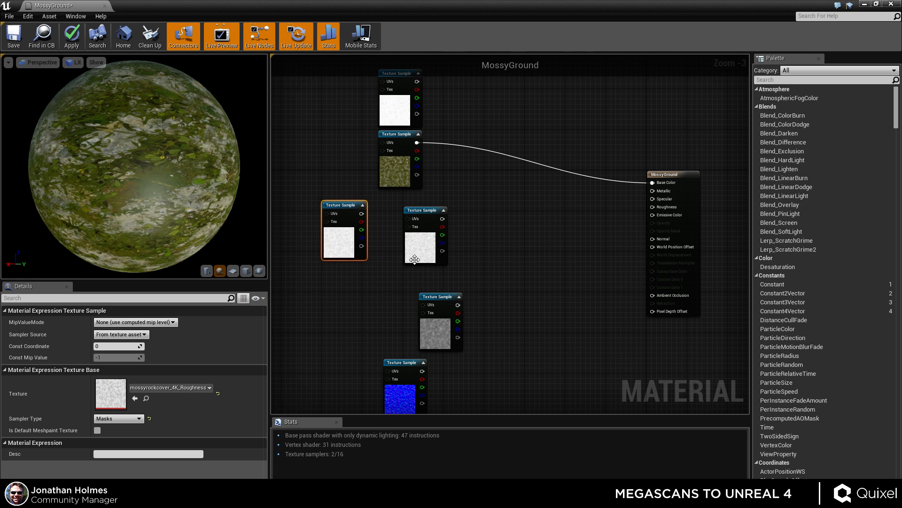
drag(414, 257, 344, 368)
drag(444, 322, 409, 362)
drag(585, 402, 590, 247)
Stack the remaining texture samples in a single column beneath the albedo sample.
click(559, 264)
click(511, 242)
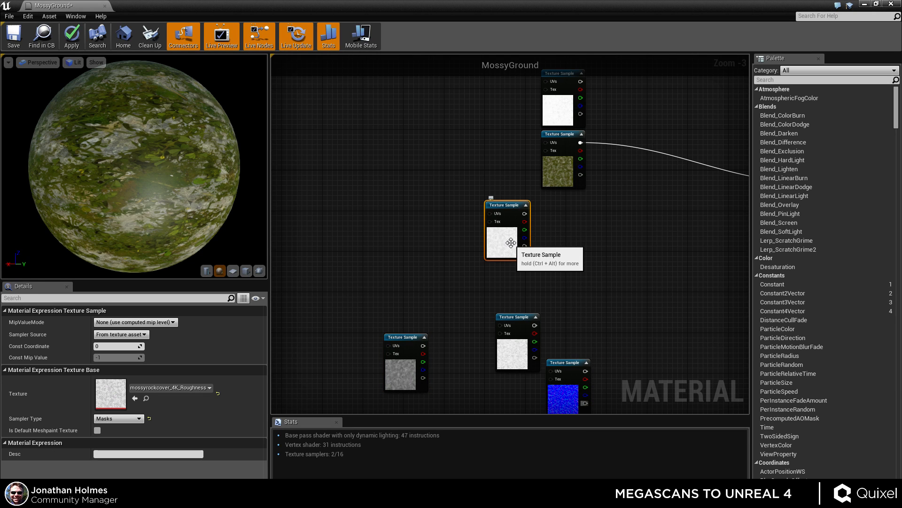
drag(511, 242, 565, 233)
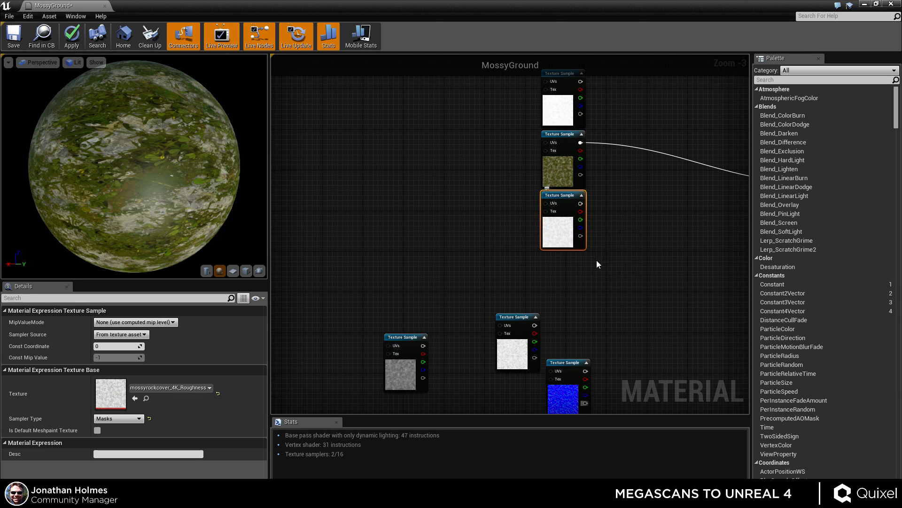
right_drag(597, 264, 531, 234)
click(516, 258)
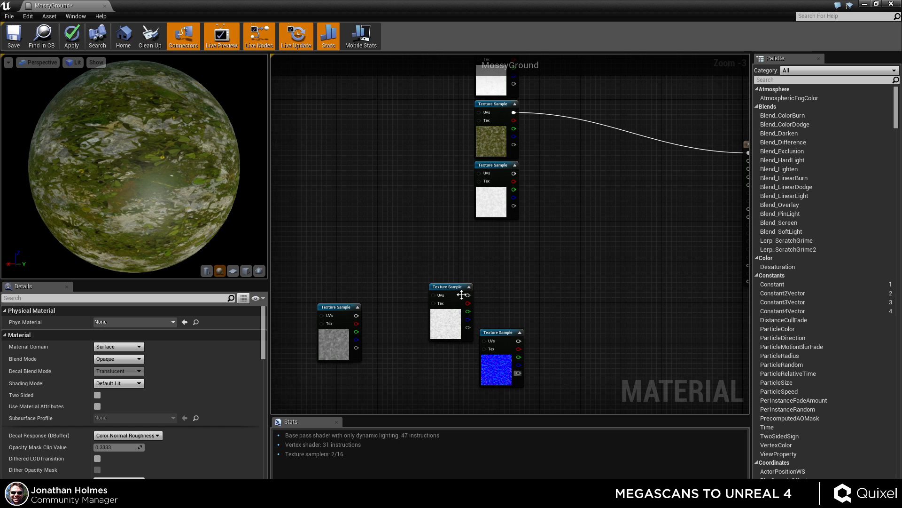
click(448, 331)
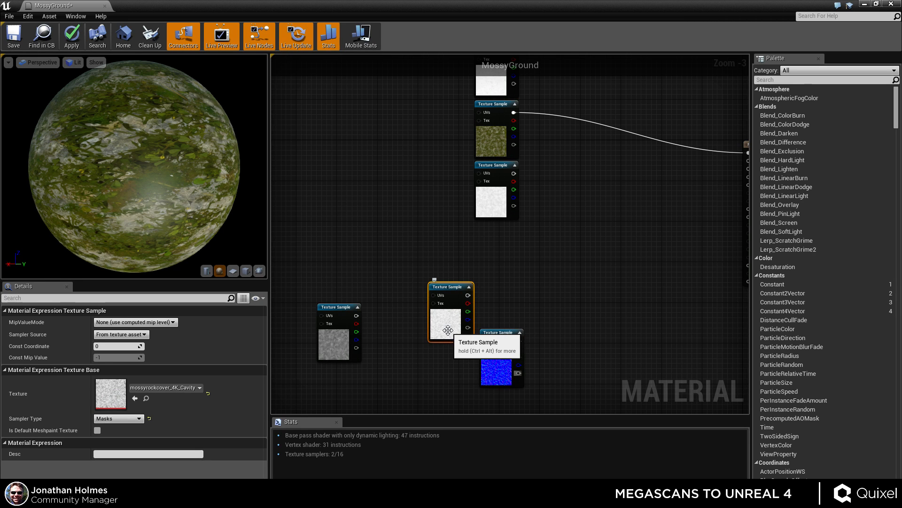
right_drag(506, 291, 440, 357)
drag(379, 402, 425, 98)
right_drag(476, 308, 498, 252)
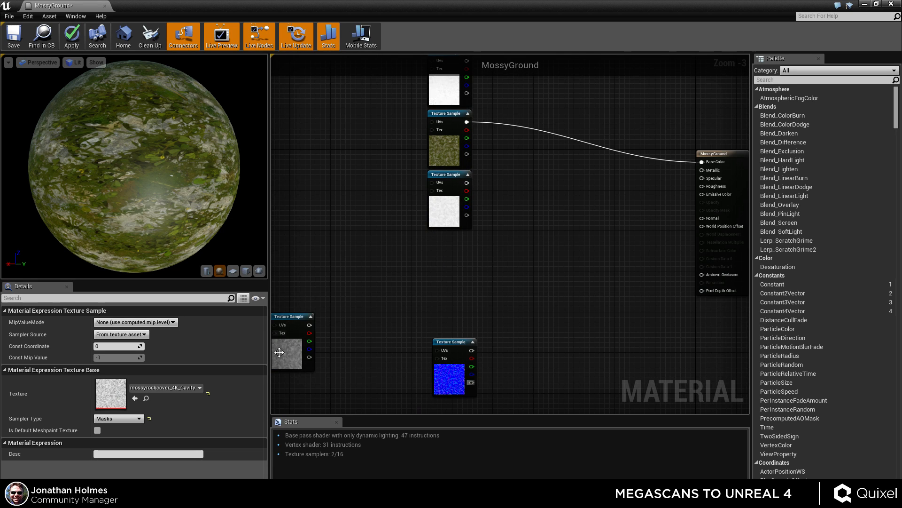
click(300, 362)
drag(301, 361, 390, 339)
drag(454, 387, 450, 280)
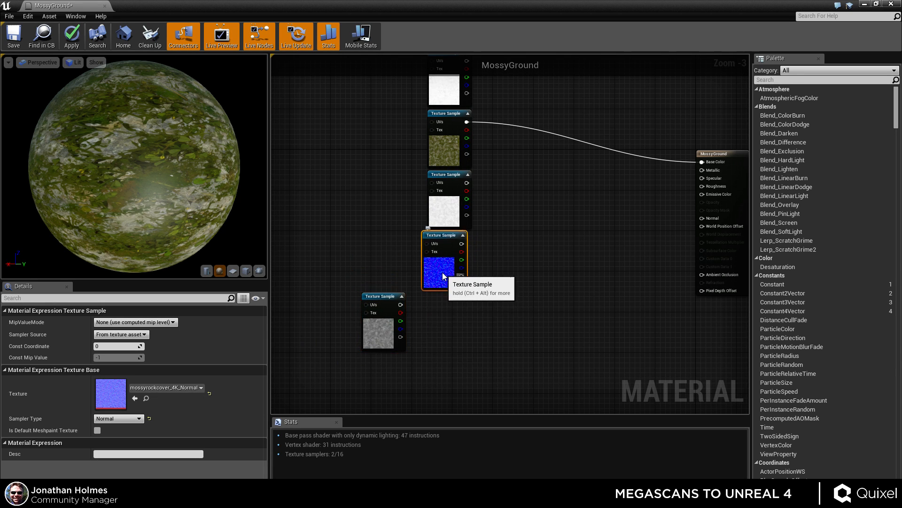
drag(384, 333, 450, 333)
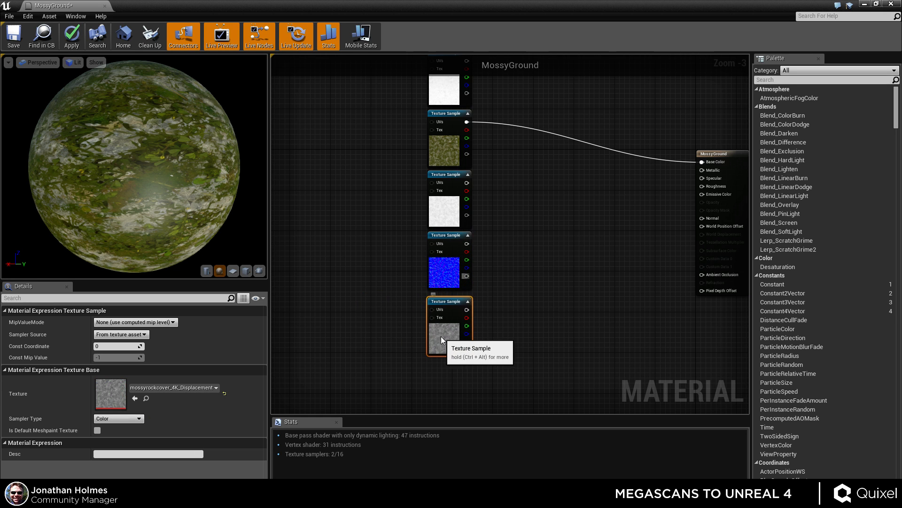
Select the column of texture samples and align them neatly.
click(528, 220)
right_drag(529, 220, 481, 290)
scroll(467, 249, down, 2)
drag(457, 129, 414, 317)
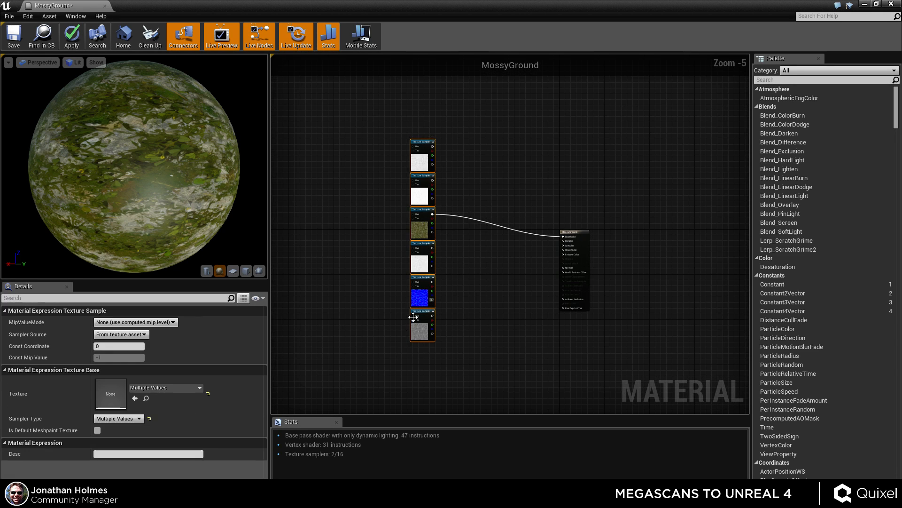
drag(423, 265, 429, 287)
click(469, 254)
Add a Multiply node between the texture column and the MossyGround material node.
scroll(458, 262, up, 3)
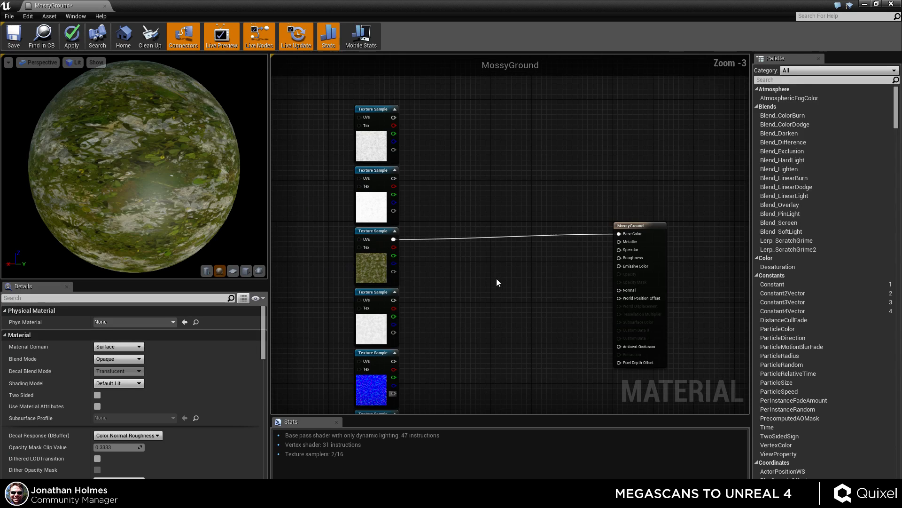
right_drag(471, 283, 484, 296)
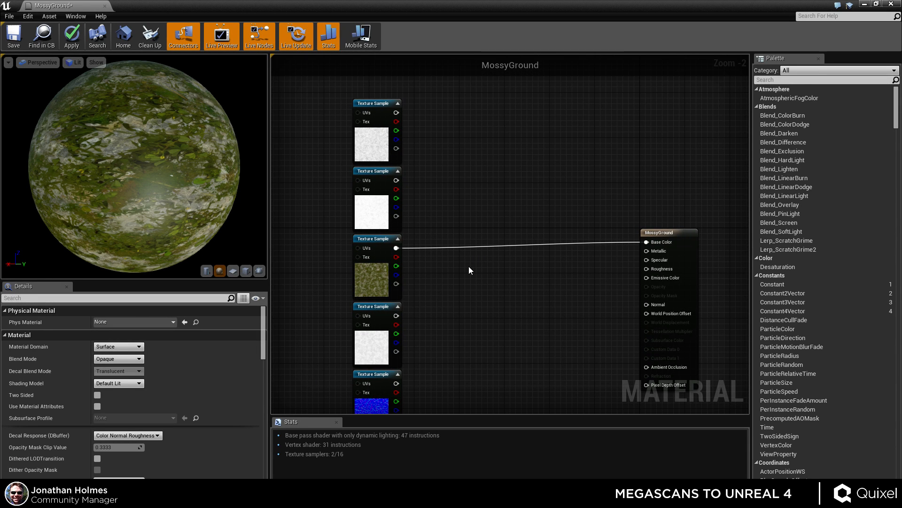
click(483, 256)
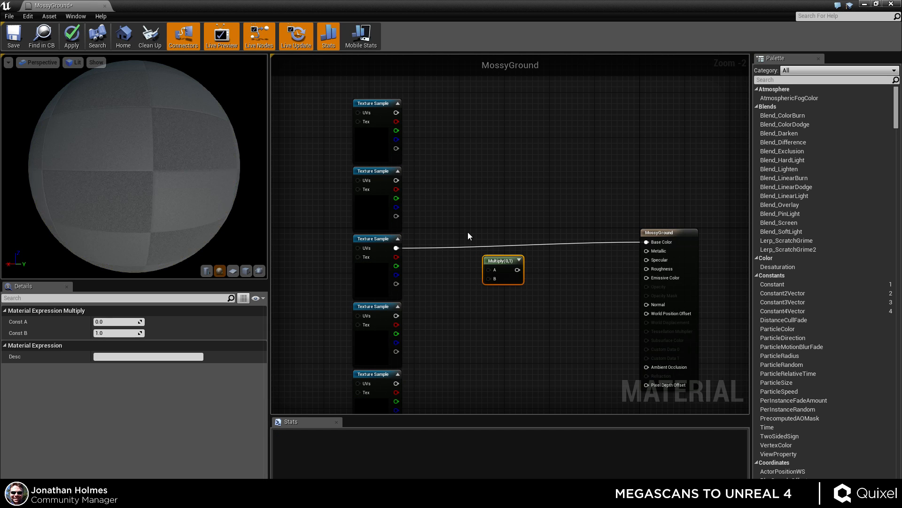
Multiply the AO sample by the albedo sample and feed the result into Base Color.
click(458, 215)
right_drag(424, 154, 426, 169)
scroll(422, 278, up, 1)
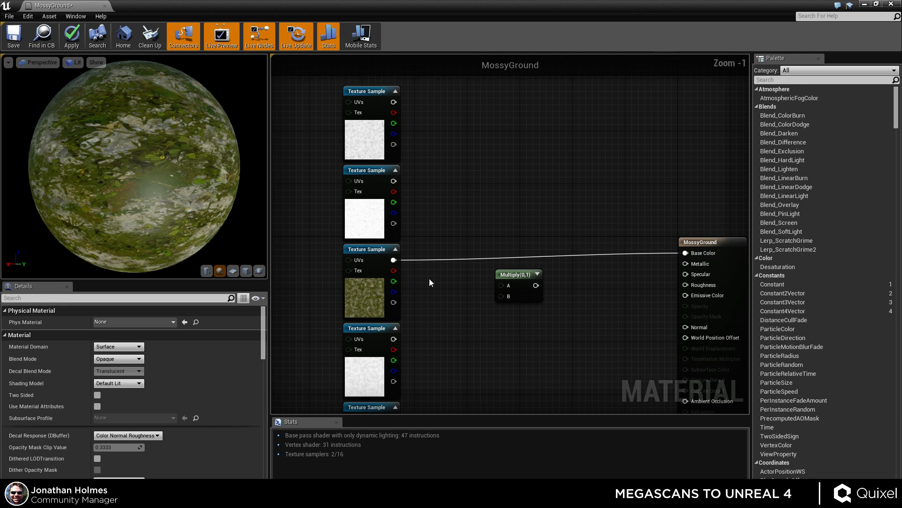
click(364, 211)
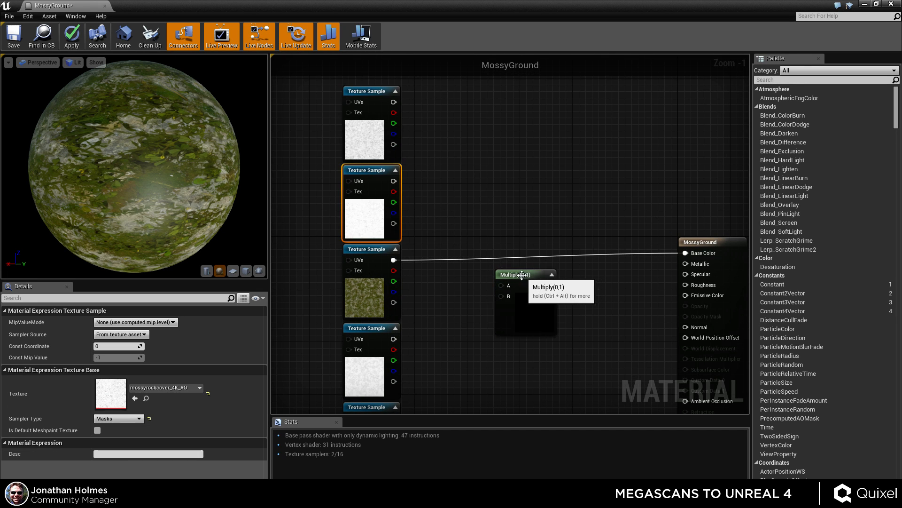
drag(512, 301, 394, 181)
drag(394, 260, 499, 226)
click(528, 188)
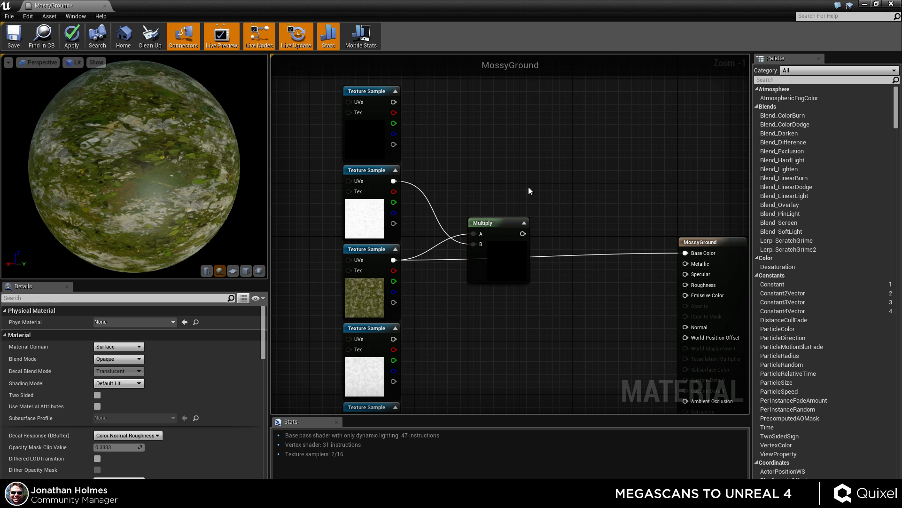
scroll(512, 257, up, 1)
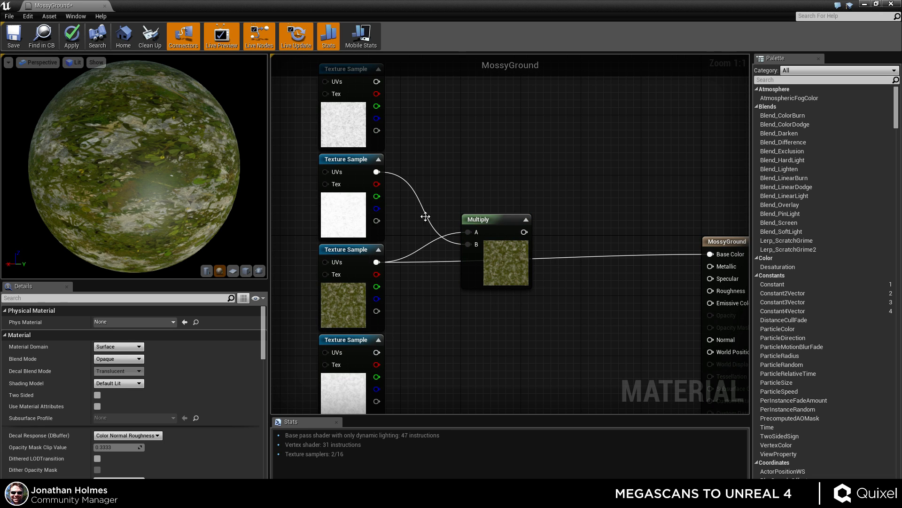
click(361, 218)
drag(507, 259, 552, 289)
Search for levels and add a 3PointLevels node above the Multiply node.
click(504, 164)
right_click(489, 182)
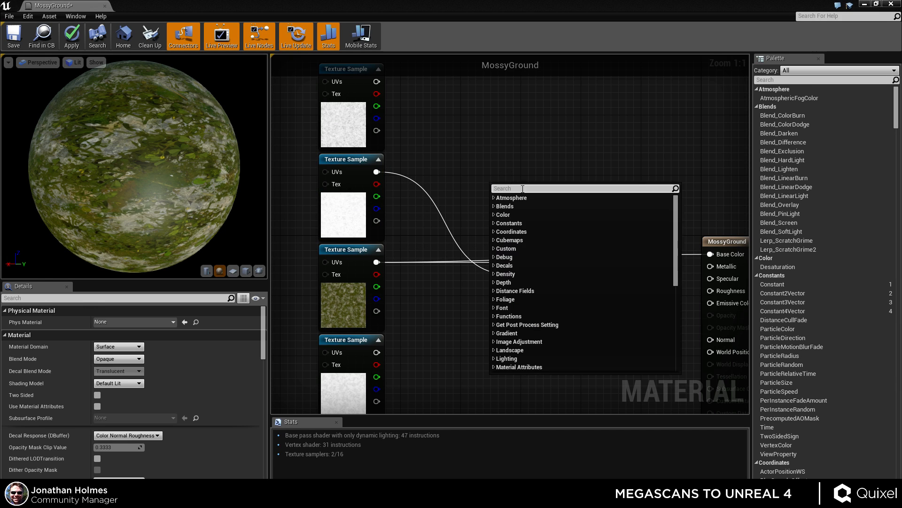
text(levels)
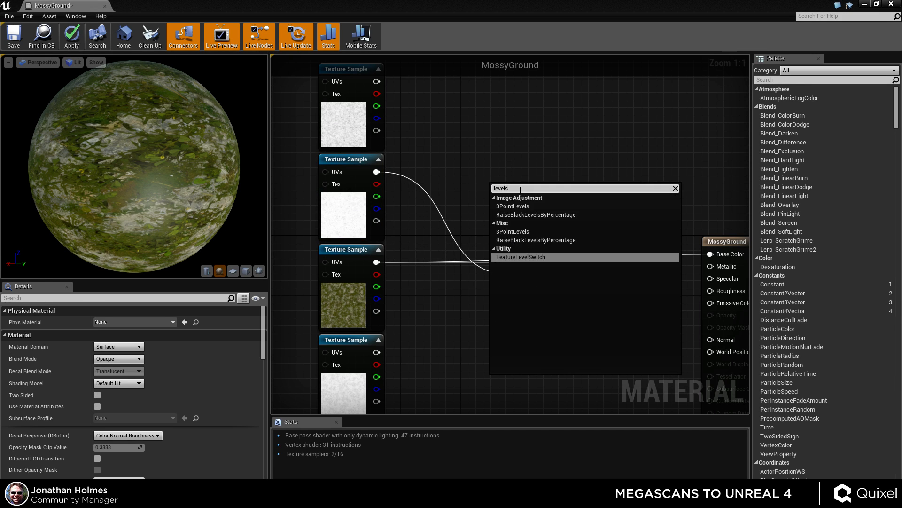
click(517, 207)
drag(549, 193, 496, 88)
right_drag(611, 166, 616, 246)
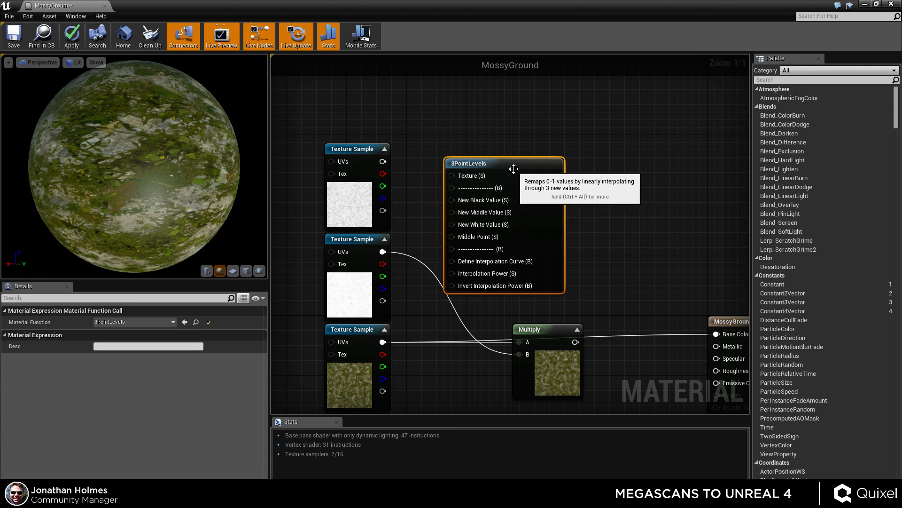
drag(517, 171, 601, 144)
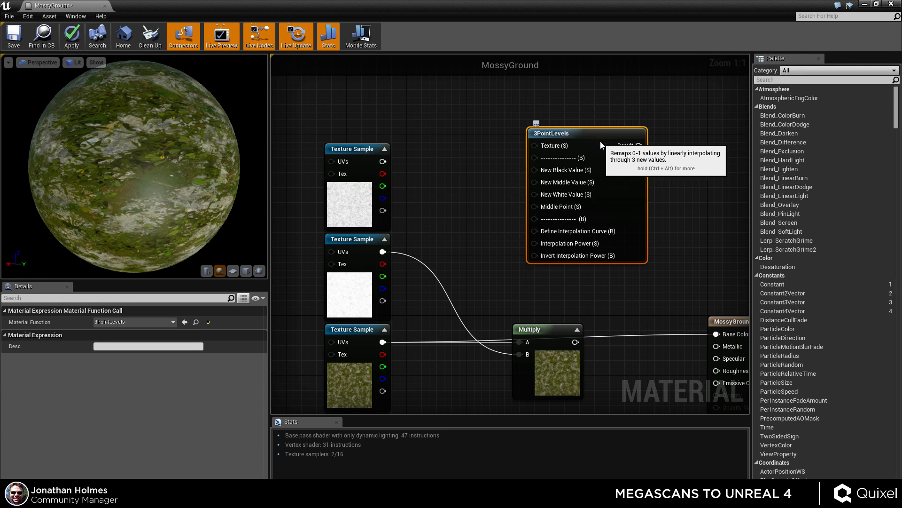
Add a scalar parameter node beside the 3PointLevels node.
click(464, 172)
right_click(466, 180)
click(491, 185)
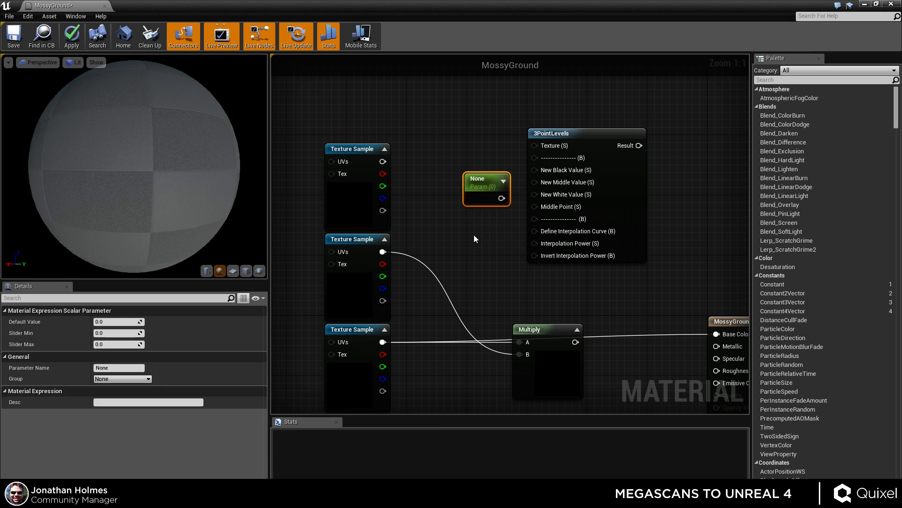
Name the scalar parameter Low and set its default value to 0.
click(453, 237)
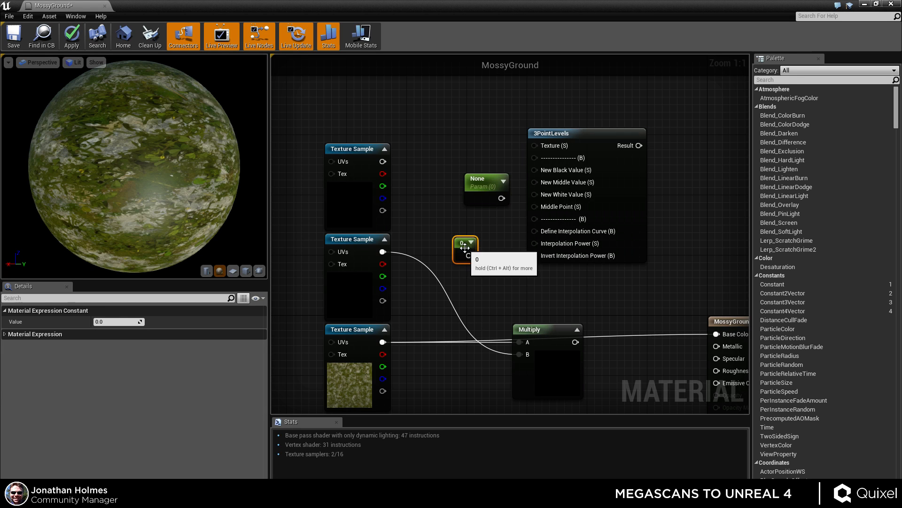
key(Delete)
click(480, 182)
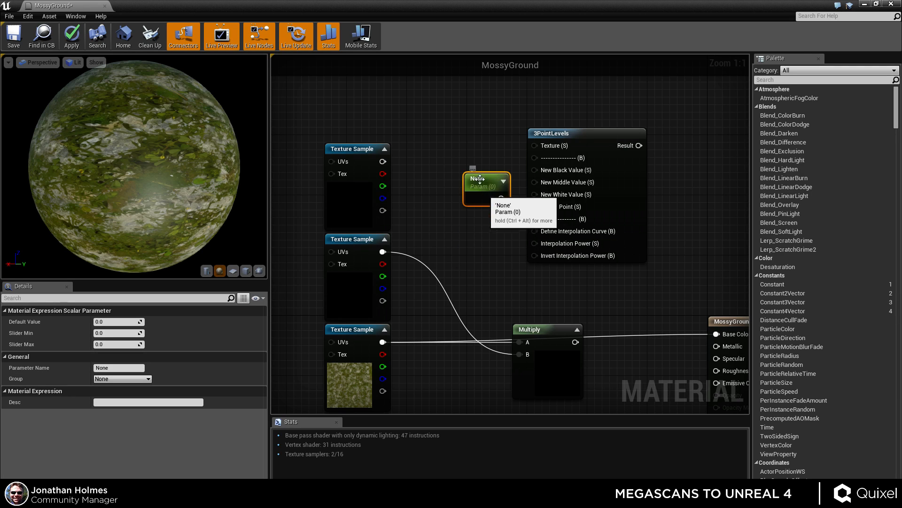
right_click(481, 182)
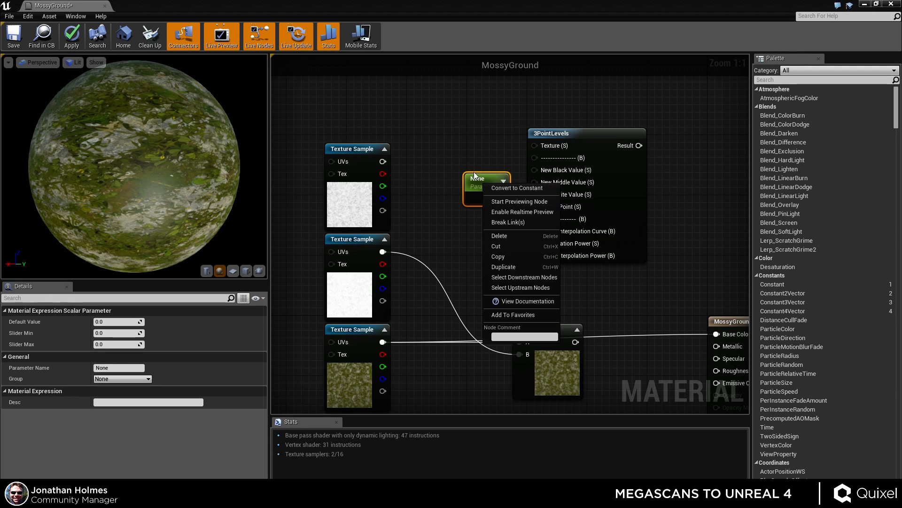
click(474, 141)
click(477, 181)
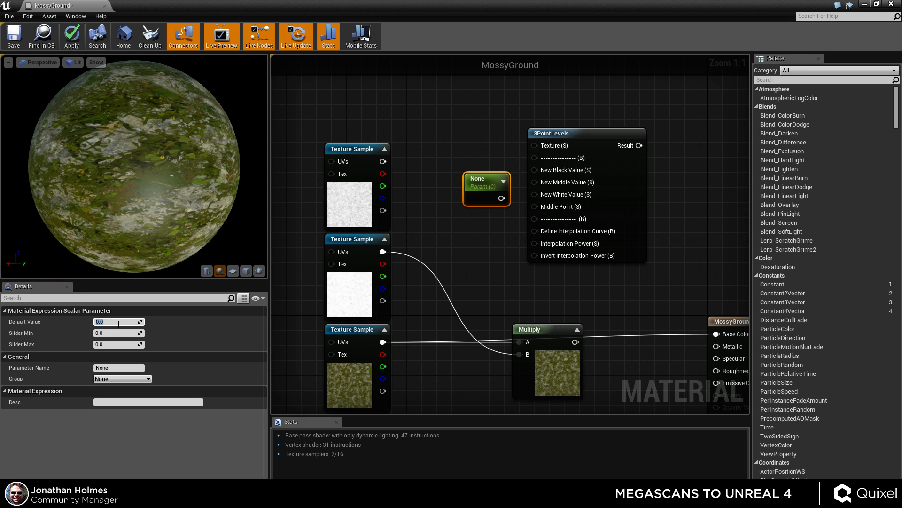
text(1)
key(Return)
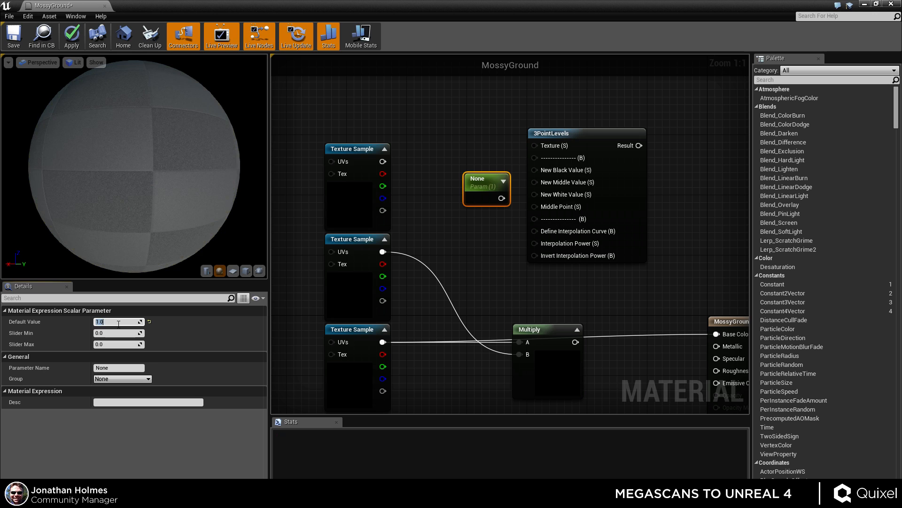
click(117, 367)
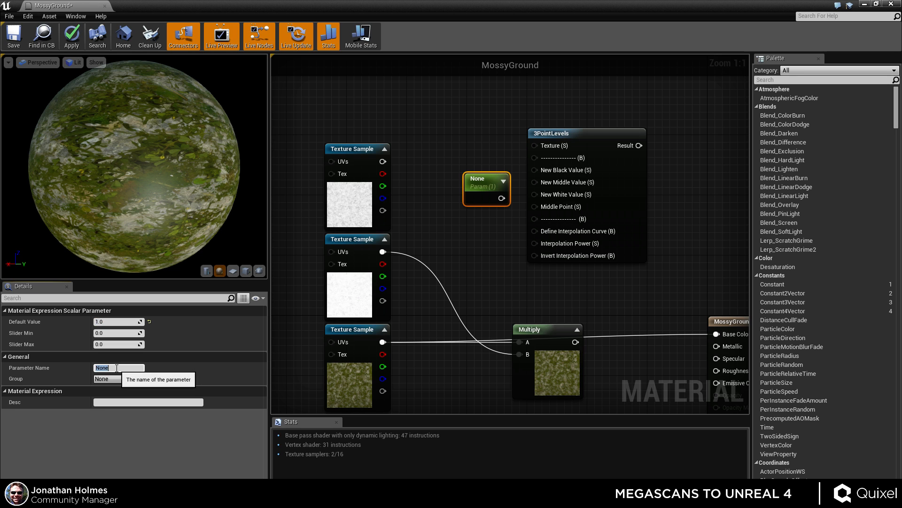
text(Low)
key(Return)
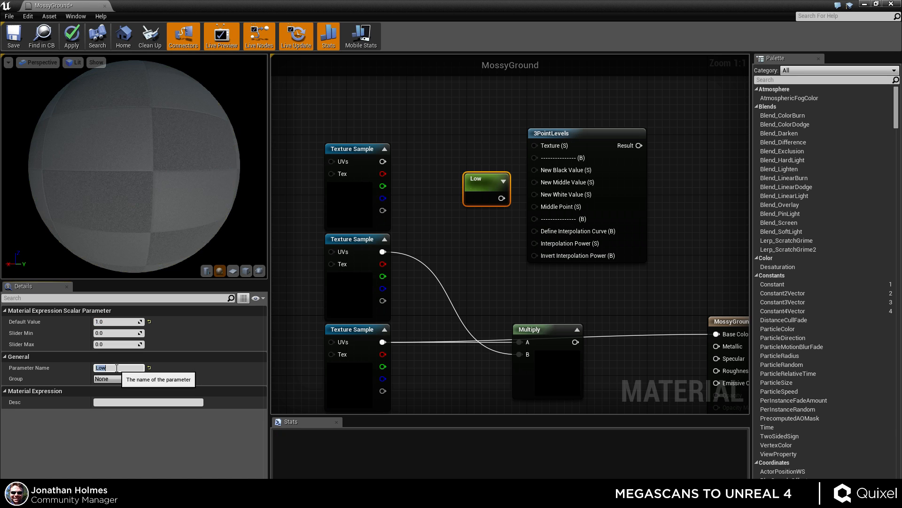
click(114, 322)
text(0)
key(Return)
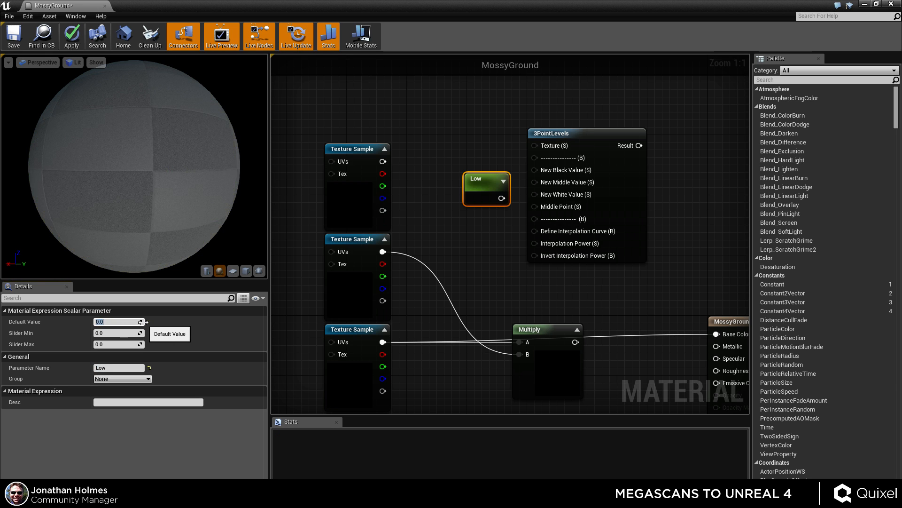
Duplicate the Low parameter and rename the copy Mid.
drag(484, 186, 472, 158)
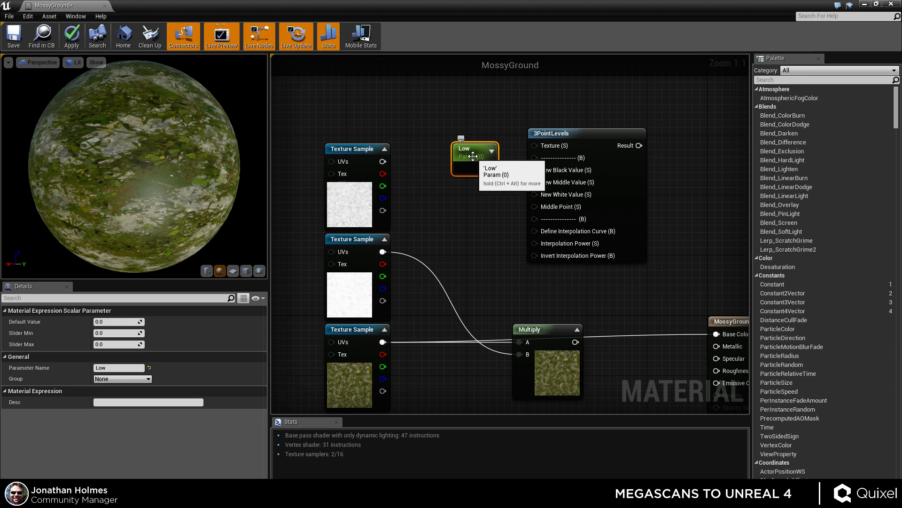
key(ctrl+w)
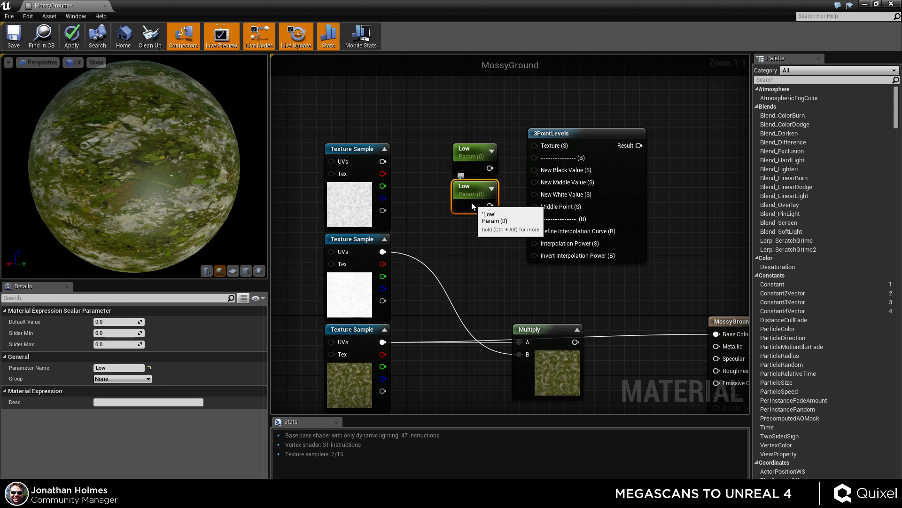
drag(487, 189, 457, 211)
click(486, 218)
click(475, 207)
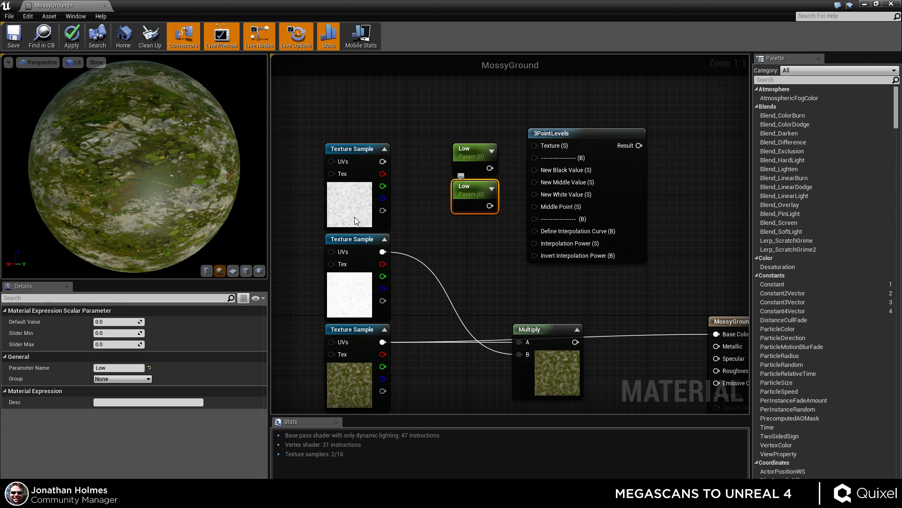
click(117, 367)
text(Mid)
key(Return)
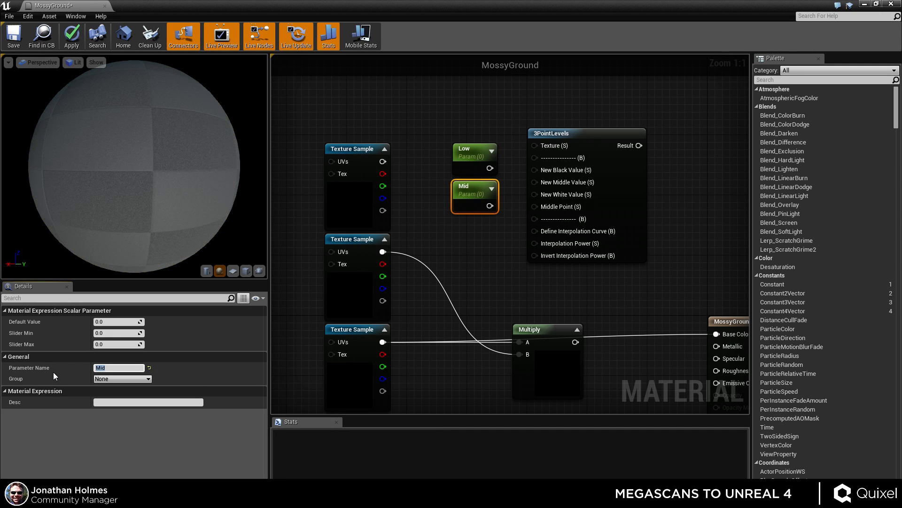
Duplicate the Mid parameter, name the copy High and set its default value to 1.
click(480, 263)
click(463, 202)
key(ctrl+w)
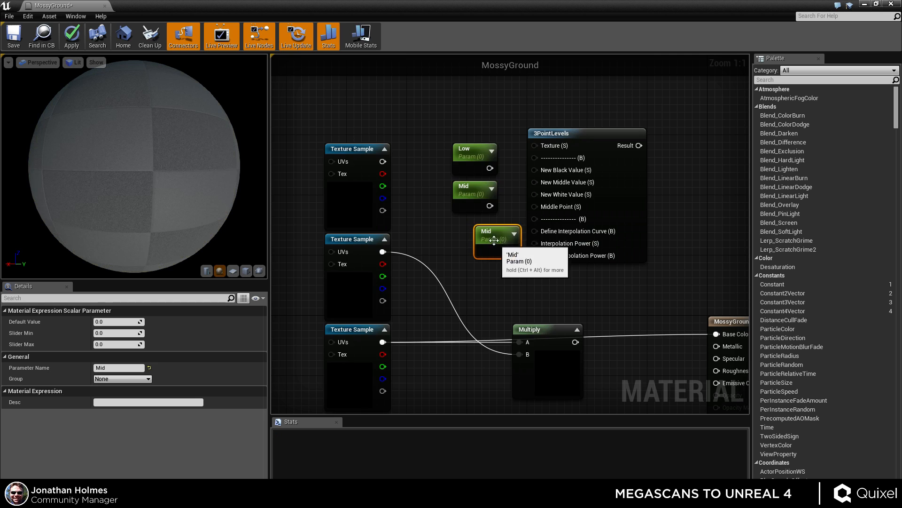
drag(495, 240, 473, 234)
click(472, 269)
click(471, 238)
click(117, 368)
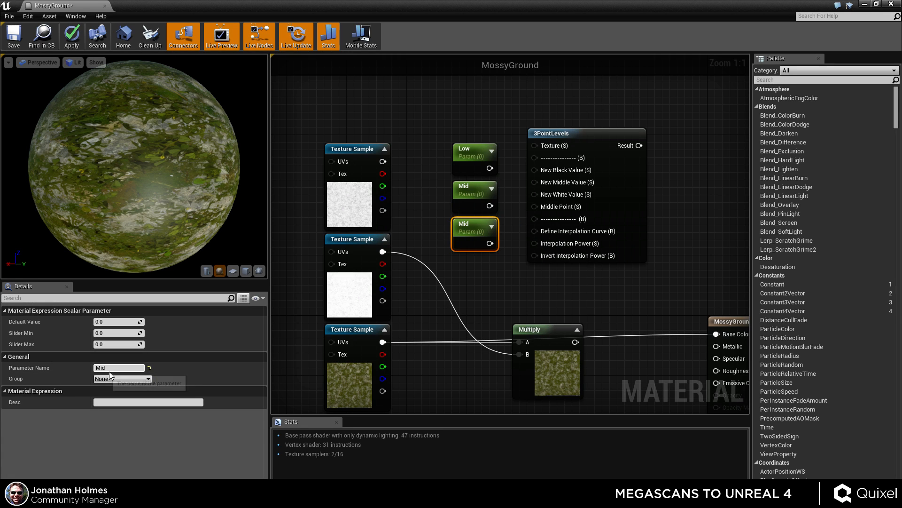
text(H)
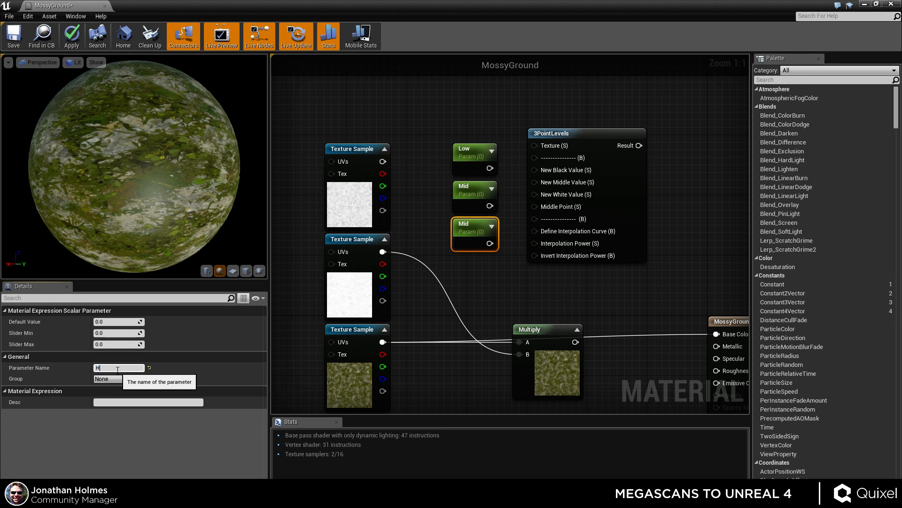
text(igh)
key(Return)
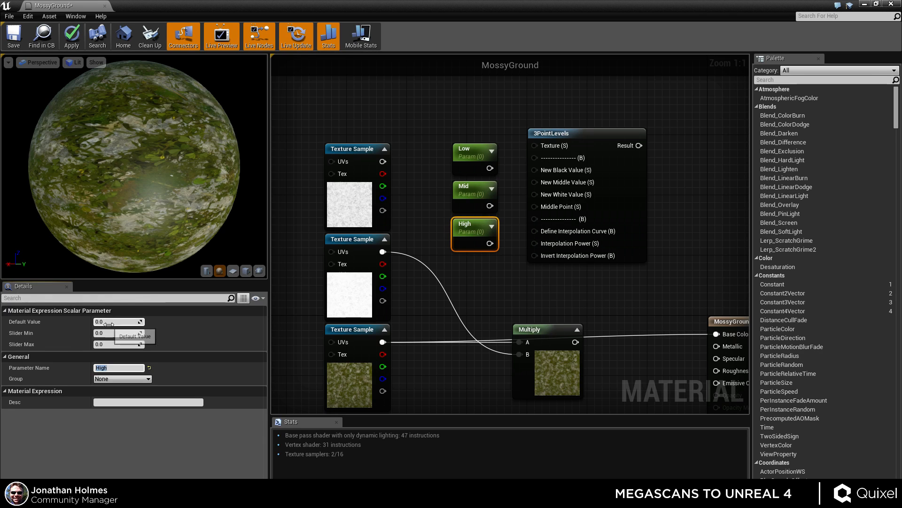
text(1)
key(Return)
Set the Mid parameter's default value to 0.5.
click(461, 201)
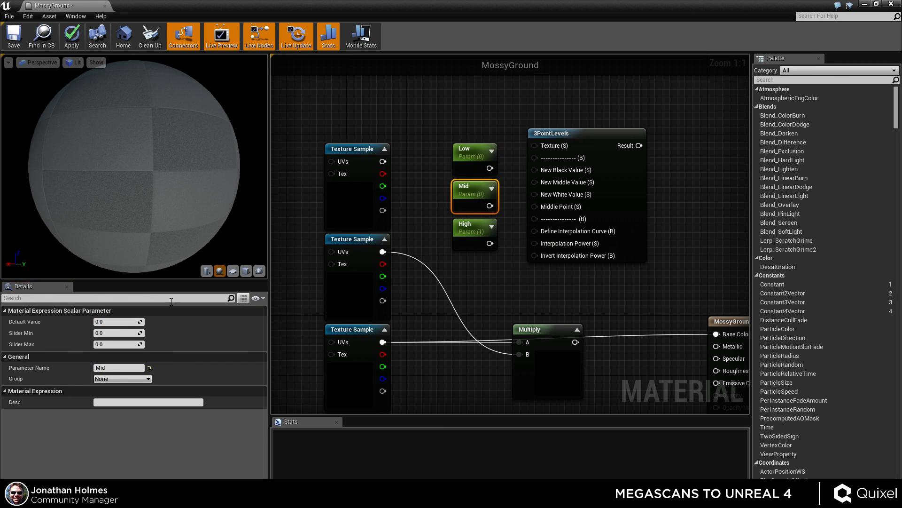
click(120, 321)
text(.5)
key(Return)
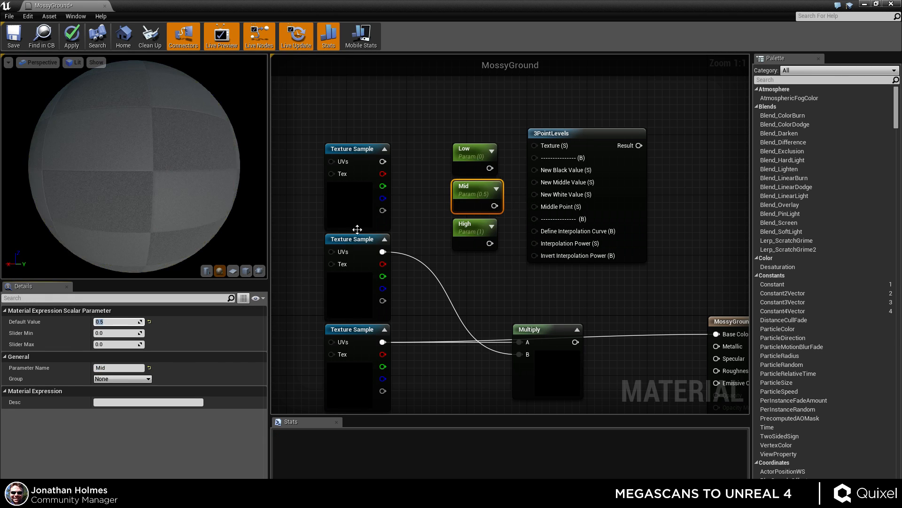
Connect Low, Mid and High to the 3PointLevels New Black, New Middle and New White Value inputs.
click(459, 165)
right_drag(494, 288, 455, 311)
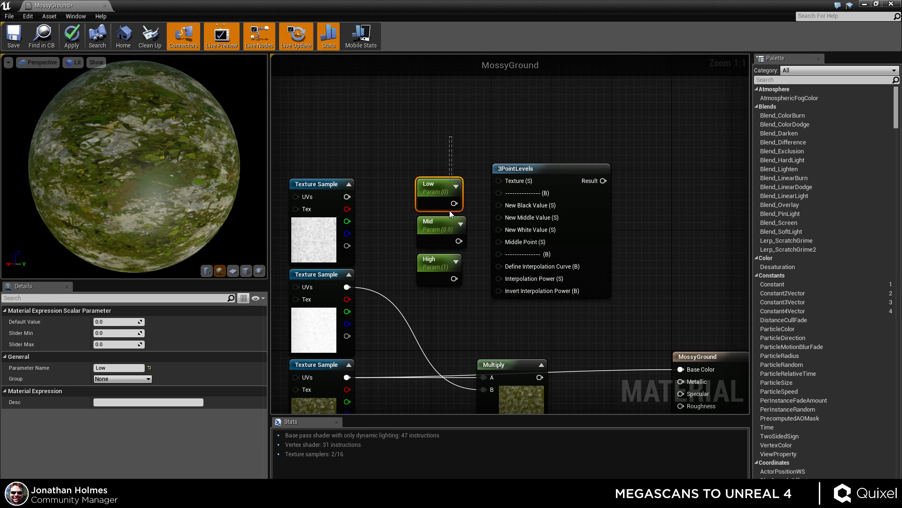
drag(554, 165, 561, 187)
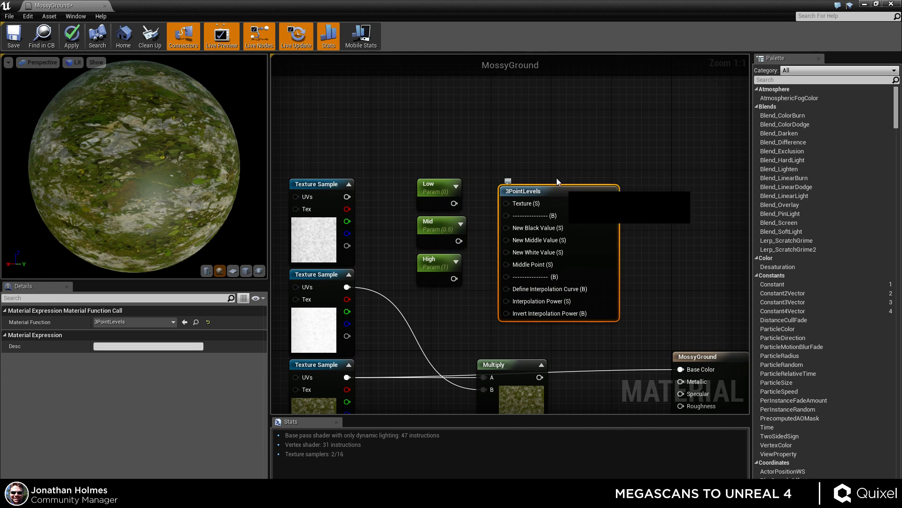
click(501, 148)
right_drag(502, 151, 490, 115)
drag(443, 166, 495, 204)
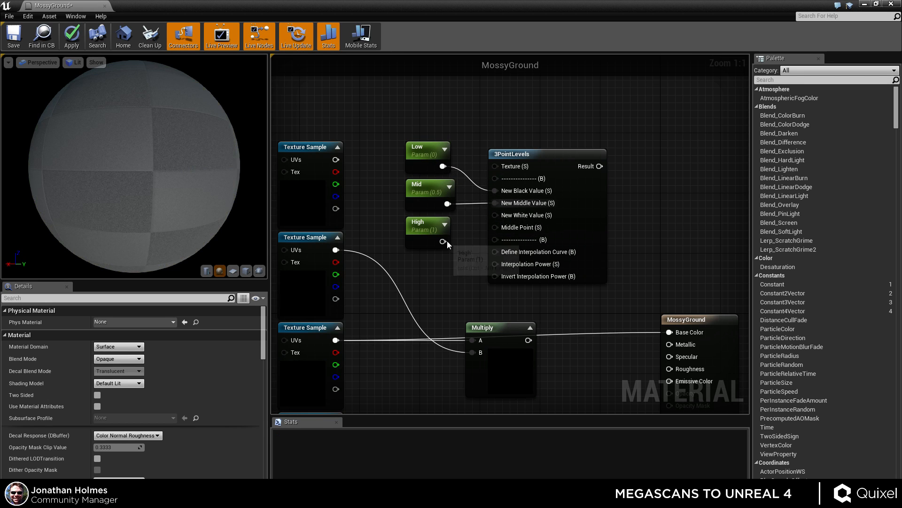
drag(446, 241, 495, 217)
right_drag(474, 274, 490, 240)
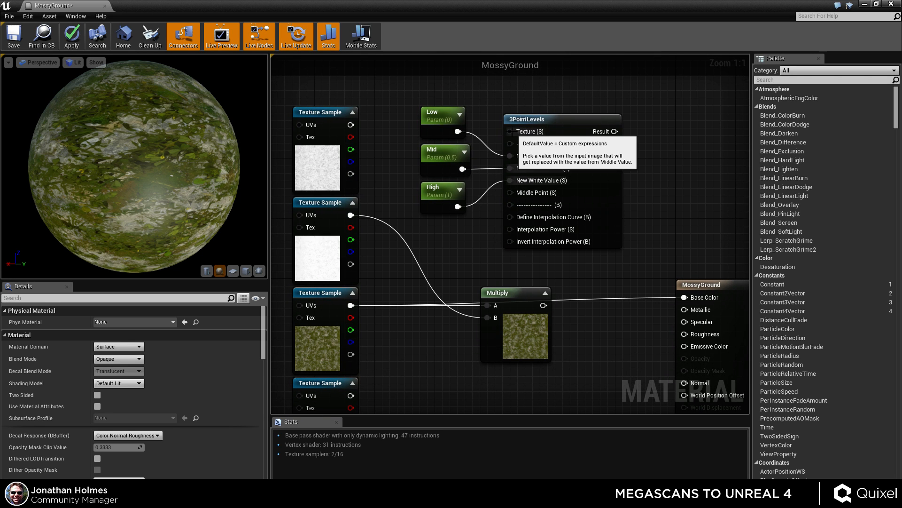
Feed the AO texture sample into 3PointLevels' Texture input and connect its Result to the Multiply node's A input.
drag(510, 132, 354, 216)
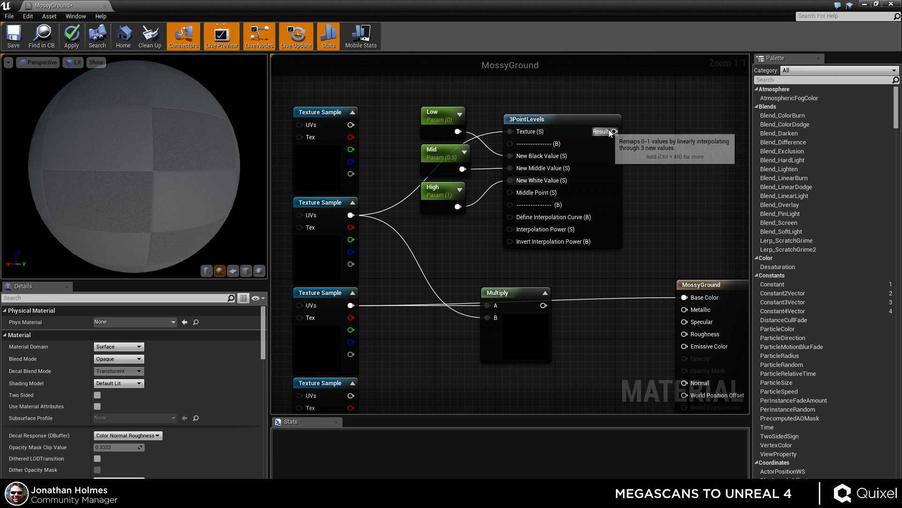
drag(615, 131, 487, 304)
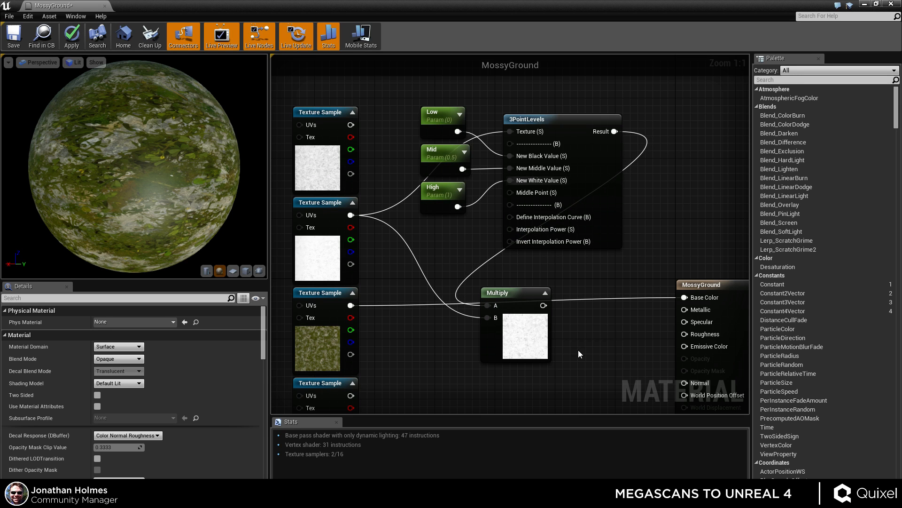
Connect the Multiply output to the MossyGround Base Color, then apply and save the material.
right_drag(579, 350, 561, 318)
click(515, 306)
drag(503, 320, 518, 327)
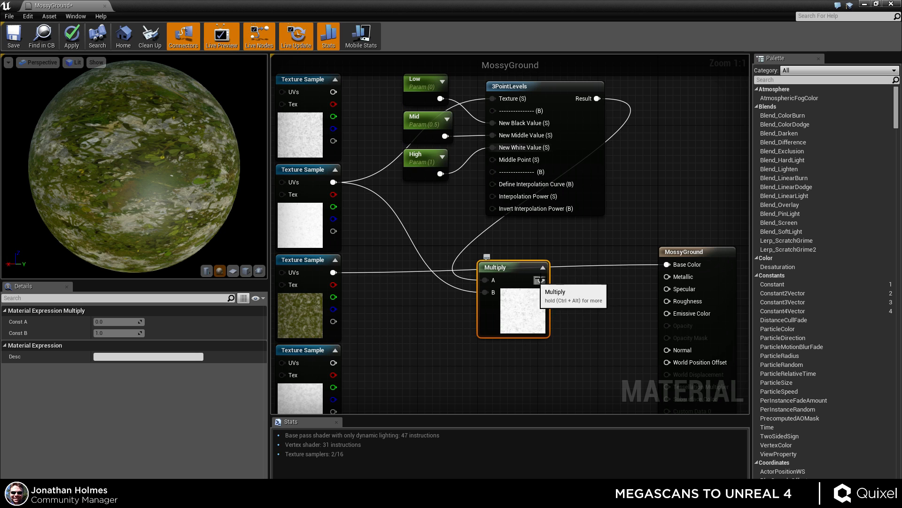
drag(541, 280, 668, 265)
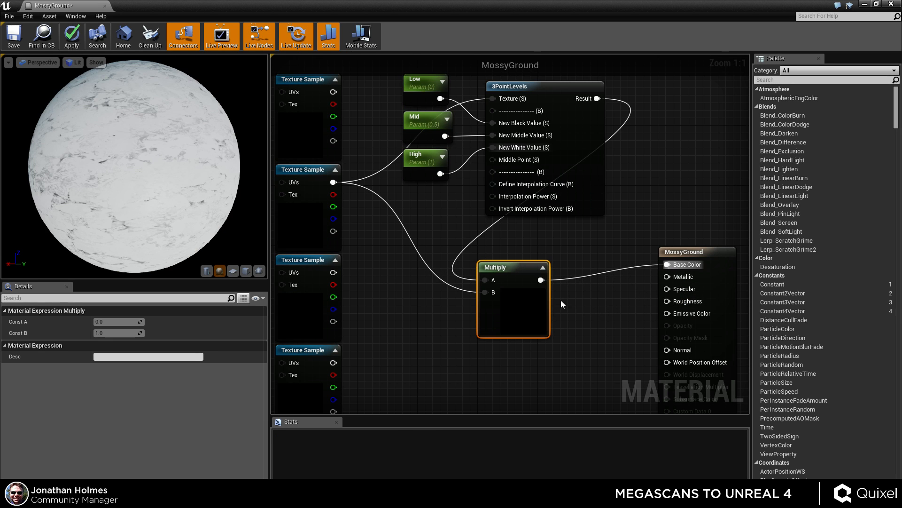
click(72, 36)
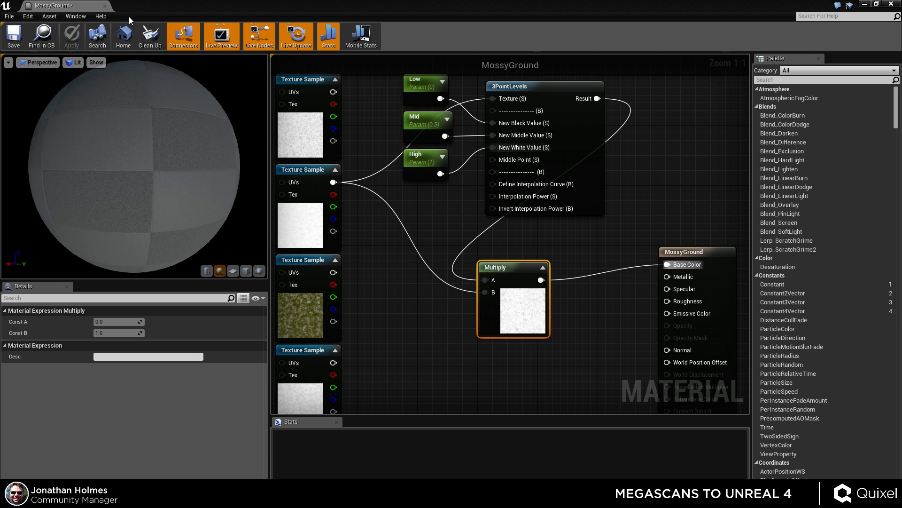
key(ctrl+s)
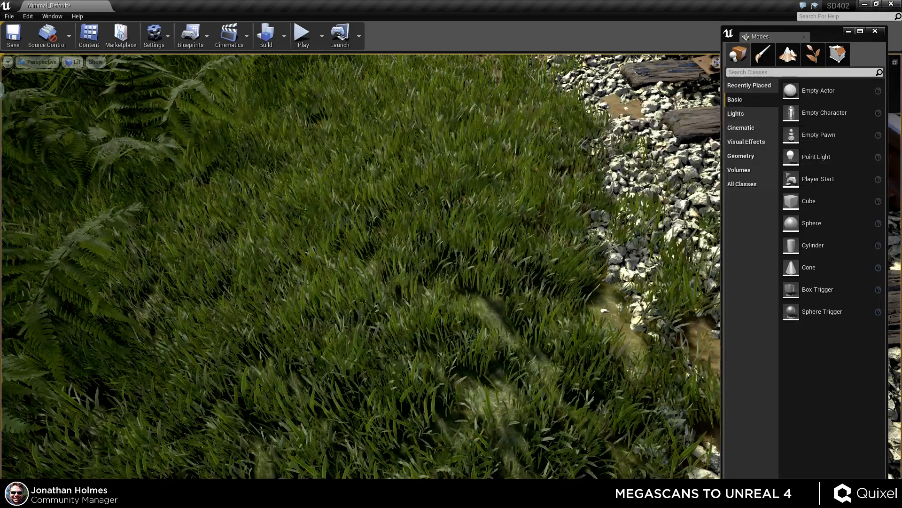
Create a material instance of MossyGround named MossyGround2 and open it.
right_drag(403, 229, 429, 224)
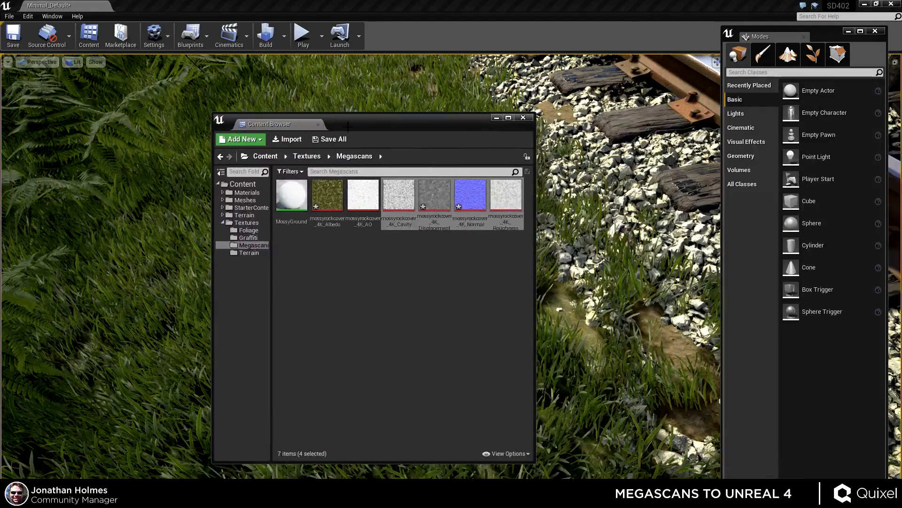
right_click(288, 195)
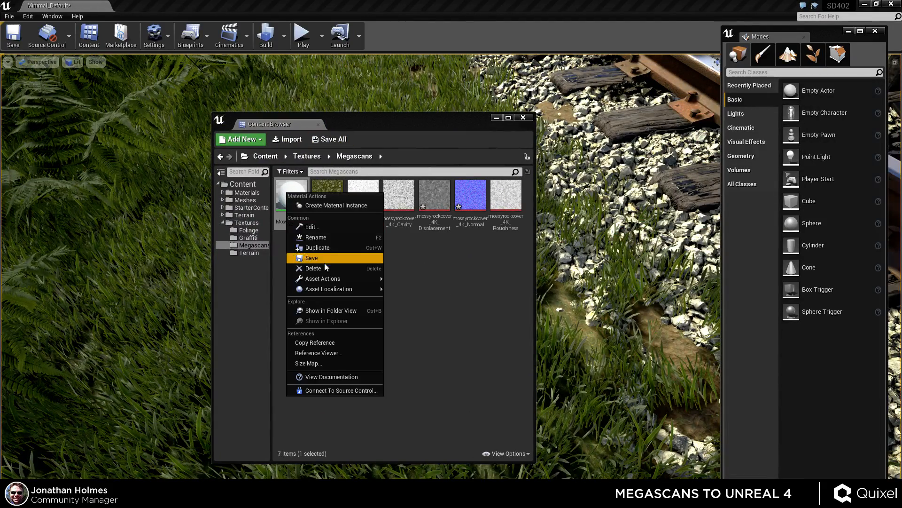
click(331, 206)
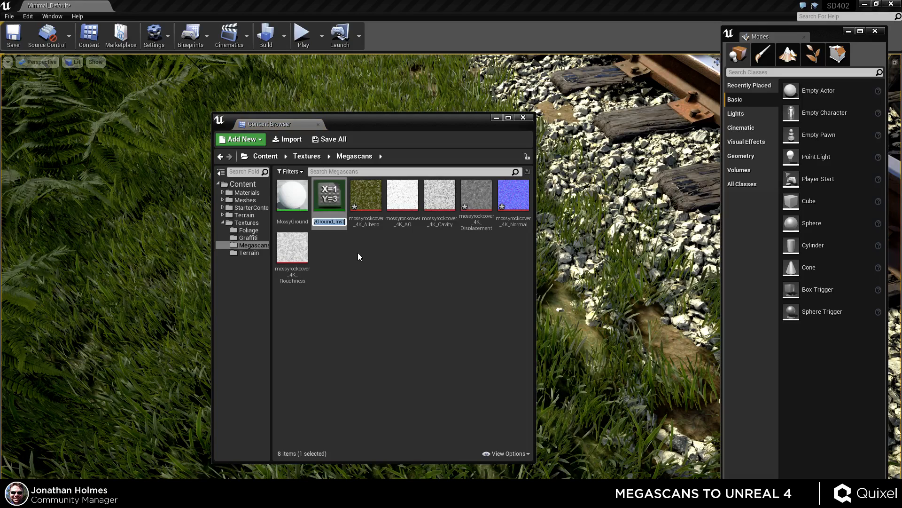
text(Mossg)
text(Ground2)
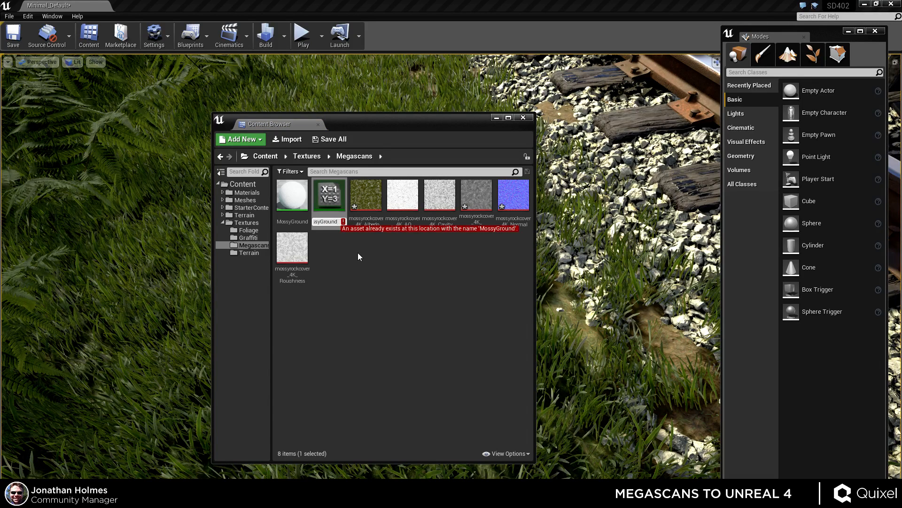
key(Return)
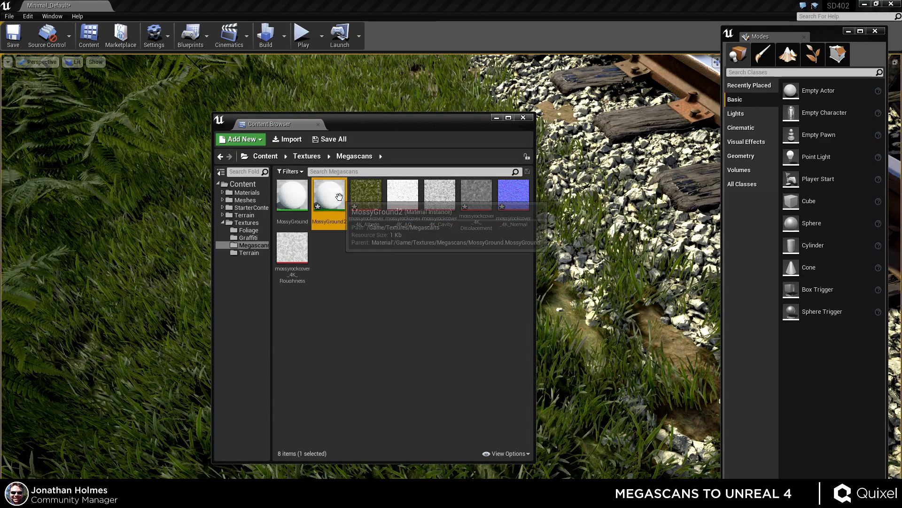
double_click(337, 193)
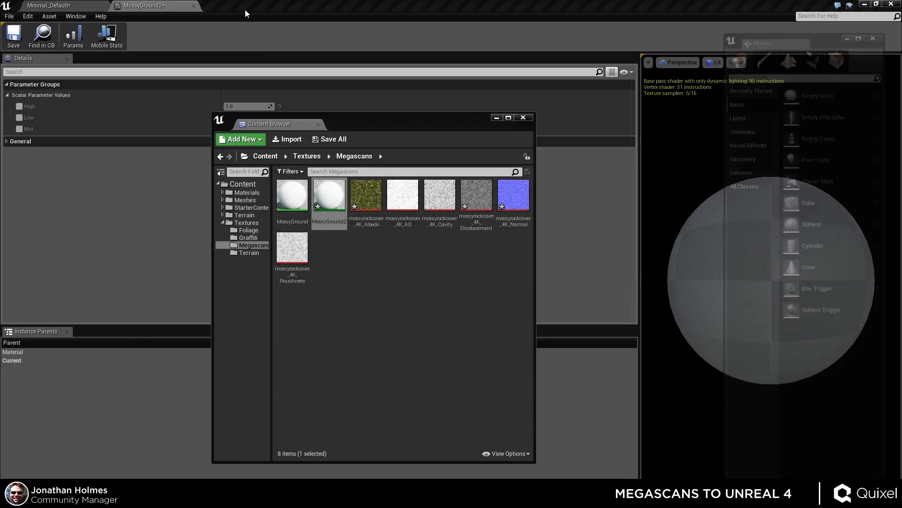
drag(480, 126, 0, 134)
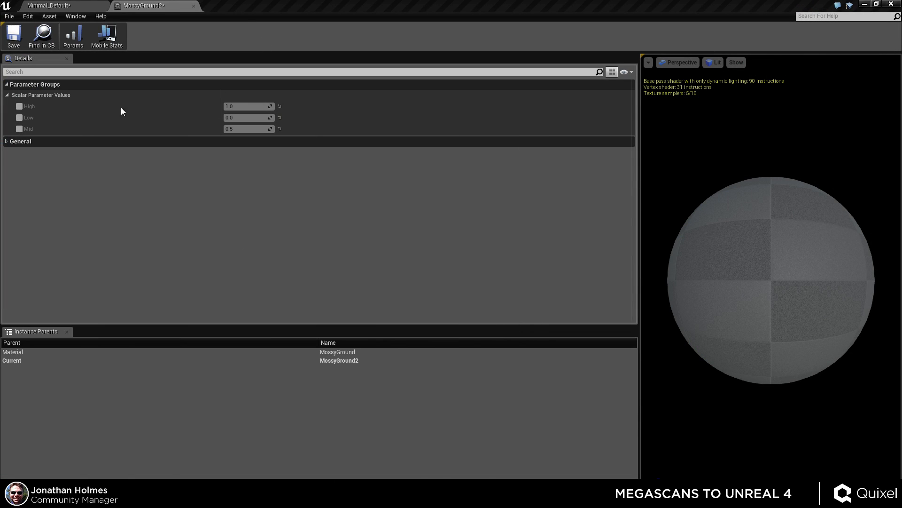
Enable the High, Low and Mid parameter overrides in the MossyGround2 material instance.
click(21, 107)
click(18, 127)
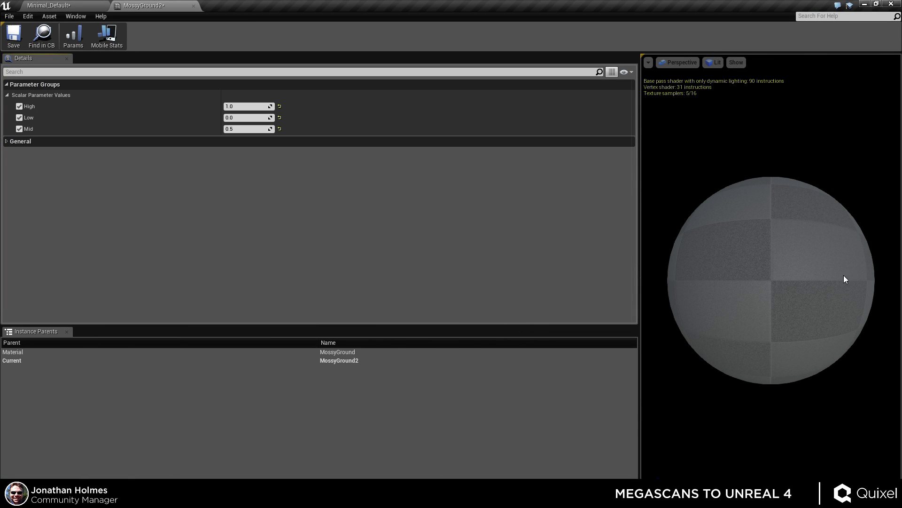
drag(845, 275, 818, 305)
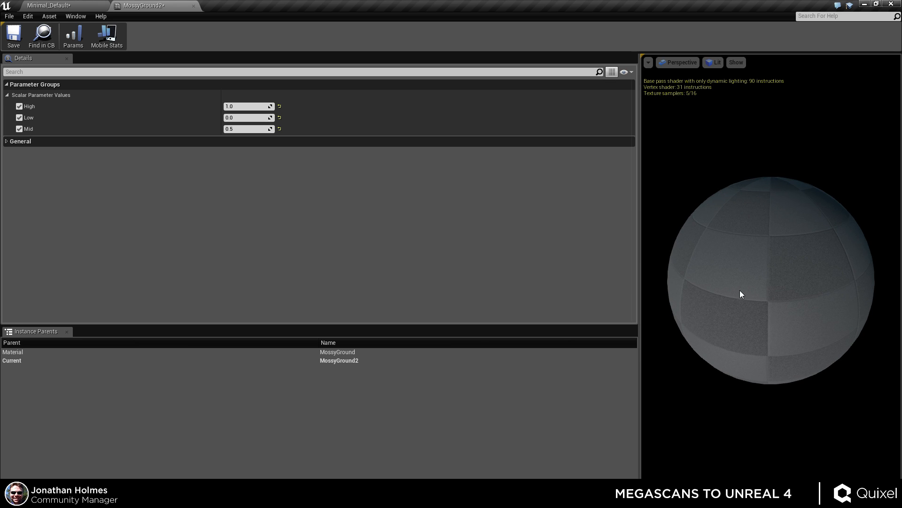
drag(741, 294, 781, 305)
In the MossyGround material, connect the normal map texture to Normal and the roughness texture to Roughness, then apply and save.
mouse_move(245, 8)
mouse_down()
mouse_move(346, 322)
mouse_move(254, 16)
mouse_move(262, 22)
mouse_move(235, 1)
mouse_up()
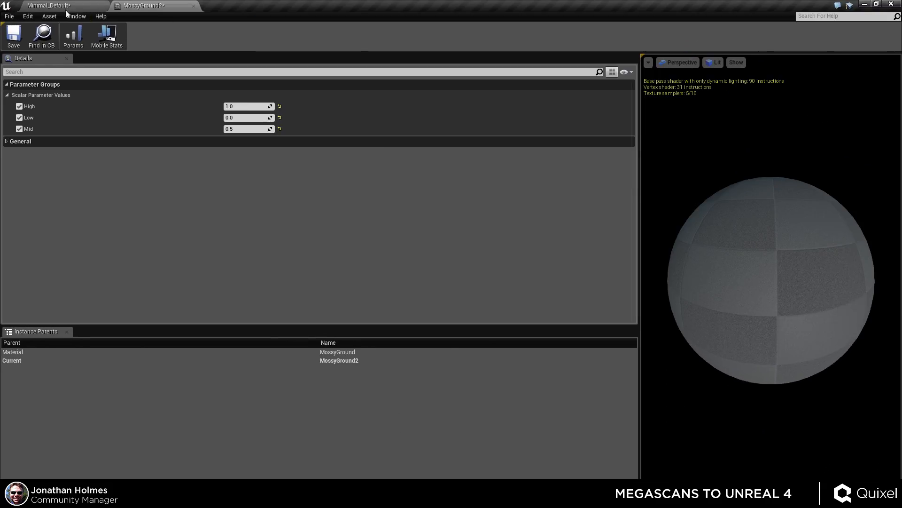
click(60, 6)
drag(0, 94, 233, 85)
drag(111, 89, 241, 8)
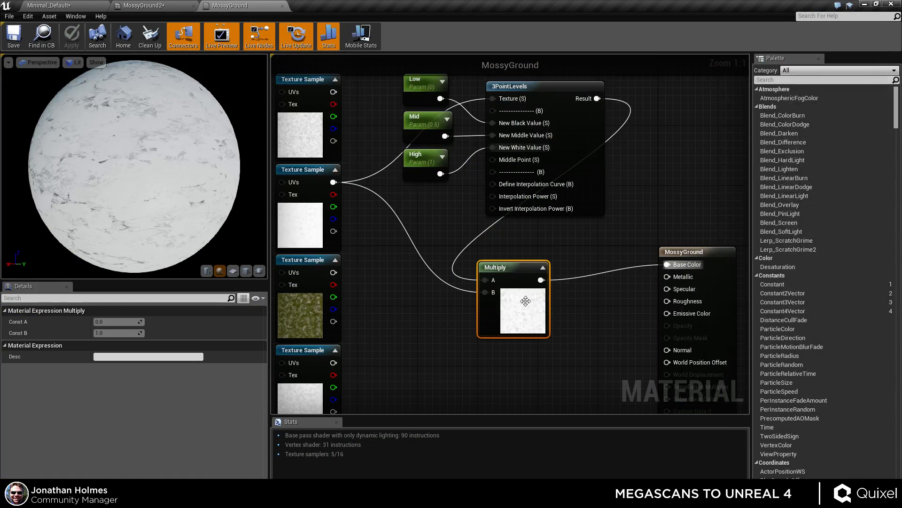
scroll(416, 241, down, 2)
right_drag(479, 298, 523, 221)
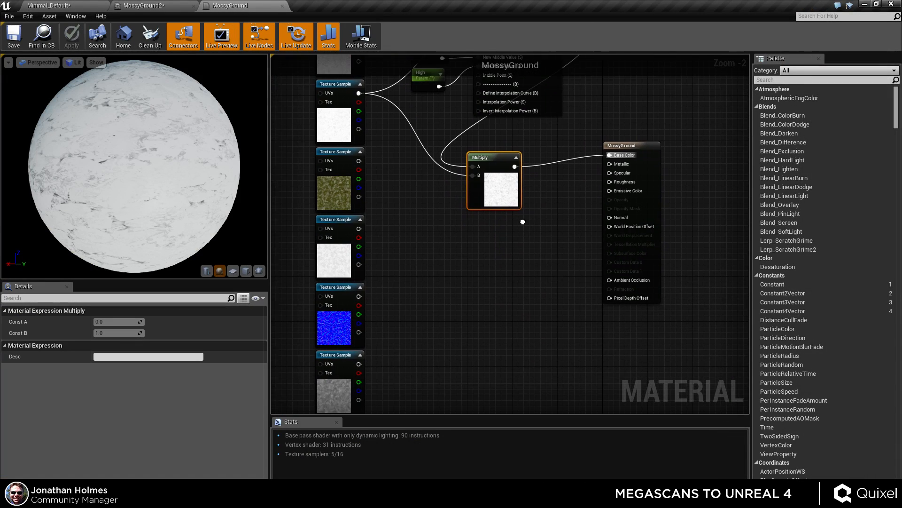
drag(358, 296, 610, 217)
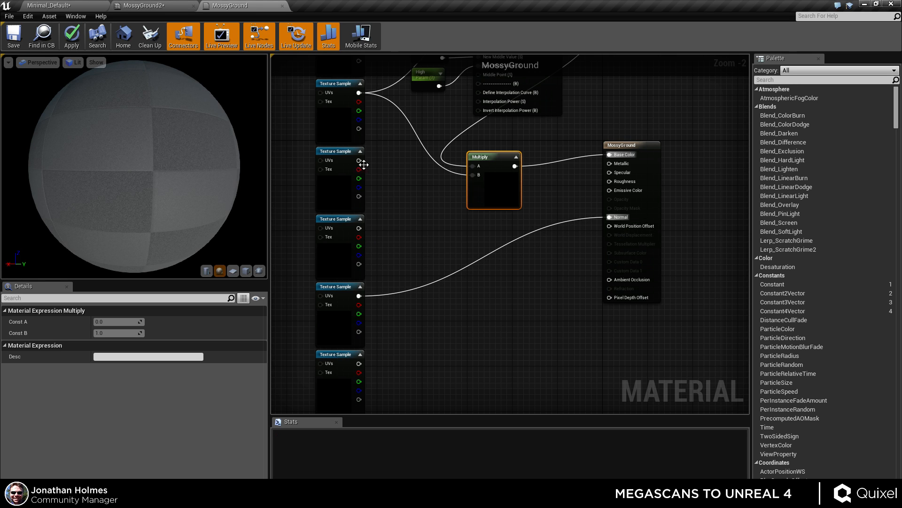
drag(358, 228, 610, 181)
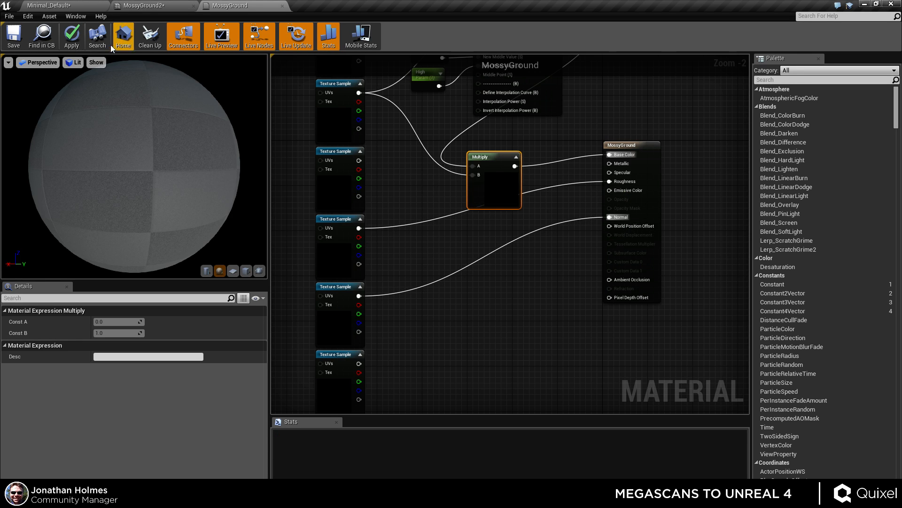
click(74, 37)
key(ctrl+s)
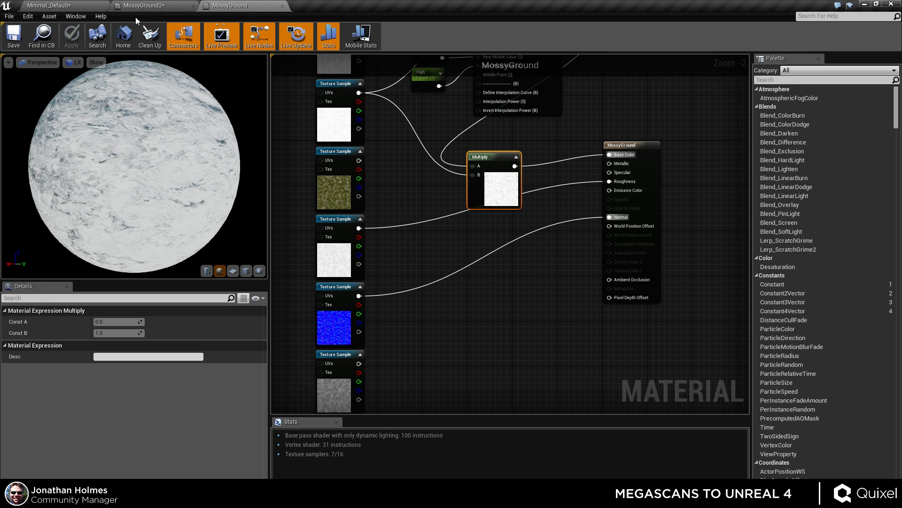
Try lowering the instance's High value to 0.1 and the High and Mid values to 0.0.
click(145, 7)
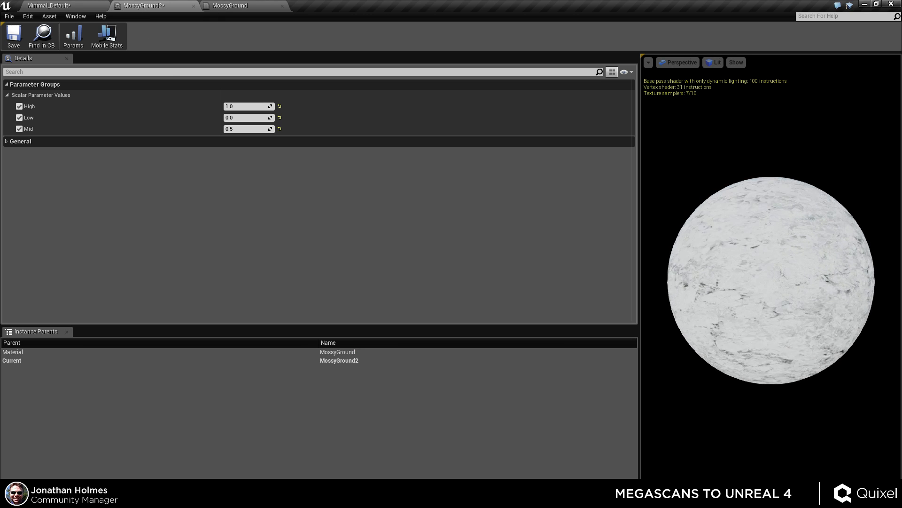
drag(790, 298, 764, 300)
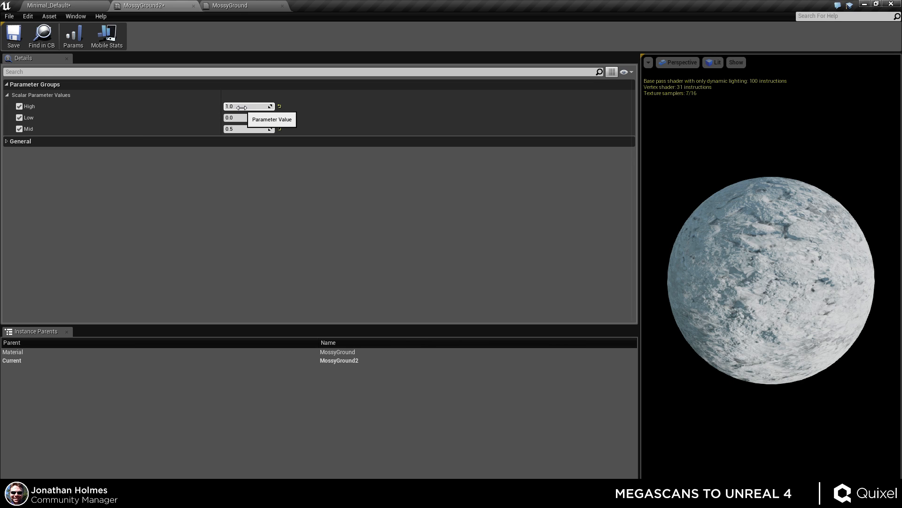
text(0.1)
key(Return)
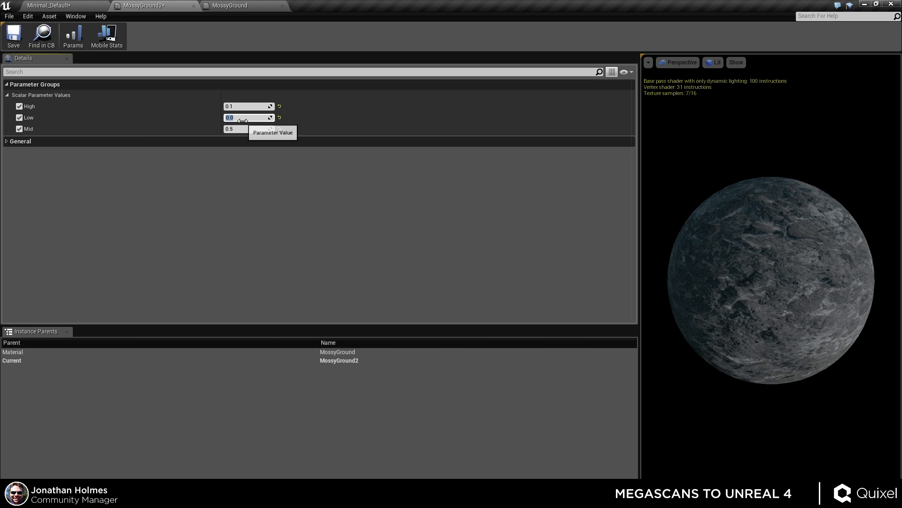
click(234, 106)
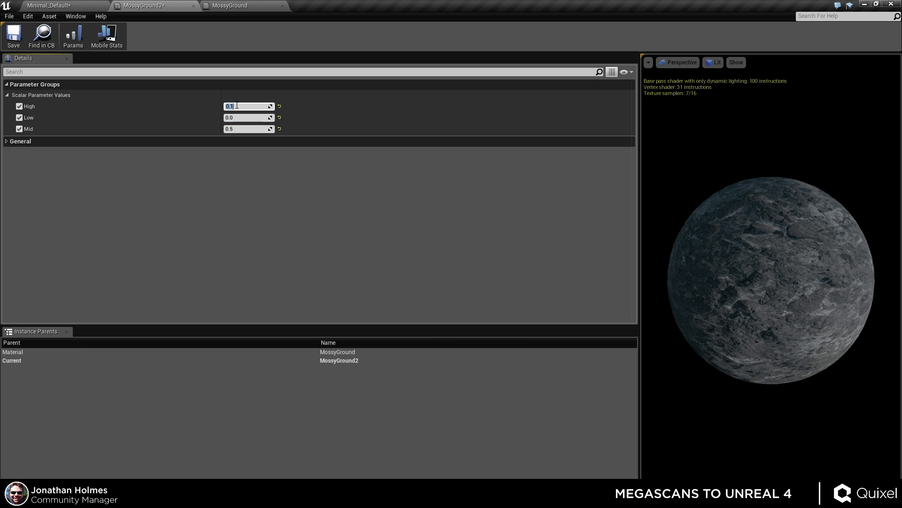
drag(239, 127, 217, 127)
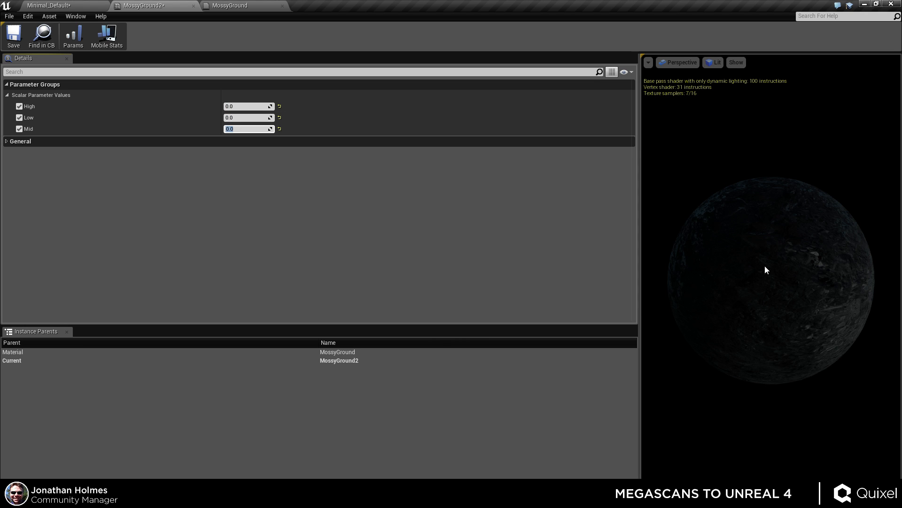
mouse_move(766, 265)
mouse_down()
mouse_move(721, 270)
mouse_move(771, 271)
mouse_up()
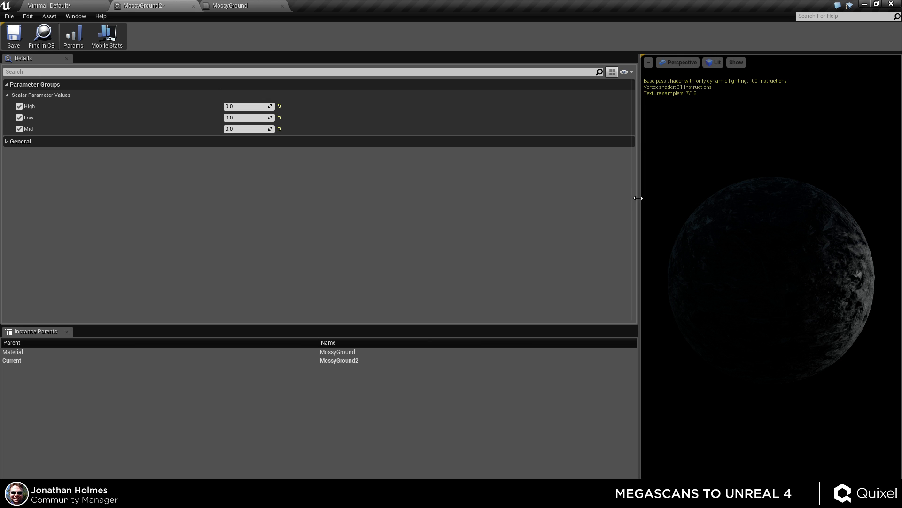
Set the instance's High to 2.0, Low to 0.45 and Mid to 1.0.
drag(639, 198, 254, 193)
mouse_move(617, 264)
mouse_down()
mouse_move(606, 265)
mouse_move(759, 316)
mouse_move(658, 318)
mouse_move(672, 324)
mouse_move(658, 331)
mouse_move(648, 310)
mouse_up()
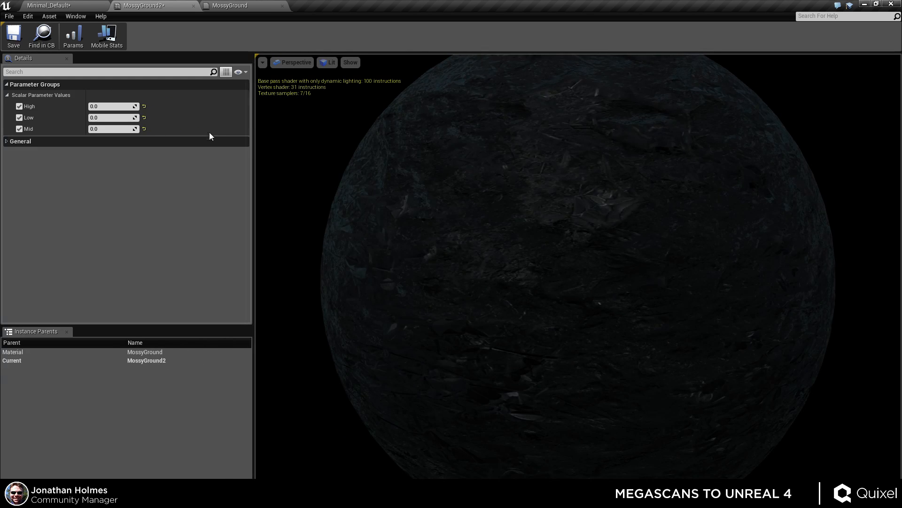
drag(399, 219, 451, 230)
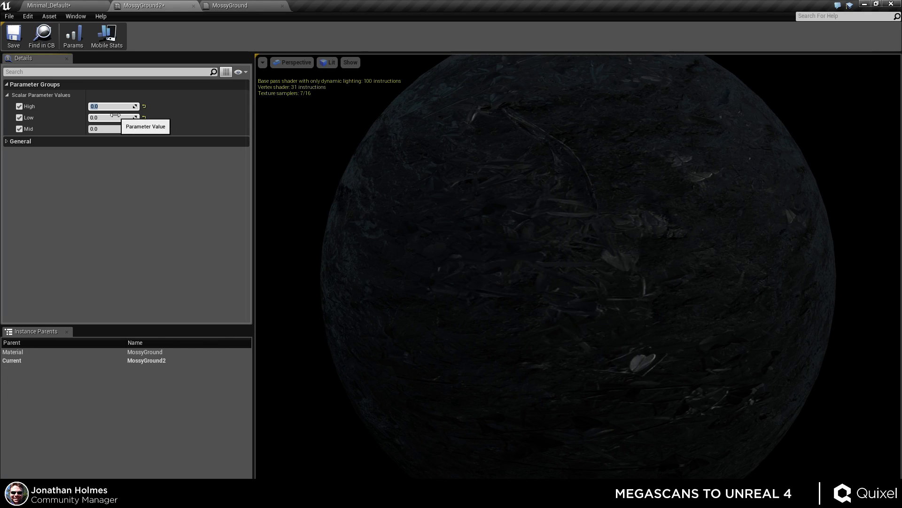
key(Return)
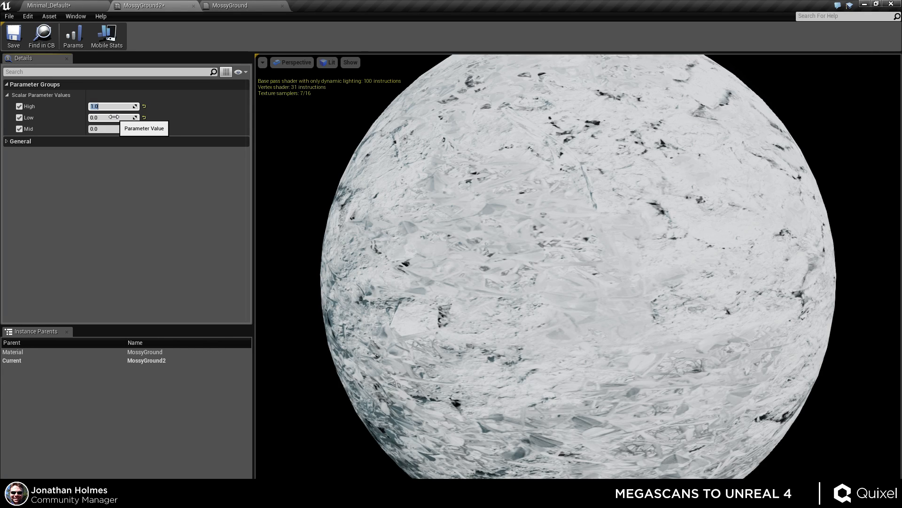
click(114, 117)
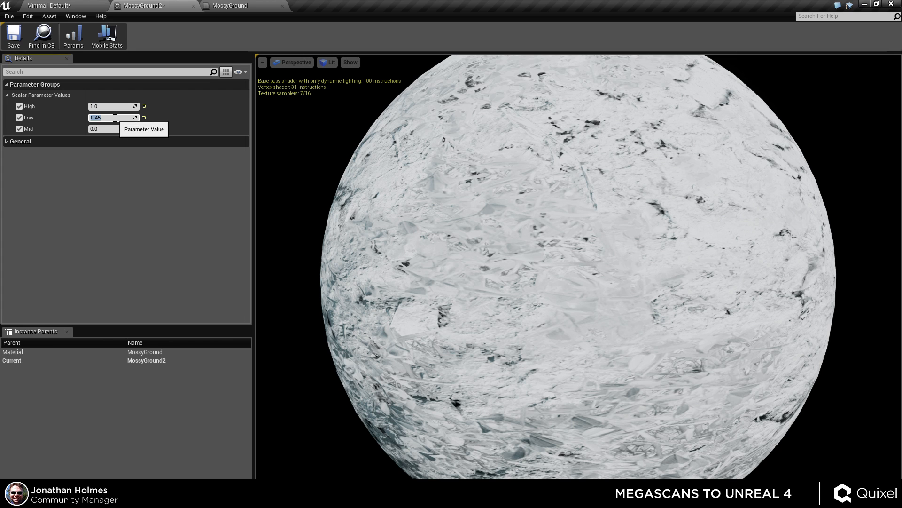
key(Return)
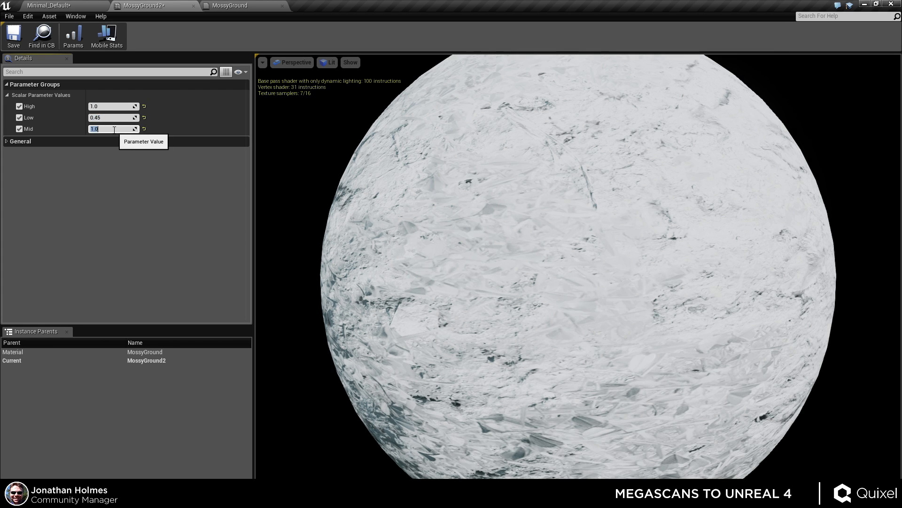
click(108, 107)
text(2)
key(Return)
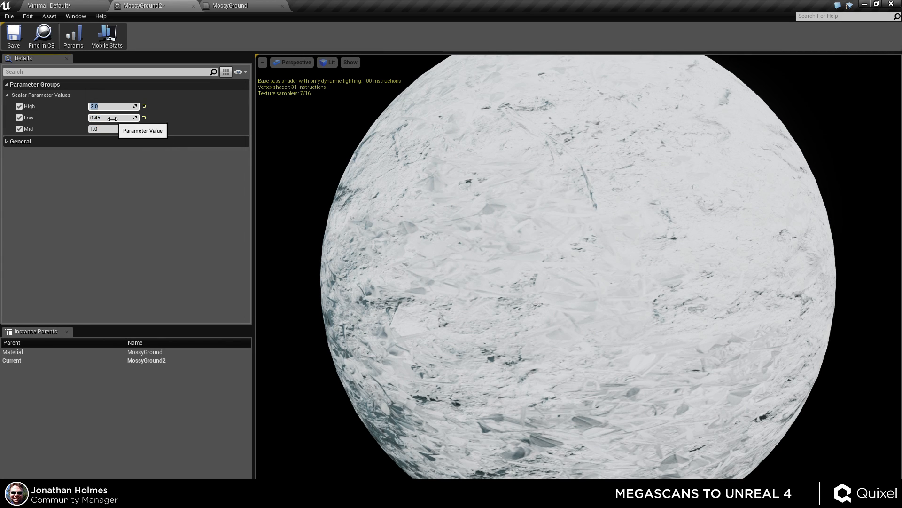
Delete the 3PointLevels node and its Low, Mid and High parameter nodes from the MossyGround graph.
click(227, 5)
right_drag(514, 67, 540, 212)
drag(548, 108, 443, 223)
key(Delete)
click(567, 217)
key(Delete)
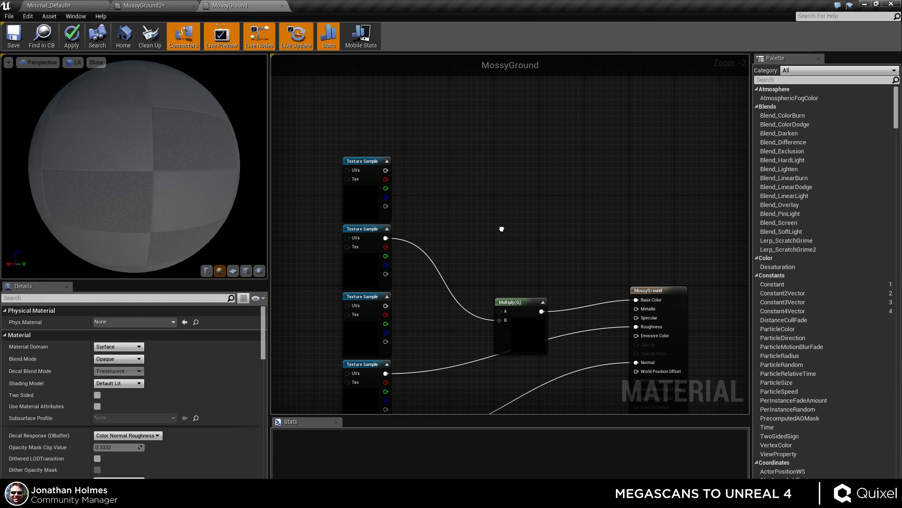
Add a constant and a new Multiply node beside the texture samples, and convert the constant to a parameter.
scroll(500, 141, up, 1)
right_drag(501, 224, 502, 185)
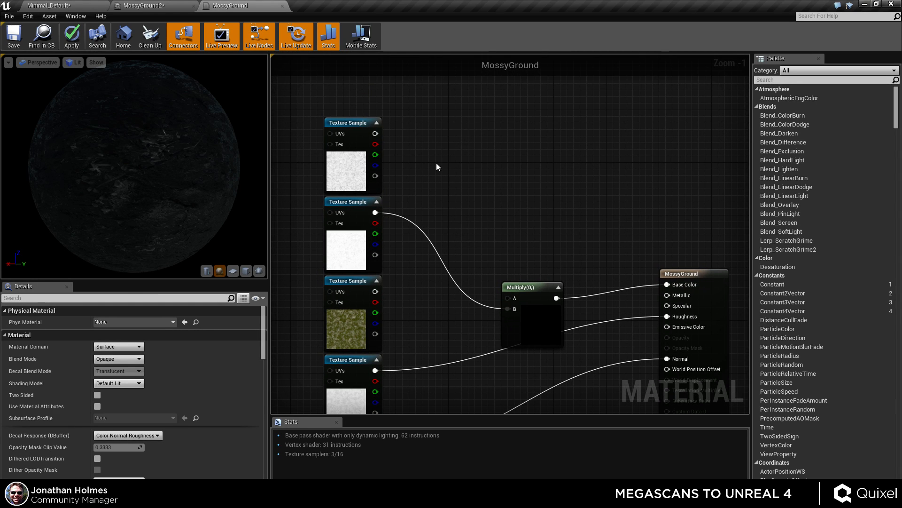
click(437, 164)
click(480, 174)
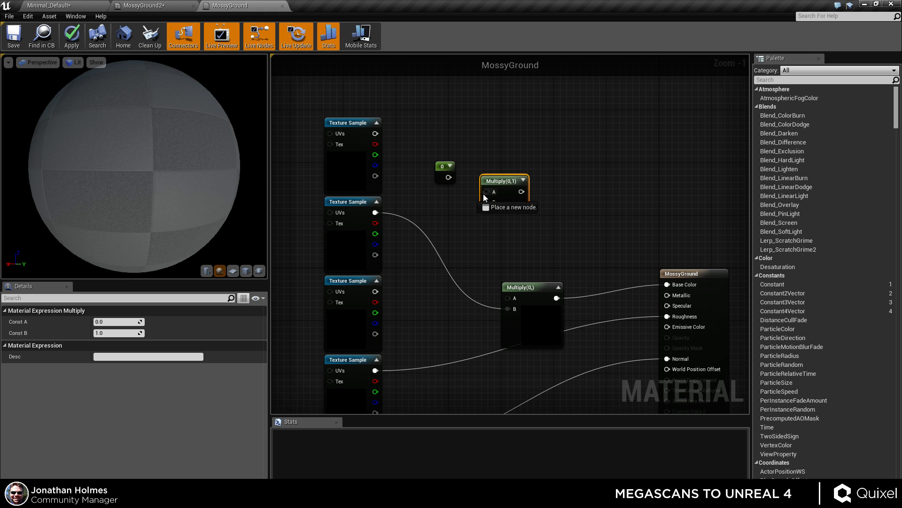
click(444, 170)
right_click(445, 168)
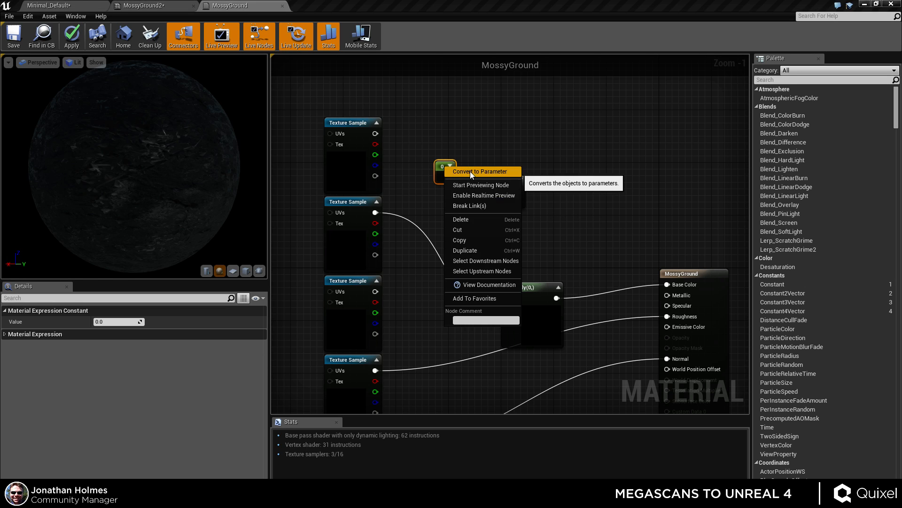
click(470, 171)
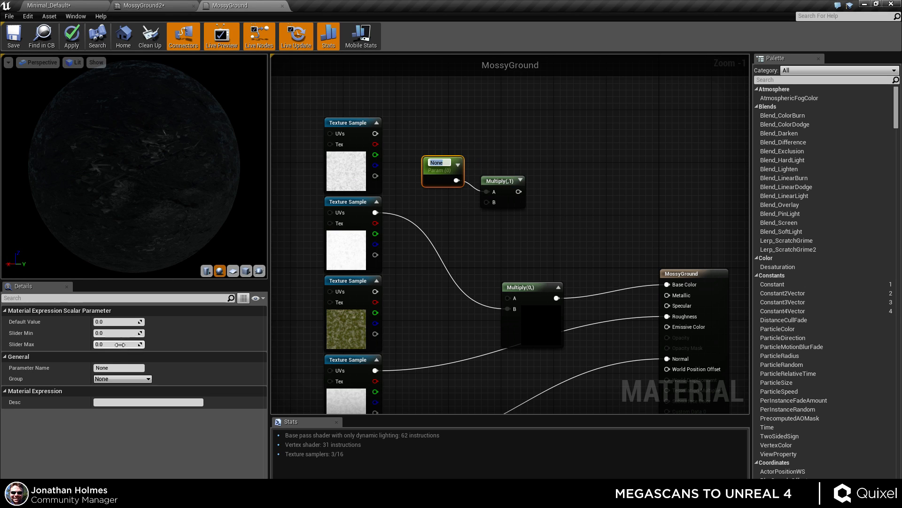
Name the new scalar parameter Strength.
click(108, 368)
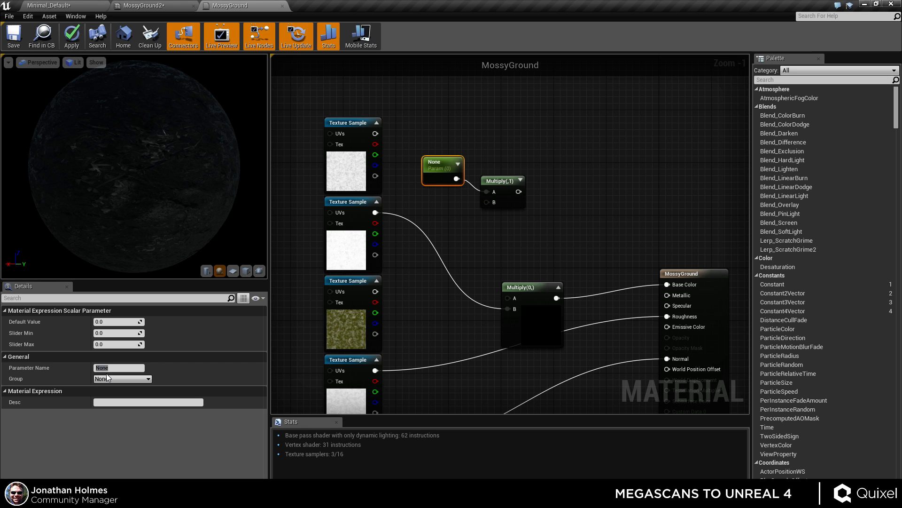
key(shift+c)
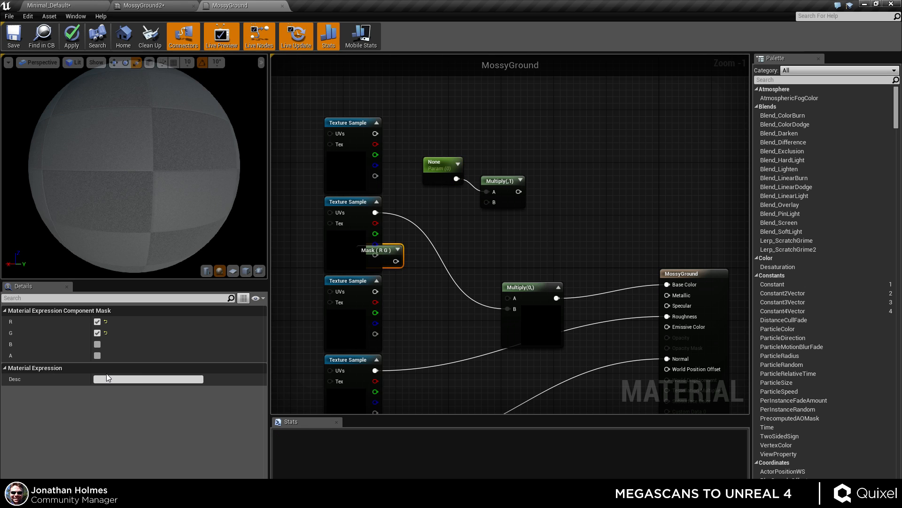
click(435, 172)
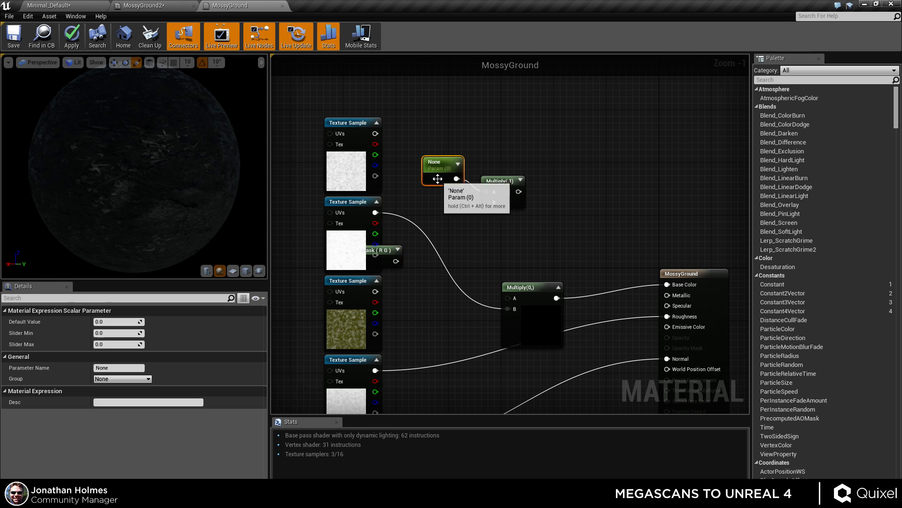
click(123, 369)
text(Strength)
key(Return)
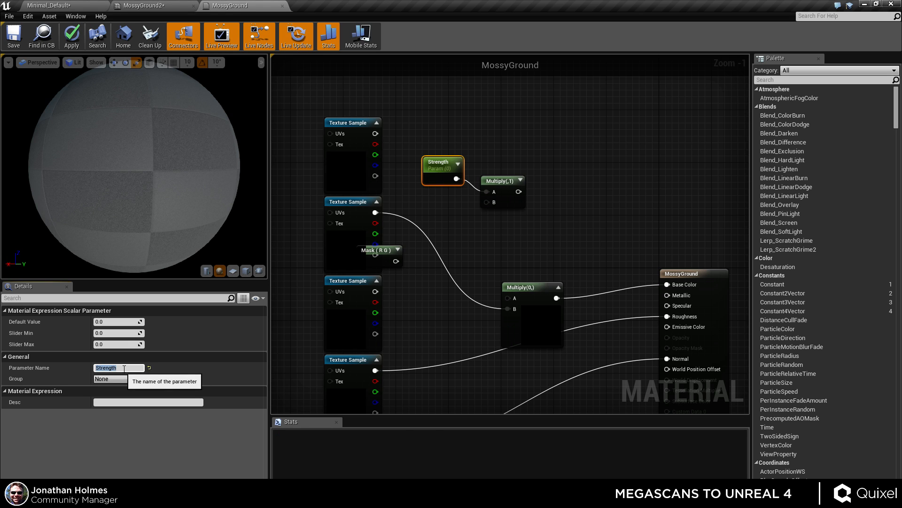
Delete the stray mask node and wire Strength times the AO texture sample into the main Multiply node's A input.
click(396, 247)
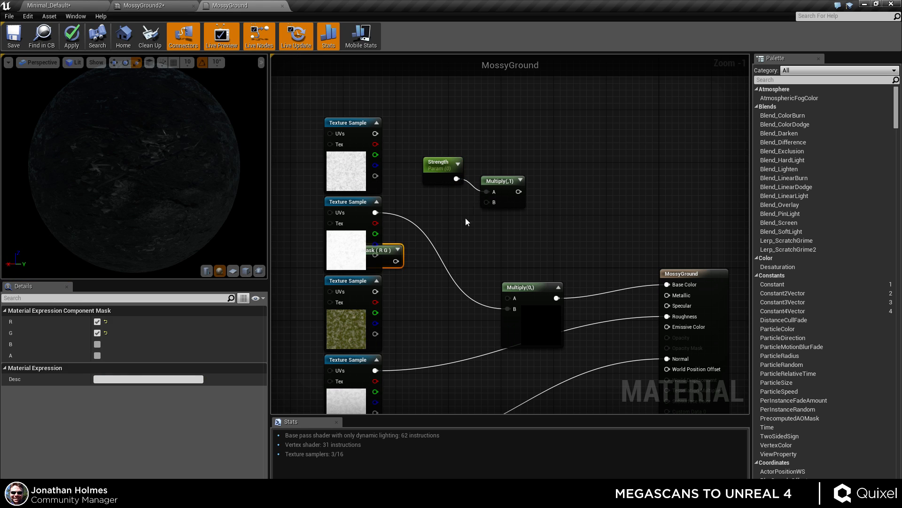
key(Delete)
drag(487, 202, 378, 213)
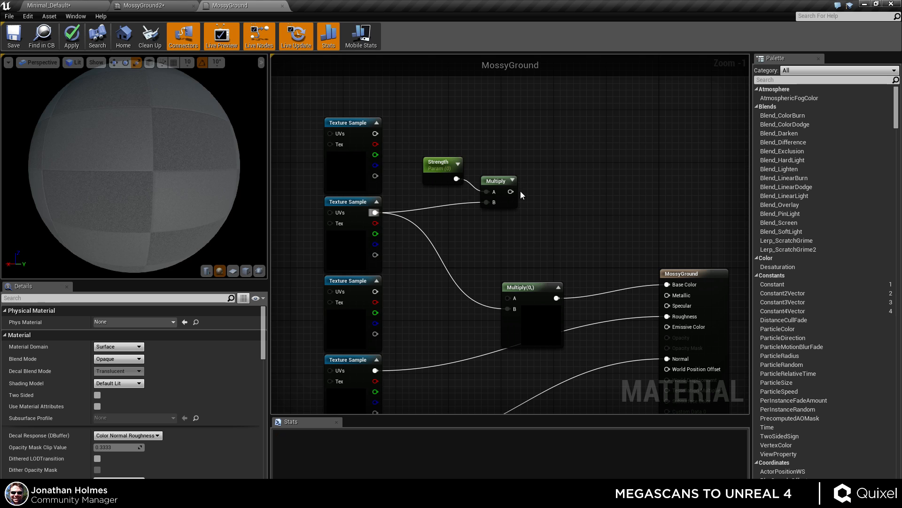
drag(511, 191, 509, 304)
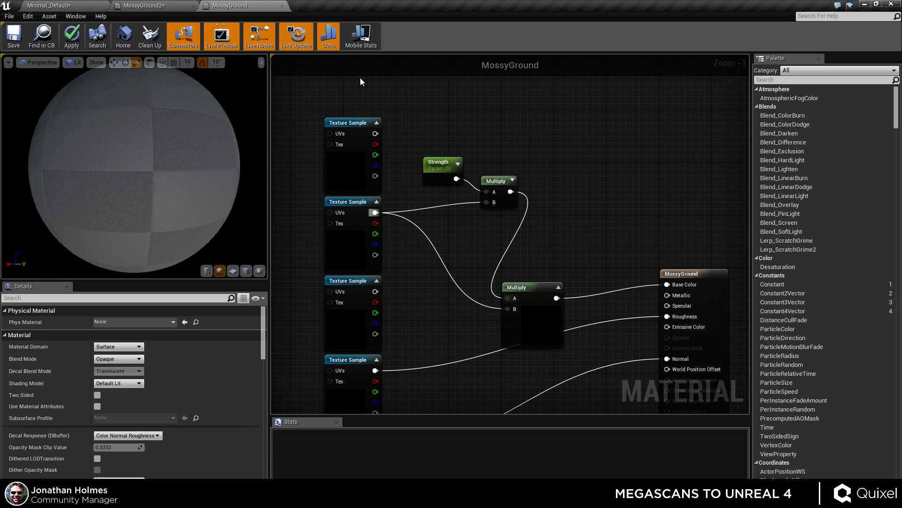
Apply the material change and set the MossyGround2 instance's Strength to 0.486239.
click(72, 35)
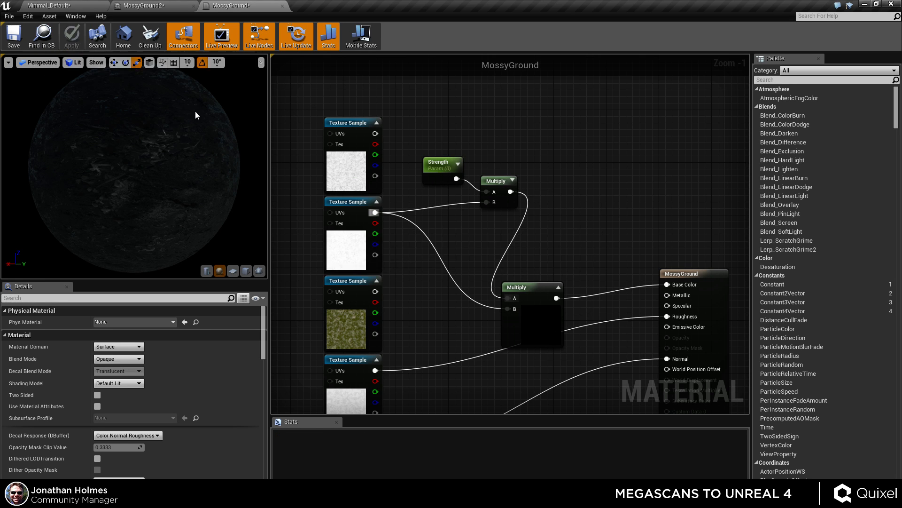
click(155, 6)
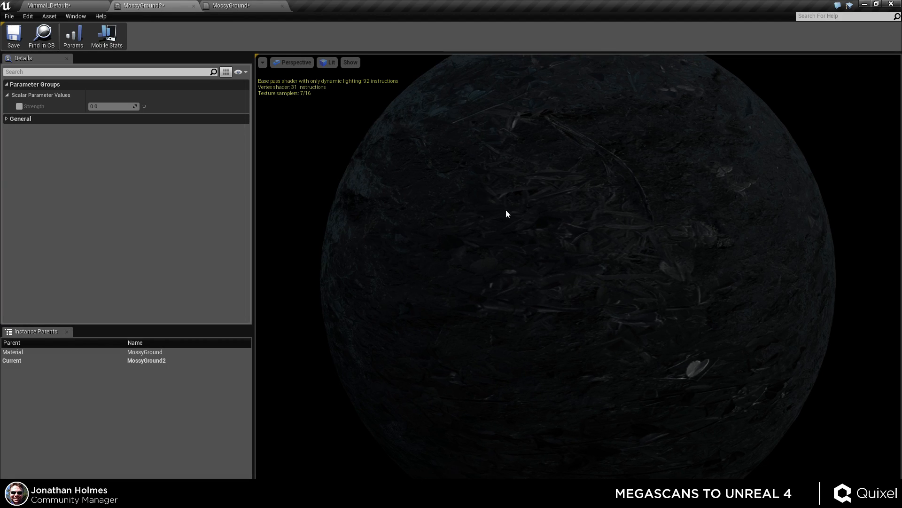
mouse_move(108, 106)
mouse_down()
mouse_move(146, 106)
mouse_move(99, 106)
mouse_move(113, 107)
mouse_up()
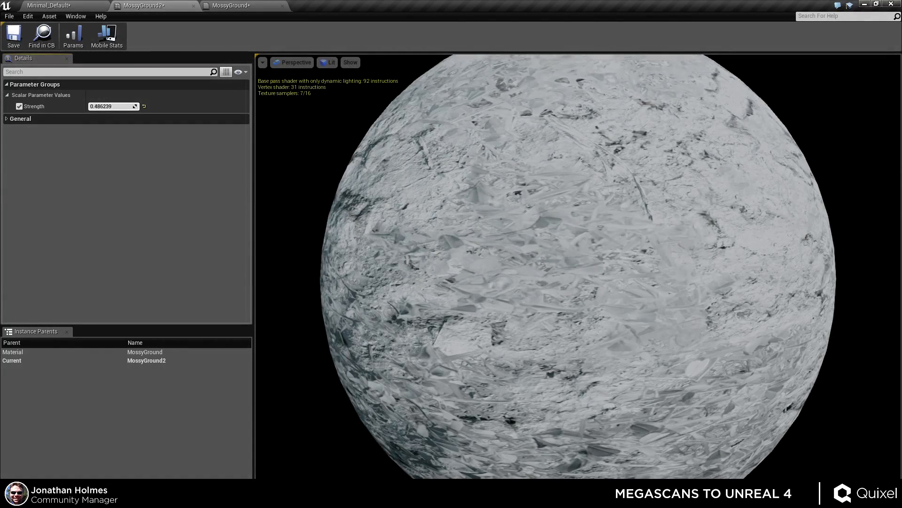
Wire the albedo texture sample into the main Multiply's A input and the Strength×AO product into its B input, then apply.
click(225, 7)
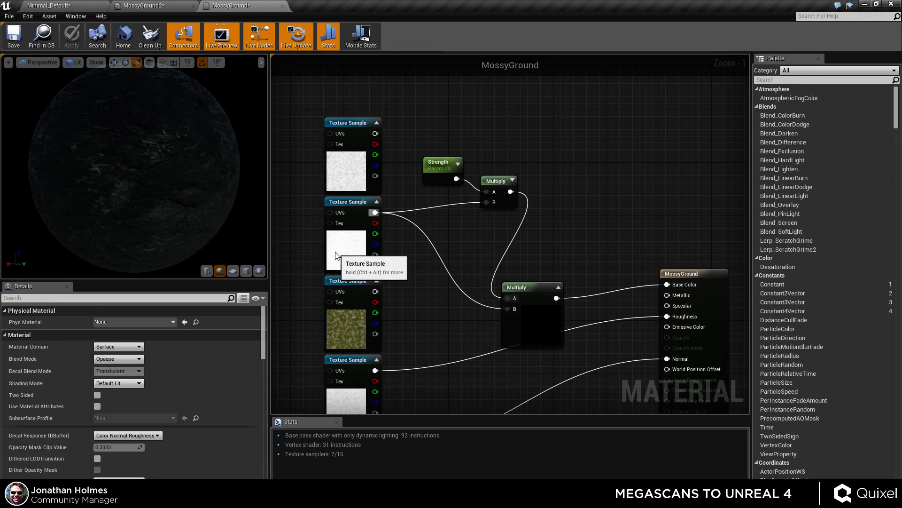
click(348, 242)
right_drag(427, 314, 414, 275)
click(521, 282)
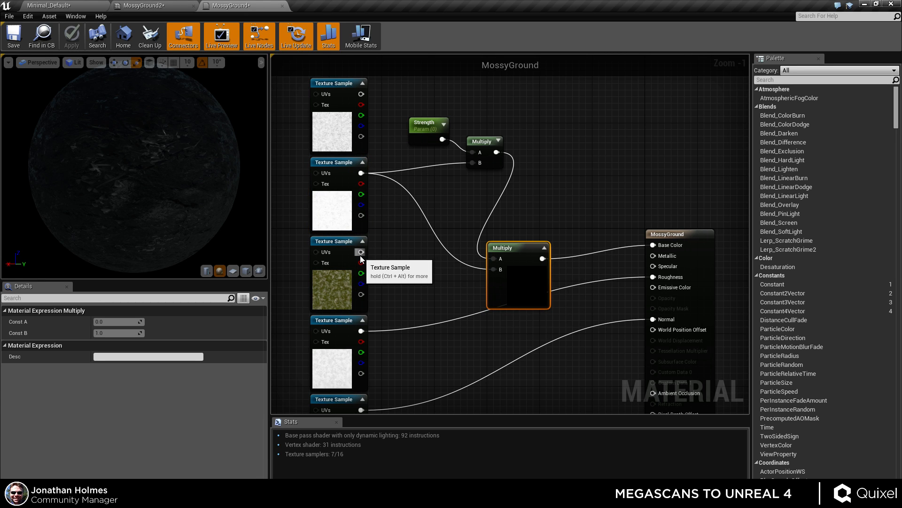
drag(360, 252, 496, 259)
drag(495, 151, 493, 269)
click(72, 41)
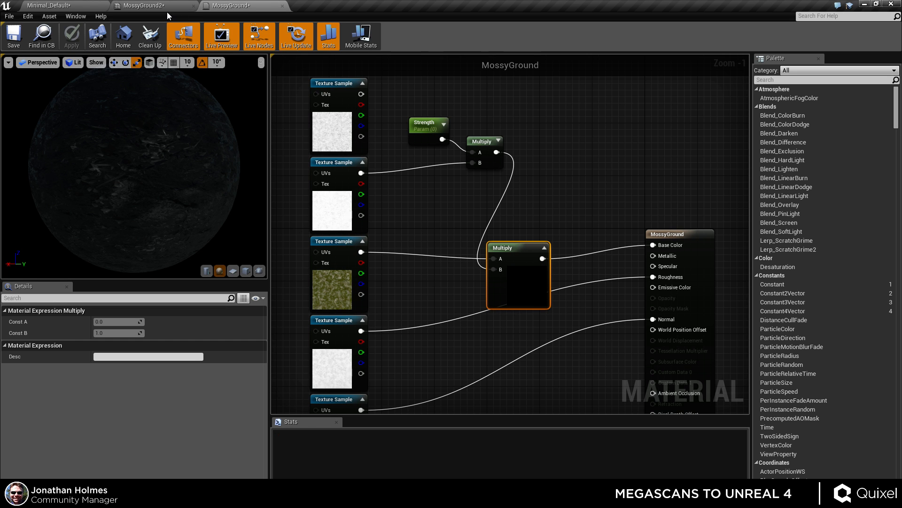
Adjust the MossyGround2 instance's Strength, ending at 1.0.
click(165, 10)
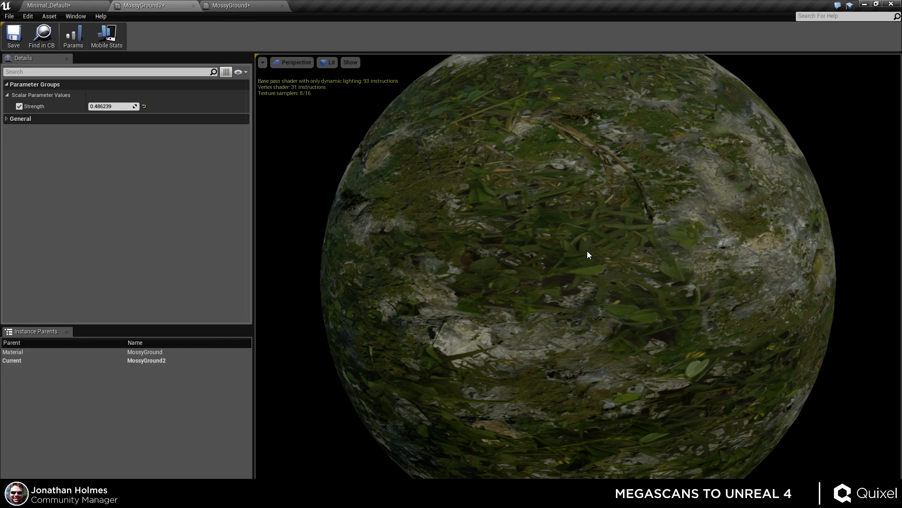
drag(108, 104, 141, 103)
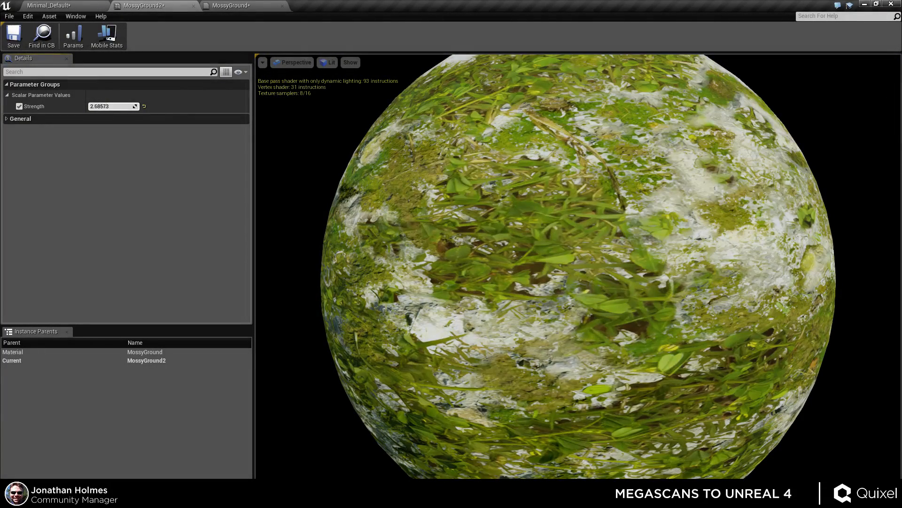
key(Return)
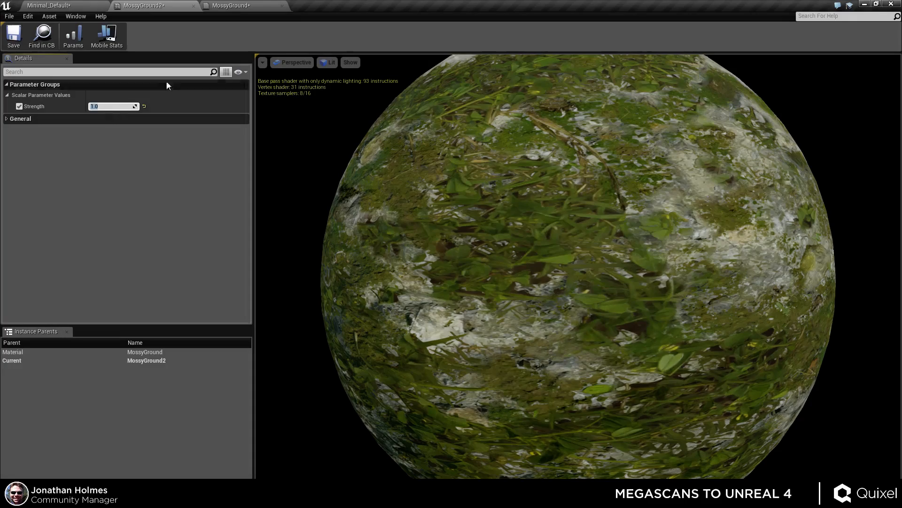
Delete the Strength parameter and its Multiply node from the MossyGround material graph.
click(249, 6)
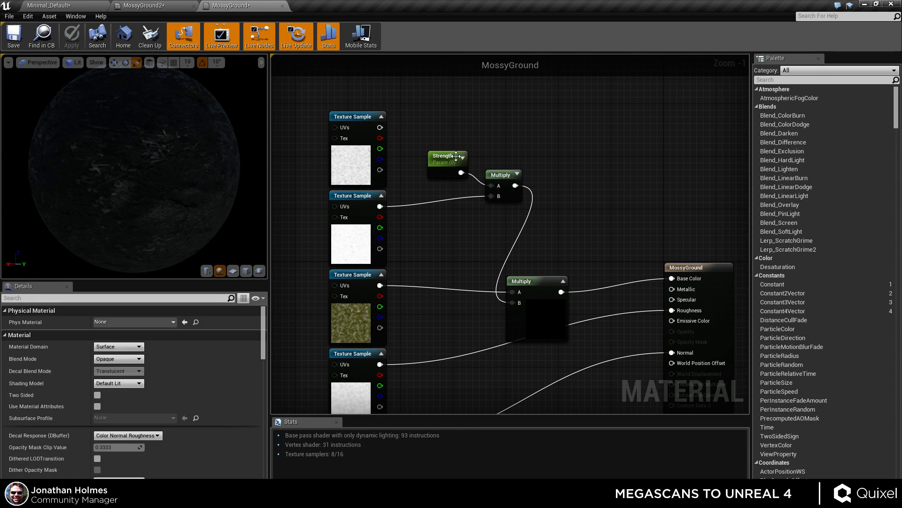
click(456, 156)
ctrl+click(501, 173)
key(Delete)
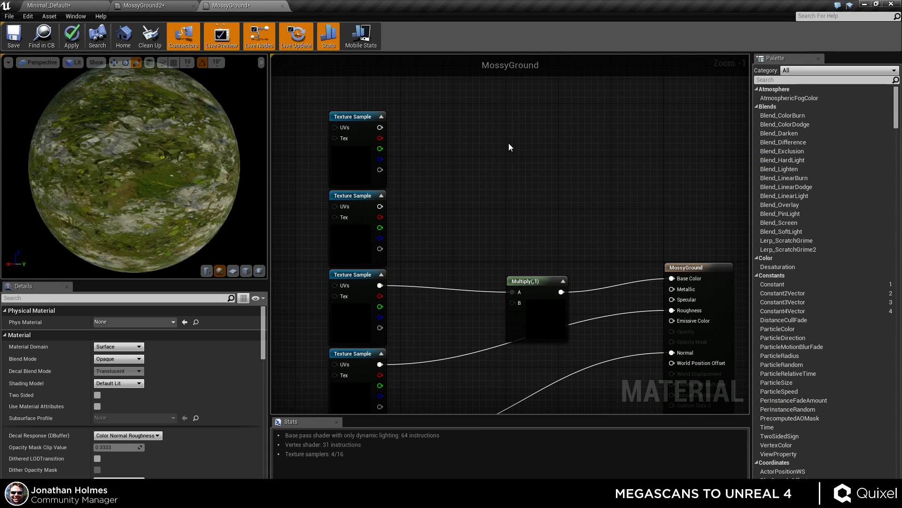
Add a 3PointLevels function node beside the AO texture sample.
right_click(509, 144)
text(point levels)
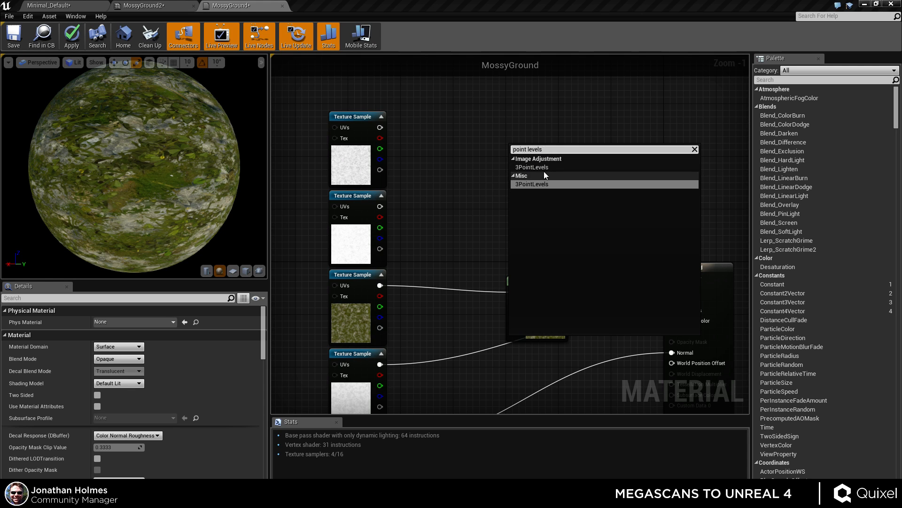
click(543, 169)
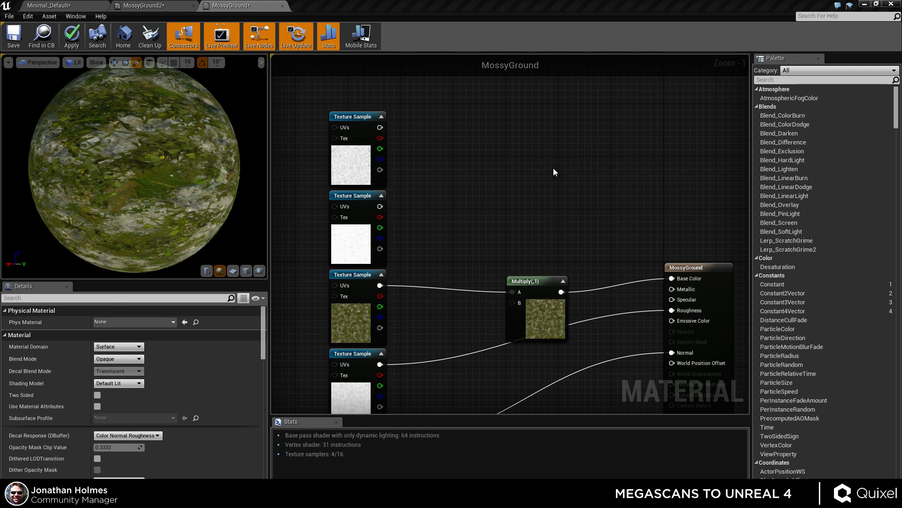
click(523, 335)
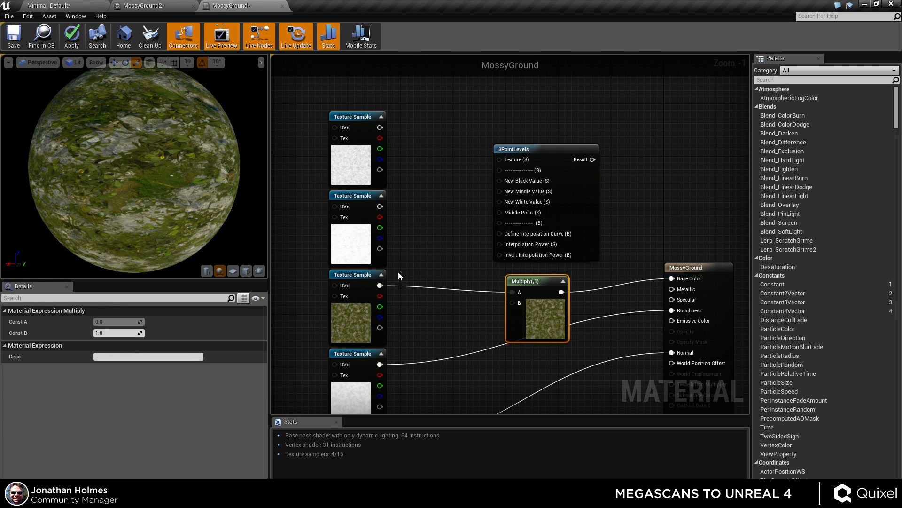
click(371, 257)
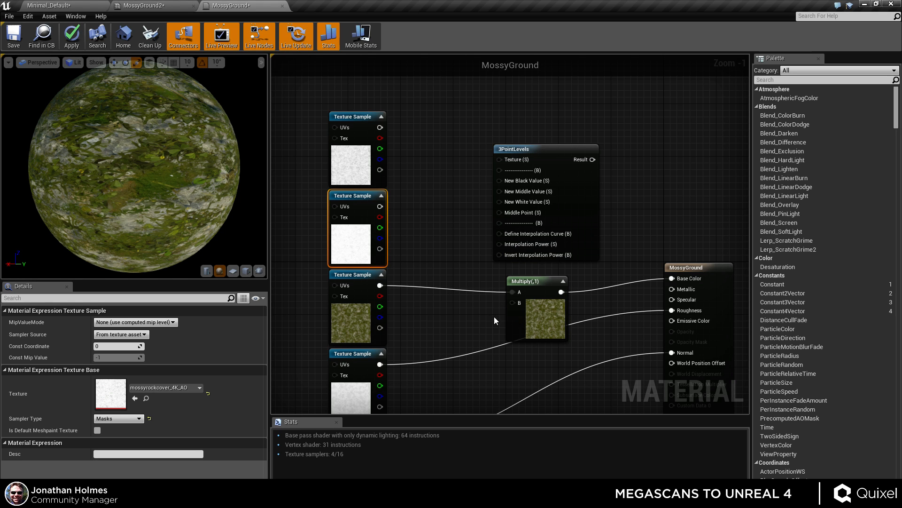
drag(571, 145, 584, 146)
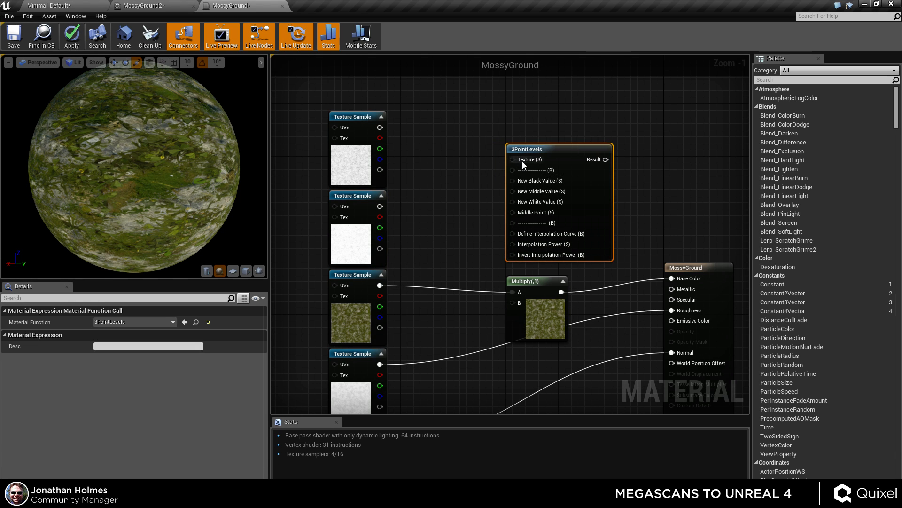
Add a scalar parameter named 1 next to the 3PointLevels node.
key(1)
click(459, 175)
right_click(463, 180)
click(498, 186)
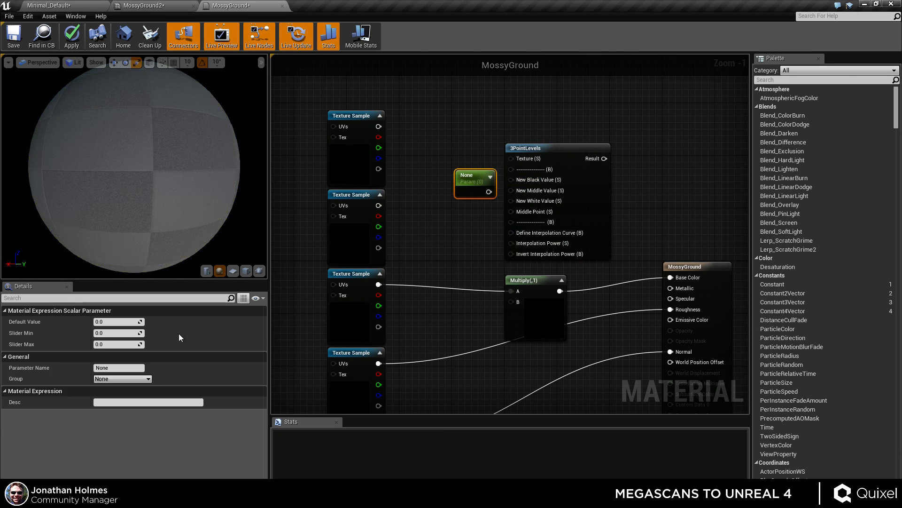
click(119, 368)
text(1)
key(Return)
drag(475, 190, 466, 170)
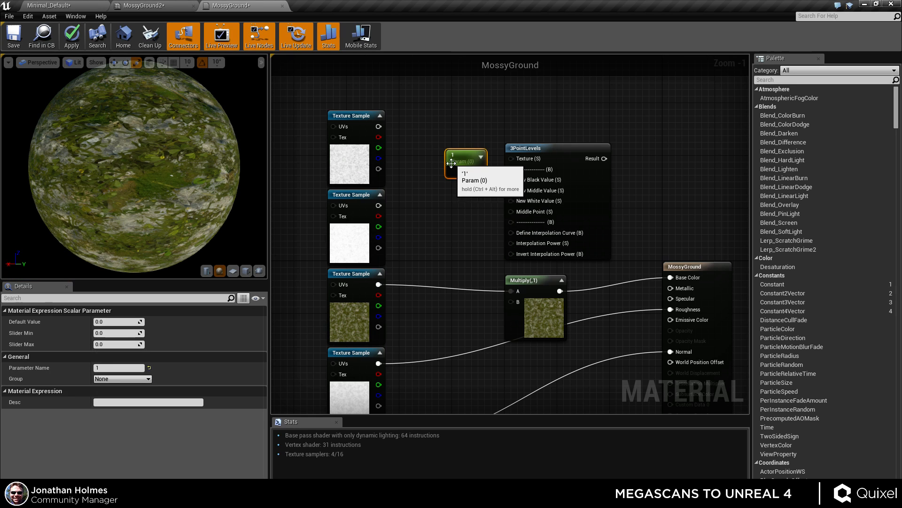
Duplicate the parameter, name the copy 2, and set its default value to 0.5.
key(ctrl+w)
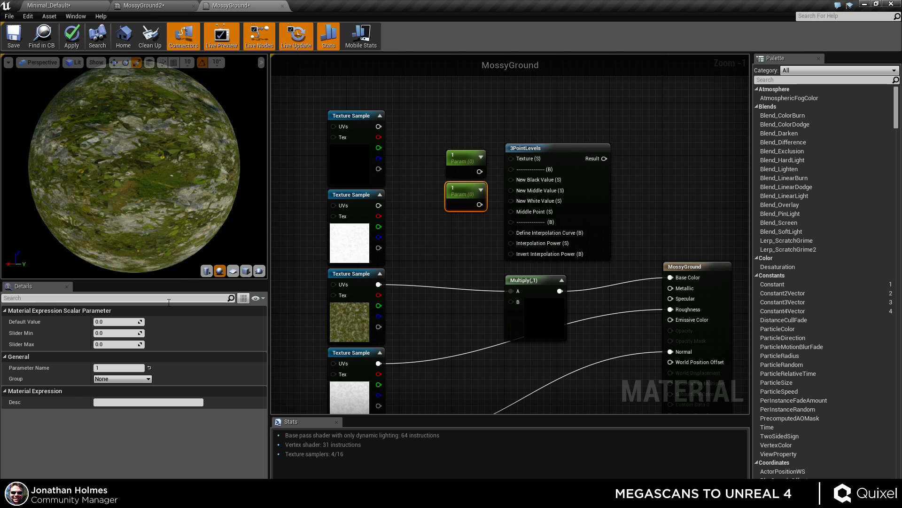
text(2)
key(Return)
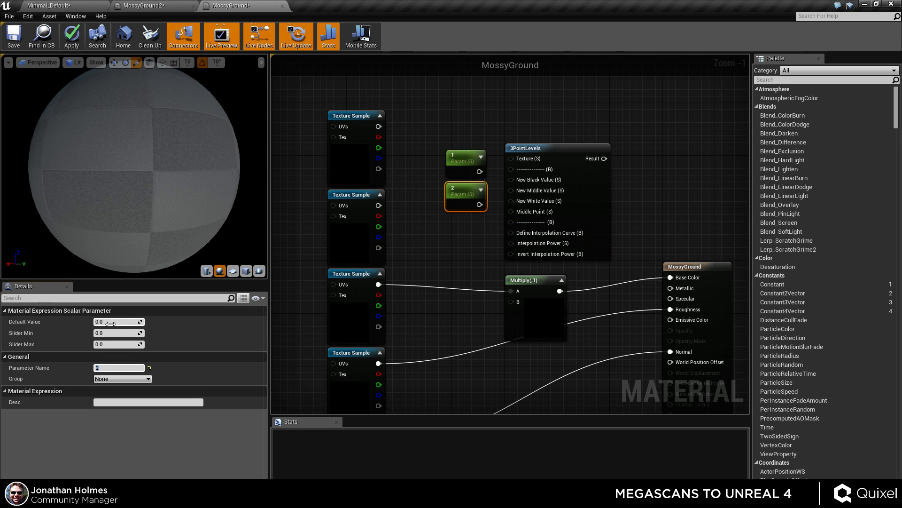
click(111, 324)
text(.5)
key(Return)
click(447, 235)
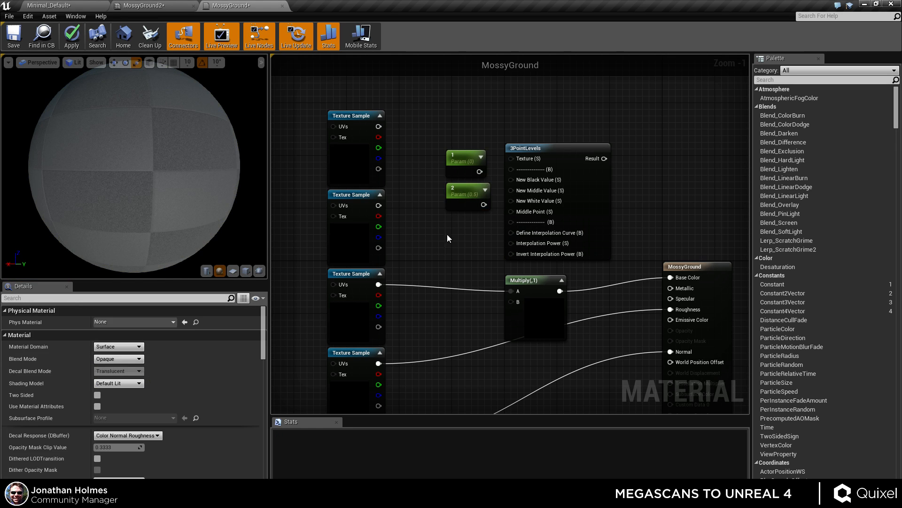
Duplicate parameter 2 and name the copy 3 with a default value of 1.
click(465, 192)
key(ctrl+w)
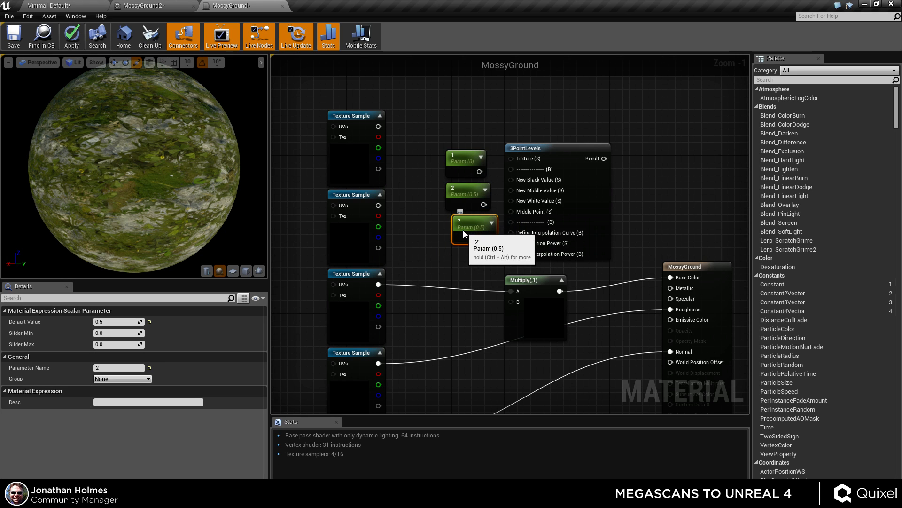
drag(463, 231, 457, 229)
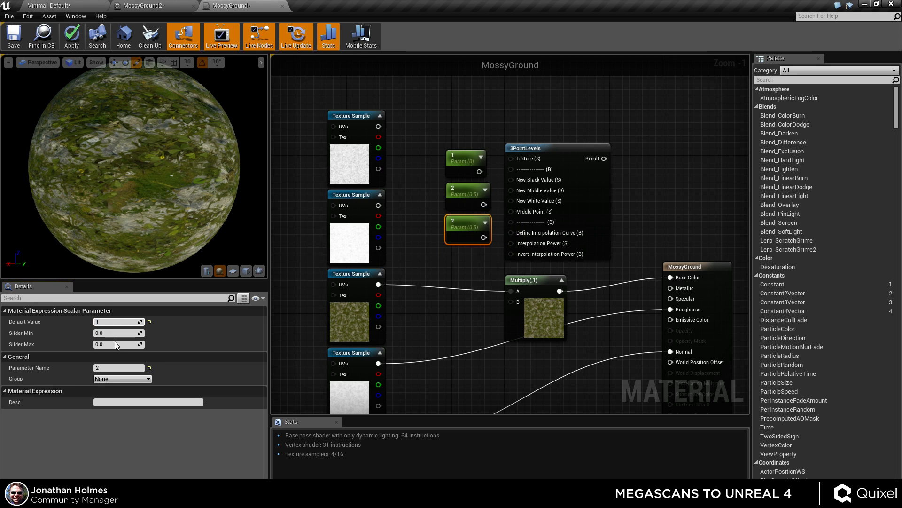
click(115, 367)
text(3)
Connect the AO texture and parameters 1, 2, 3 into 3PointLevels, feed its Result to the Multiply's B input, and apply.
drag(480, 238, 378, 205)
drag(600, 159, 511, 303)
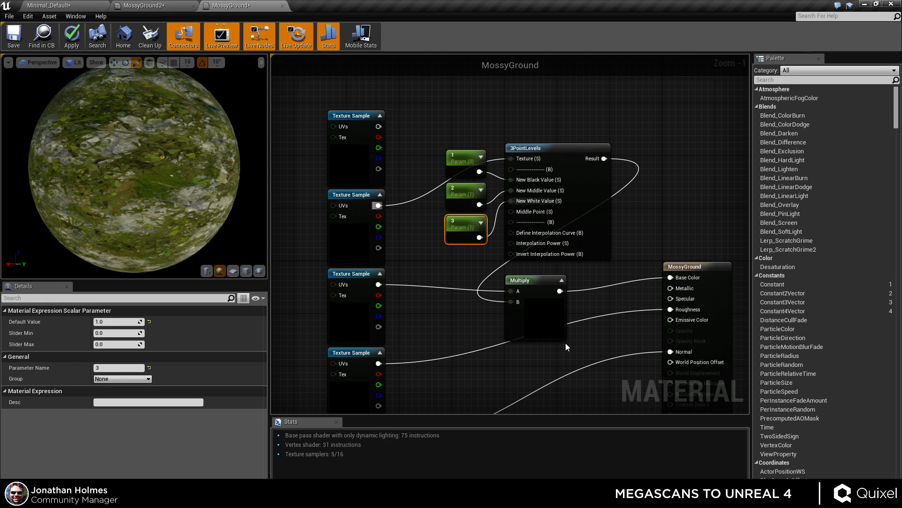
click(77, 36)
Enable overrides for parameters 1, 2 and 3 in the MossyGround2 instance.
click(157, 7)
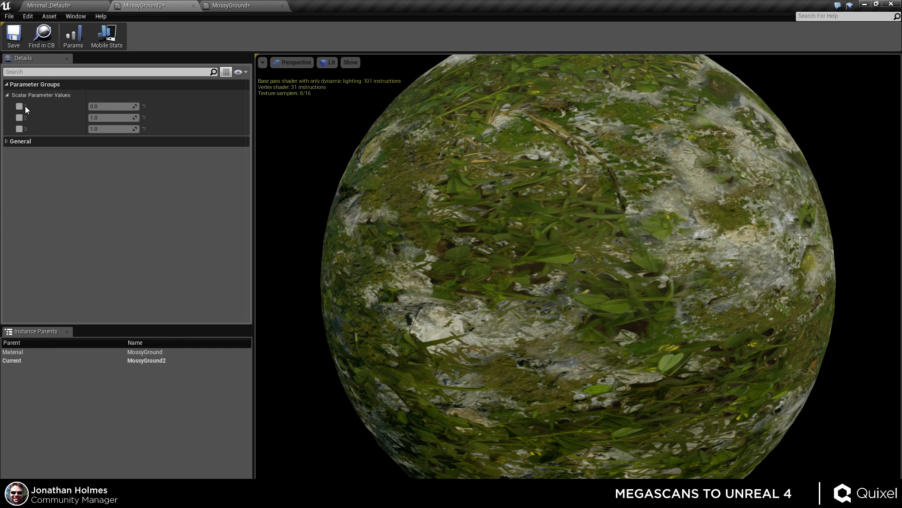
click(20, 106)
click(19, 117)
click(19, 129)
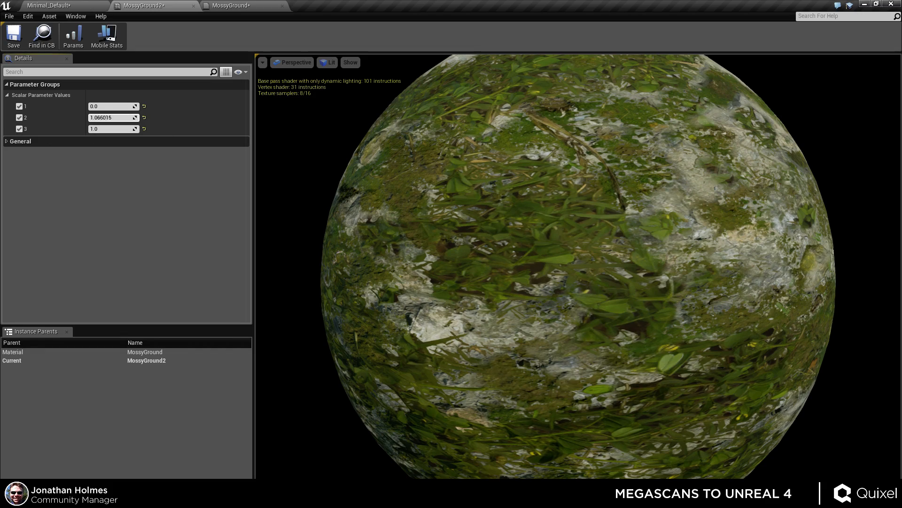
Set instance parameter 2 to 1 and parameter 1 to 0.
mouse_move(113, 118)
mouse_down()
mouse_move(141, 118)
mouse_move(108, 118)
mouse_up()
text(1)
key(Return)
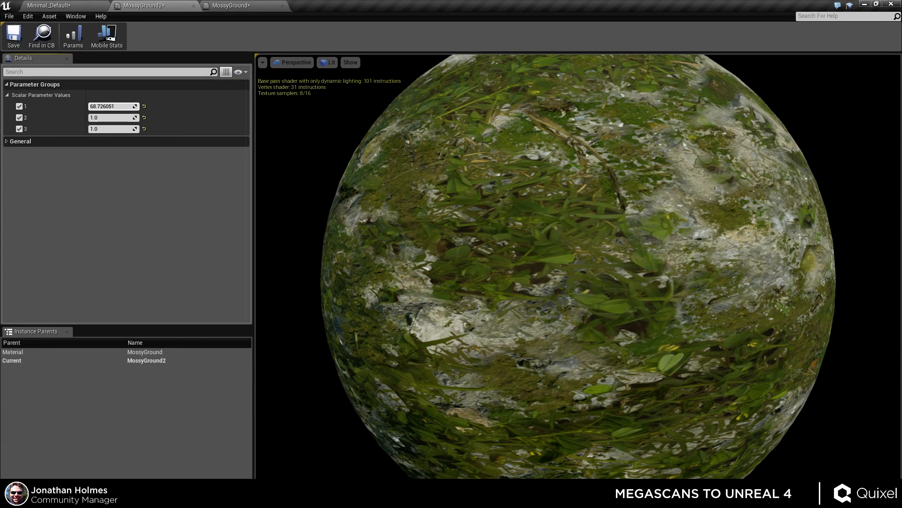
text(0)
key(Return)
Try a higher value for parameter 3, then set it back to 1.
mouse_move(120, 129)
mouse_down()
mouse_move(128, 129)
mouse_move(107, 130)
mouse_move(127, 126)
mouse_move(103, 117)
mouse_move(138, 128)
mouse_up()
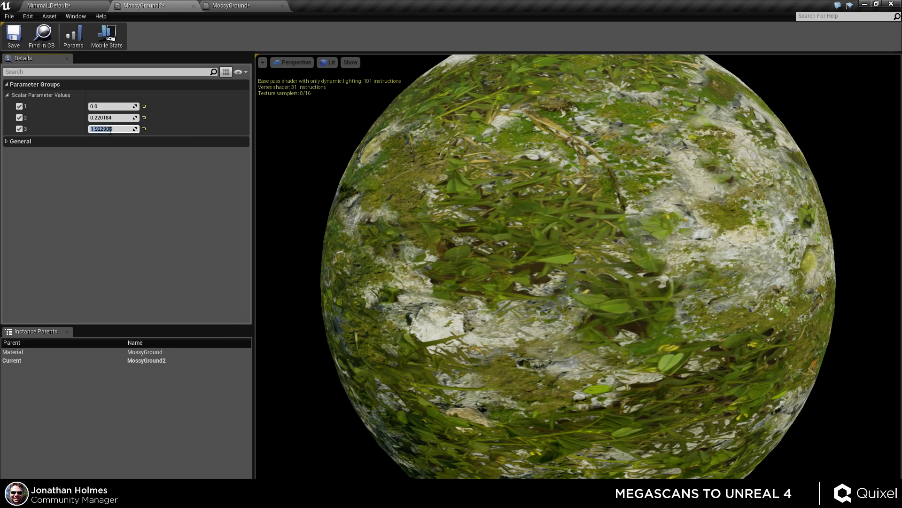
key(BackSpace)
text(1)
key(Return)
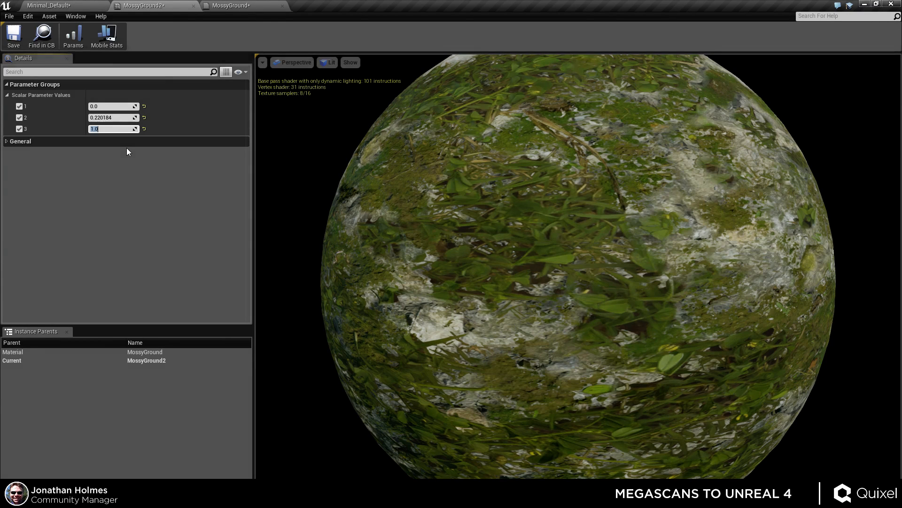
Adjust instance parameter 2 to about 0.073.
drag(113, 117, 136, 118)
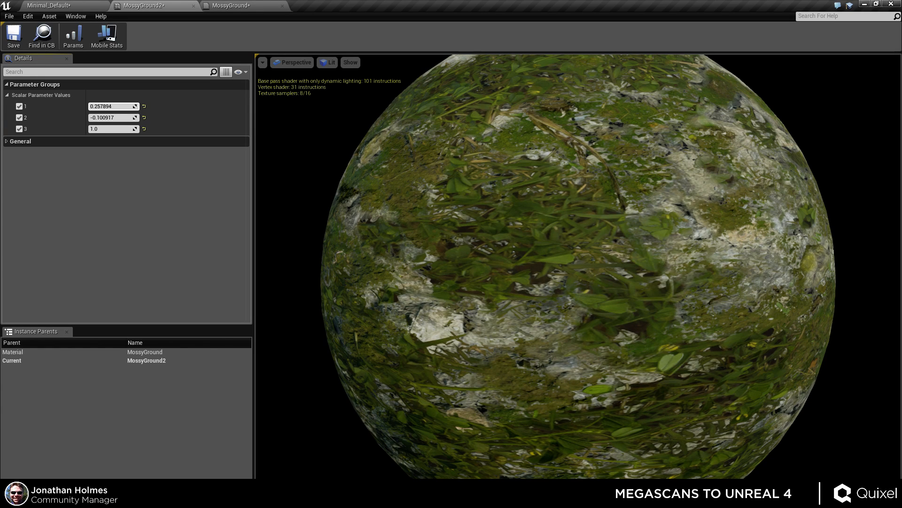
mouse_move(119, 118)
mouse_down()
mouse_move(139, 118)
mouse_move(120, 117)
mouse_up()
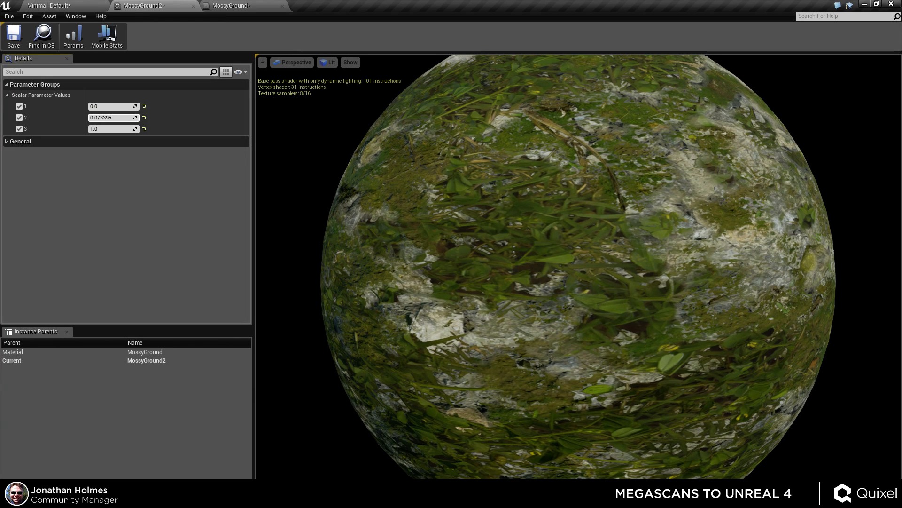
mouse_move(540, 264)
mouse_down()
mouse_move(418, 216)
mouse_move(461, 252)
mouse_move(537, 260)
mouse_up()
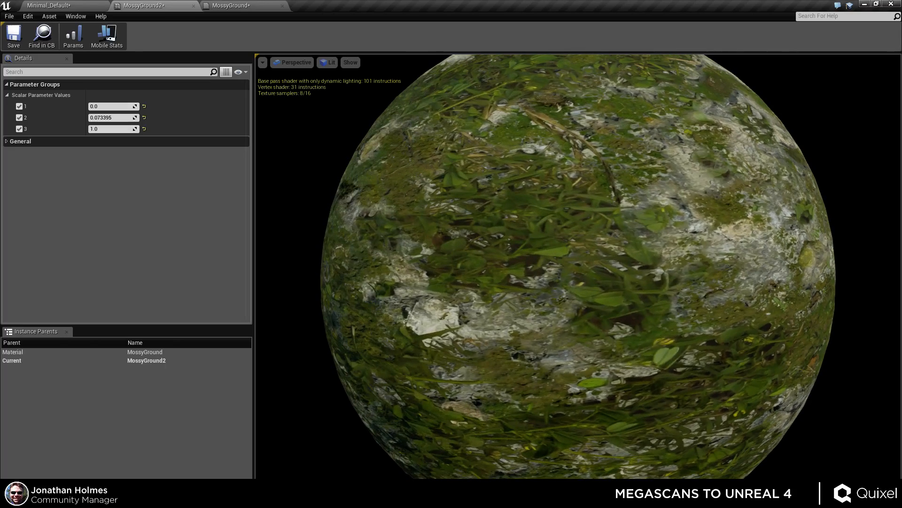
Rearrange the MossyGround graph, moving the lower texture samples down to free space beside the 3PointLevels setup.
click(243, 5)
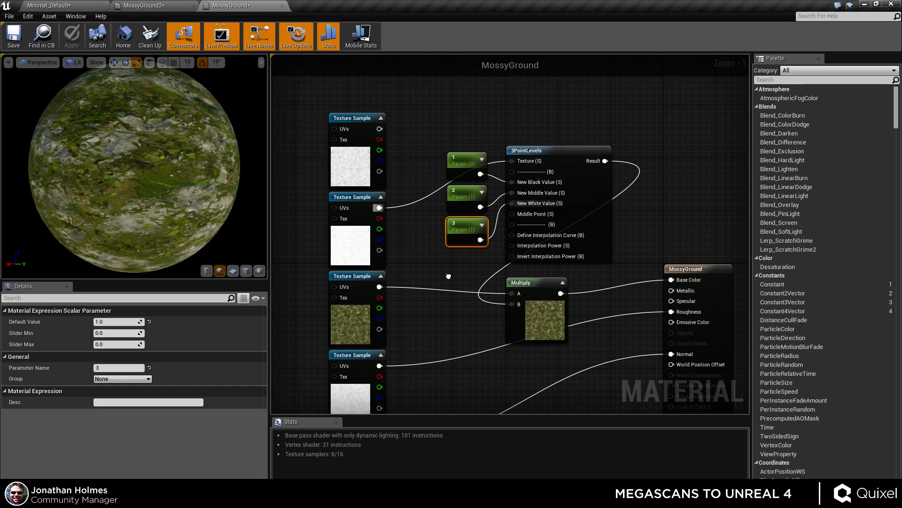
scroll(499, 142, down, 2)
drag(547, 107, 376, 418)
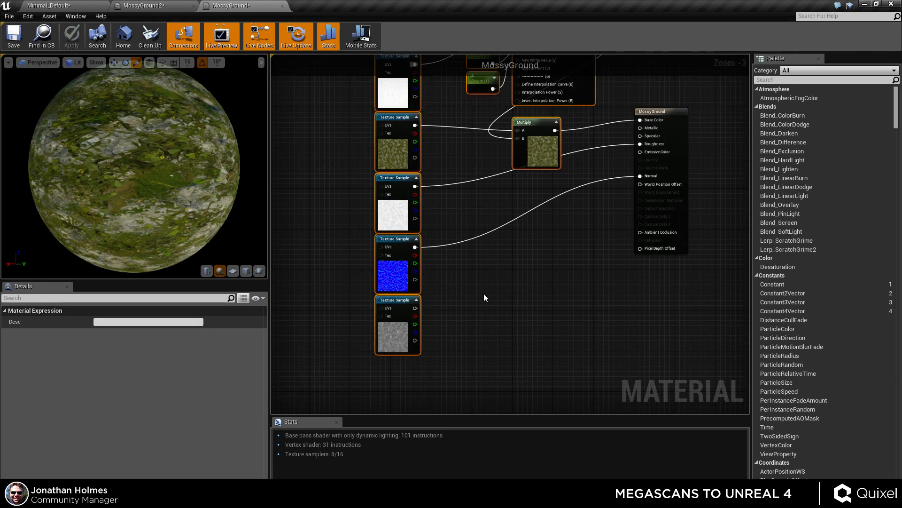
scroll(484, 297, down, 2)
right_drag(458, 136, 499, 200)
drag(413, 135, 434, 205)
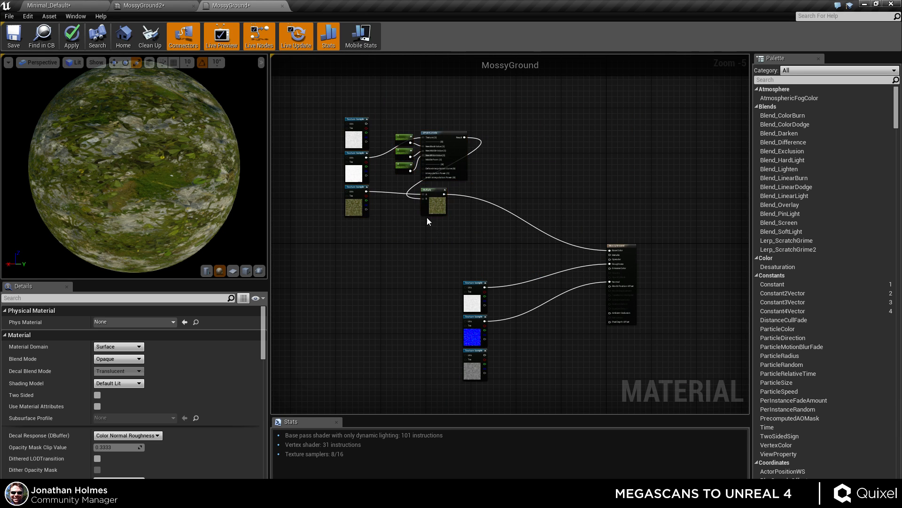
scroll(428, 221, up, 3)
right_drag(487, 146, 503, 187)
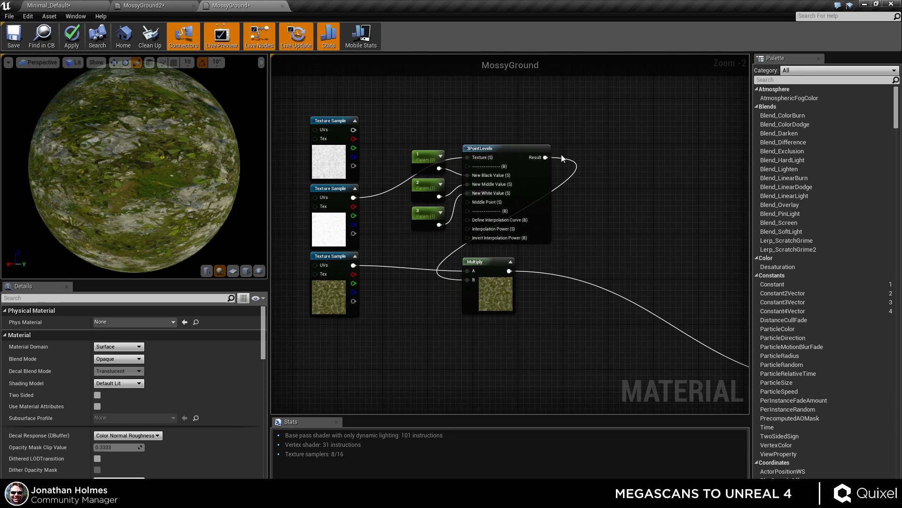
right_drag(580, 242, 553, 224)
drag(414, 194, 377, 191)
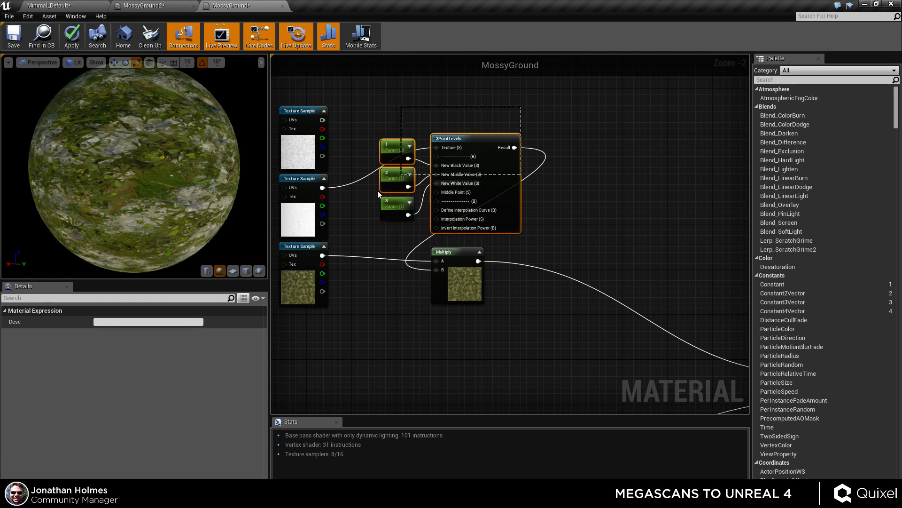
Copy the 3PointLevels node with its three parameters and paste a duplicate beside it.
right_click(469, 110)
drag(396, 87, 521, 203)
drag(490, 154, 480, 122)
key(ctrl+c)
key(ctrl+v)
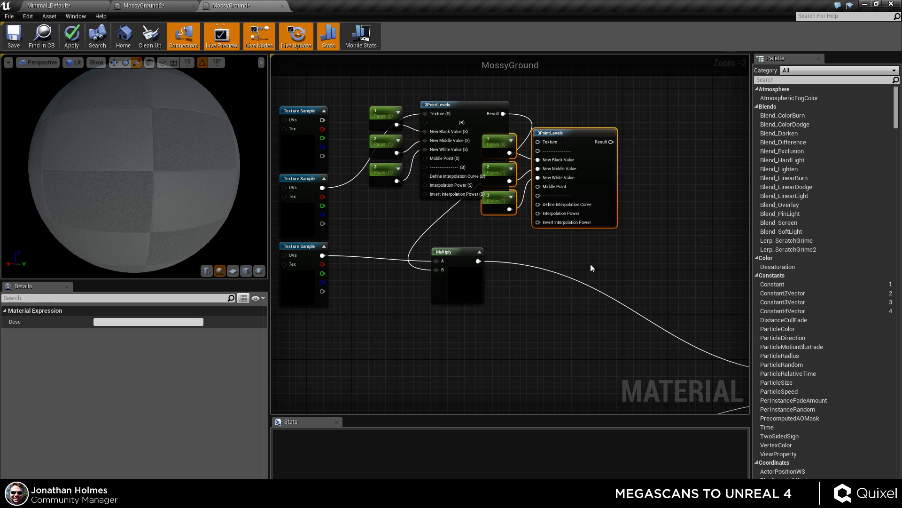
Move the duplicated 3PointLevels node and its three parameters away from the original setup.
right_drag(590, 264, 546, 261)
drag(493, 167, 608, 198)
drag(607, 109, 555, 177)
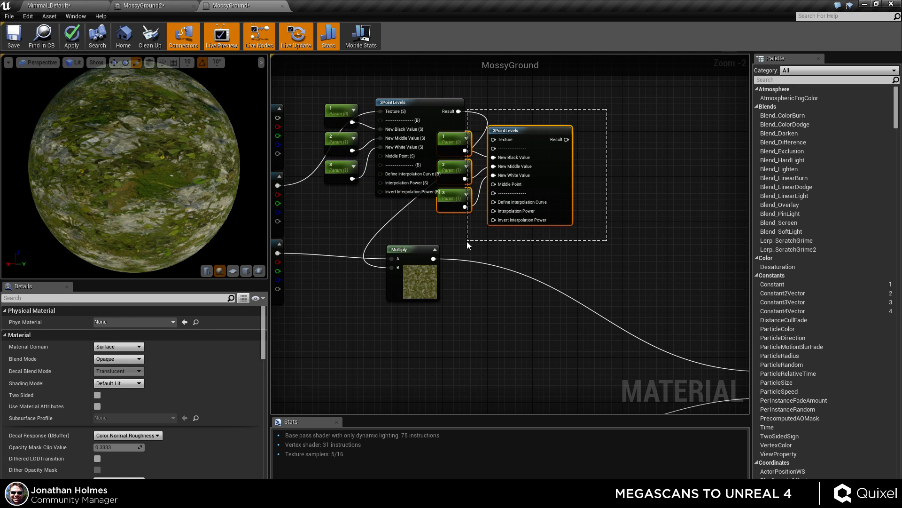
drag(467, 241, 467, 241)
drag(449, 143, 511, 171)
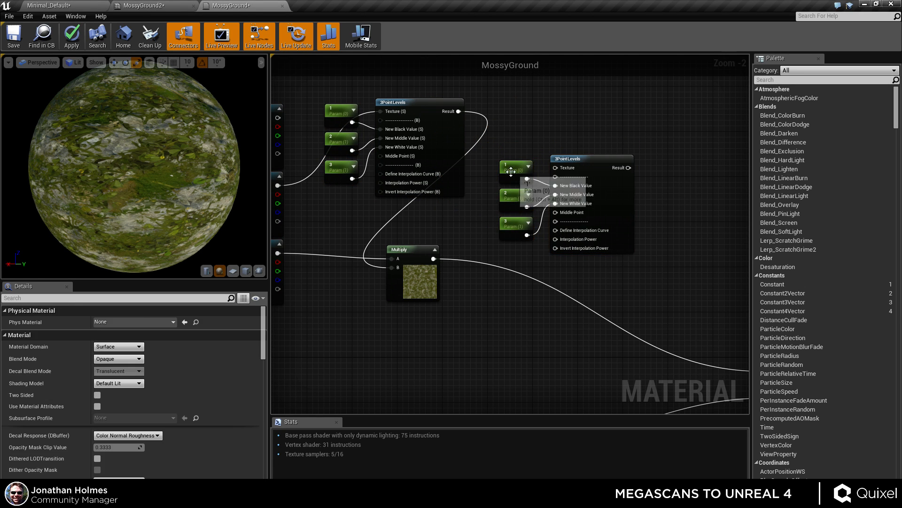
Rename the duplicated scalar parameters to 4, 5 and 6.
click(510, 171)
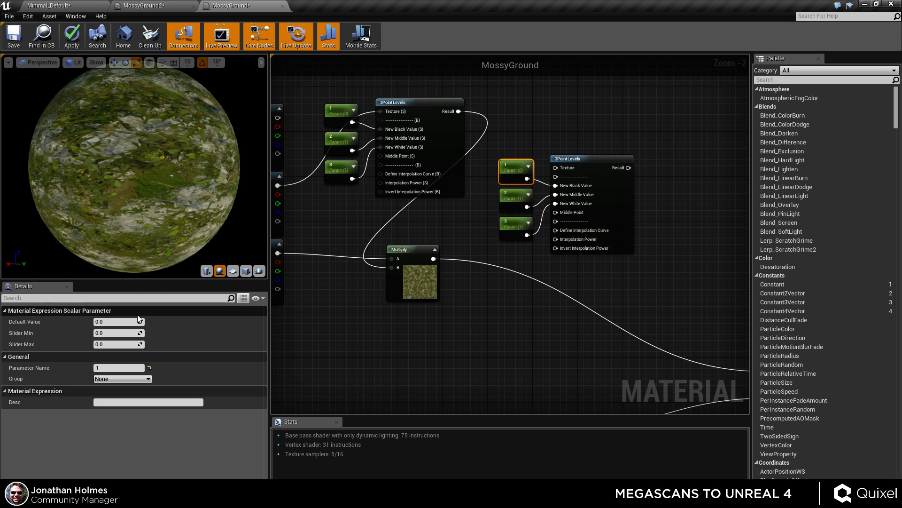
click(119, 367)
text(4)
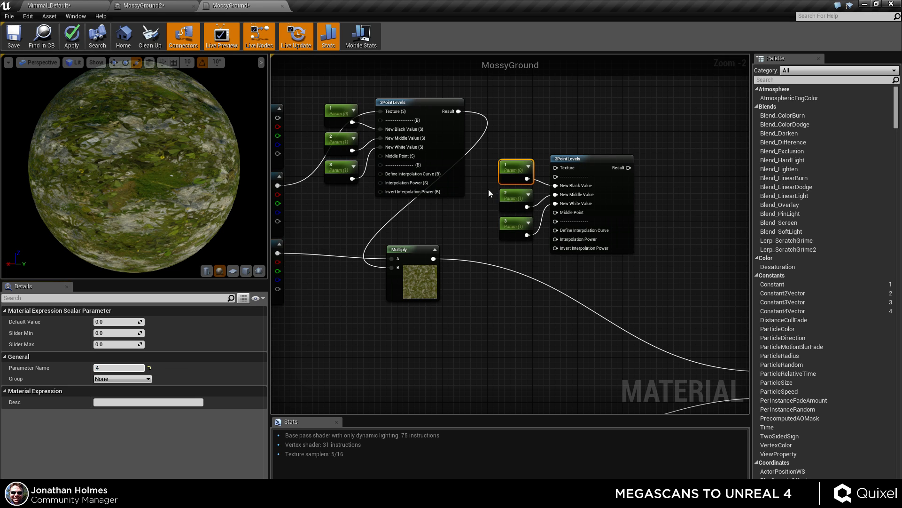
click(514, 196)
click(119, 367)
text(5)
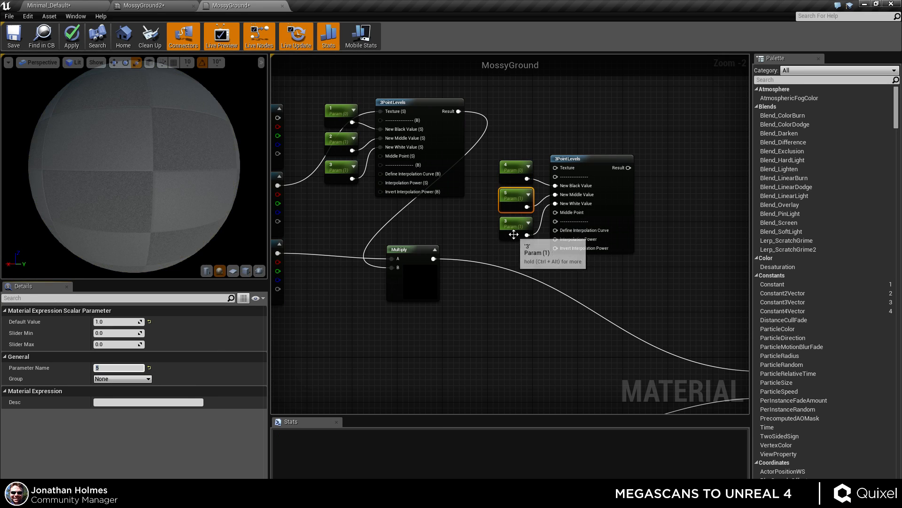
click(513, 234)
click(118, 367)
text(6)
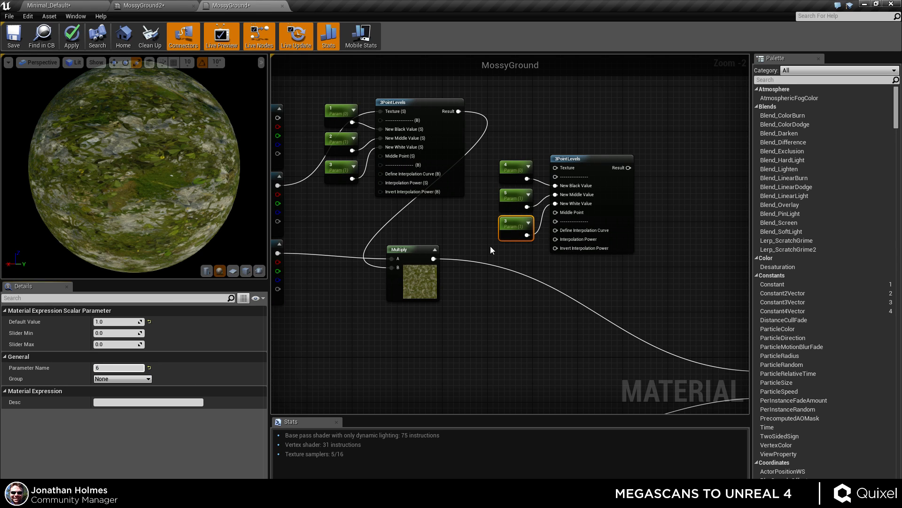
Add a Multiply node combining the first Multiply's output with the new 3PointLevels result, wire it into Base Color, and apply.
right_drag(516, 330, 570, 314)
drag(610, 152, 332, 100)
right_drag(551, 318, 503, 279)
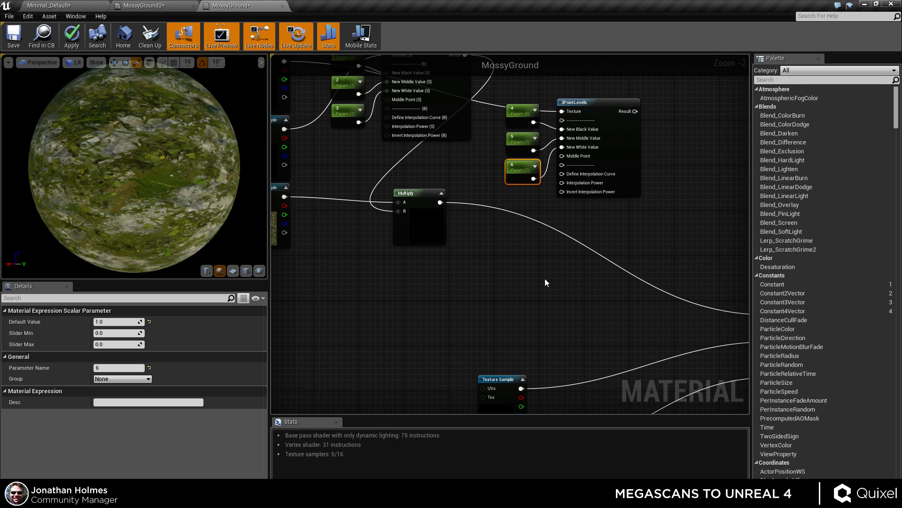
key(m)
click(545, 279)
drag(441, 202, 637, 111)
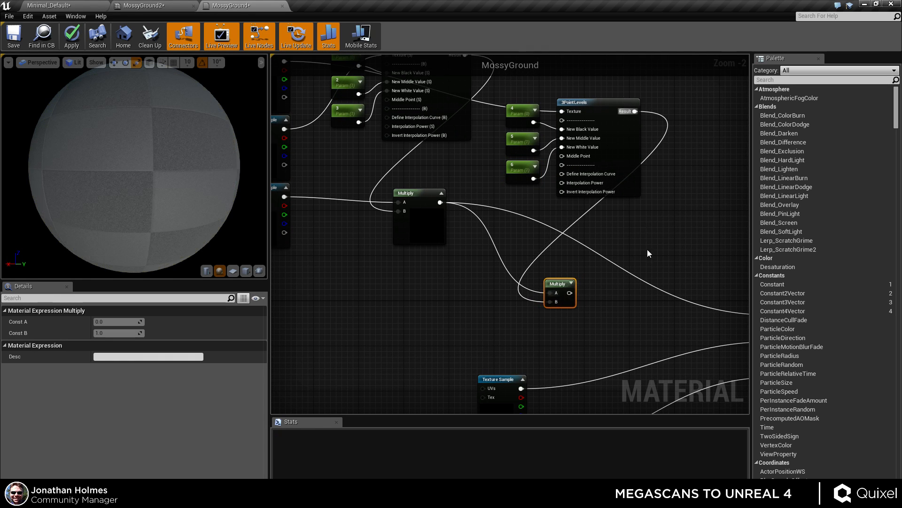
right_drag(553, 280, 440, 201)
drag(459, 214, 661, 236)
click(71, 35)
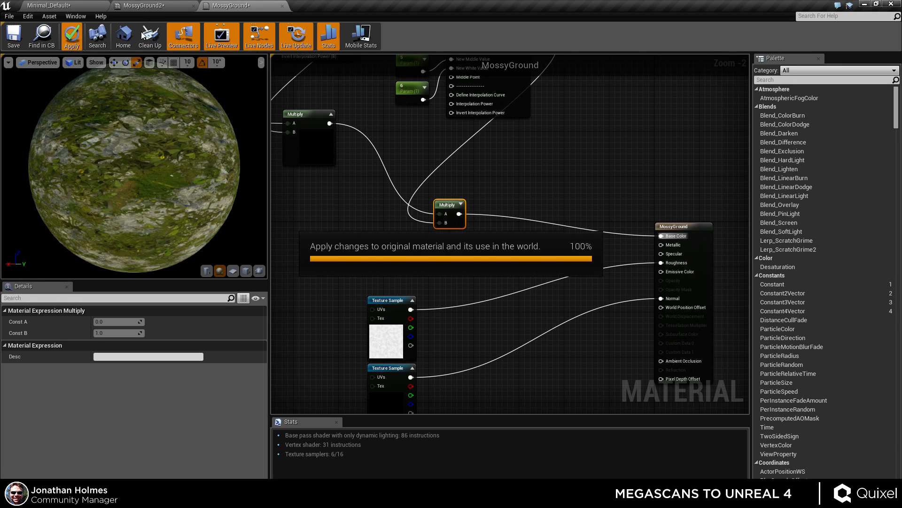
Open the MossyGround2 instance and set parameters 4, 5 and 6 to about 0.046, 0.249 and 1.49.
right_drag(441, 285, 454, 97)
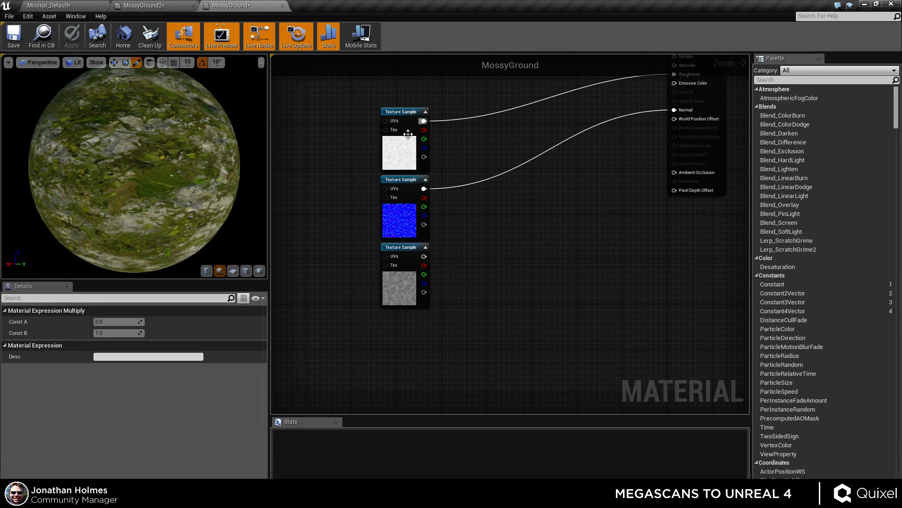
right_drag(485, 133, 490, 300)
click(154, 8)
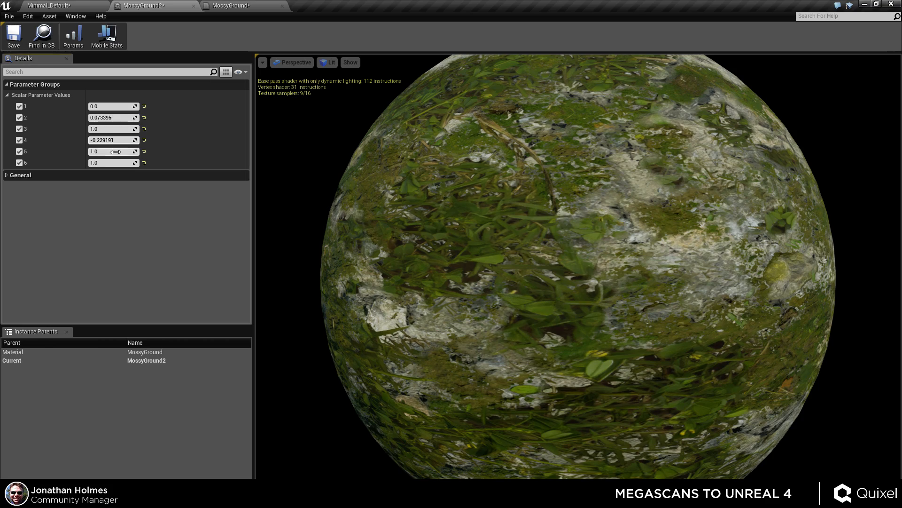
mouse_move(112, 150)
mouse_down()
mouse_move(94, 151)
mouse_move(117, 163)
mouse_up()
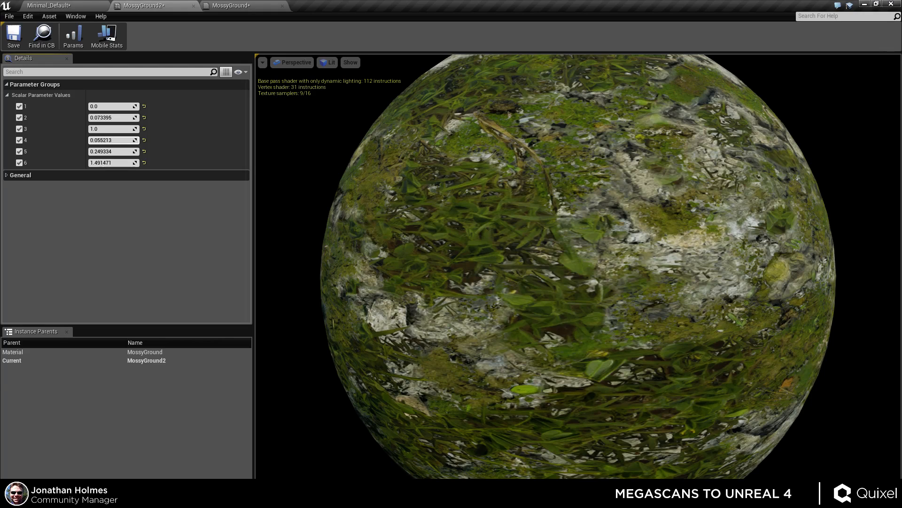
drag(113, 140, 110, 140)
Disable all six scalar parameter overrides in the instance to compare against the base look.
scroll(470, 235, down, 6)
drag(470, 235, 564, 271)
click(20, 106)
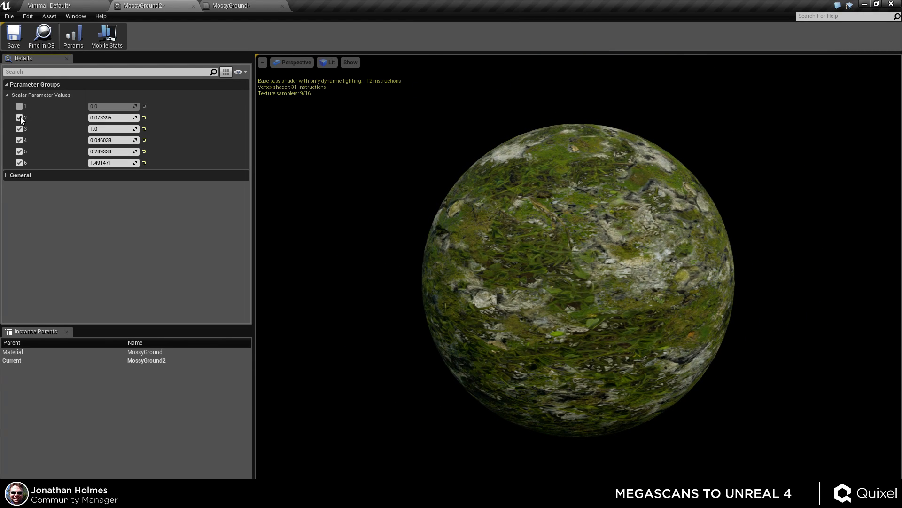
click(20, 117)
click(19, 128)
click(19, 141)
click(19, 151)
click(19, 162)
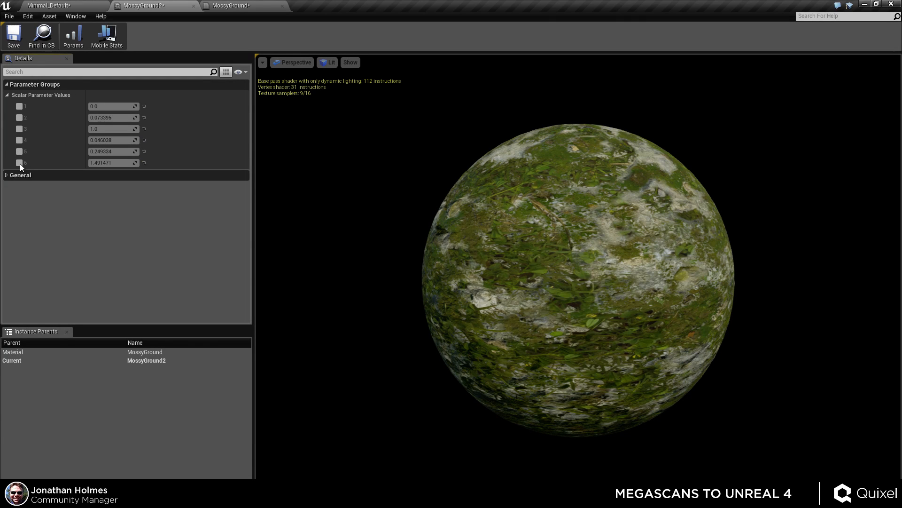
Switch the instance preview to a plane mesh and zoom in close on the surface.
scroll(549, 165, up, 5)
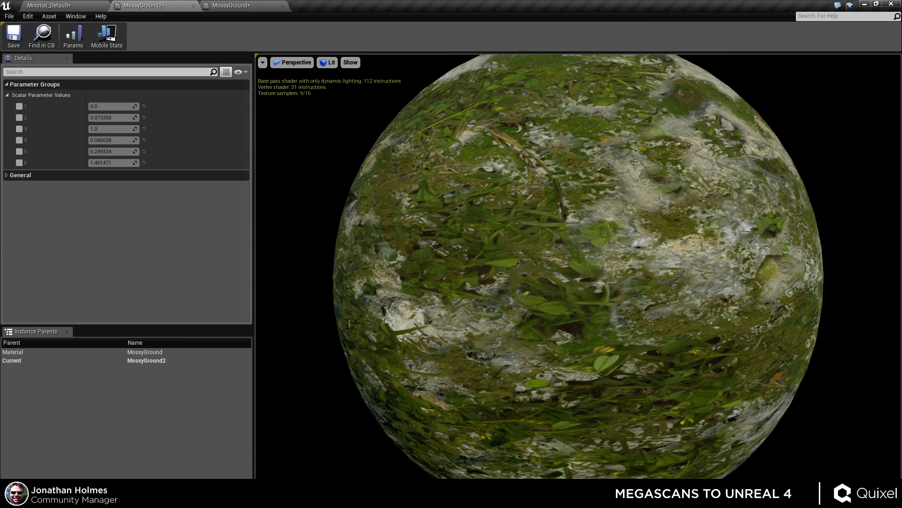
click(864, 497)
drag(637, 328, 498, 328)
scroll(636, 328, up, 2)
mouse_move(637, 328)
mouse_down()
mouse_move(616, 328)
mouse_move(601, 315)
mouse_move(526, 338)
mouse_move(452, 338)
mouse_up()
scroll(637, 328, up, 1)
key(l)
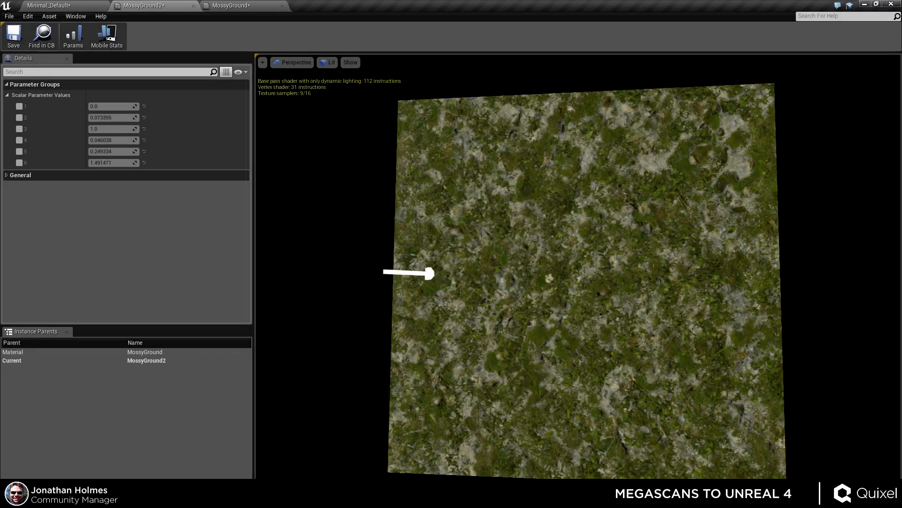
scroll(620, 356, up, 8)
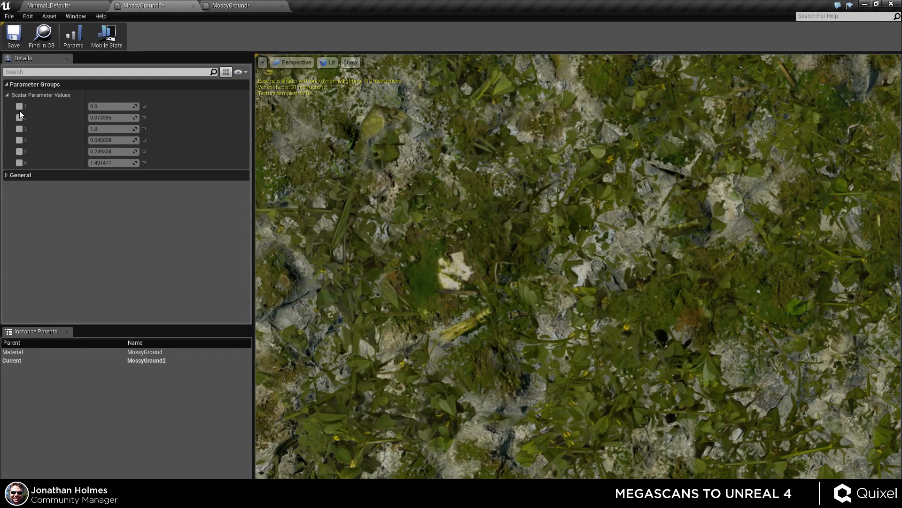
Re-enable scalar parameters 1 through 6 one by one to compare their effect.
click(19, 107)
click(19, 118)
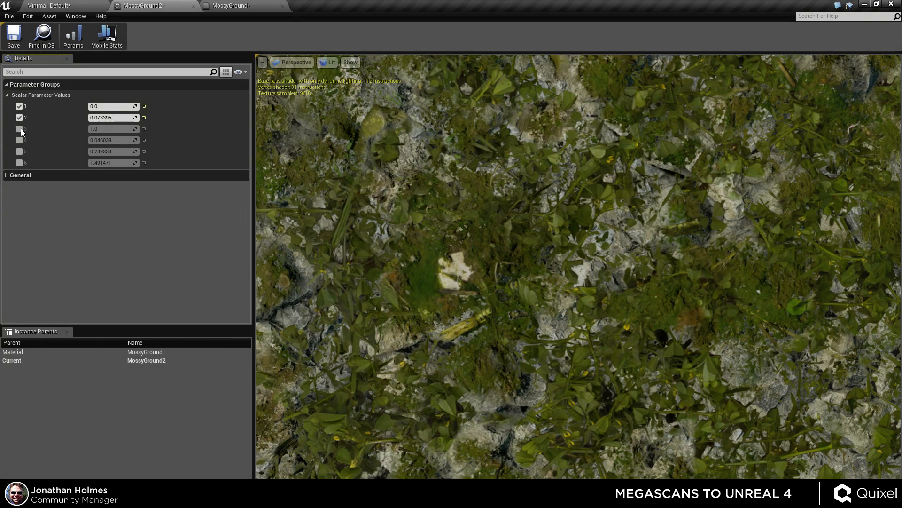
click(20, 129)
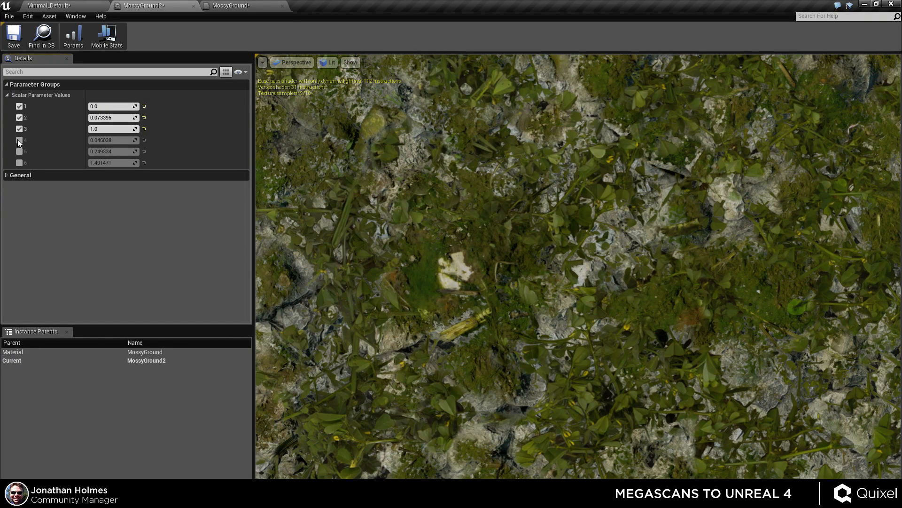
click(19, 140)
click(18, 152)
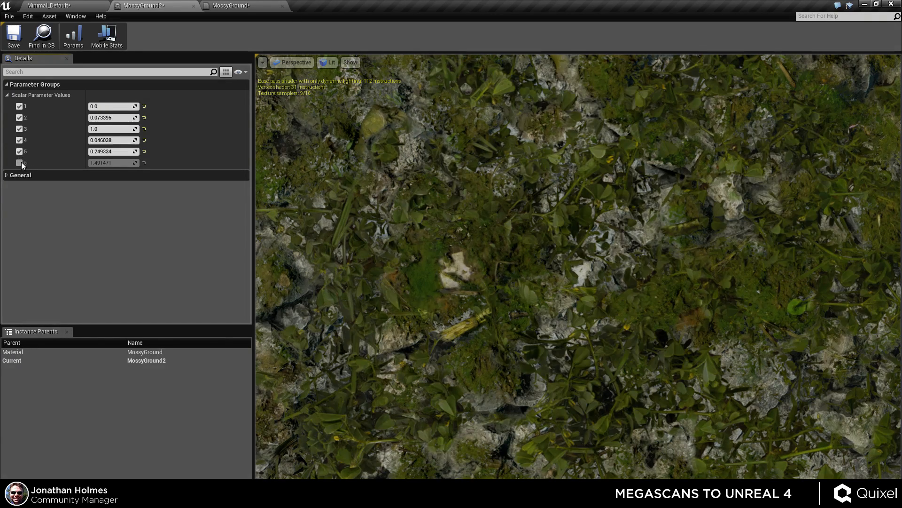
click(21, 163)
right_drag(423, 263, 397, 303)
mouse_move(423, 263)
mouse_down()
mouse_move(386, 261)
mouse_move(423, 264)
mouse_up()
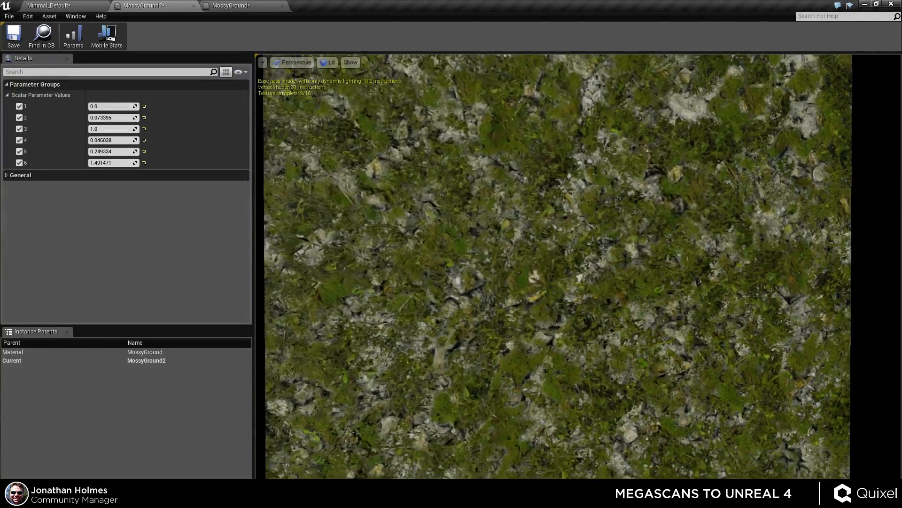
right_drag(423, 263, 438, 239)
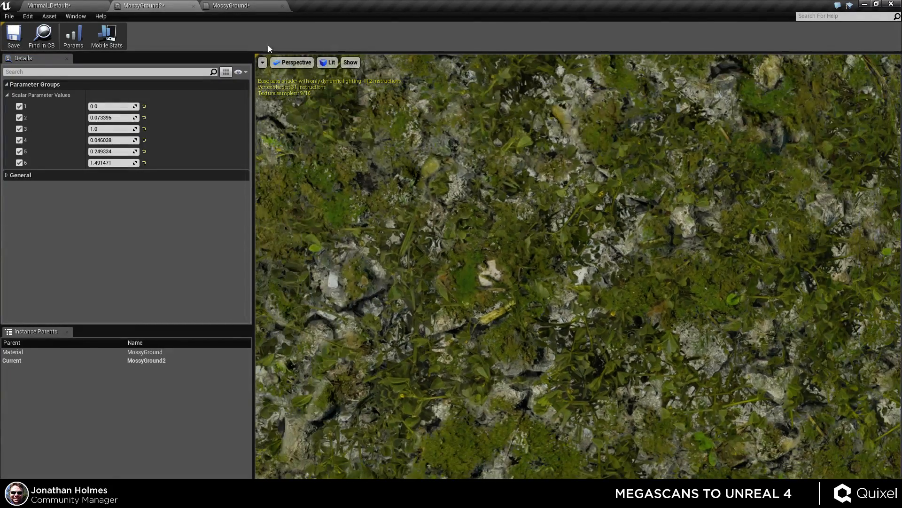
Return to the MossyGround material and add a Multiply node beside the Roughness input.
click(249, 6)
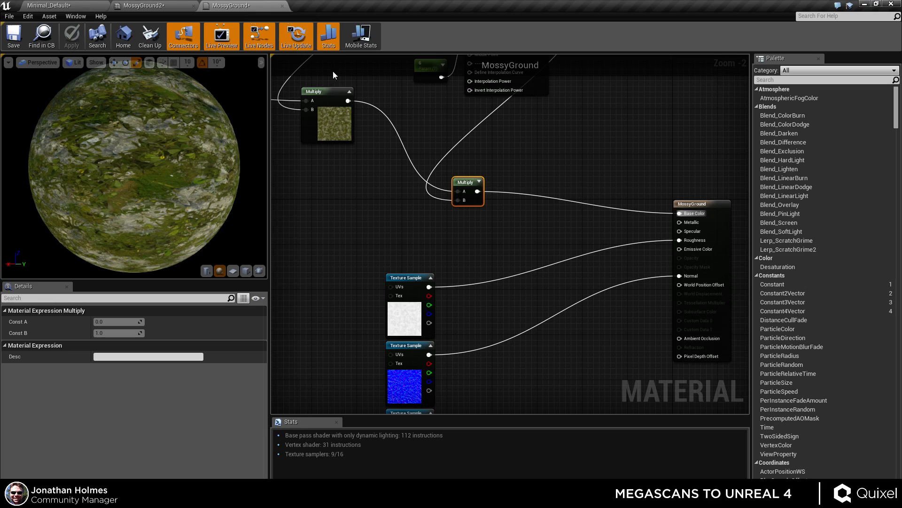
right_drag(501, 281, 520, 188)
click(520, 214)
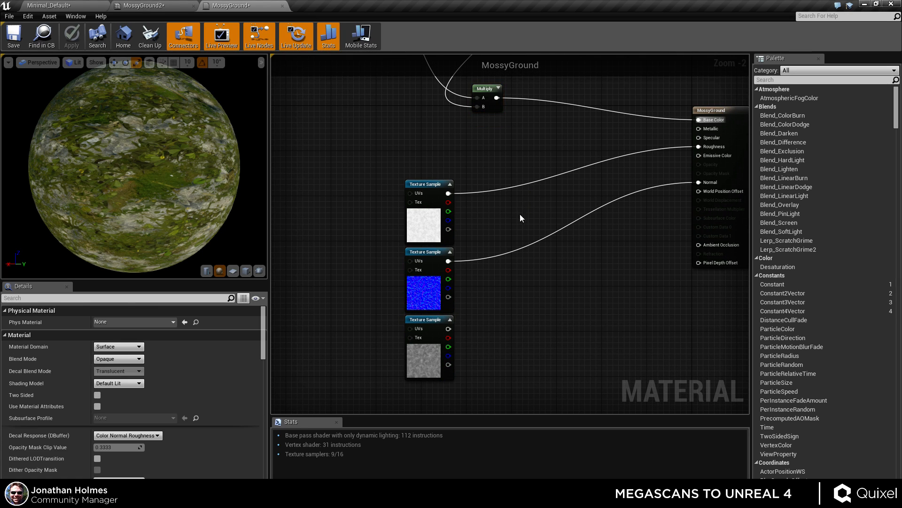
click(569, 191)
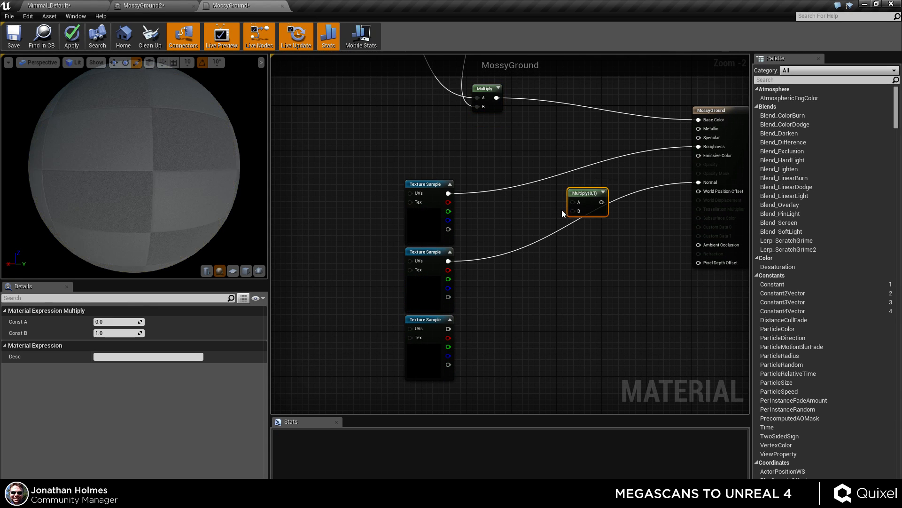
Add a constant, convert it to a scalar parameter named Roughness, and set its default value to 1.
key(1)
click(522, 158)
right_click(528, 161)
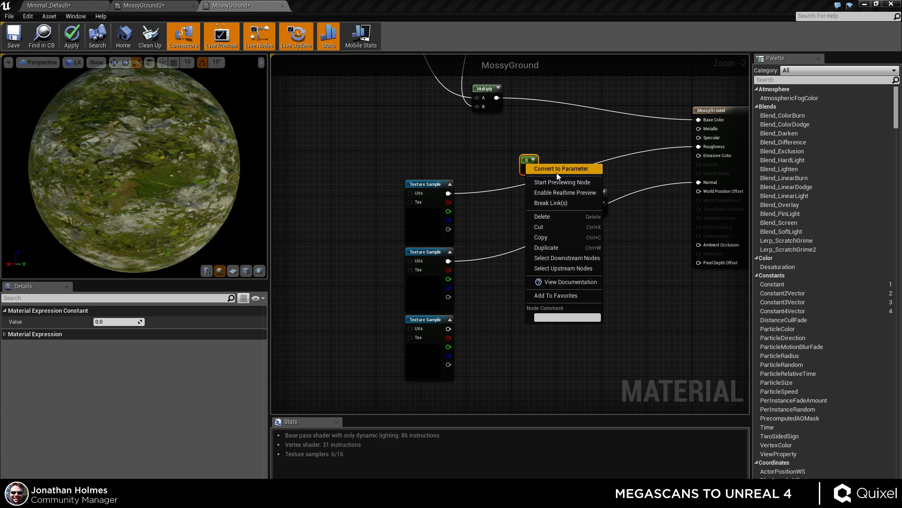
click(557, 171)
click(122, 368)
text(Ro)
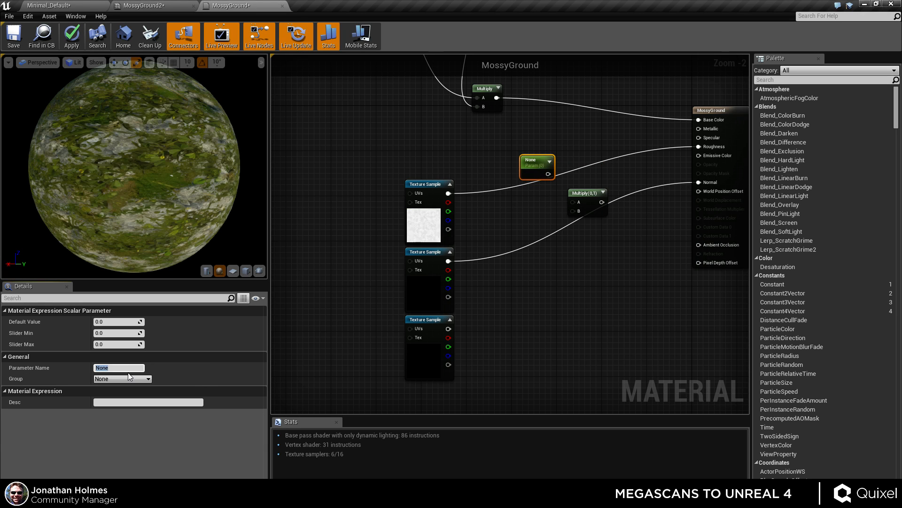
text(ughness)
key(Return)
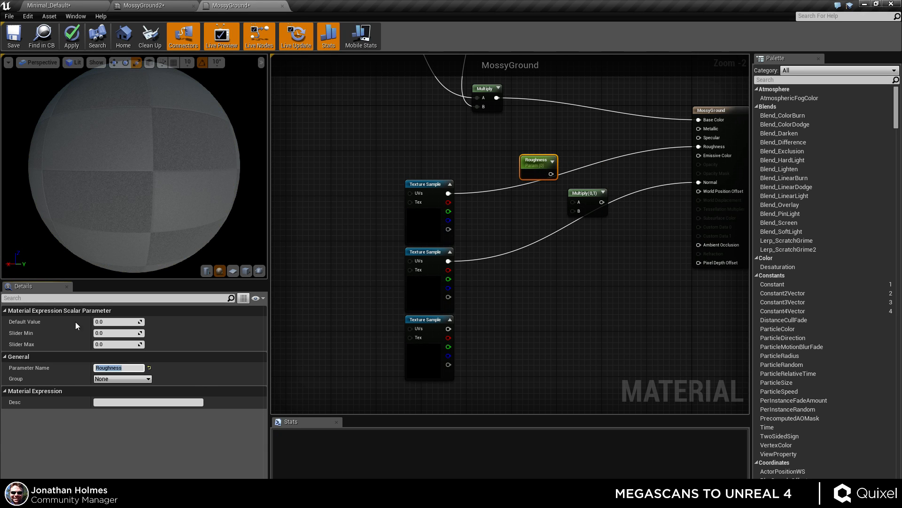
click(117, 322)
text(1)
key(Return)
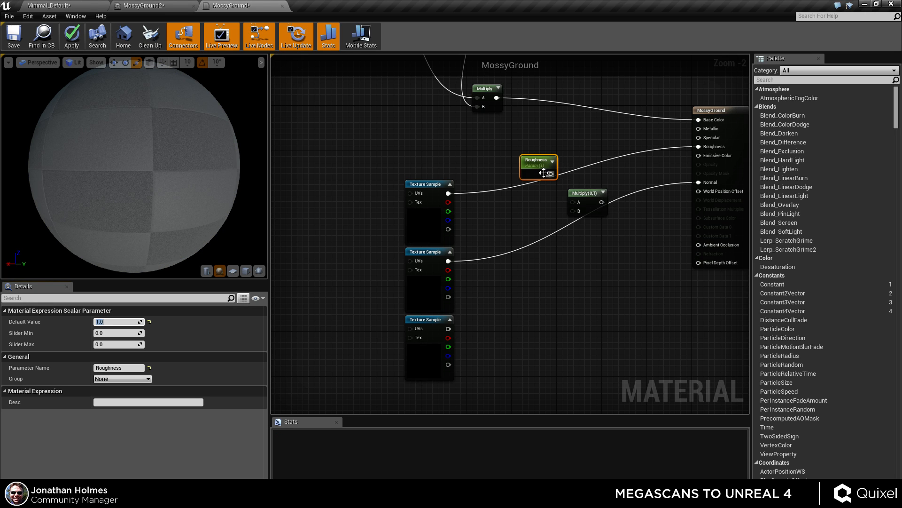
Route the roughness texture through the Multiply with the Roughness parameter into the Roughness input and apply.
drag(573, 202, 449, 193)
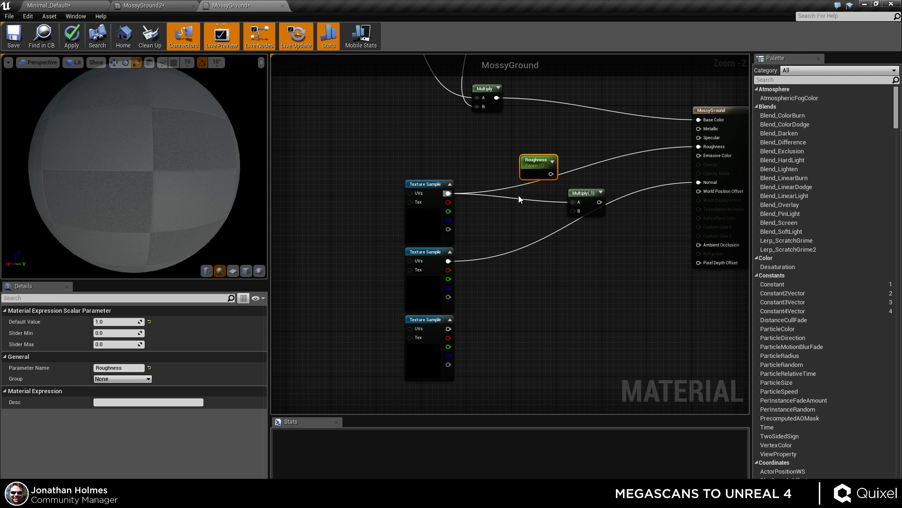
drag(543, 166, 699, 147)
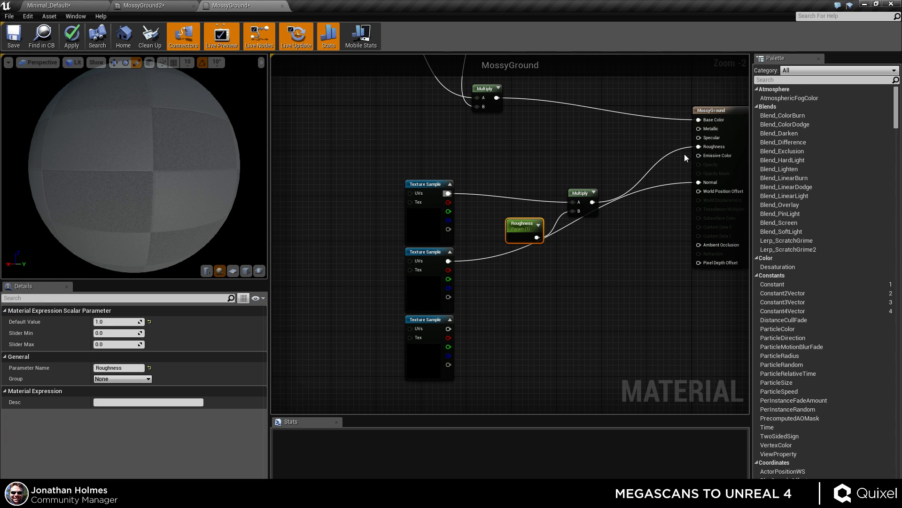
click(73, 35)
In the MossyGround2 instance, enable the Roughness parameter and set it to about 0.537.
click(186, 6)
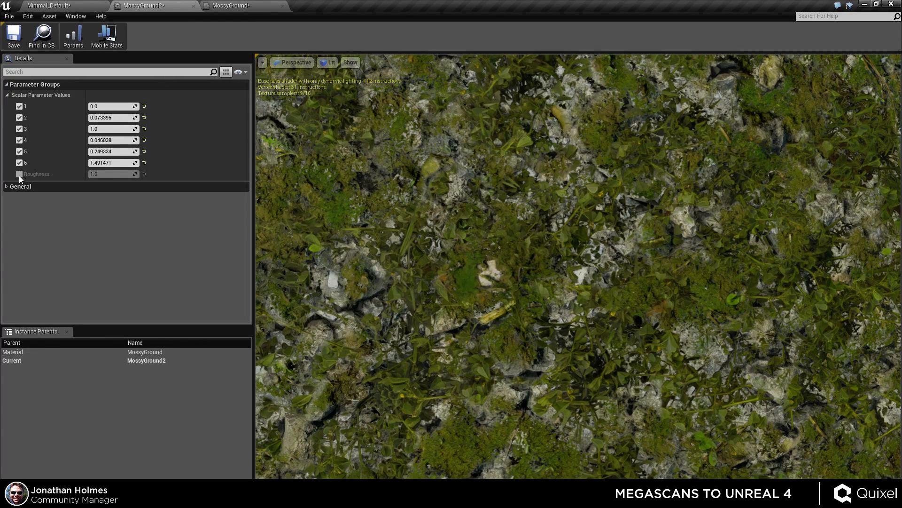
drag(91, 174, 108, 174)
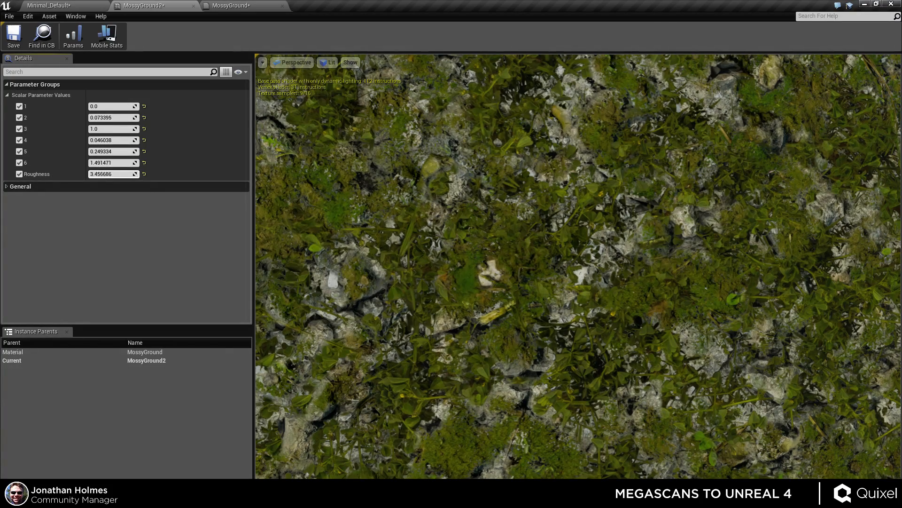
drag(109, 174, 96, 174)
drag(578, 266, 552, 183)
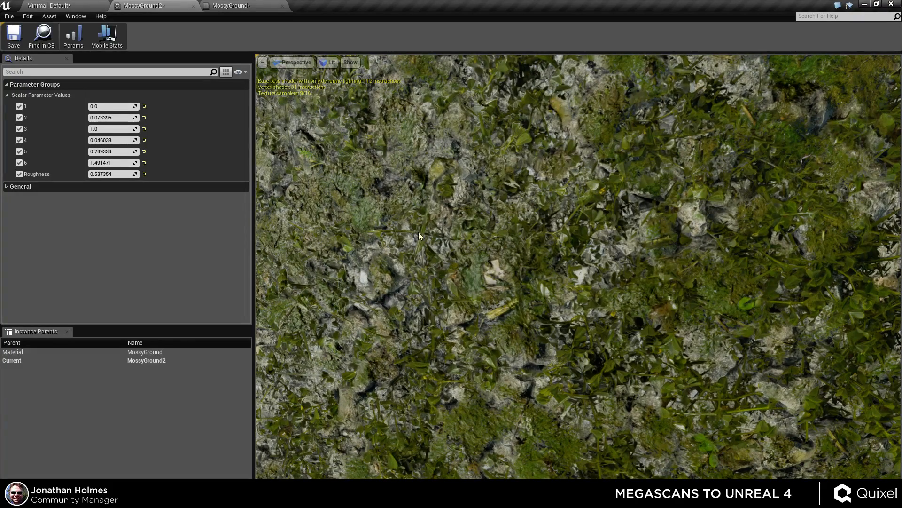
drag(647, 327, 431, 292)
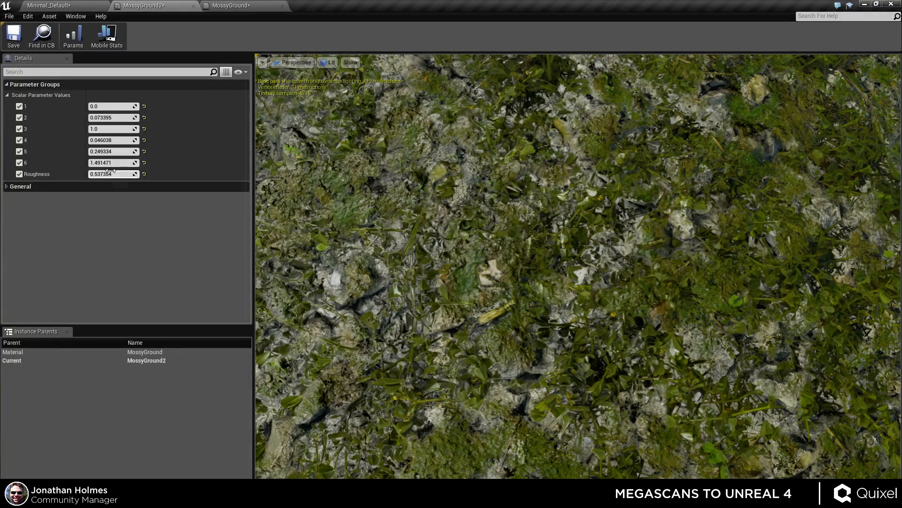
Set the Roughness parameter in the MossyGround2 instance to 1.
mouse_move(112, 162)
mouse_down()
mouse_move(121, 163)
mouse_move(104, 162)
mouse_move(129, 174)
mouse_up()
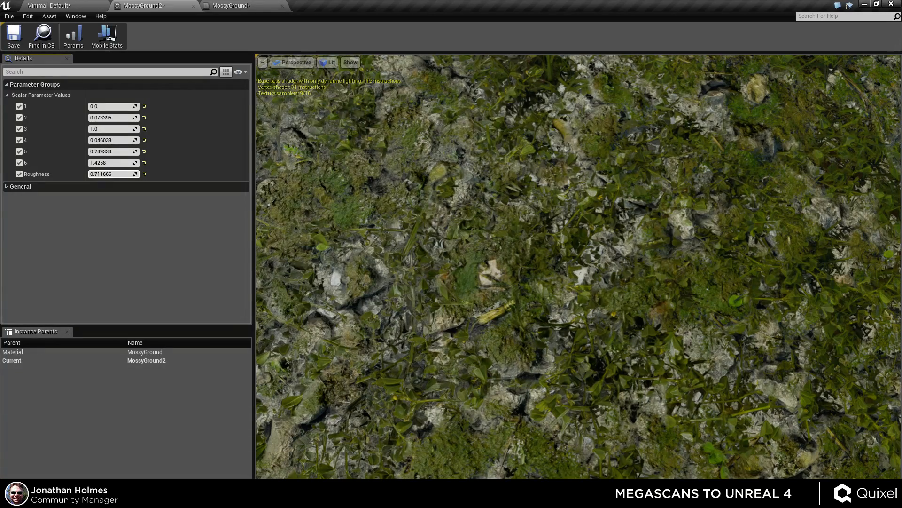
text(1)
key(Return)
drag(423, 235, 273, 235)
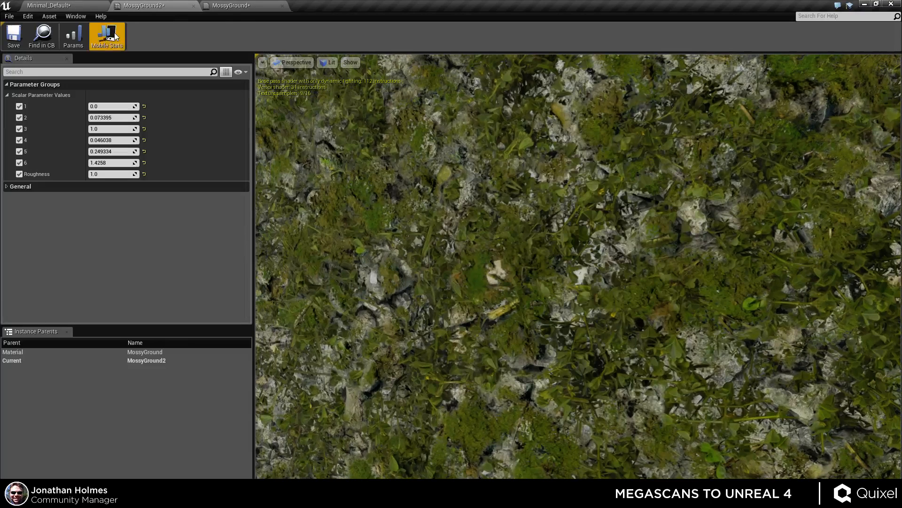
Return to the MossyGround material and add a vector parameter beside the normal map texture sample.
click(254, 7)
right_drag(549, 330, 528, 301)
click(417, 259)
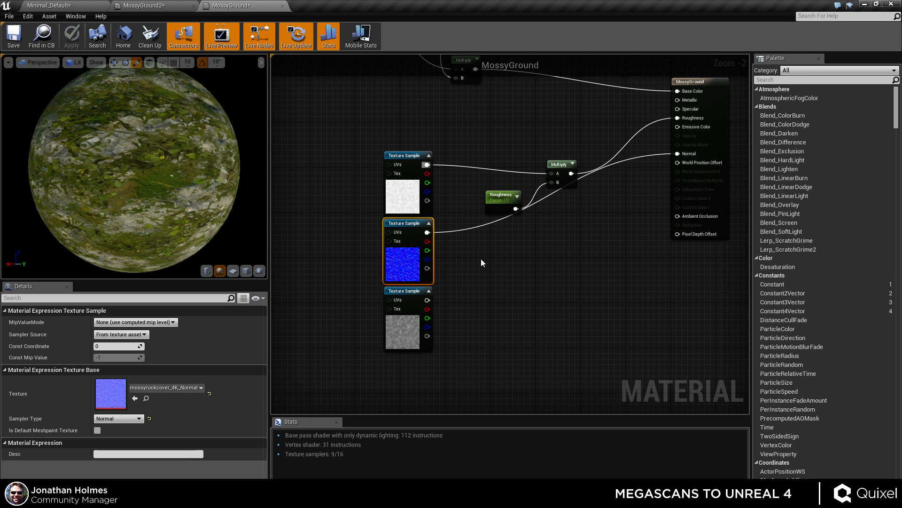
click(512, 258)
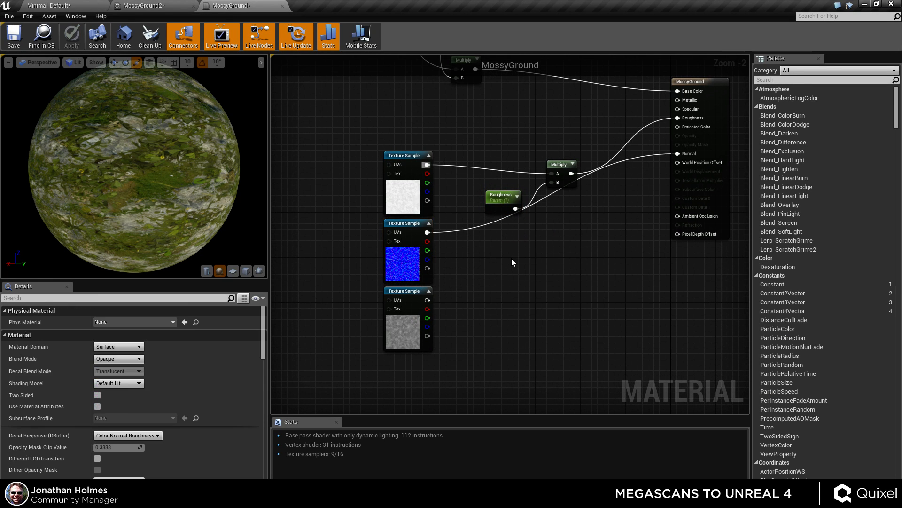
click(414, 248)
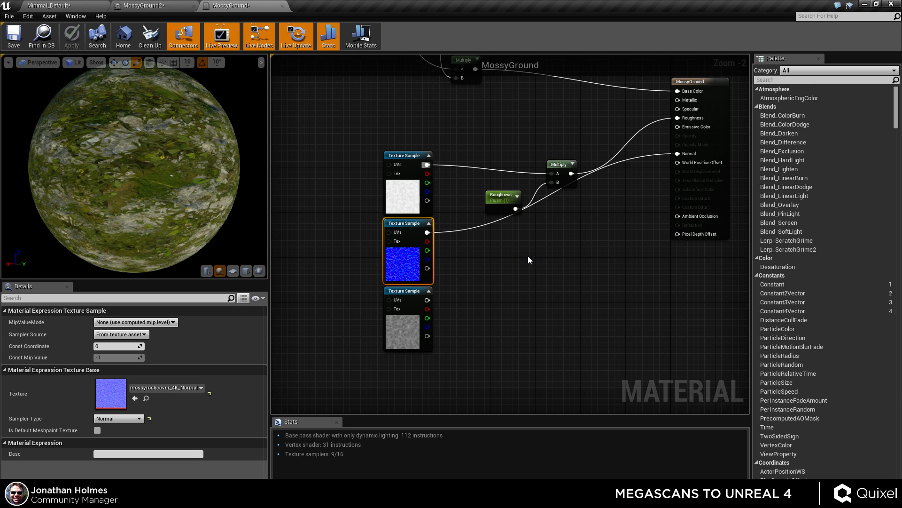
right_drag(520, 257, 506, 270)
click(479, 261)
drag(502, 313, 476, 296)
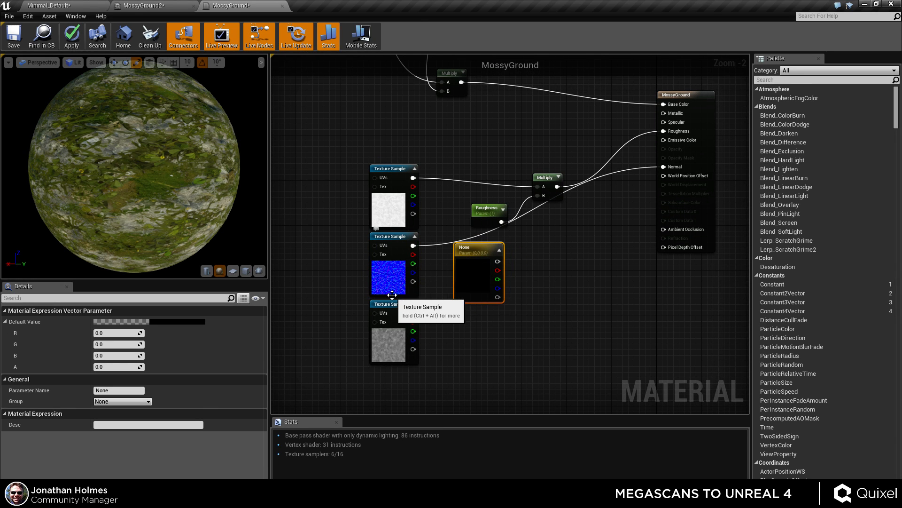
drag(493, 278, 492, 271)
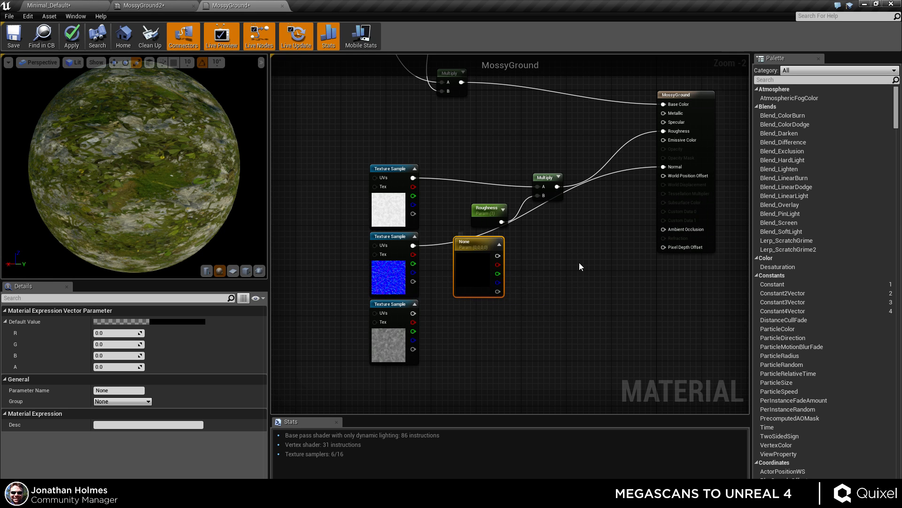
Name the vector parameter Normal Strength.
scroll(579, 266, up, 2)
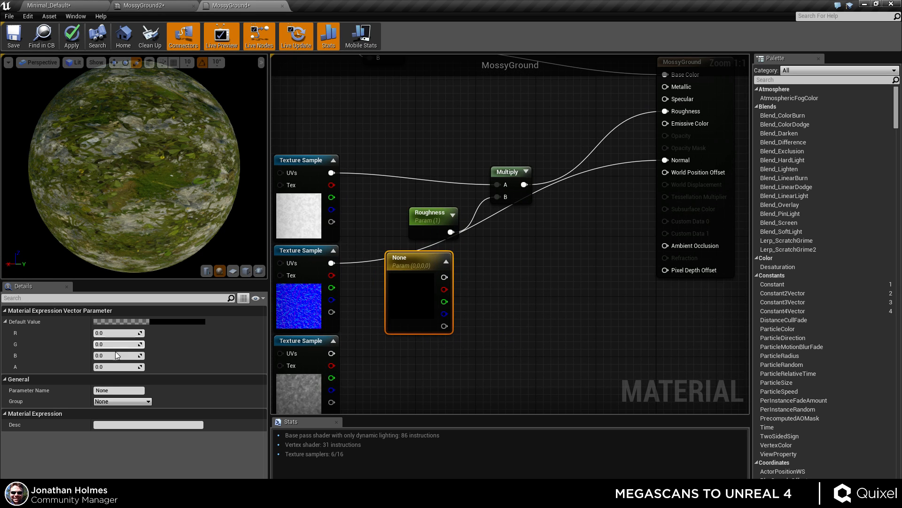
click(127, 387)
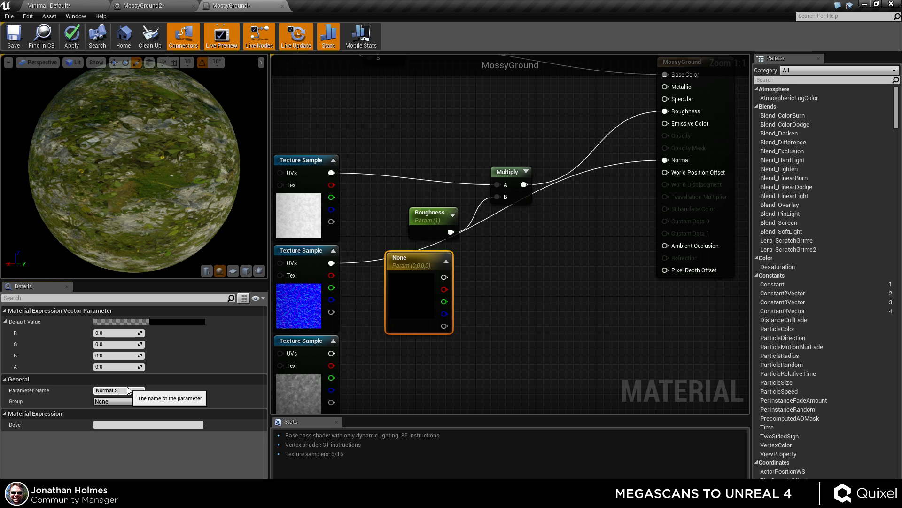
text(Normal Strength)
key(Return)
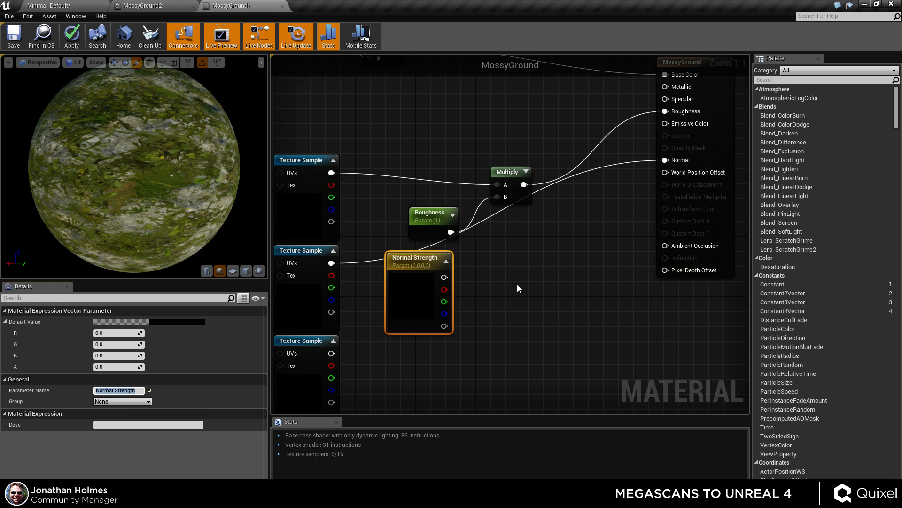
Add a Multiply node and feed it the normal texture and the Normal Strength parameter.
right_click(506, 311)
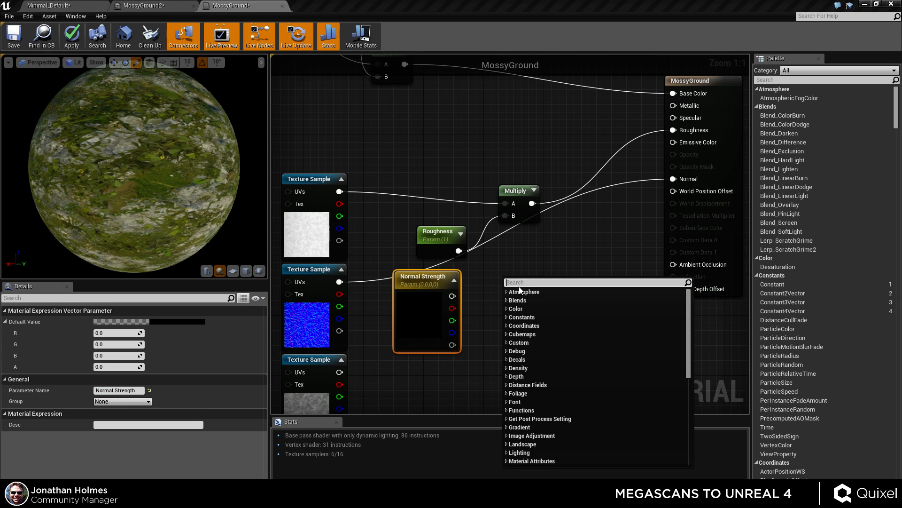
text(m)
key(Escape)
click(519, 287)
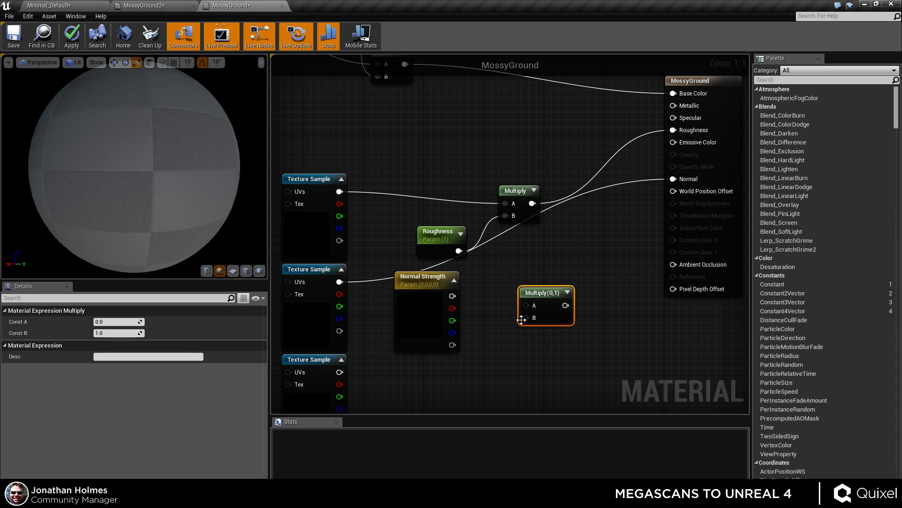
drag(526, 305, 340, 282)
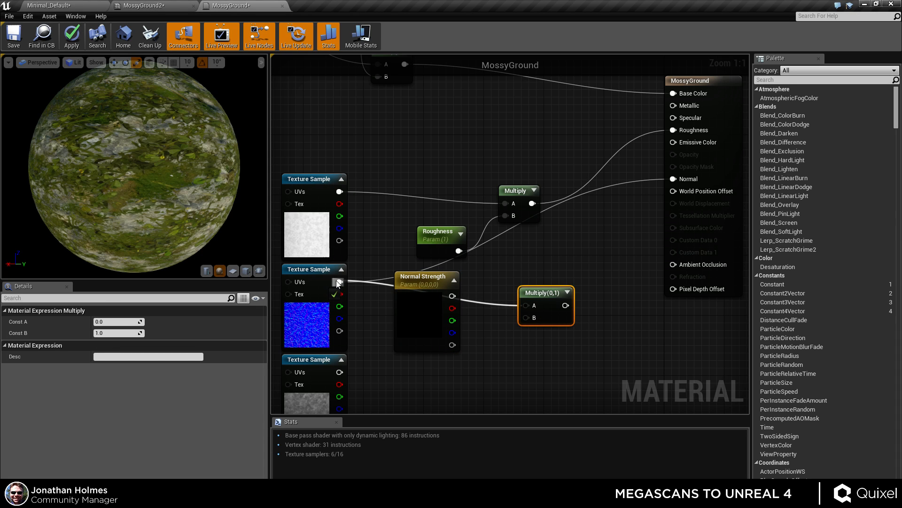
drag(452, 296, 527, 319)
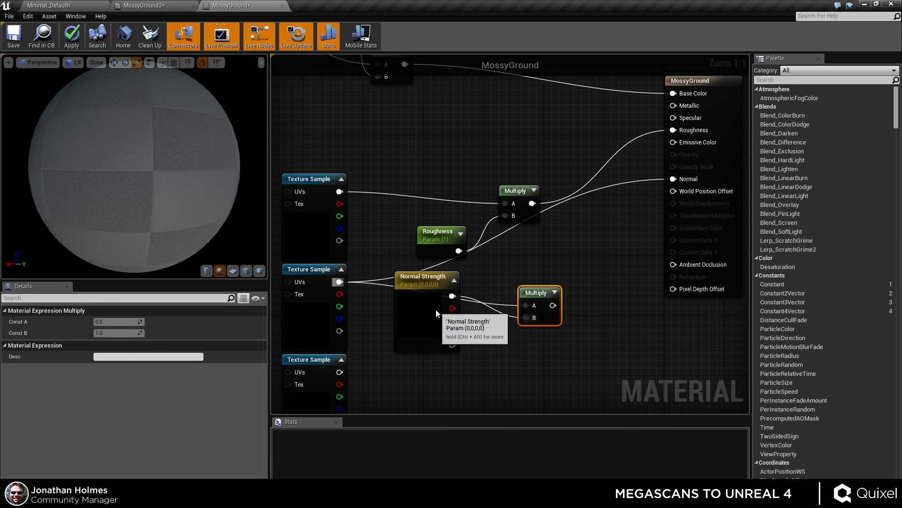
Set Normal Strength's default R, G and B to 1 and connect the Multiply into the Normal input.
click(435, 309)
click(115, 333)
text(1)
key(Return)
click(119, 345)
text(1)
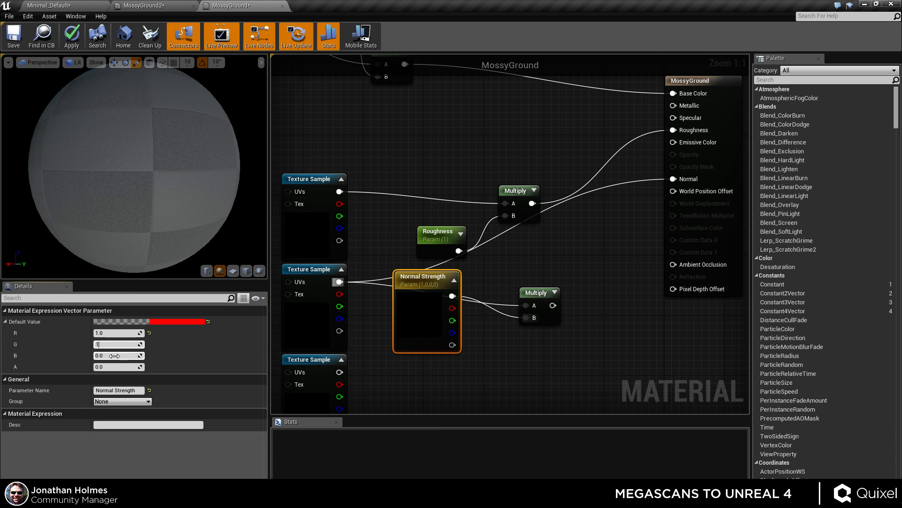
click(133, 355)
text(1)
drag(416, 327, 438, 365)
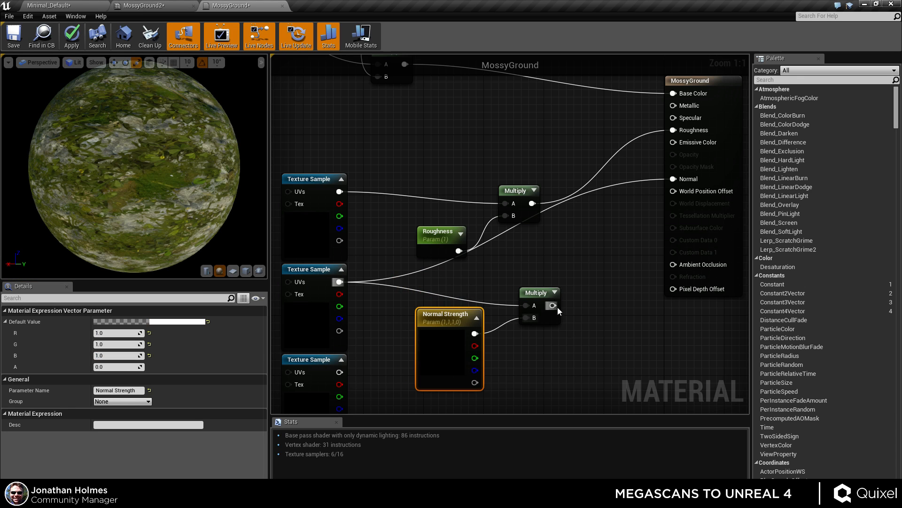
drag(553, 305, 673, 179)
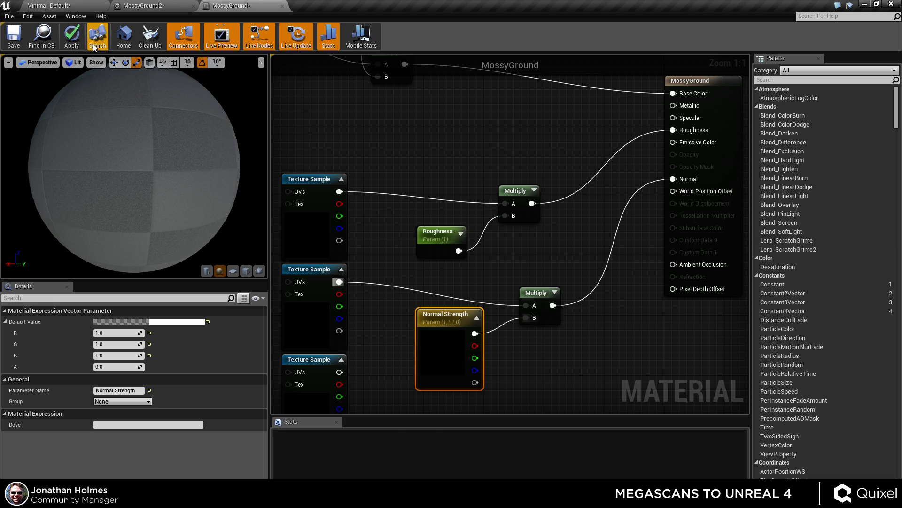
In the MossyGround2 instance, enable Normal Strength and set it to R 2, G 2, B 0.75.
click(159, 7)
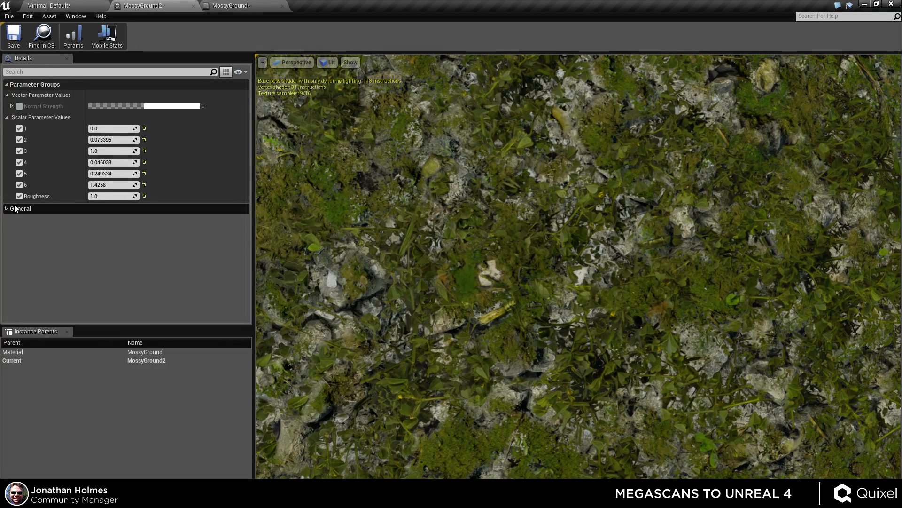
click(12, 106)
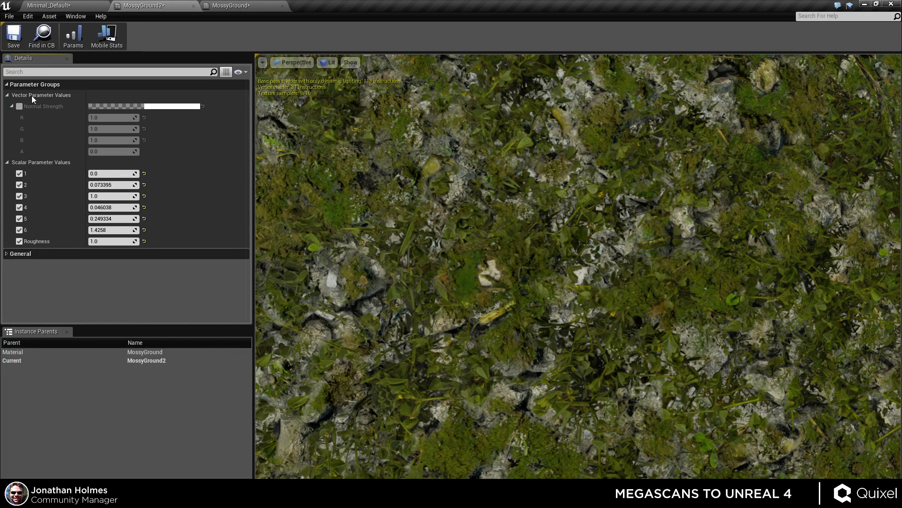
click(18, 107)
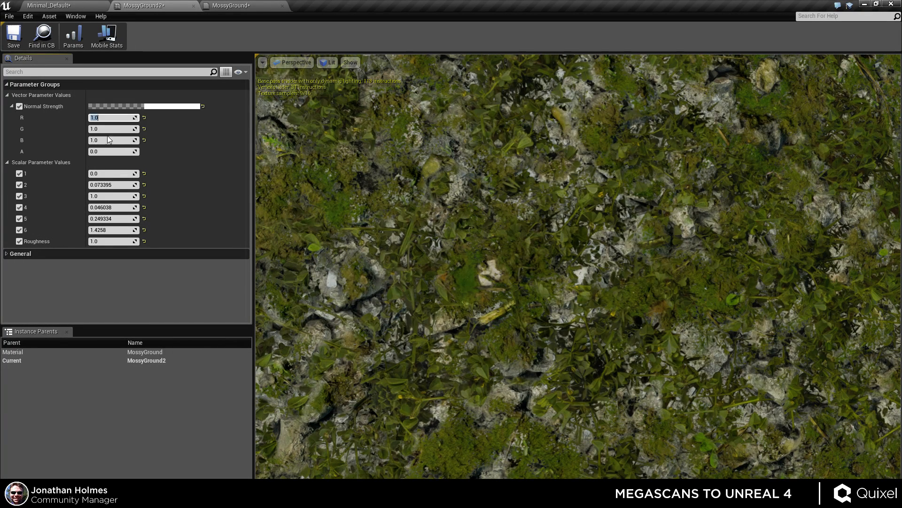
drag(113, 140, 113, 140)
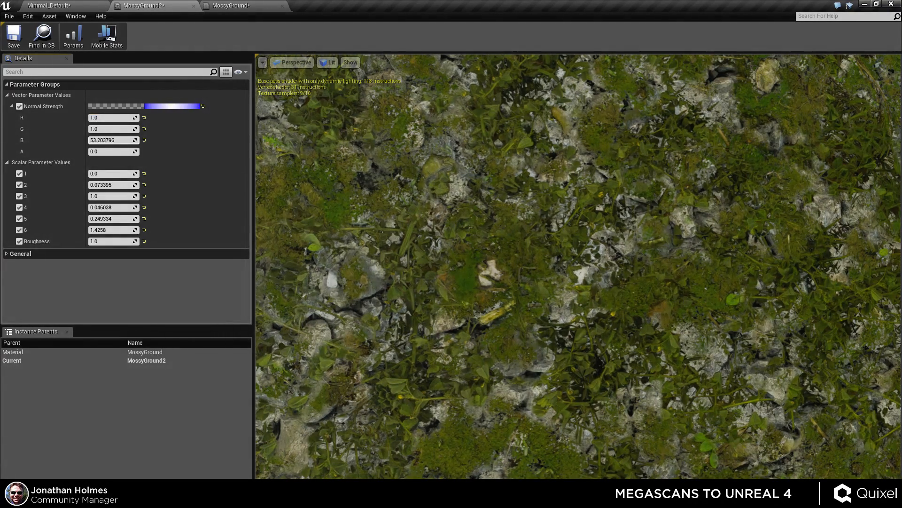
mouse_move(396, 285)
mouse_down()
mouse_move(312, 285)
mouse_move(400, 285)
mouse_move(390, 286)
mouse_up()
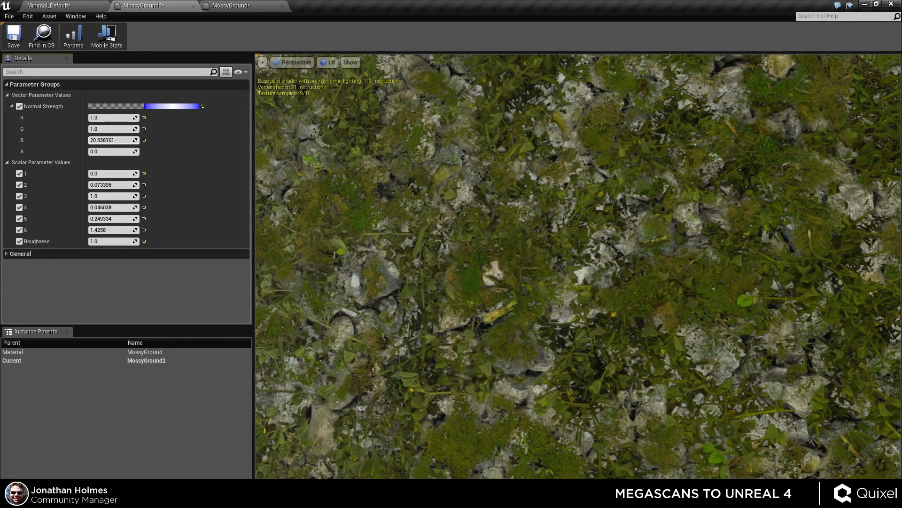
drag(113, 140, 113, 140)
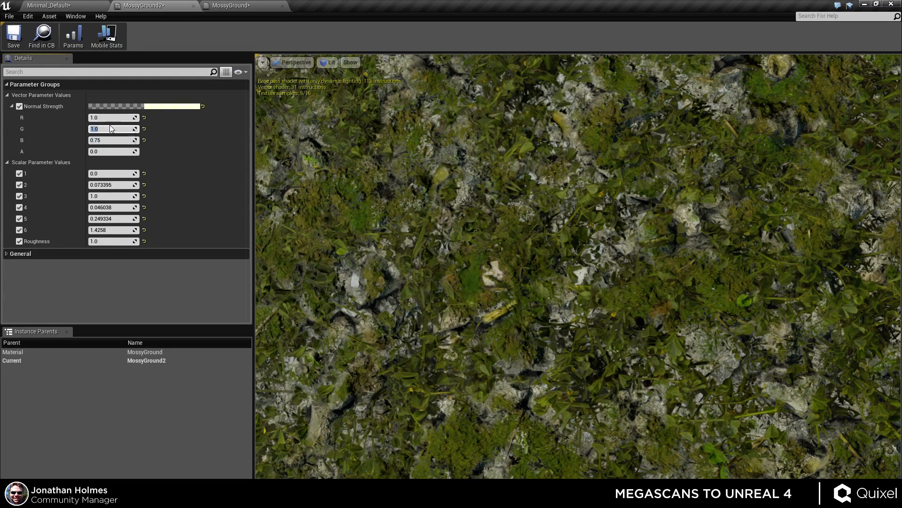
text(2)
click(110, 118)
text(2)
key(Return)
drag(384, 205, 334, 206)
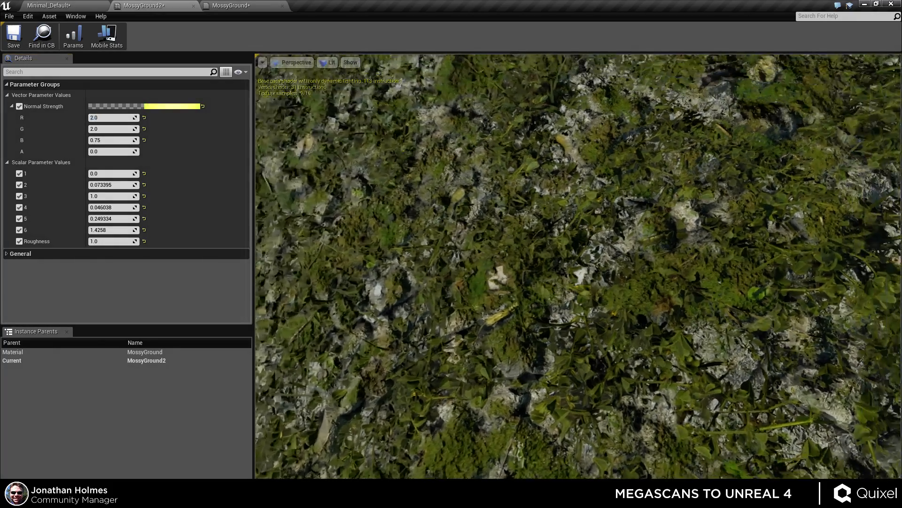
Inspect the instance preview closely from several angles and distances.
drag(771, 345, 742, 344)
drag(584, 308, 584, 308)
drag(667, 425, 667, 425)
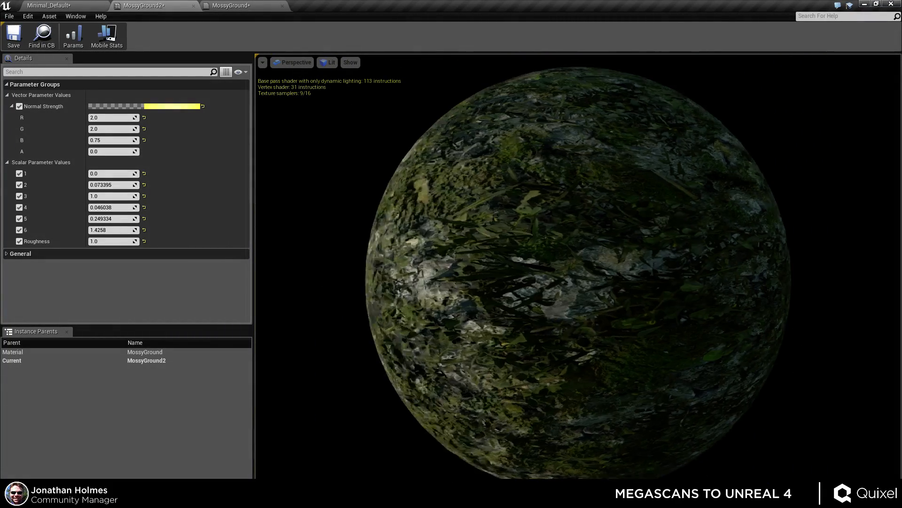
drag(578, 273, 451, 329)
mouse_move(657, 369)
mouse_down()
mouse_move(651, 376)
mouse_move(657, 368)
mouse_up()
drag(692, 341, 588, 348)
scroll(582, 279, up, 6)
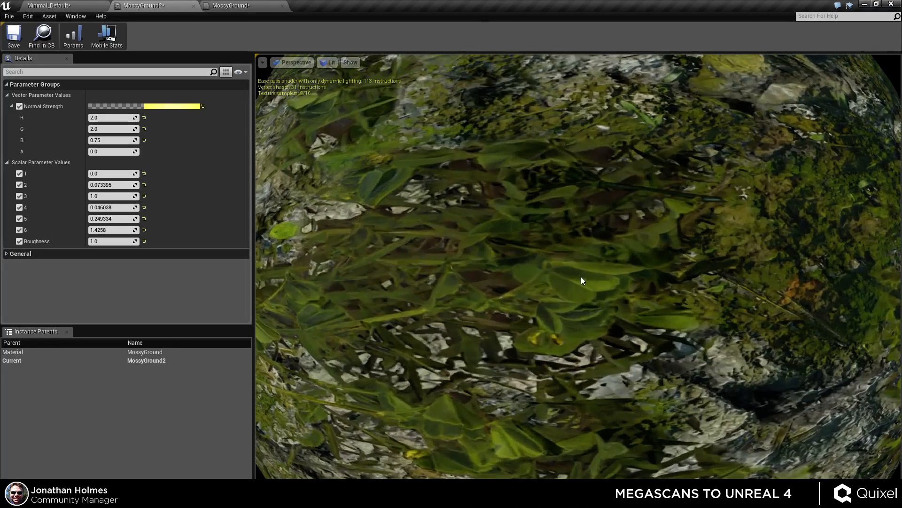
drag(666, 313, 644, 314)
drag(699, 343, 526, 301)
scroll(700, 343, down, 10)
scroll(517, 316, up, 3)
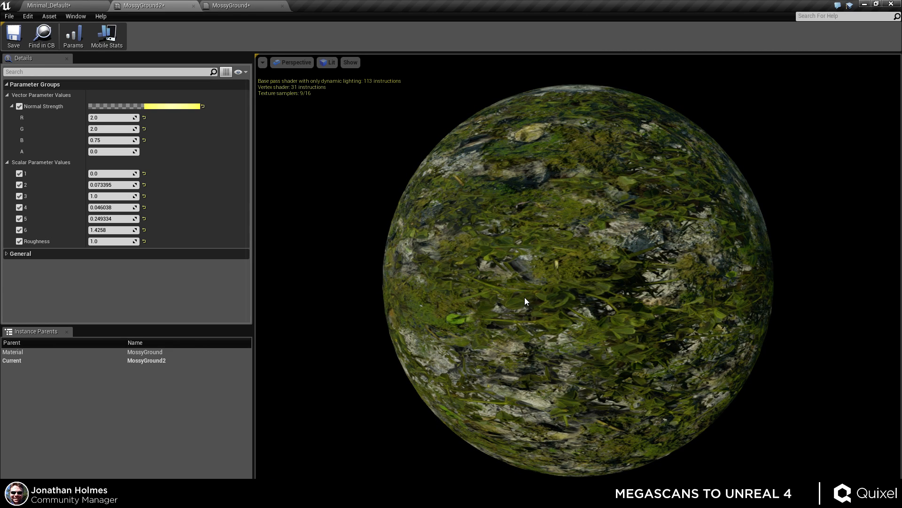
In the MossyGround material graph, move the roughness and normal nodes closer together.
click(242, 6)
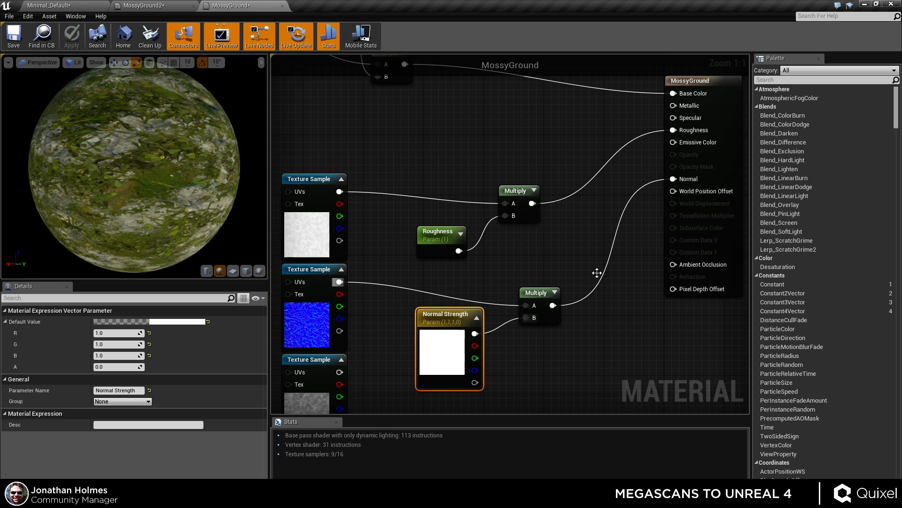
scroll(544, 227, up, 3)
scroll(553, 253, down, 1)
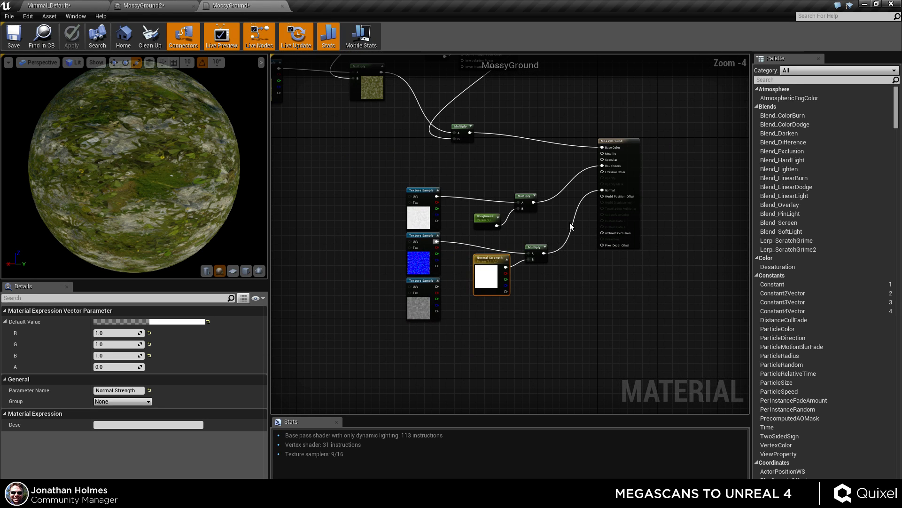
drag(486, 280, 494, 251)
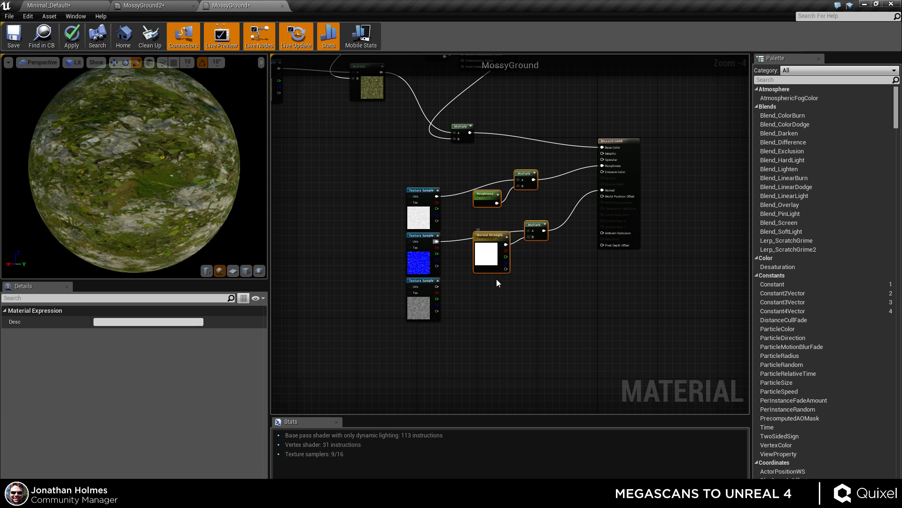
click(454, 262)
drag(375, 182, 484, 240)
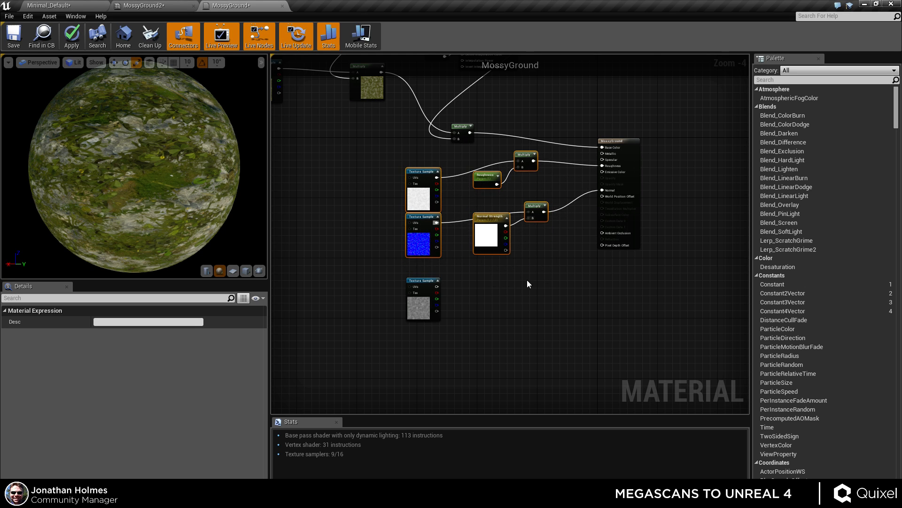
click(526, 280)
Reposition the roughness and normal node group beneath the base colour network.
right_drag(512, 283, 512, 385)
scroll(459, 332, up, 1)
scroll(376, 191, down, 3)
right_drag(368, 185, 413, 226)
scroll(381, 184, up, 2)
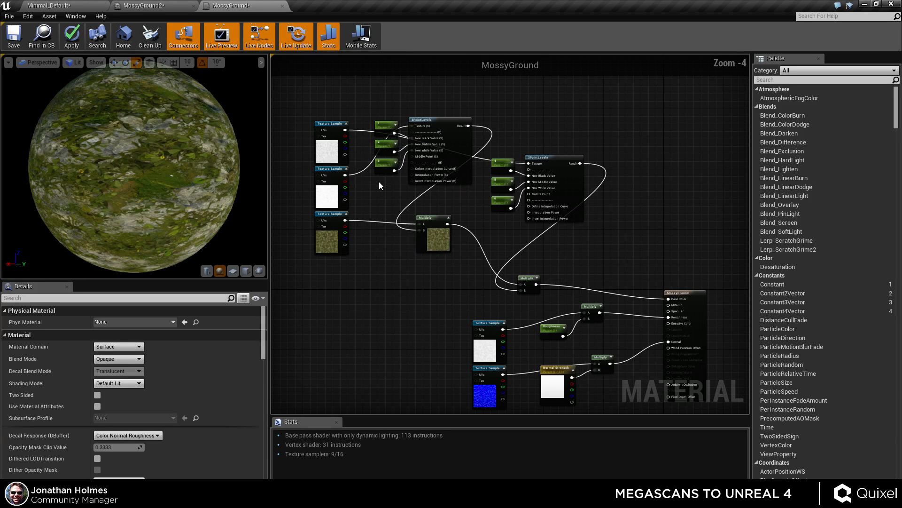
right_drag(447, 323, 402, 253)
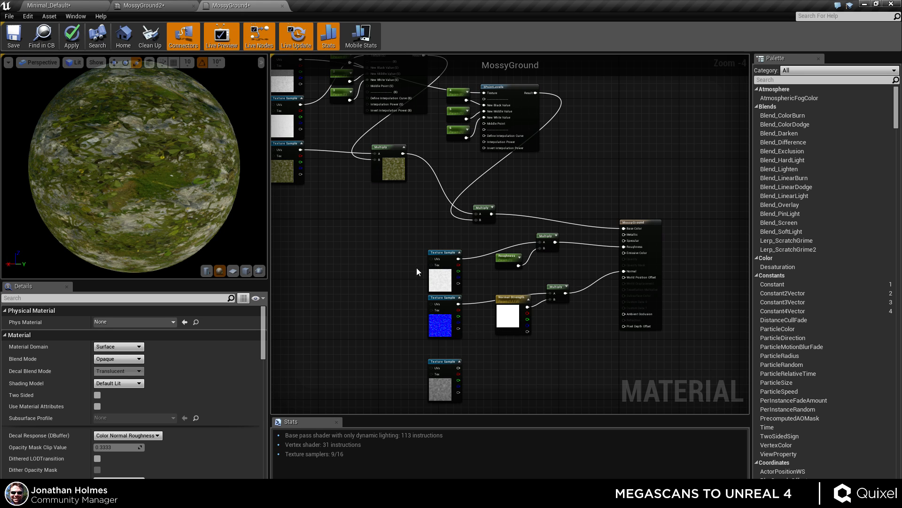
right_drag(369, 314, 358, 266)
drag(347, 250, 547, 288)
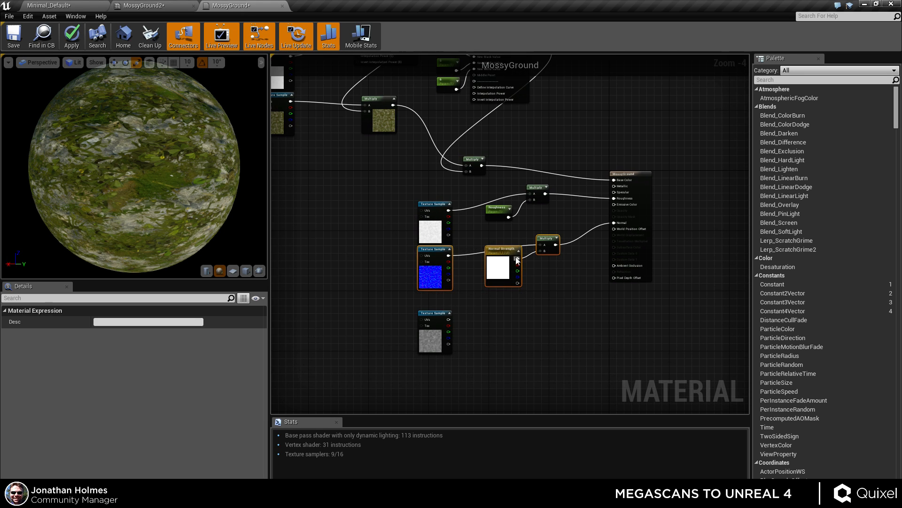
drag(500, 265, 500, 281)
right_drag(479, 237, 505, 314)
click(469, 312)
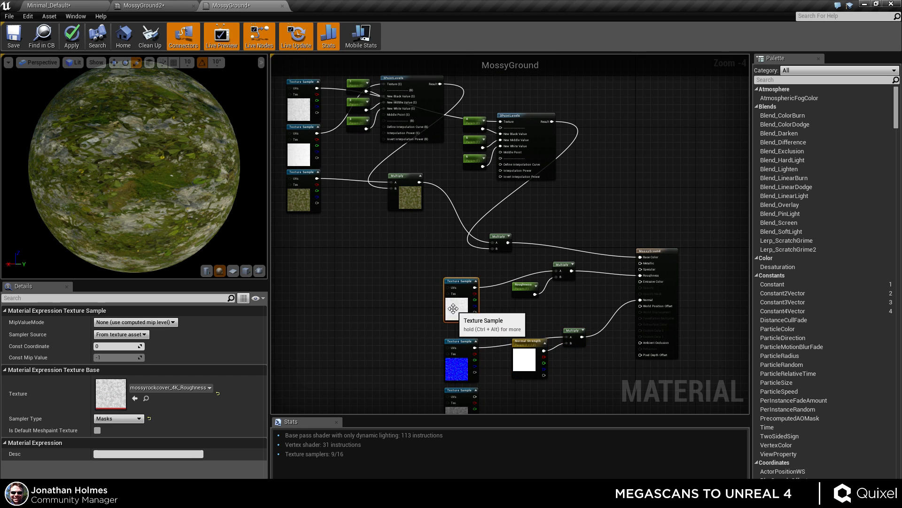
Shift the roughness texture sample and Roughness parameter nodes leftward, aligning them neatly beside their Multiply node.
drag(470, 312, 432, 307)
drag(526, 297, 465, 296)
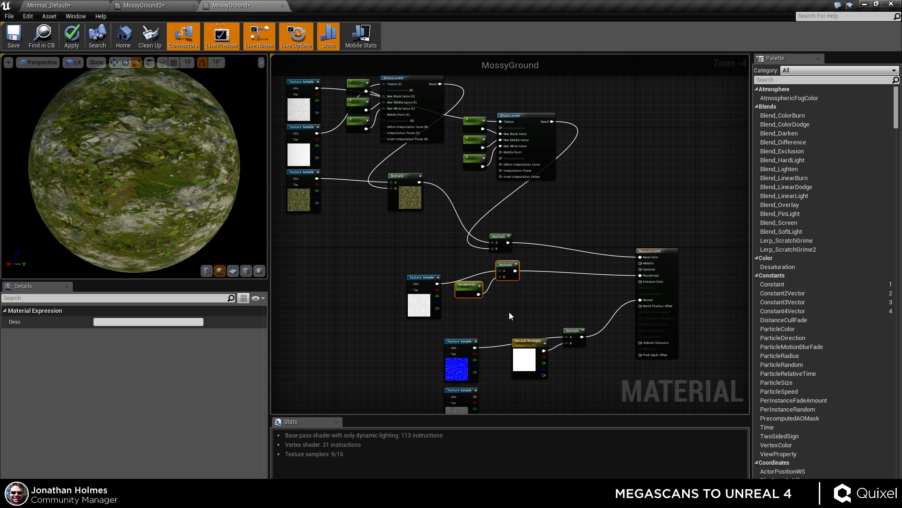
scroll(487, 303, up, 3)
drag(369, 332, 371, 315)
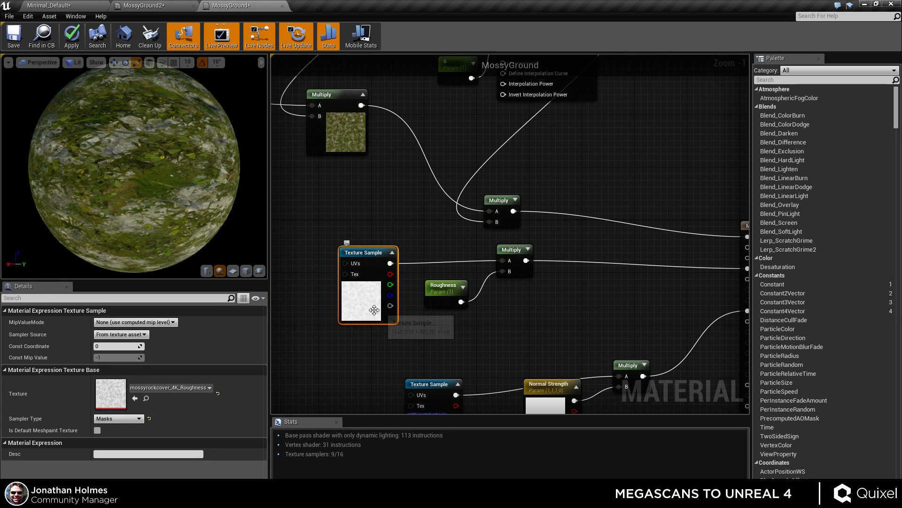
click(542, 337)
Review the overall material graph layout and the normal map node area.
scroll(542, 337, down, 2)
right_drag(633, 219, 624, 251)
scroll(623, 250, down, 2)
scroll(613, 245, up, 1)
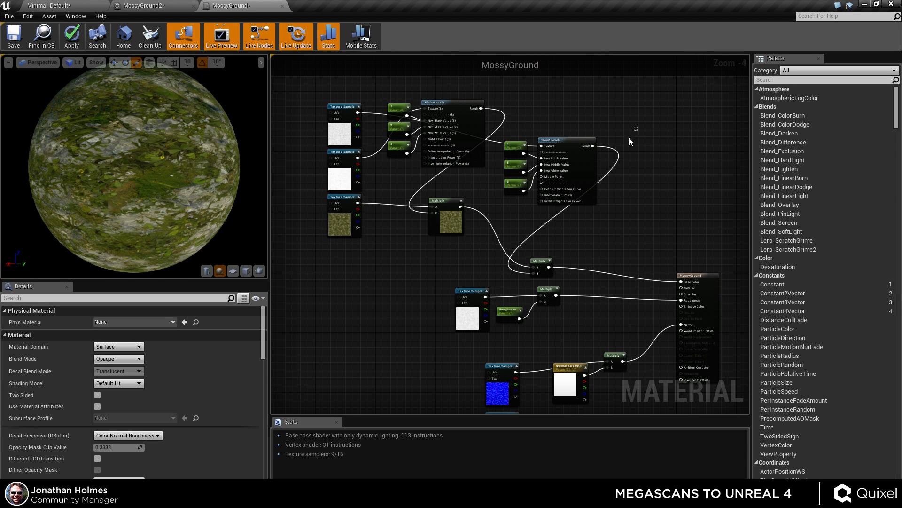
drag(634, 126, 515, 209)
right_drag(613, 255, 586, 230)
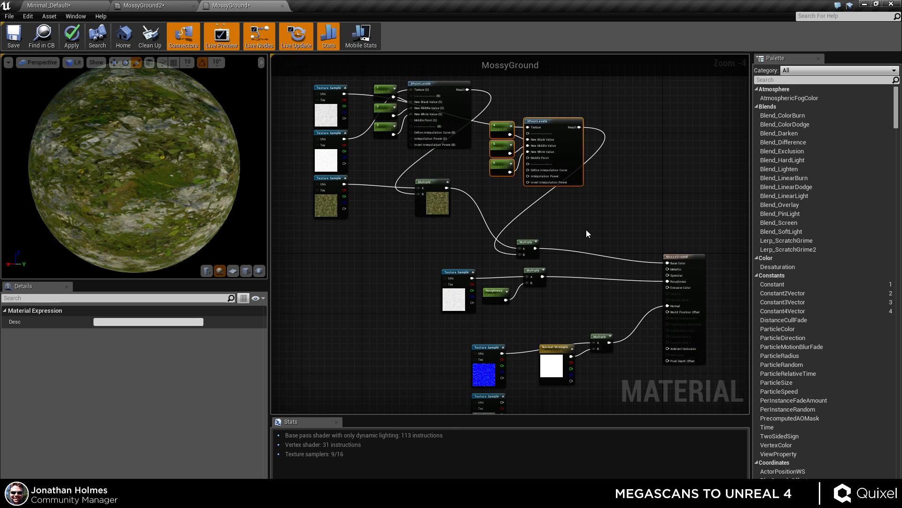
click(586, 229)
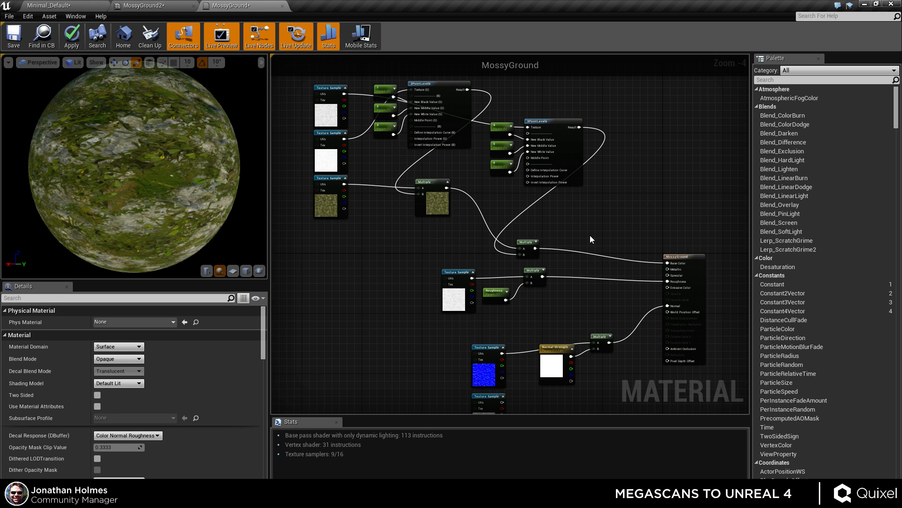
right_drag(590, 235, 554, 302)
scroll(554, 299, up, 4)
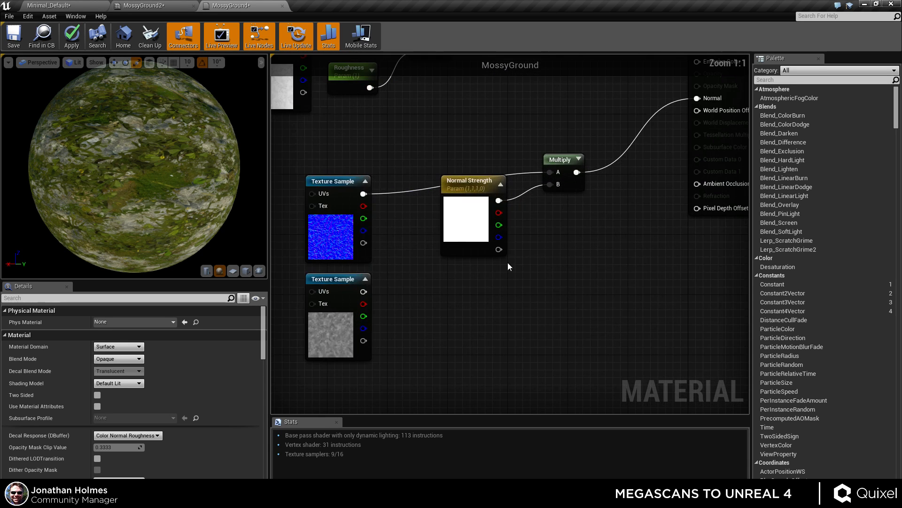
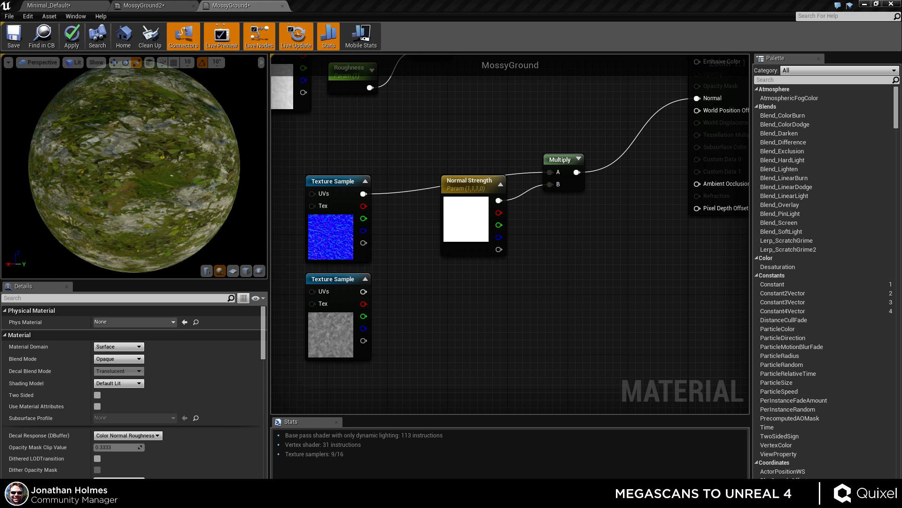
Open the Ballast_albedo_Mat material from the Content Browser's Materials folder.
drag(0, 126, 527, 92)
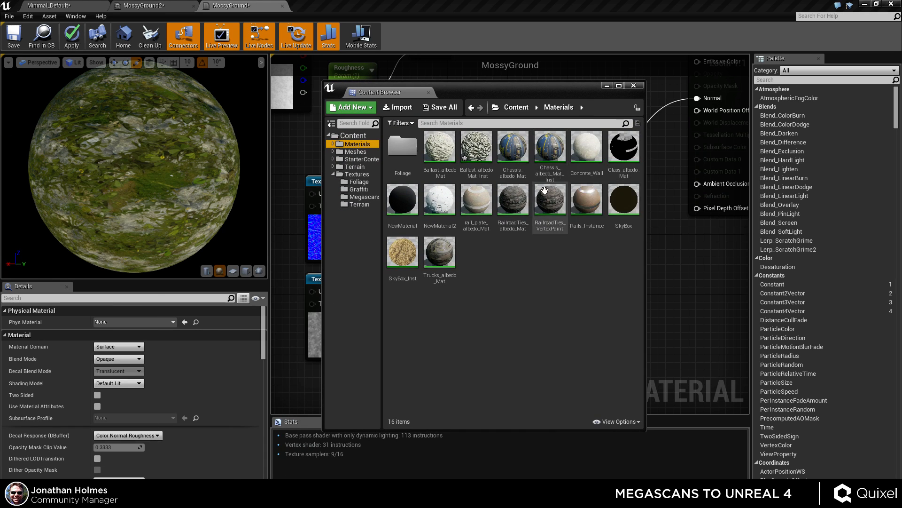
double_click(440, 146)
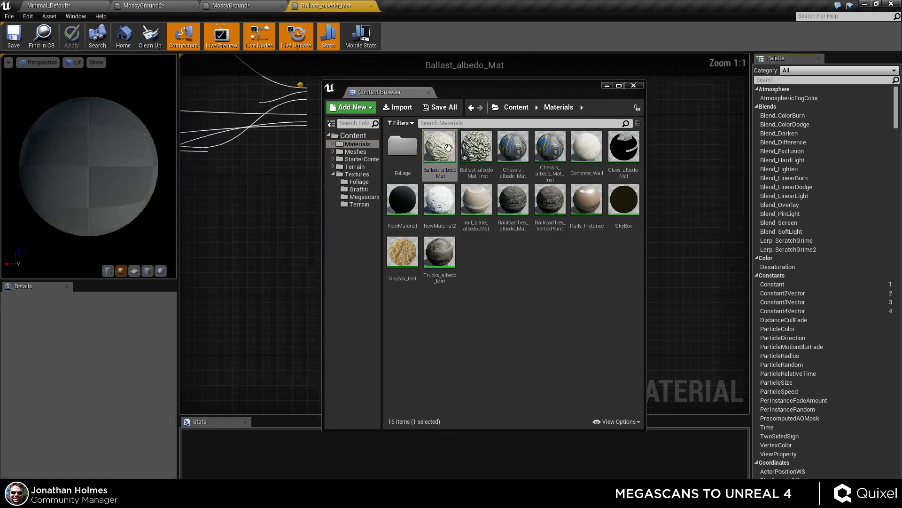
In Ballast_albedo_Mat, select and copy the displacement node chain: Displacement Strength, Multiply nodes, VertexNormalWS and Distance.
drag(503, 90, 0, 126)
right_drag(326, 311, 496, 262)
scroll(476, 286, down, 3)
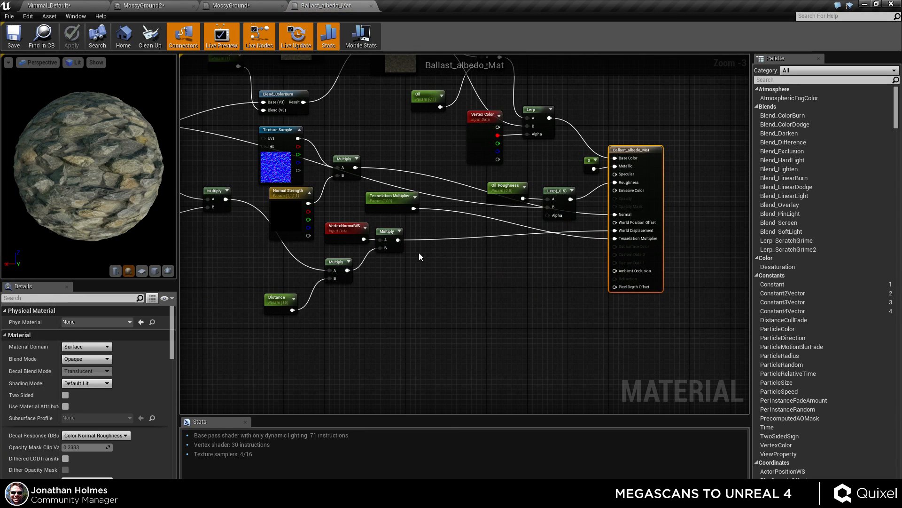
drag(426, 218, 345, 289)
right_drag(362, 295, 530, 296)
shift+click(454, 303)
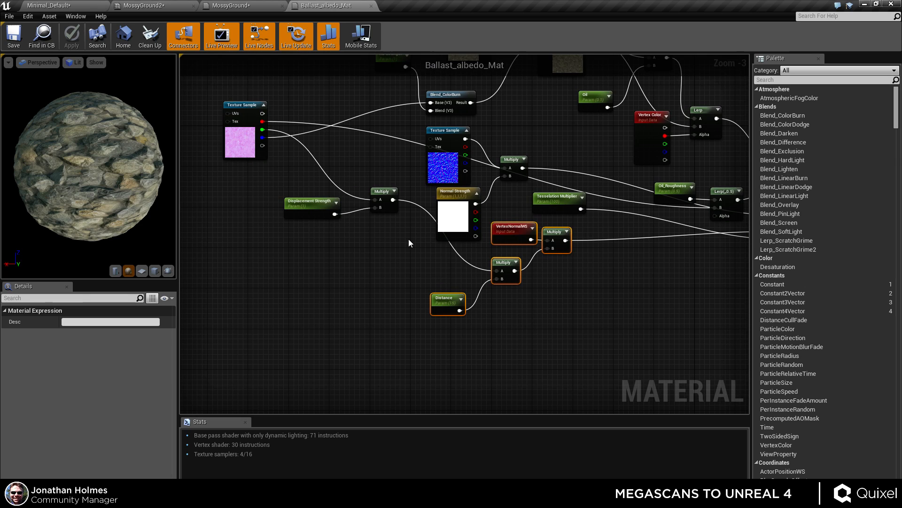
ctrl+click(380, 198)
ctrl+click(325, 204)
ctrl+click(384, 189)
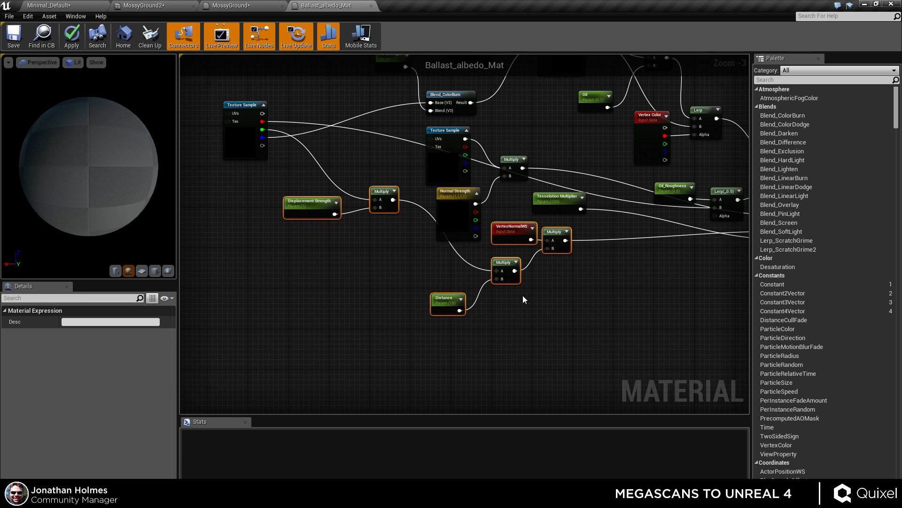
Paste the copied displacement nodes into the MossyGround material graph.
click(230, 6)
scroll(523, 307, down, 4)
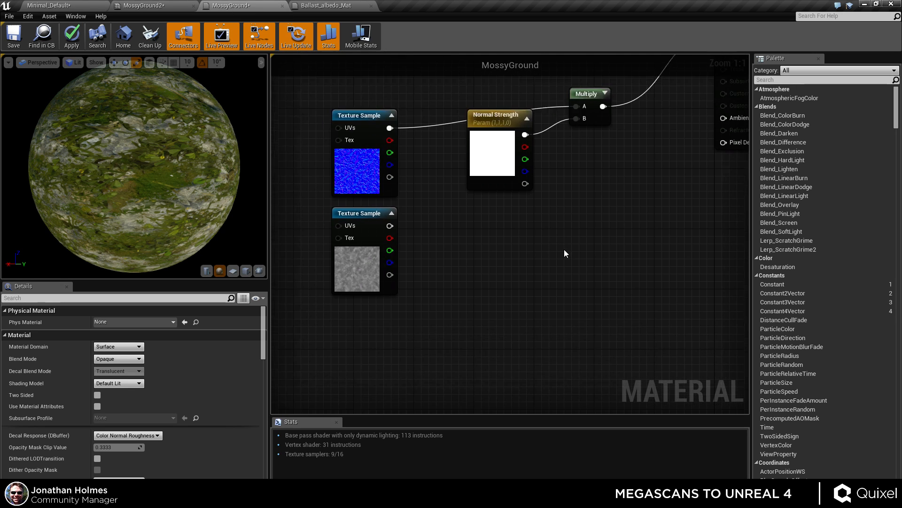
key(ctrl+v)
drag(658, 263, 633, 203)
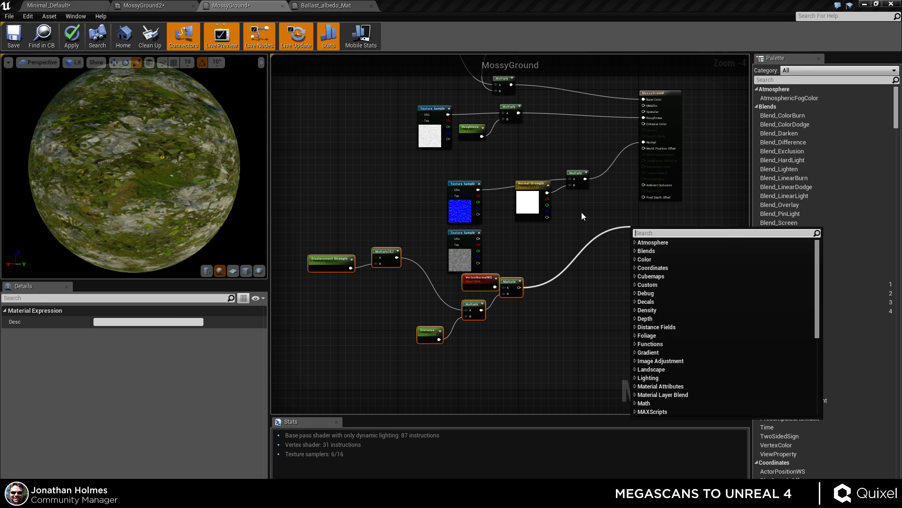
click(590, 250)
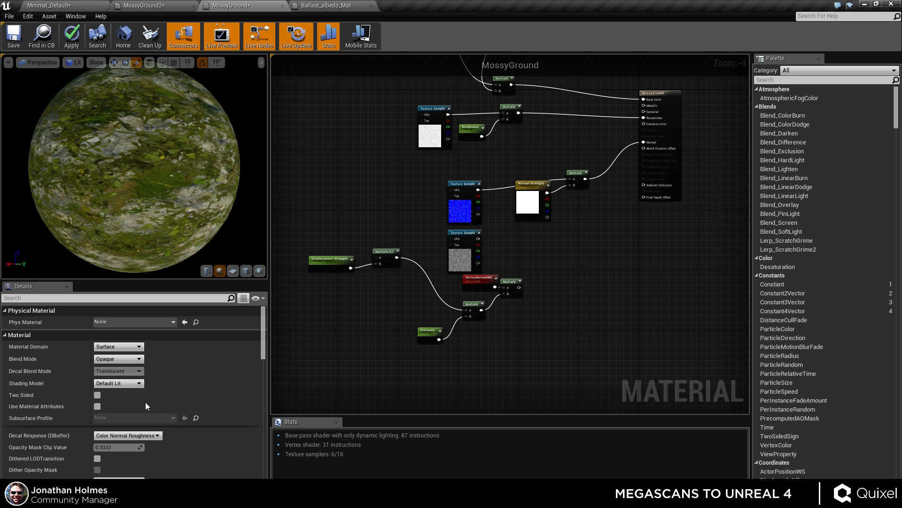
Set the material's D3D11 Tessellation Mode to PN Triangles.
scroll(123, 402, down, 3)
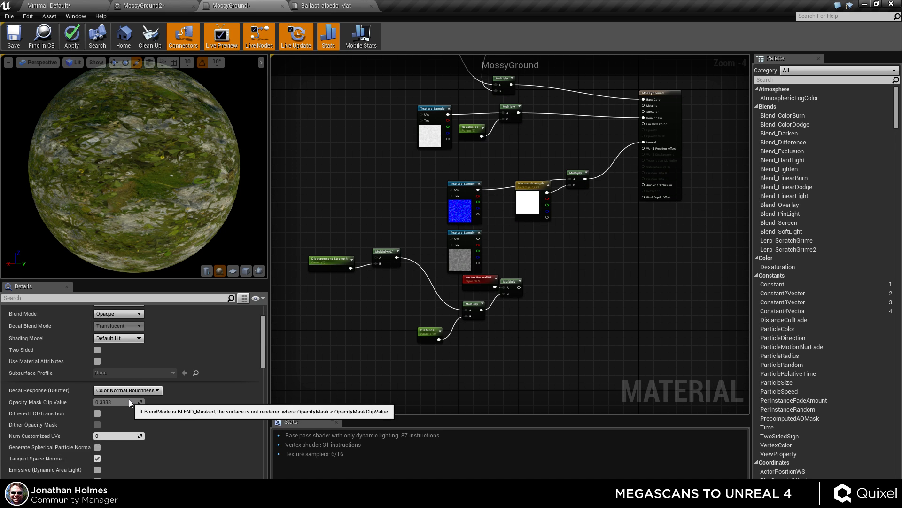
scroll(129, 402, down, 10)
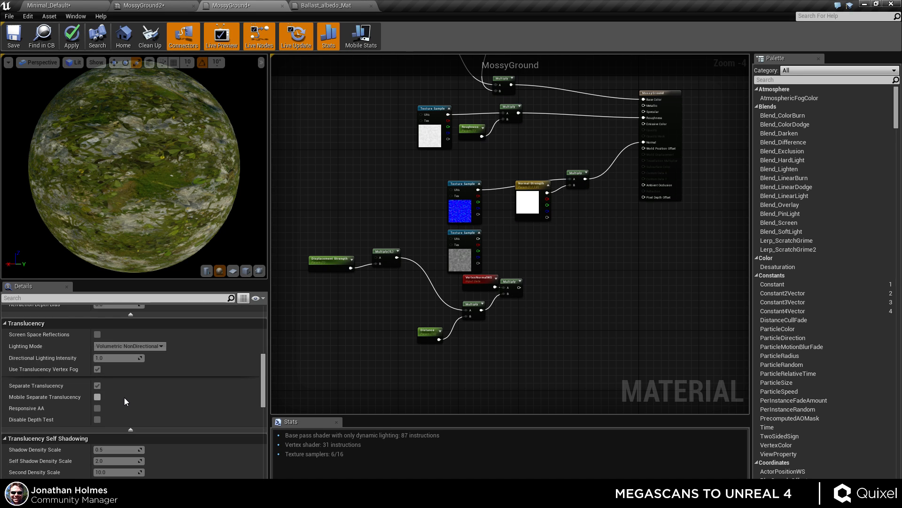
scroll(124, 397, down, 10)
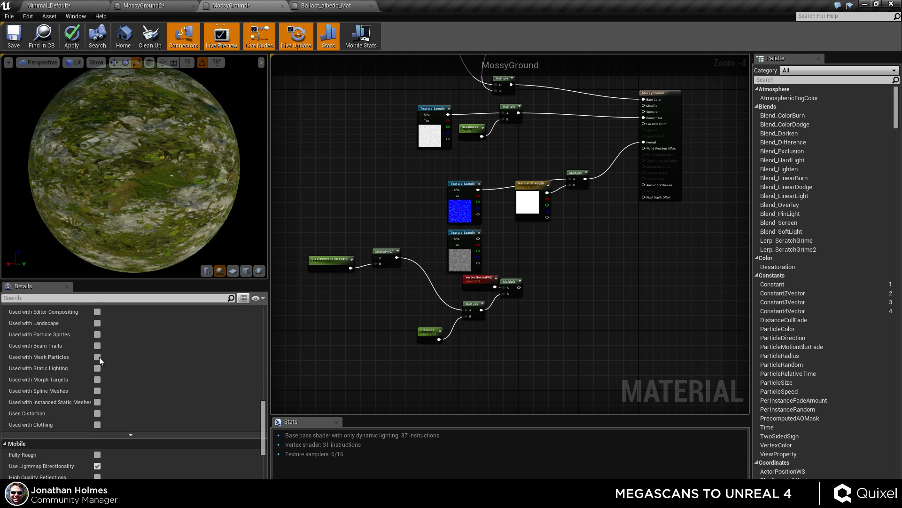
scroll(99, 376, down, 5)
click(125, 437)
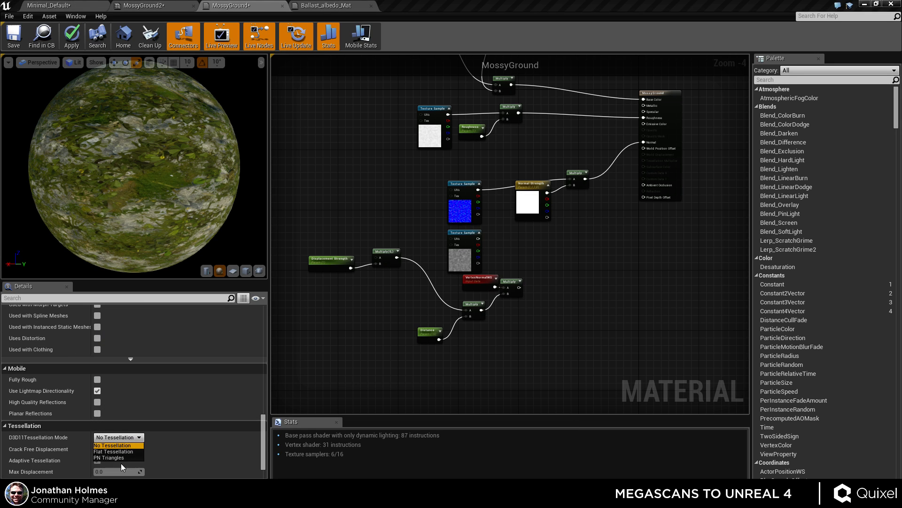
click(113, 457)
Set Max Displacement to 4.0 and turn off Adaptive Tessellation.
scroll(105, 439, down, 2)
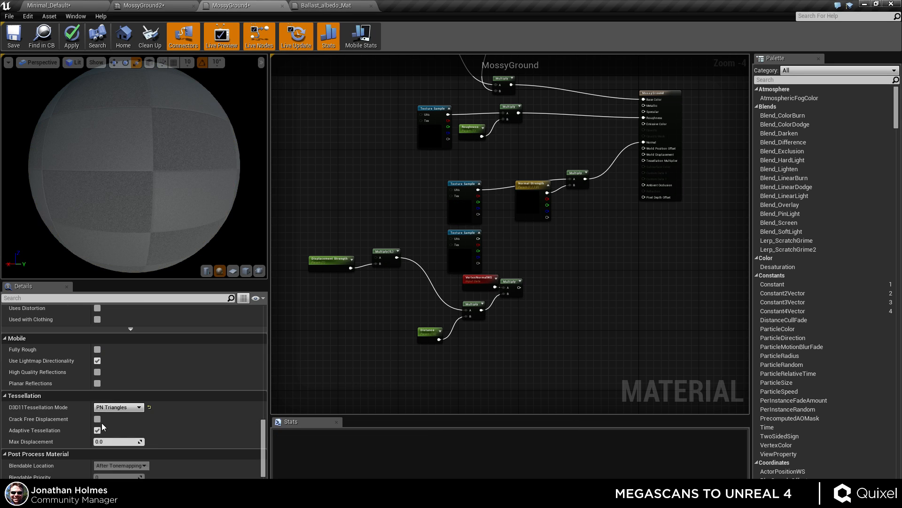
scroll(103, 420, down, 5)
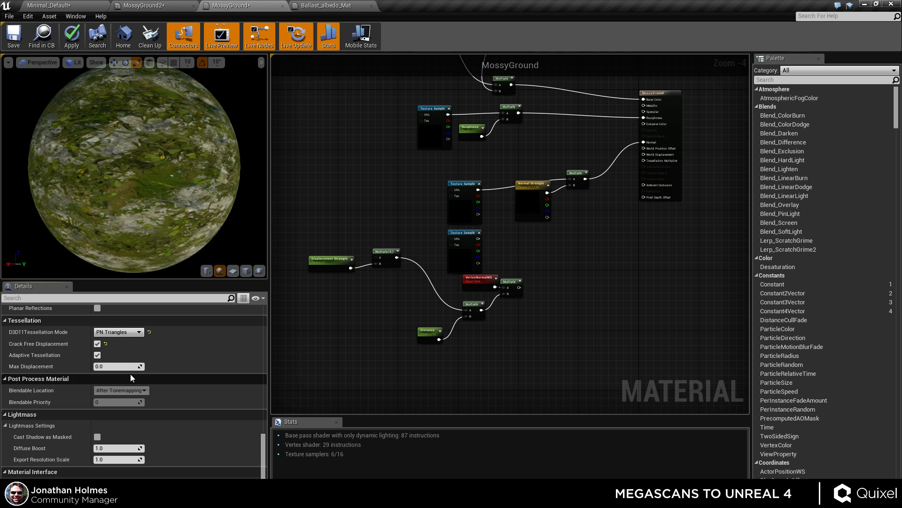
click(121, 366)
text(4)
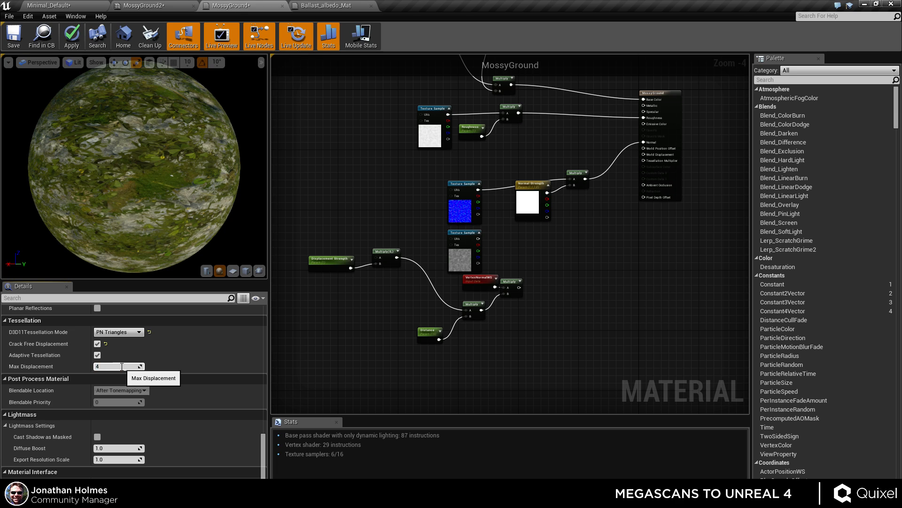
key(Return)
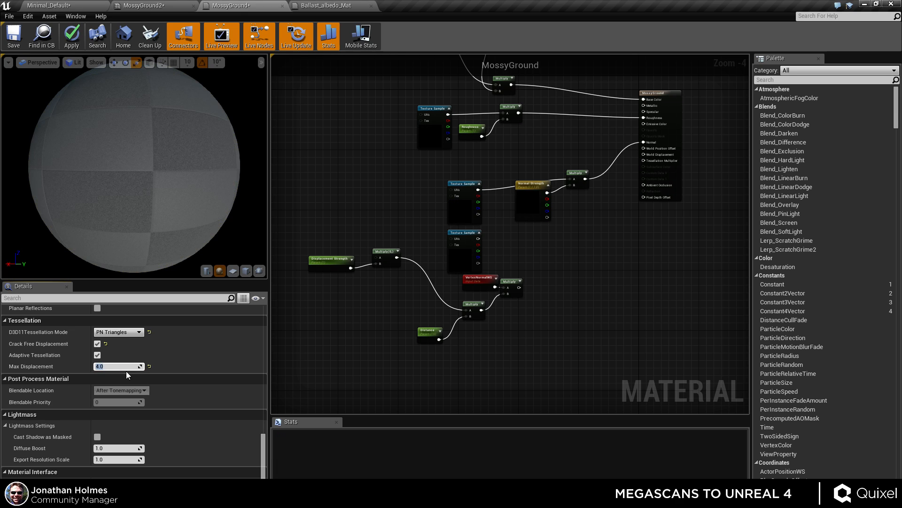
click(97, 356)
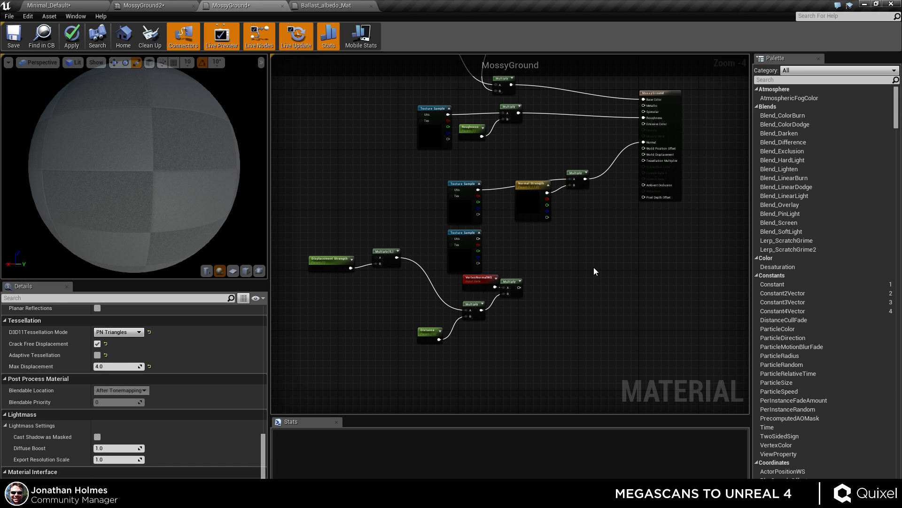
Connect the displacement chain's final Multiply output to the World Displacement input.
drag(519, 287, 659, 154)
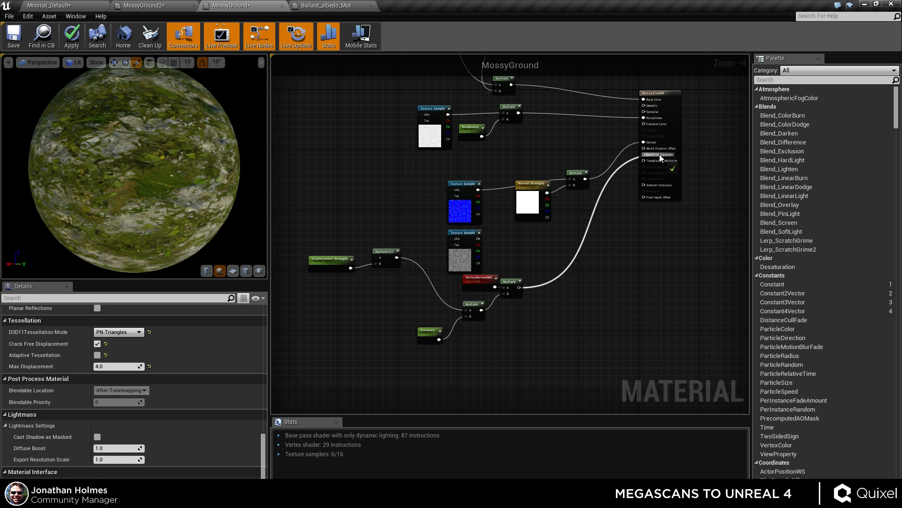
Copy the Tesselation Multiplier parameter from Ballast_albedo_Mat and paste it into MossyGround above Normal Strength.
scroll(659, 154, up, 4)
click(335, 6)
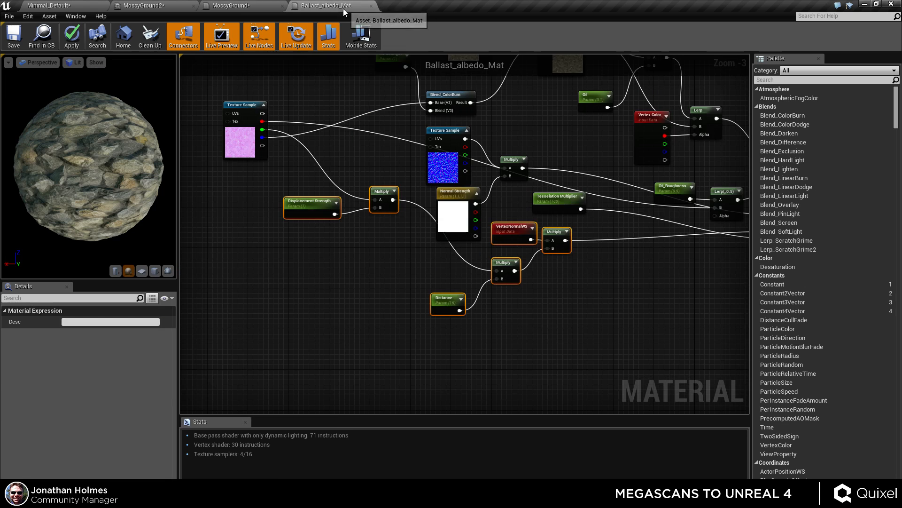
scroll(514, 329, up, 2)
click(314, 251)
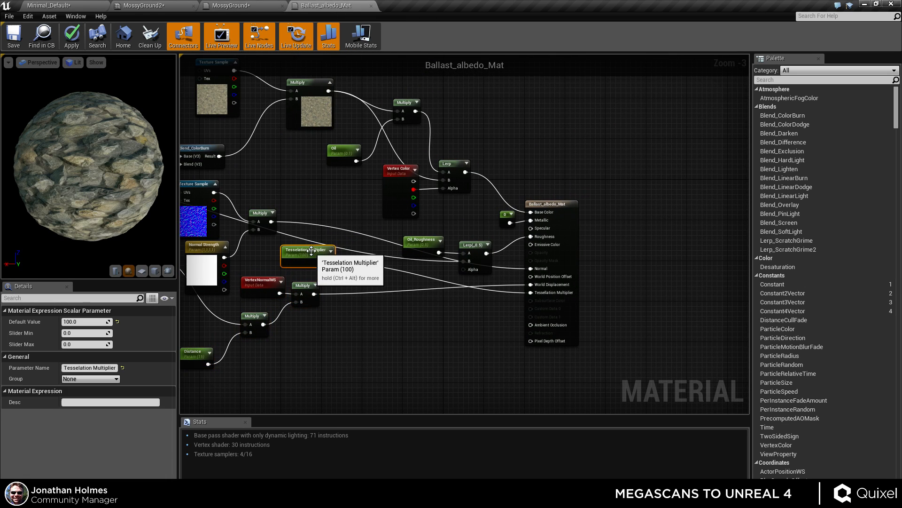
click(249, 5)
right_drag(557, 285, 538, 242)
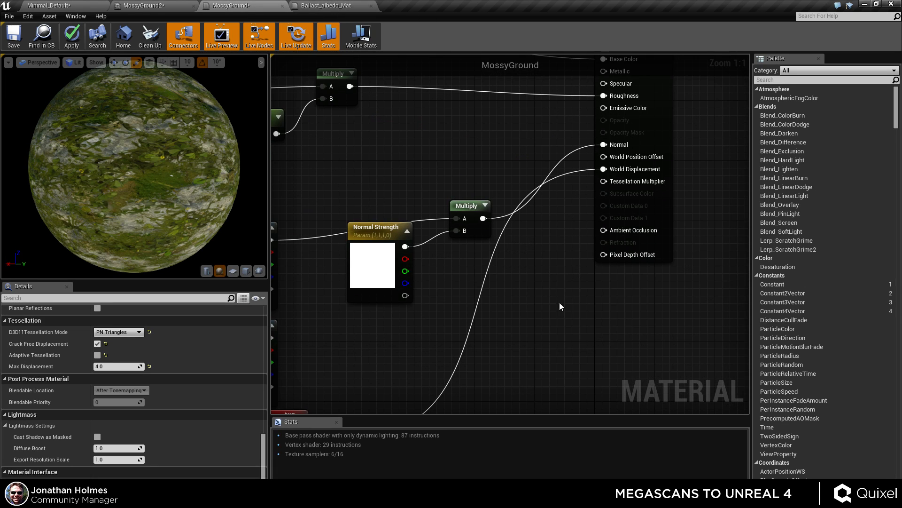
key(ctrl+v)
drag(574, 306, 383, 152)
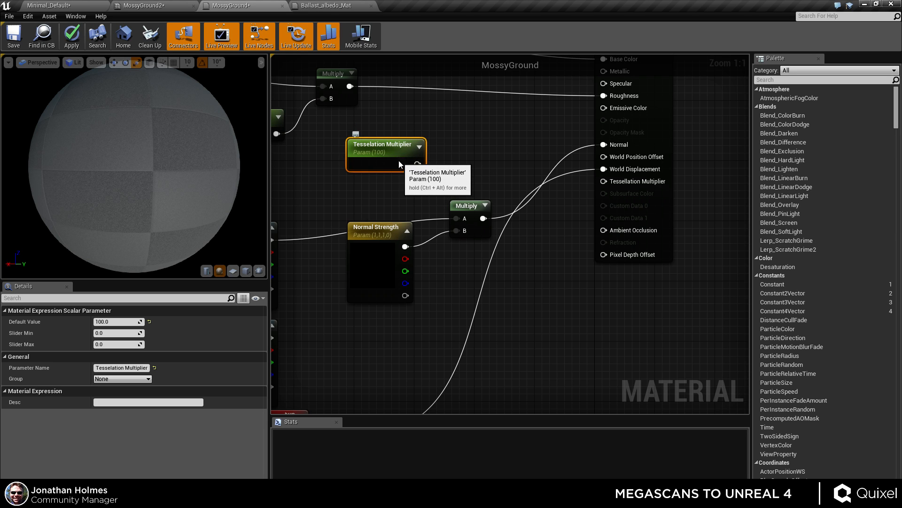
Set the Tesselation Multiplier default value to 4 and connect it to the Tessellation Multiplier input.
click(121, 321)
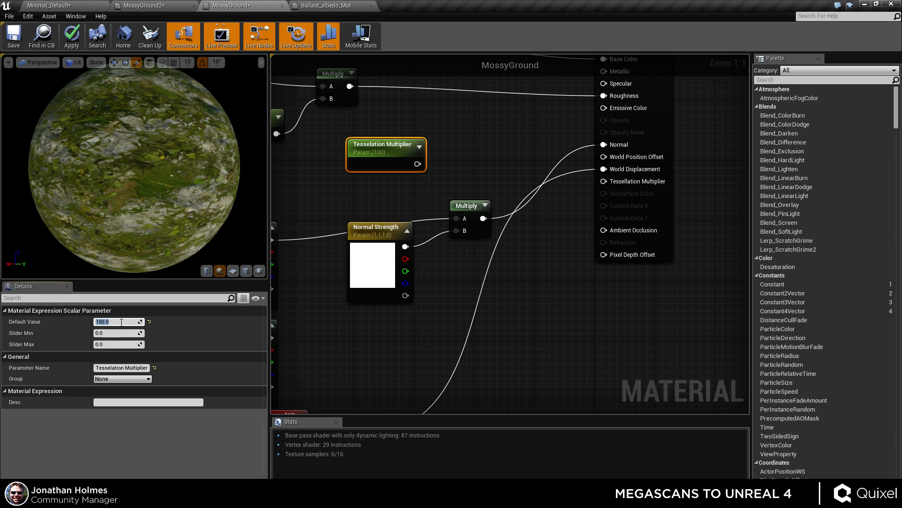
text(4)
key(Return)
click(444, 147)
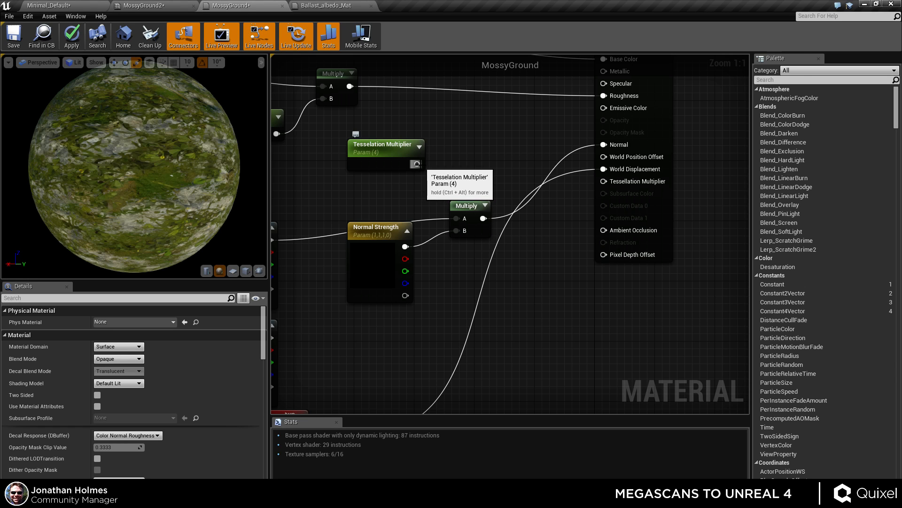
drag(417, 164, 604, 181)
Place the displacement texture sample beside the displacement Multiply node and apply the material changes.
scroll(545, 267, down, 2)
scroll(543, 265, down, 3)
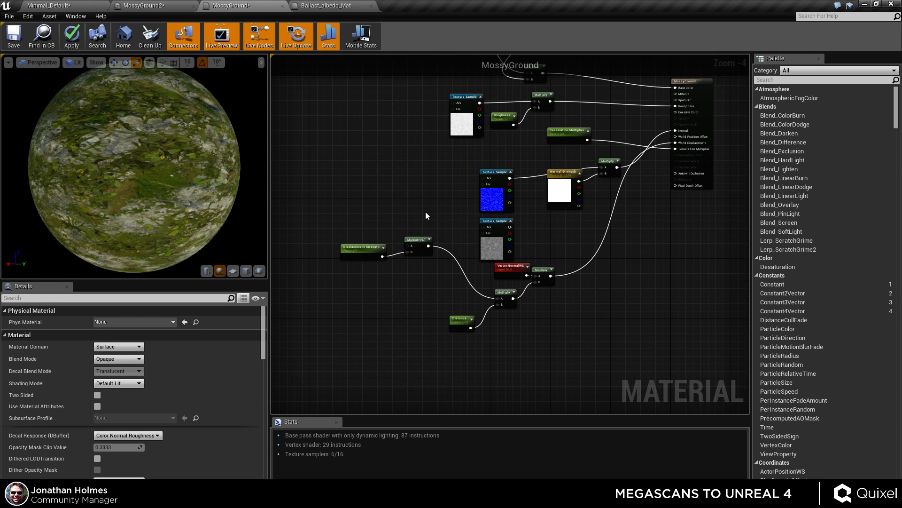
scroll(390, 253, up, 5)
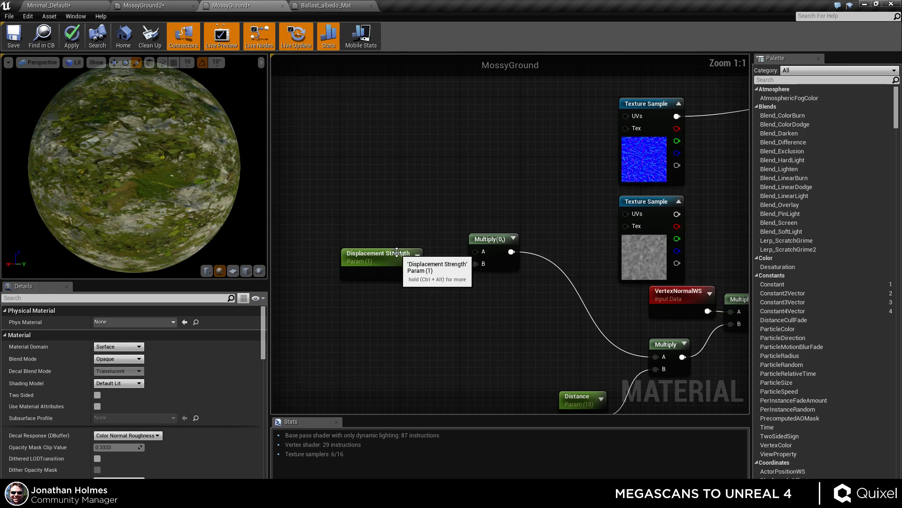
scroll(520, 223, down, 3)
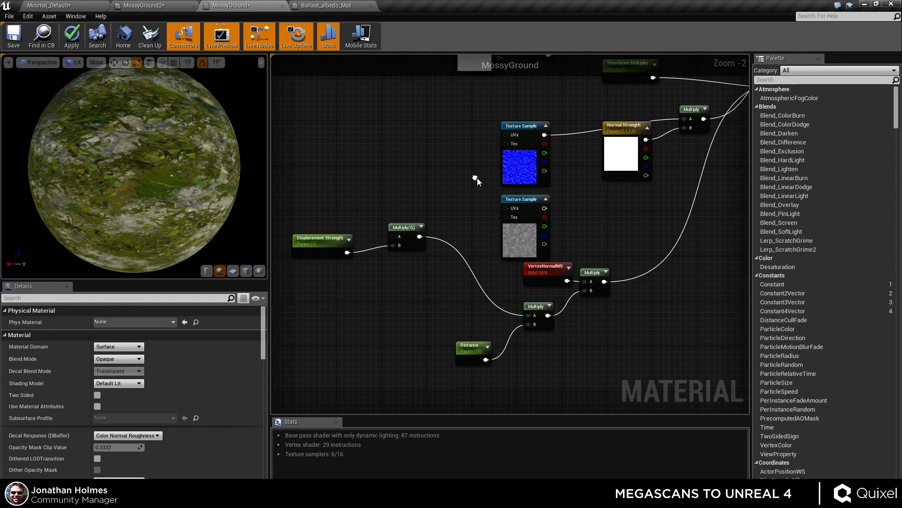
drag(520, 224, 406, 232)
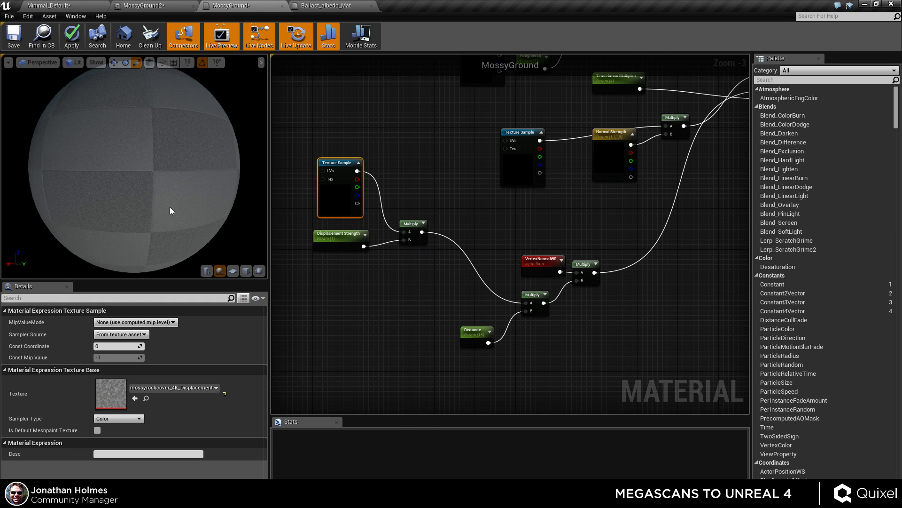
drag(188, 188, 221, 207)
right_drag(470, 220, 470, 274)
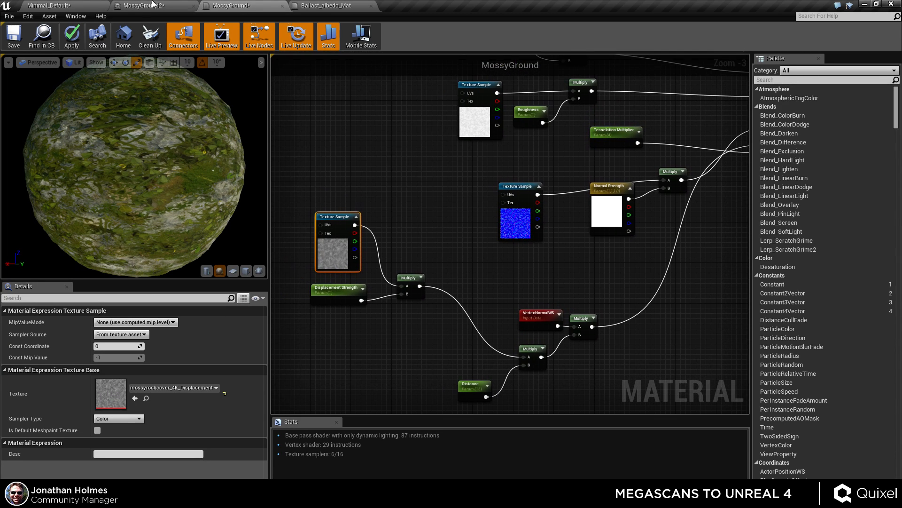
click(71, 37)
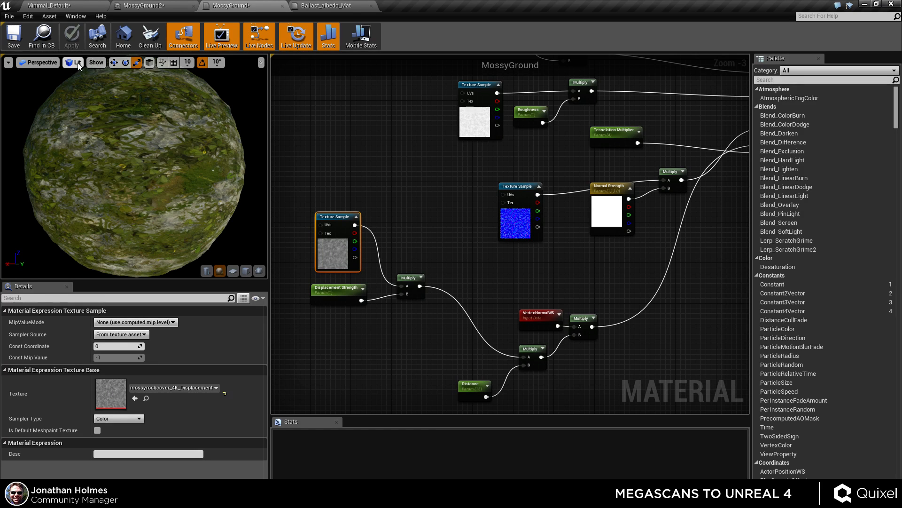
In MossyGround2, enable the Tesselation Multiplier, Distance and Displacement Strength parameter overrides.
click(160, 9)
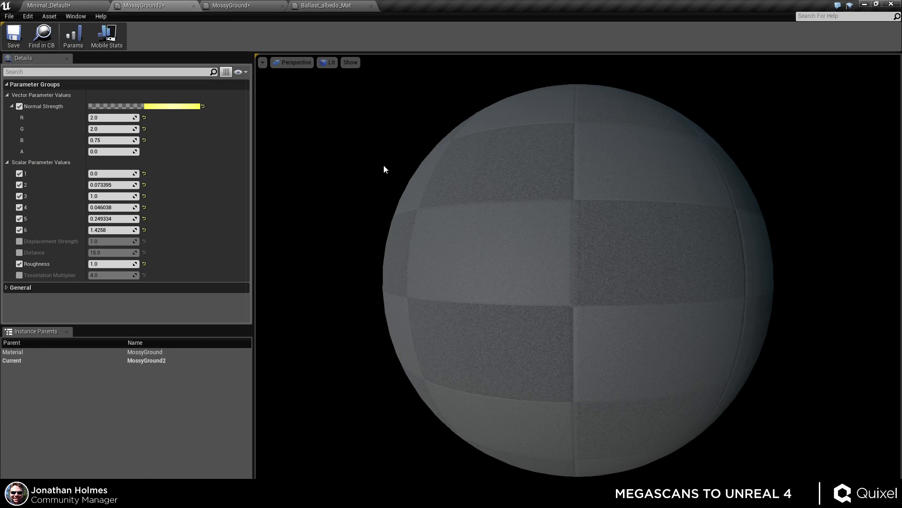
mouse_move(572, 299)
mouse_down()
mouse_move(676, 305)
mouse_move(508, 306)
mouse_move(677, 315)
mouse_move(583, 314)
mouse_move(611, 301)
mouse_move(648, 319)
mouse_move(574, 311)
mouse_move(620, 310)
mouse_move(582, 305)
mouse_move(573, 292)
mouse_move(546, 297)
mouse_move(583, 301)
mouse_move(558, 301)
mouse_up()
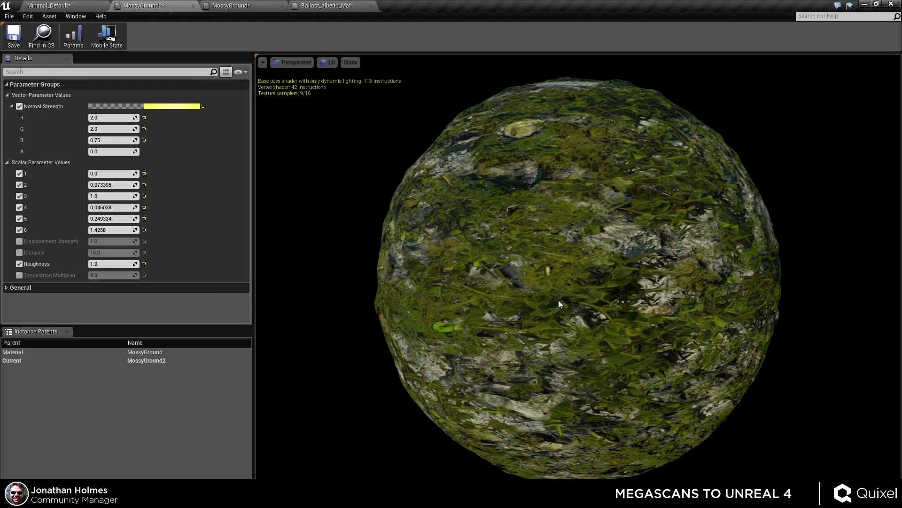
click(11, 106)
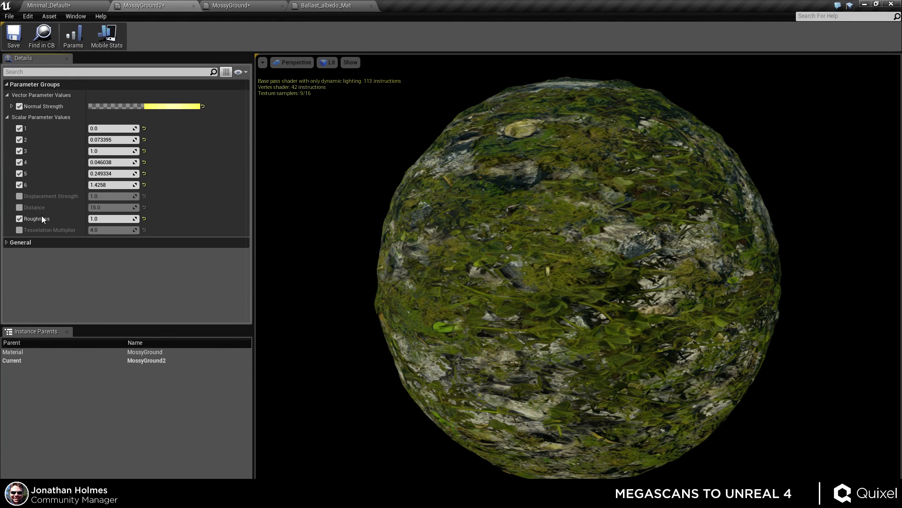
click(19, 230)
click(20, 207)
click(19, 196)
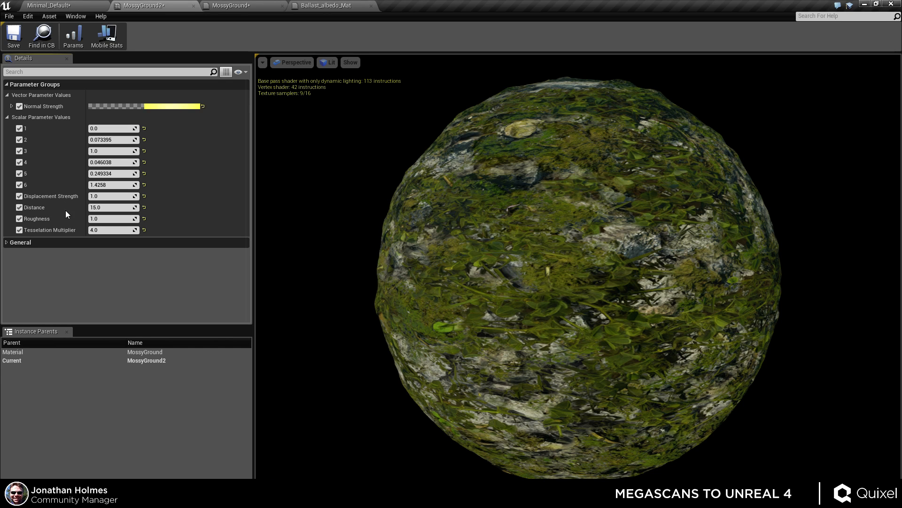
Set Displacement Strength to about 3.68 and Tesselation Multiplier to 4.
drag(106, 196, 136, 196)
mouse_move(108, 230)
mouse_down()
mouse_move(125, 230)
mouse_move(114, 229)
mouse_up()
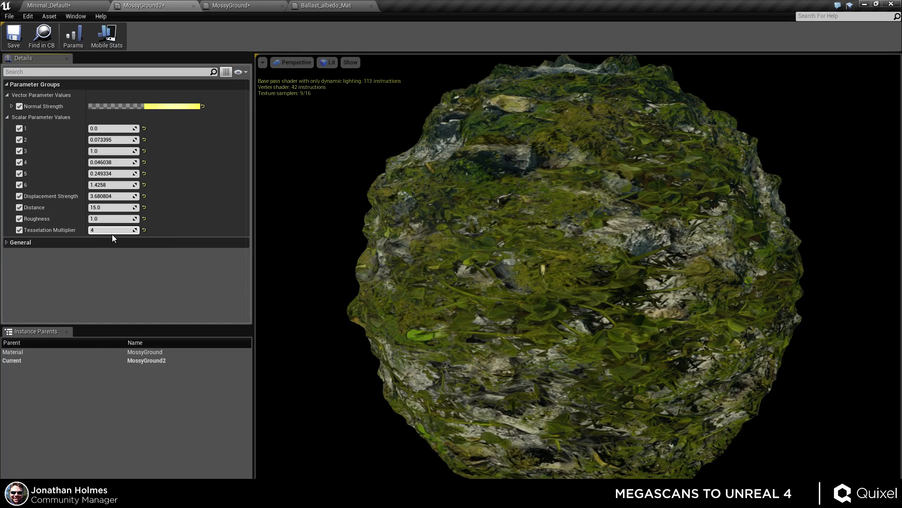
Inspect the tessellated displacement on the MossyGround2 preview sphere from different angles and distances.
key(Return)
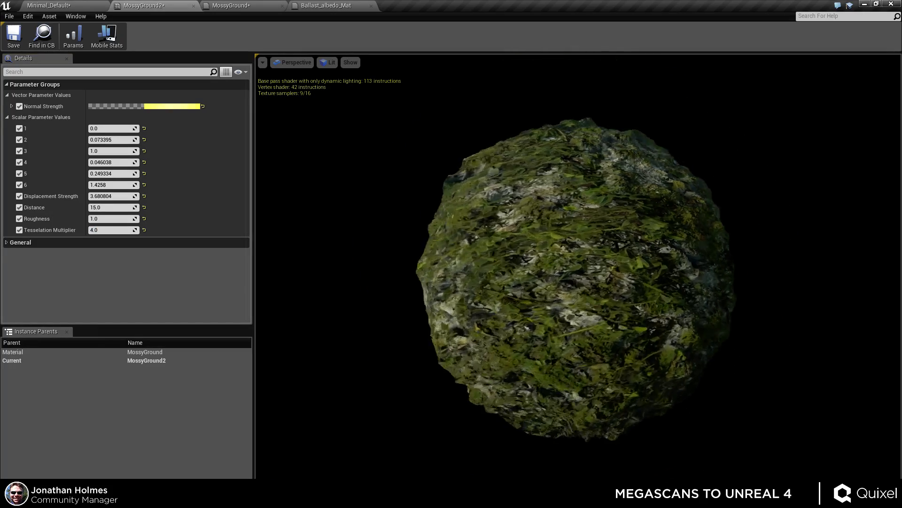
drag(644, 283, 567, 275)
scroll(569, 292, up, 3)
scroll(565, 298, down, 3)
scroll(565, 298, up, 3)
scroll(568, 275, down, 1)
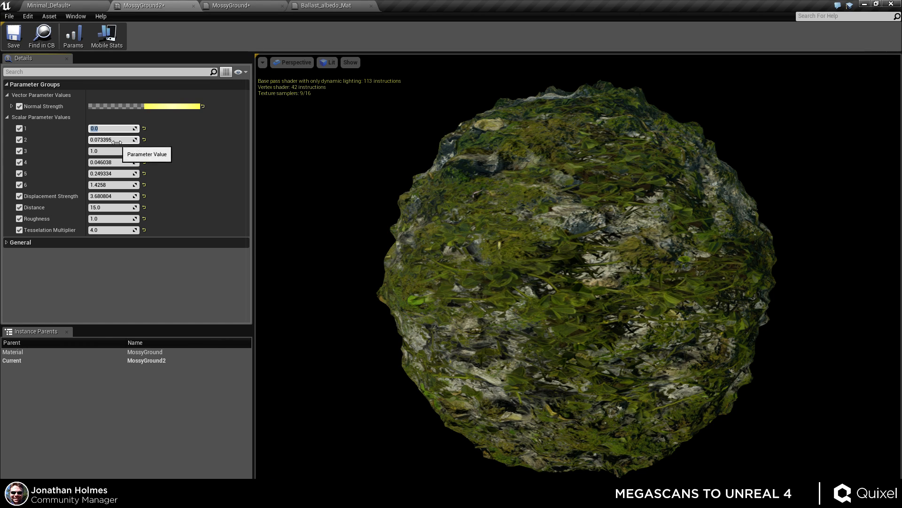
Adjust scalar parameter 2 to about -0.266 and parameter 4 to about 0.125.
mouse_move(117, 143)
mouse_down()
mouse_move(101, 143)
mouse_move(123, 140)
mouse_move(120, 151)
mouse_move(141, 151)
mouse_move(115, 151)
mouse_up()
text(1)
key(Return)
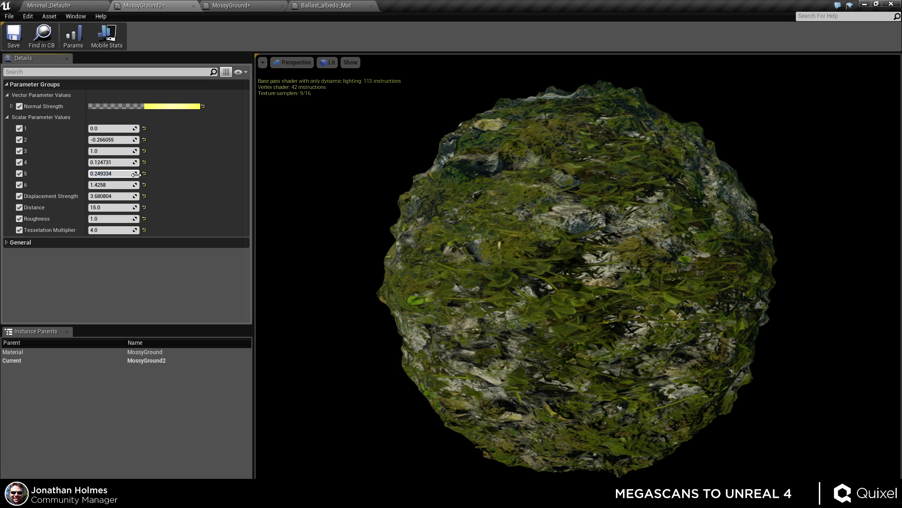
Adjust scalar parameter 5 to about 0.327 and parameter 6 to about 1.311.
mouse_move(136, 174)
mouse_down()
mouse_move(111, 174)
mouse_move(122, 184)
mouse_up()
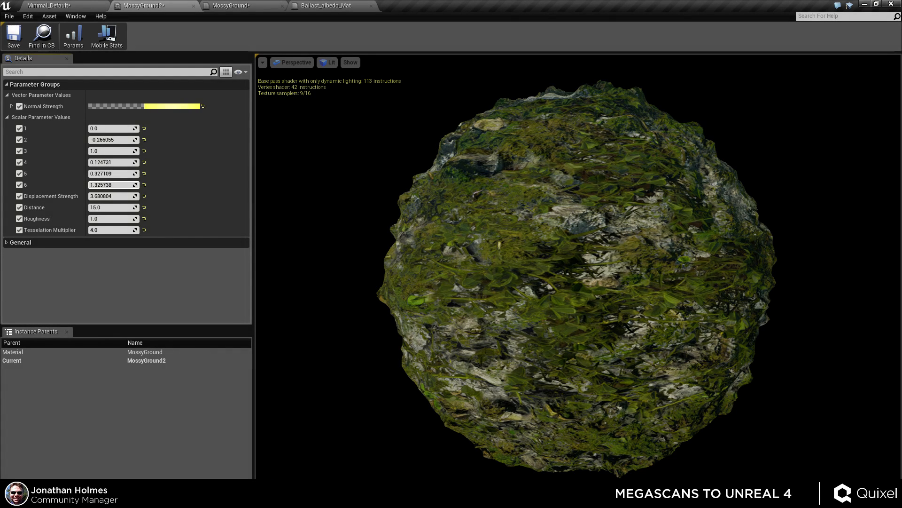
key(Return)
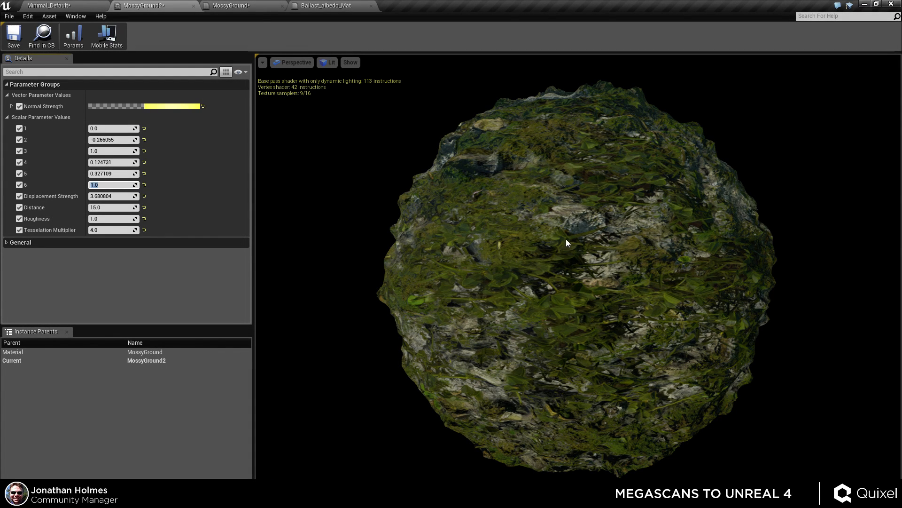
drag(135, 186, 143, 186)
Set the Distance parameter to 10.
drag(541, 282, 646, 249)
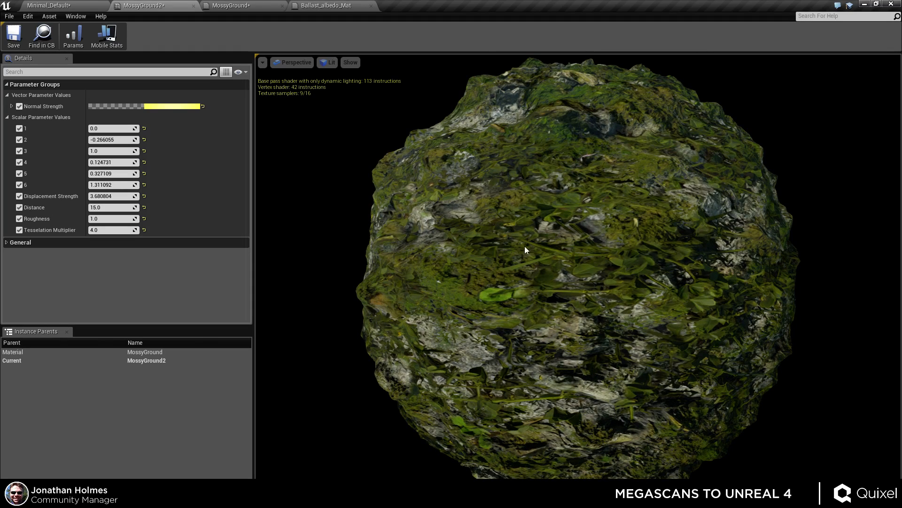
mouse_move(558, 258)
mouse_down()
mouse_move(562, 275)
mouse_move(539, 261)
mouse_move(563, 260)
mouse_move(563, 251)
mouse_move(564, 277)
mouse_move(563, 268)
mouse_up()
mouse_move(656, 284)
mouse_down()
mouse_move(658, 292)
mouse_move(656, 283)
mouse_up()
mouse_move(113, 204)
mouse_down()
mouse_move(197, 204)
mouse_move(104, 208)
mouse_up()
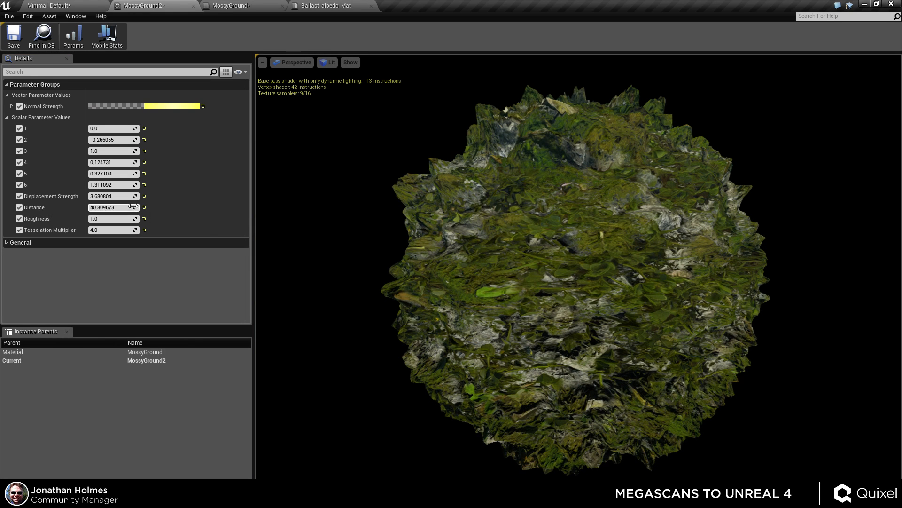
mouse_move(125, 207)
mouse_down()
mouse_move(105, 207)
mouse_move(126, 193)
mouse_move(136, 193)
mouse_move(106, 207)
mouse_move(151, 196)
mouse_move(113, 208)
mouse_up()
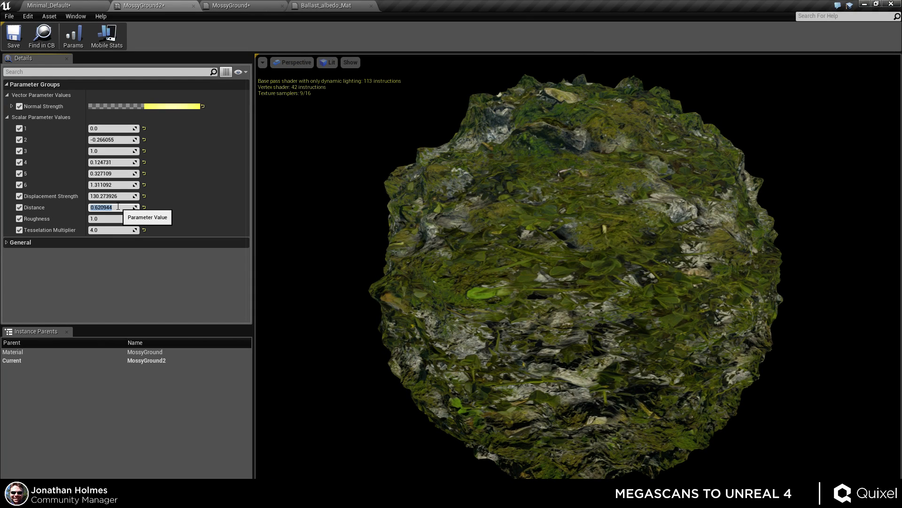
text(0)
key(Return)
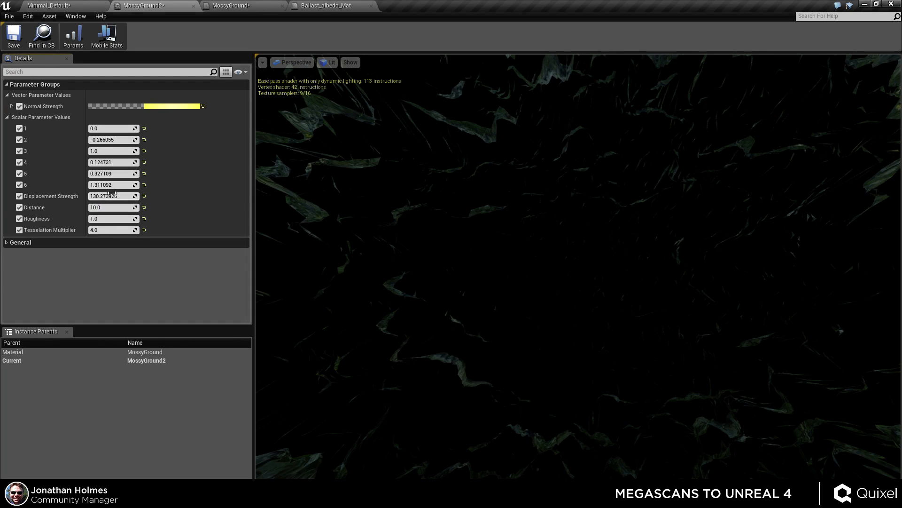
Set Displacement Strength to about 7.48.
click(112, 196)
text(1)
key(Return)
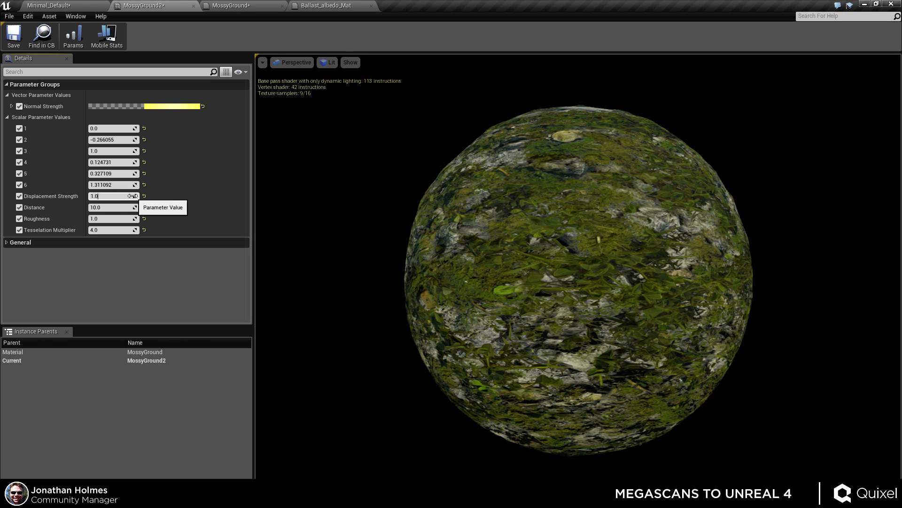
drag(133, 196, 166, 196)
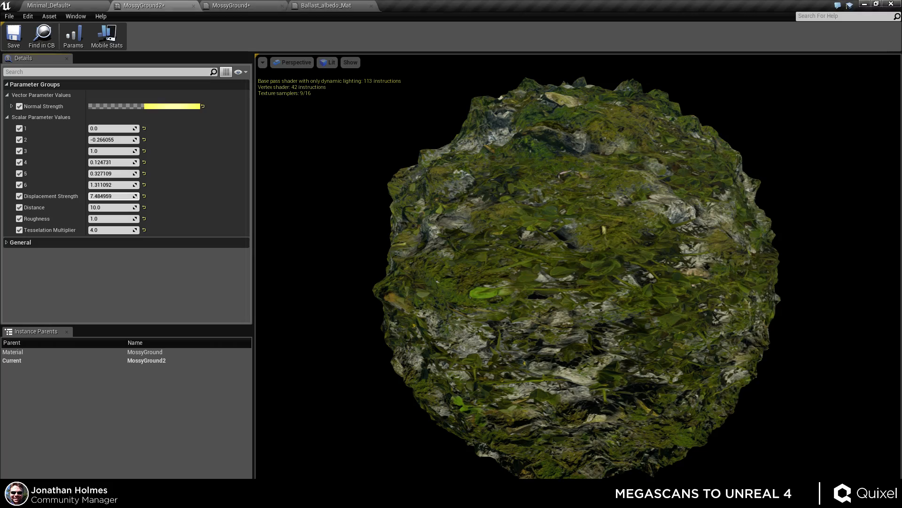
Switch to the Minimal_Default level and inspect the grass, ballast and train in the viewport.
click(63, 7)
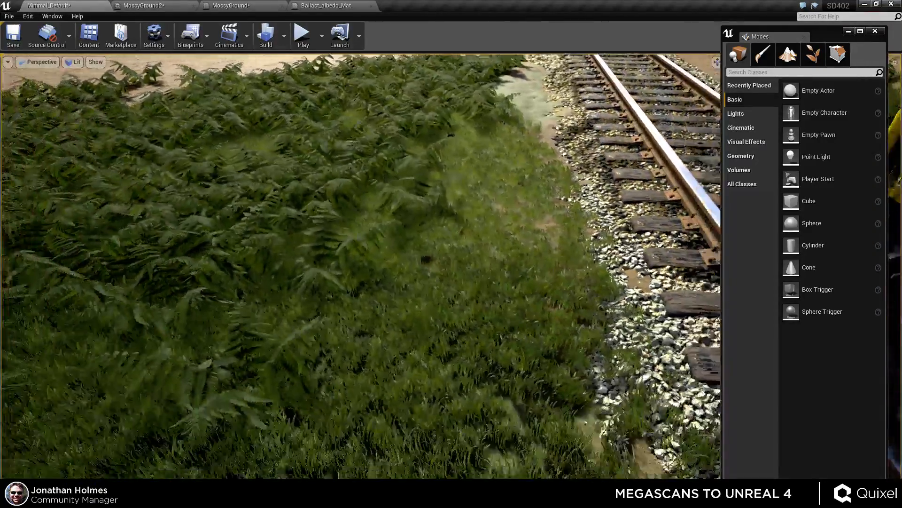
right_drag(475, 258, 504, 260)
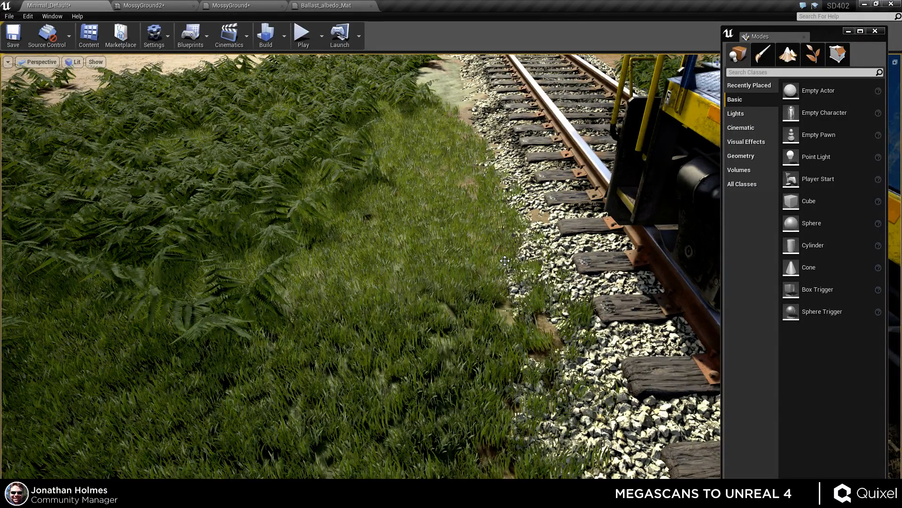
mouse_move(411, 268)
right_down()
mouse_move(611, 289)
mouse_move(695, 272)
mouse_move(564, 282)
mouse_move(418, 271)
right_up()
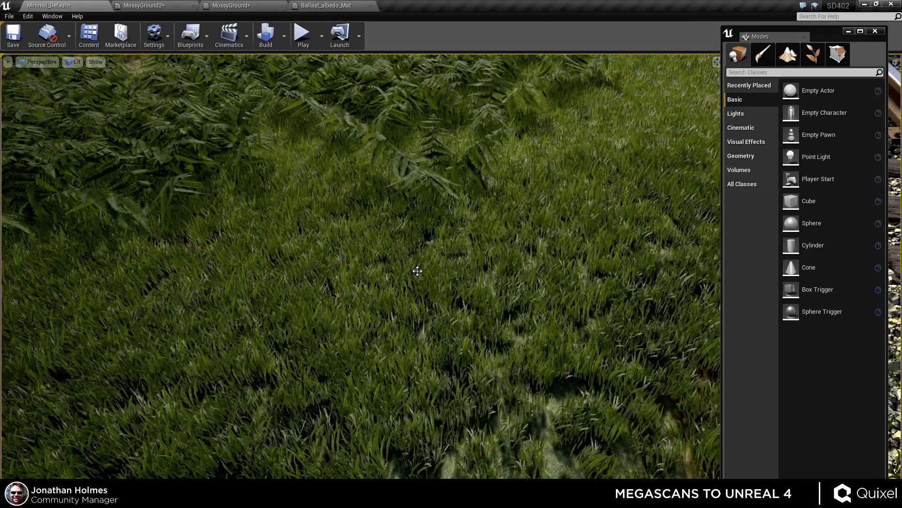
right_drag(456, 246, 536, 214)
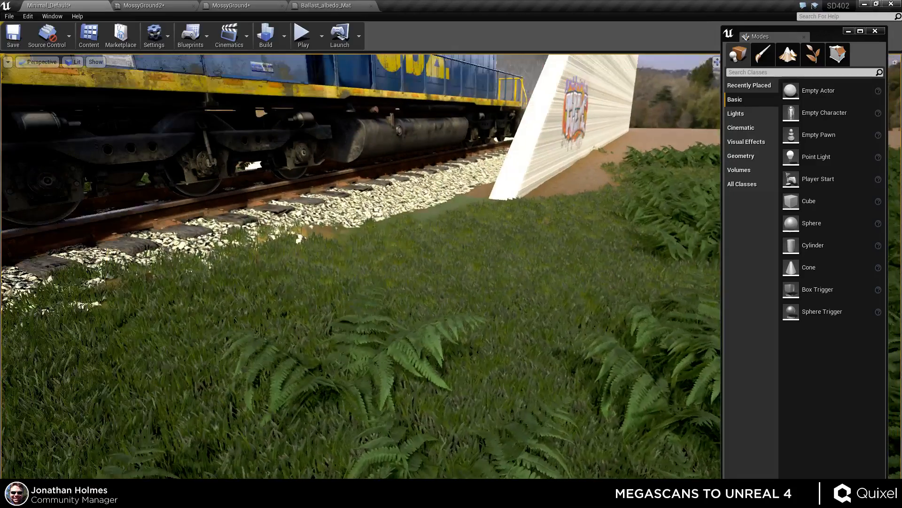
right_drag(479, 271, 449, 296)
key(g)
drag(449, 297, 466, 256)
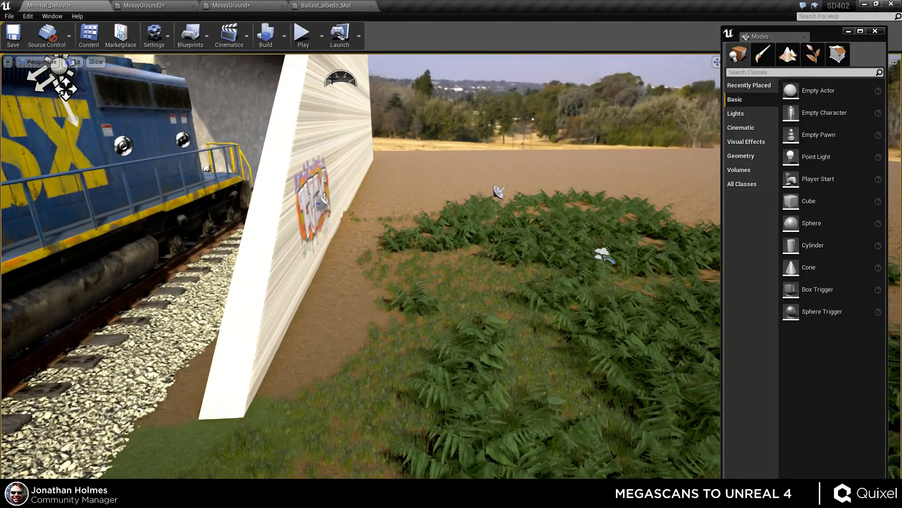
click(333, 76)
key(g)
right_drag(505, 357, 390, 353)
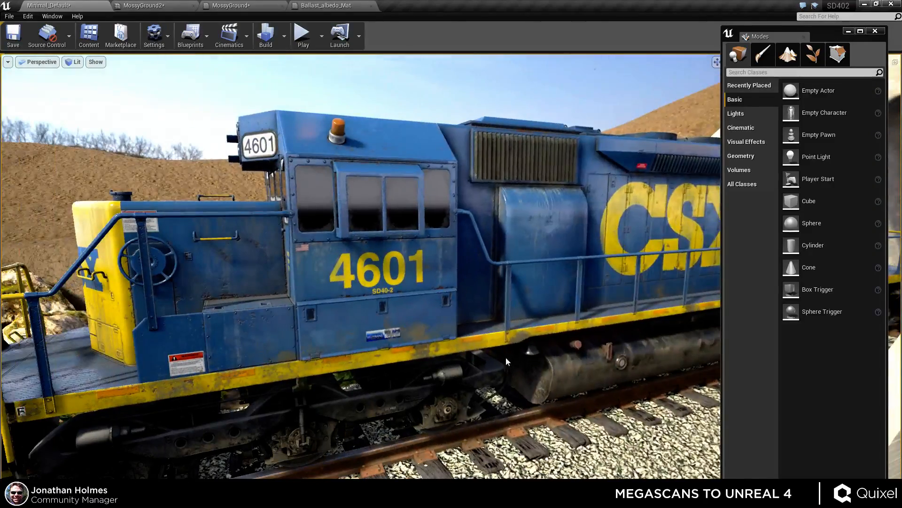
Set the SkyLight's mobility to Movable.
key(alt+Tab)
click(611, 198)
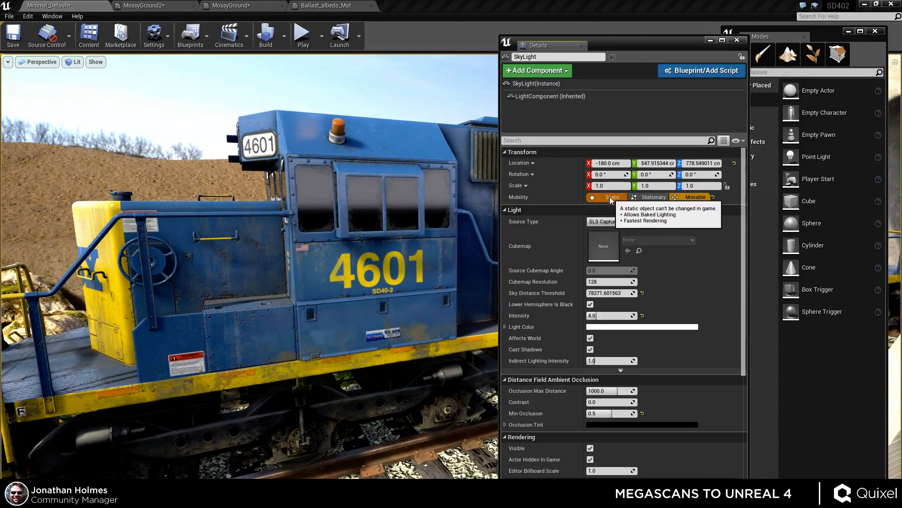
right_drag(370, 284, 387, 303)
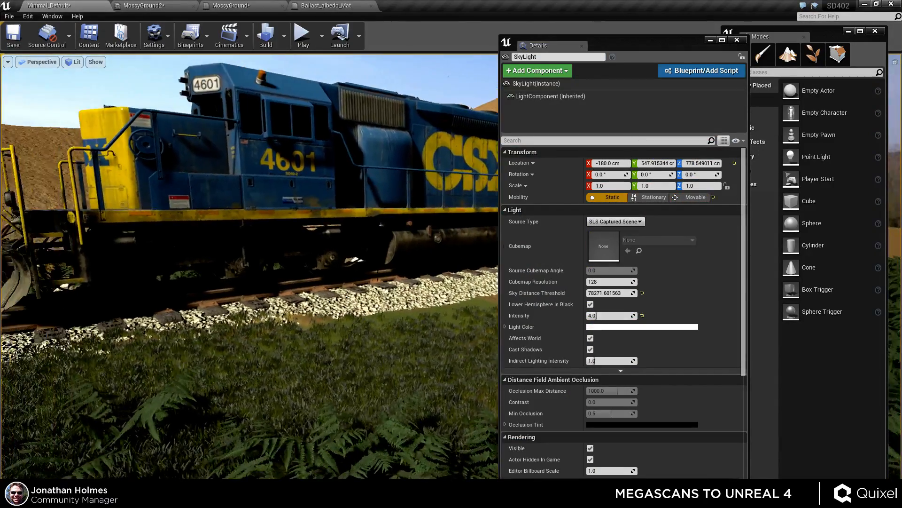
click(692, 198)
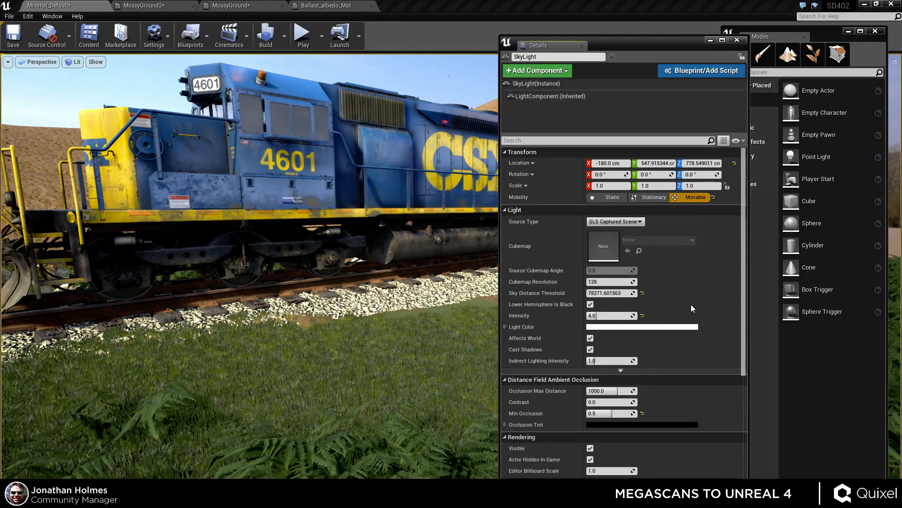
Try to set the sky light's Min Occlusion to 0.55.
scroll(663, 323, down, 6)
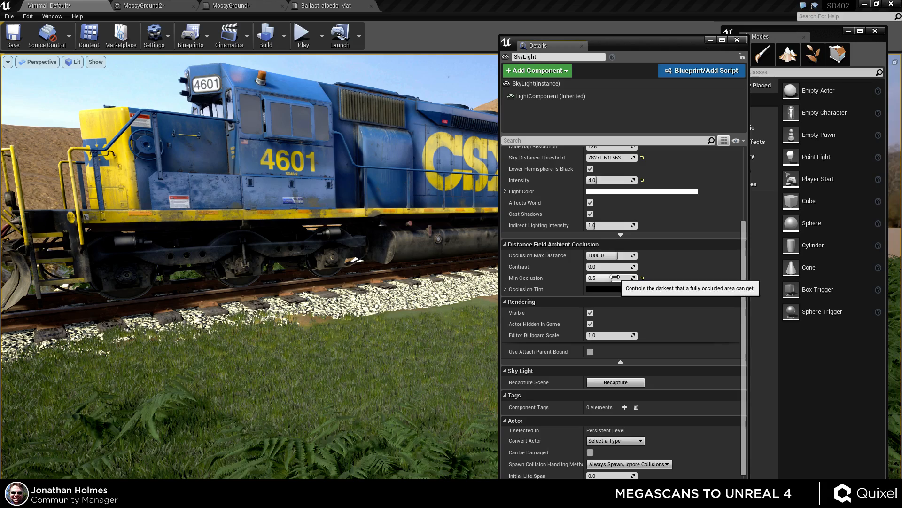
mouse_move(613, 278)
mouse_down()
mouse_move(632, 278)
mouse_move(588, 278)
mouse_move(625, 278)
mouse_up()
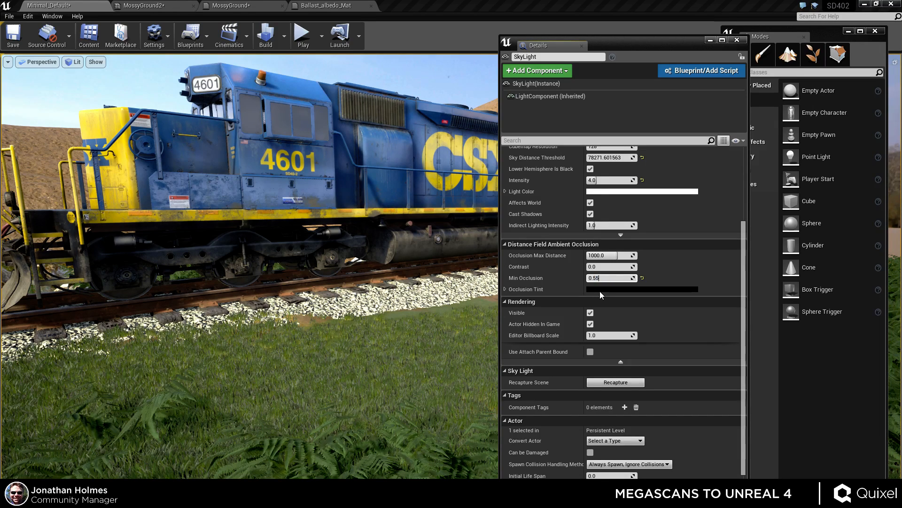
key(Return)
scroll(609, 304, down, 1)
scroll(610, 303, up, 3)
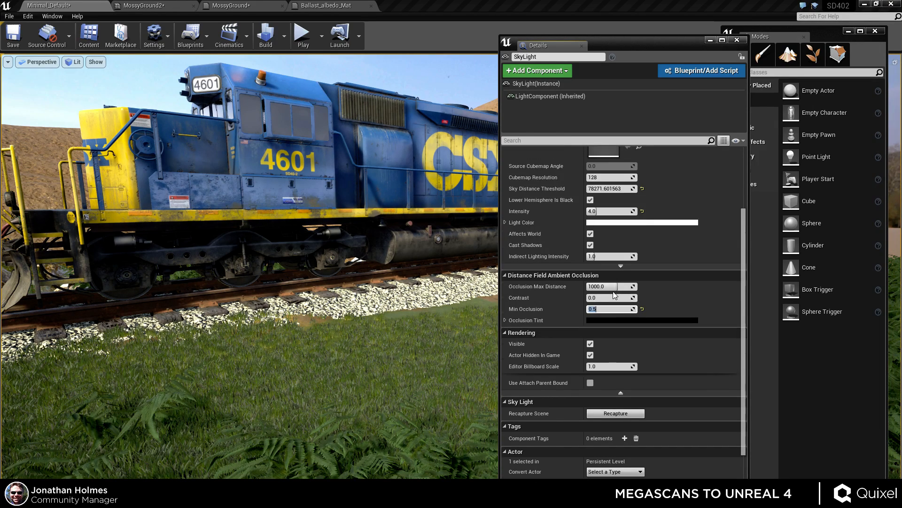
Disable the sky light's Cast Shadows and inspect the train's shading up close.
click(590, 245)
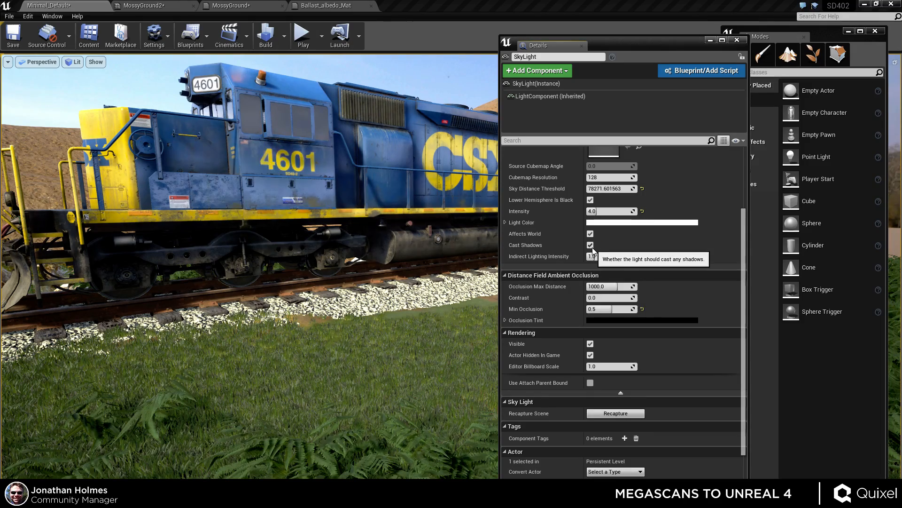
click(592, 247)
click(592, 247)
key(w)
right_drag(179, 157, 174, 139)
key(s)
key(w)
key(d)
key(s)
key(q)
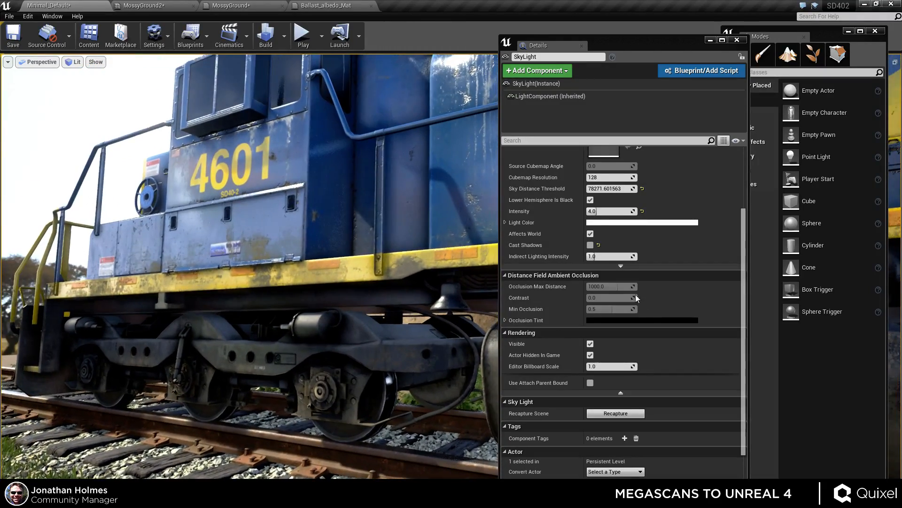
Re-enable the sky light's Cast Shadows and close its details window.
click(590, 245)
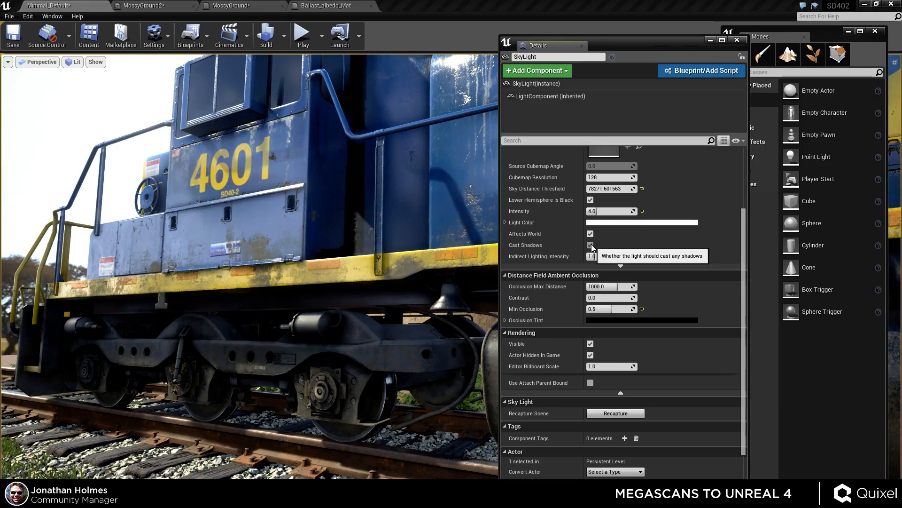
mouse_move(282, 235)
right_down()
mouse_move(292, 225)
mouse_move(220, 228)
mouse_move(284, 230)
right_up()
key(s)
key(w)
key(s)
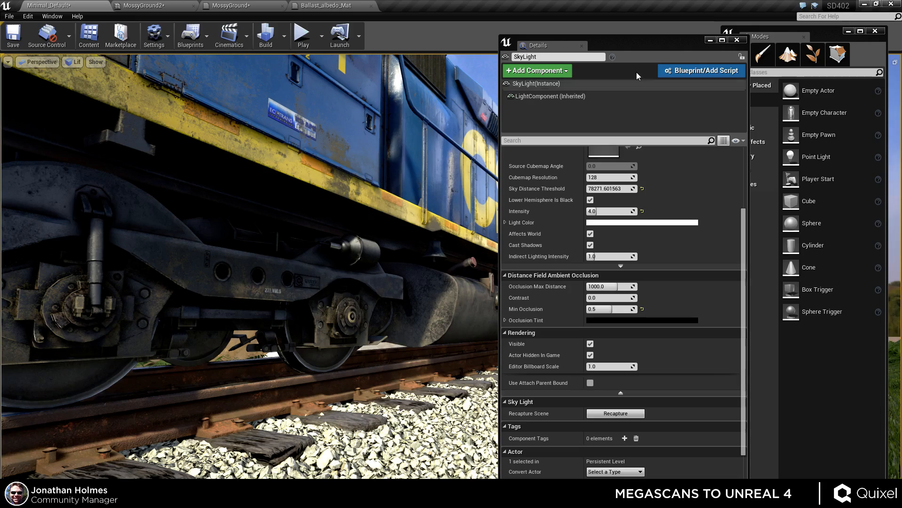
click(737, 40)
Save the MossyGround2 material instance.
drag(464, 212, 449, 226)
right_drag(449, 226, 437, 186)
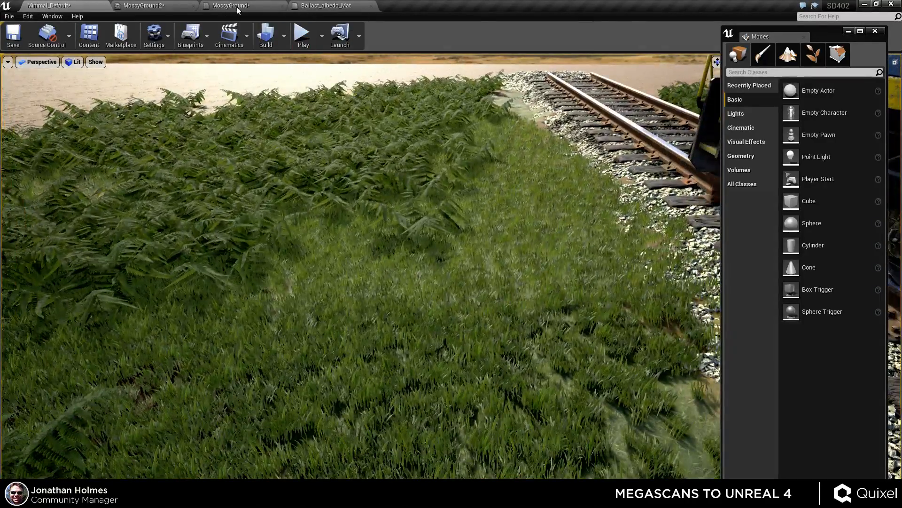
click(149, 6)
drag(335, 104, 429, 108)
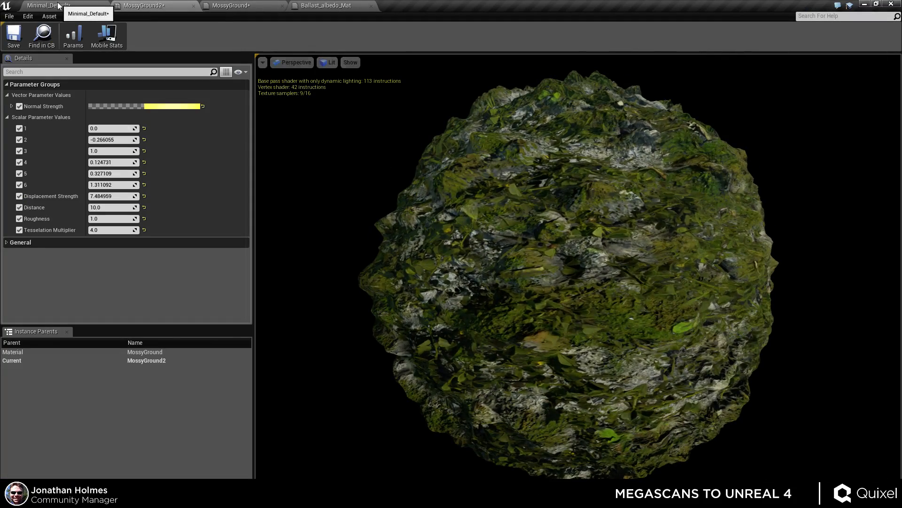
click(13, 35)
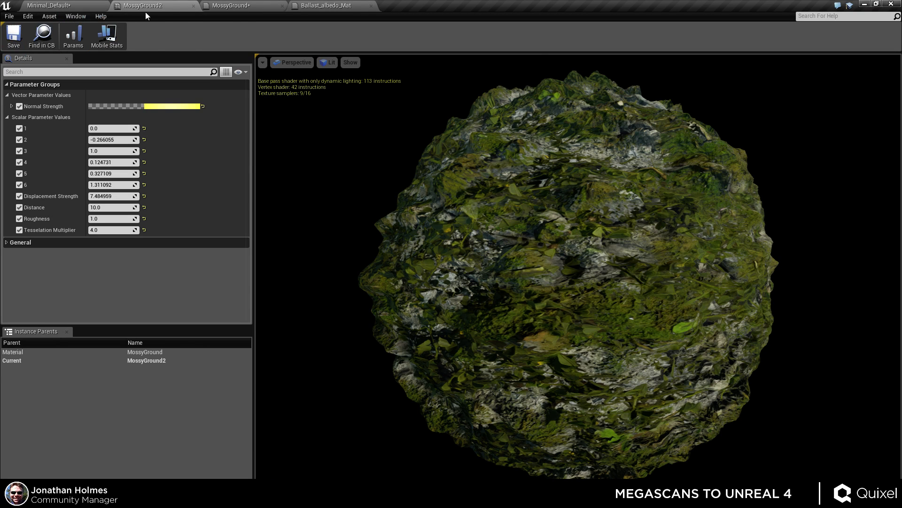
Save the Ballast_albedo_Mat material.
click(244, 6)
click(318, 6)
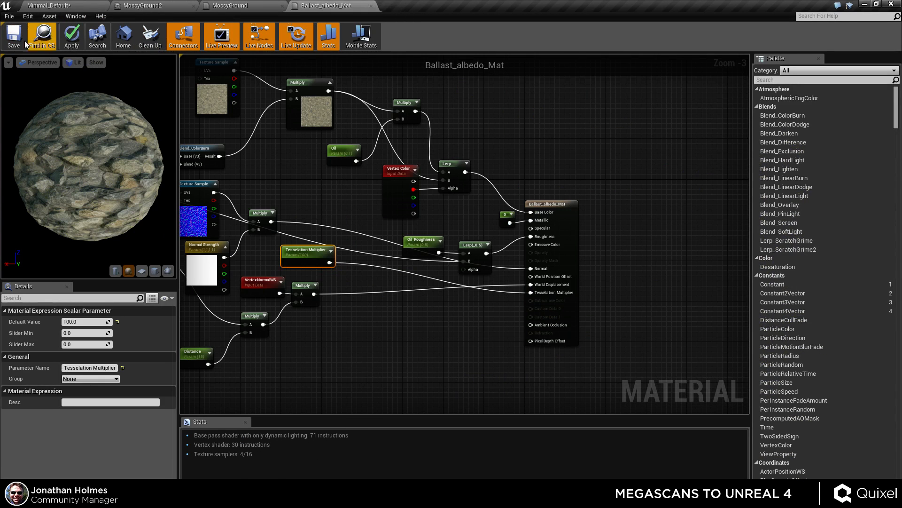
click(13, 35)
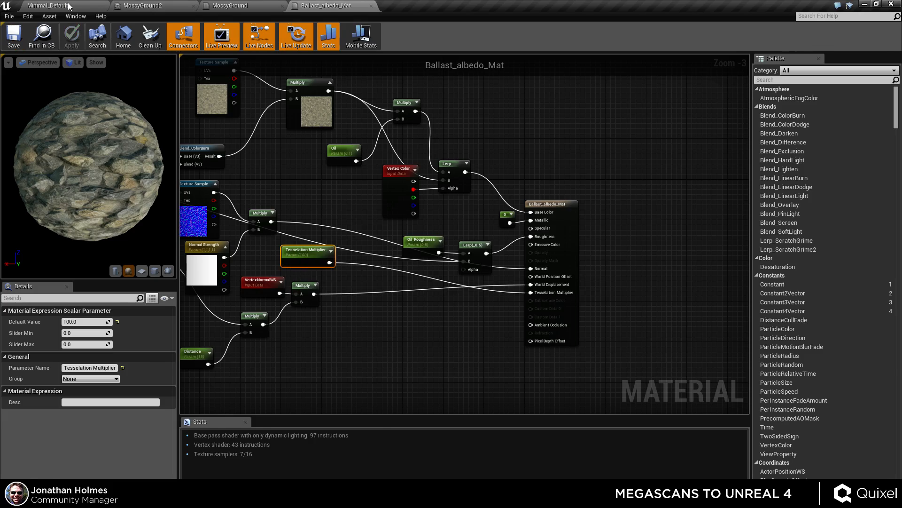
Select a ballast patch mesh in the level and move it up off the track onto the dirt.
click(68, 6)
right_drag(459, 322, 588, 399)
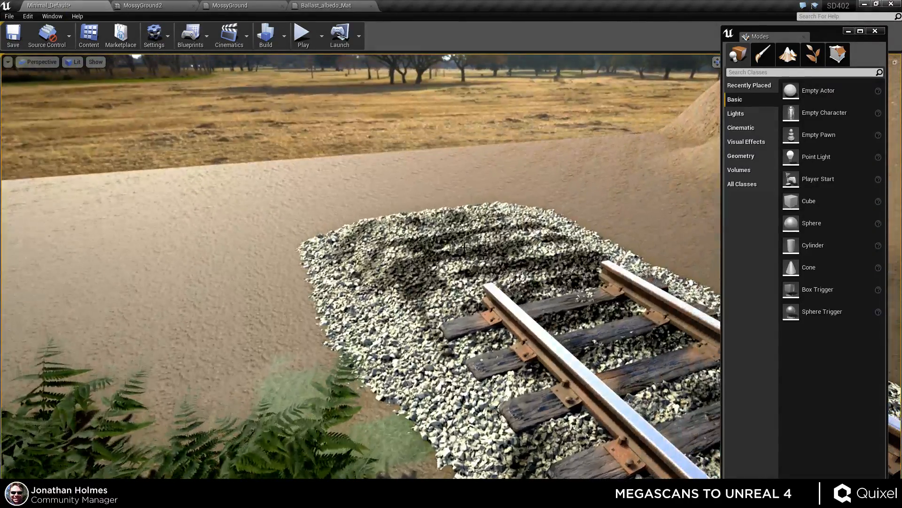
click(489, 282)
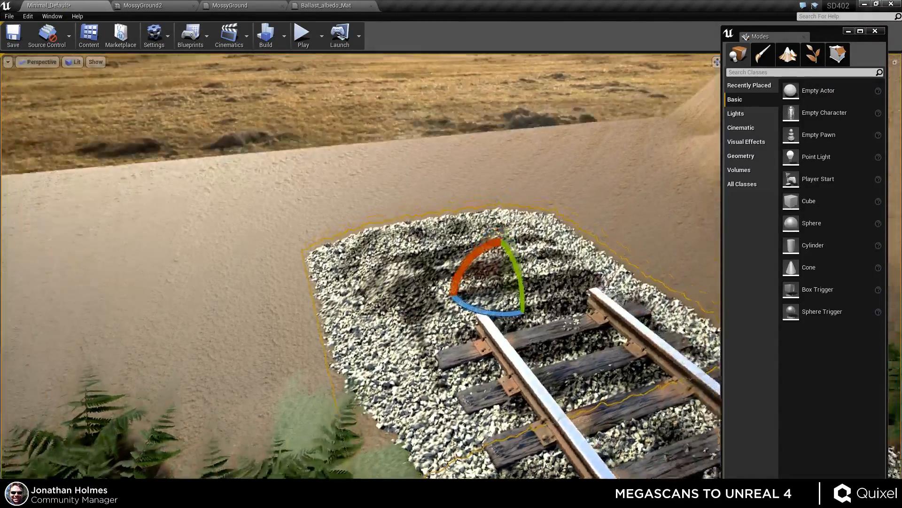
key(w)
alt+drag(506, 277, 373, 207)
key(f)
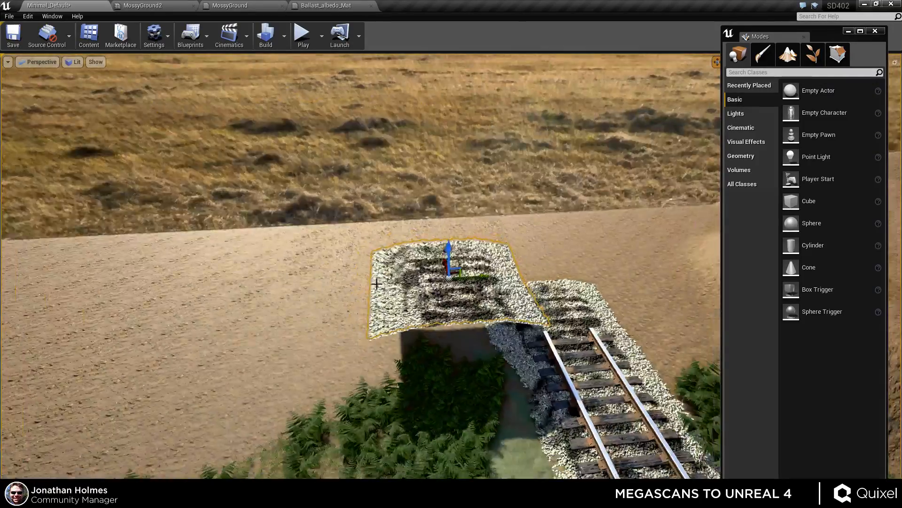
Apply the MossyGround2 material instance from the Megascans textures folder to the patch mesh in the level.
alt+drag(439, 247, 564, 310)
scroll(439, 247, up, 4)
scroll(505, 273, up, 4)
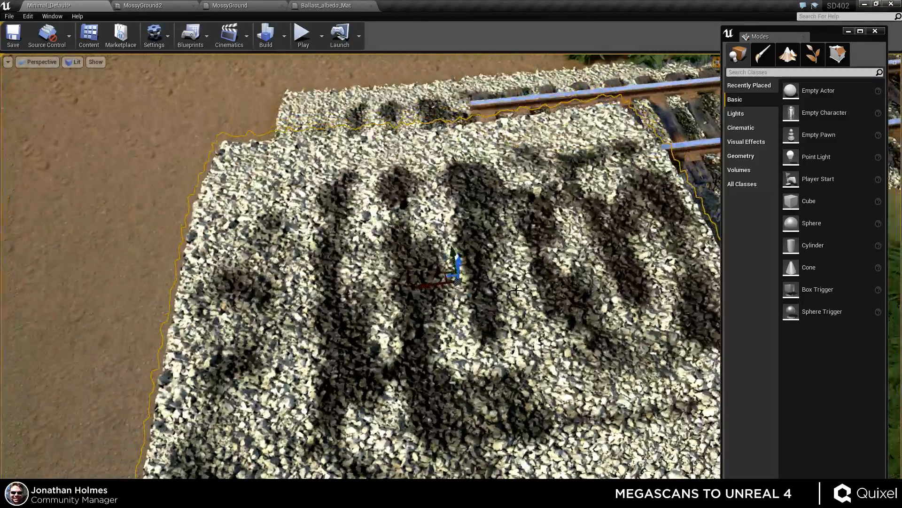
right_drag(564, 310, 574, 314)
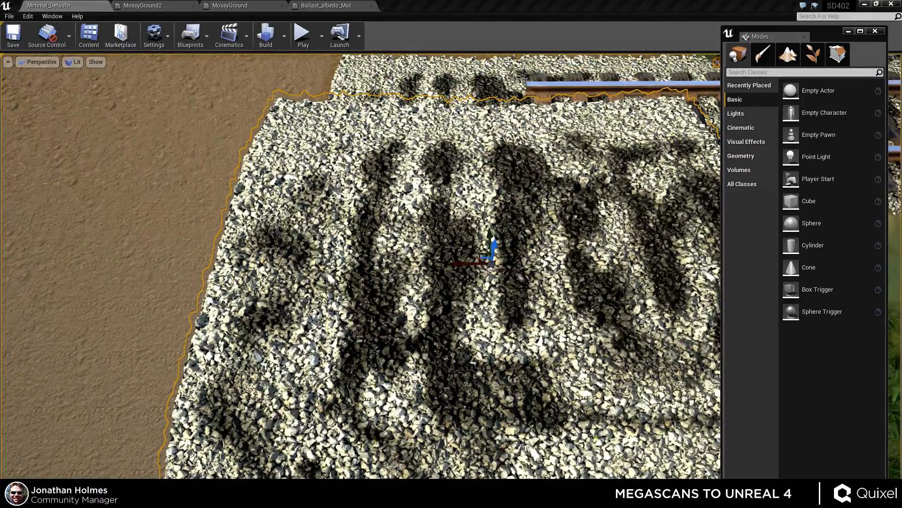
right_drag(331, 100, 310, 85)
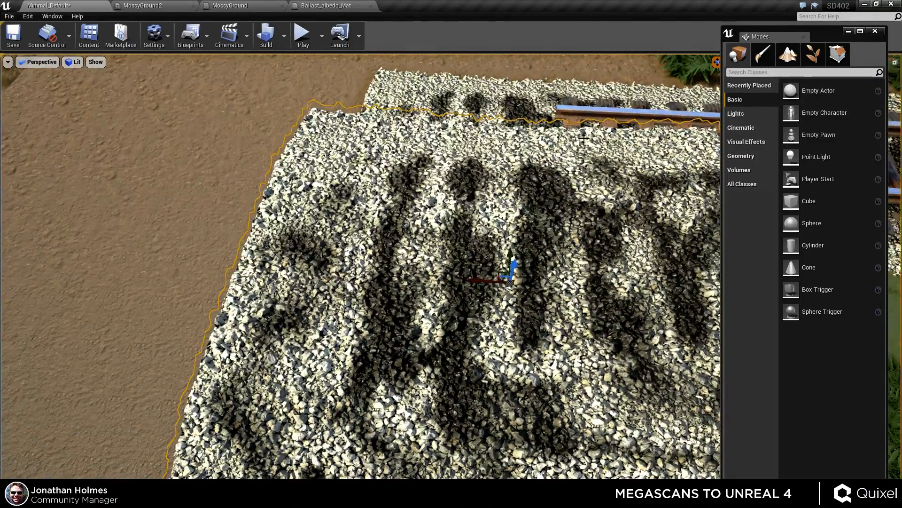
click(88, 37)
drag(136, 100, 699, 100)
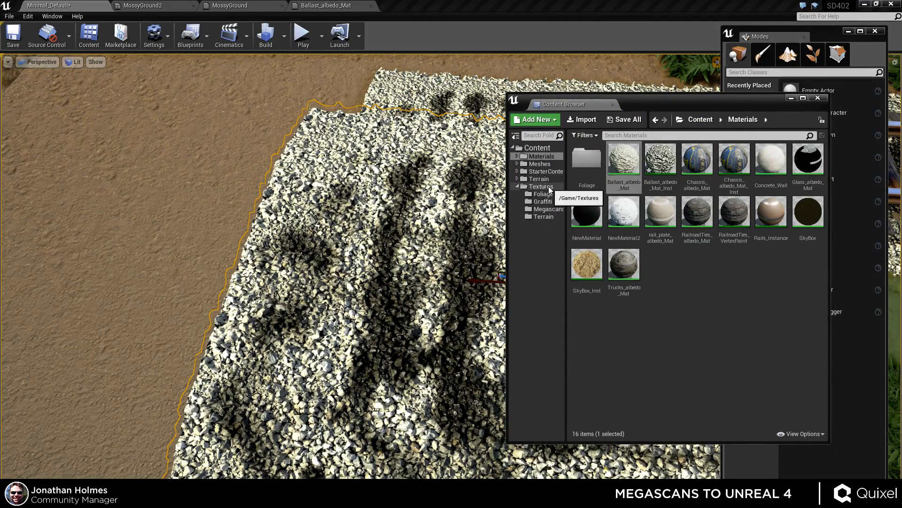
click(548, 208)
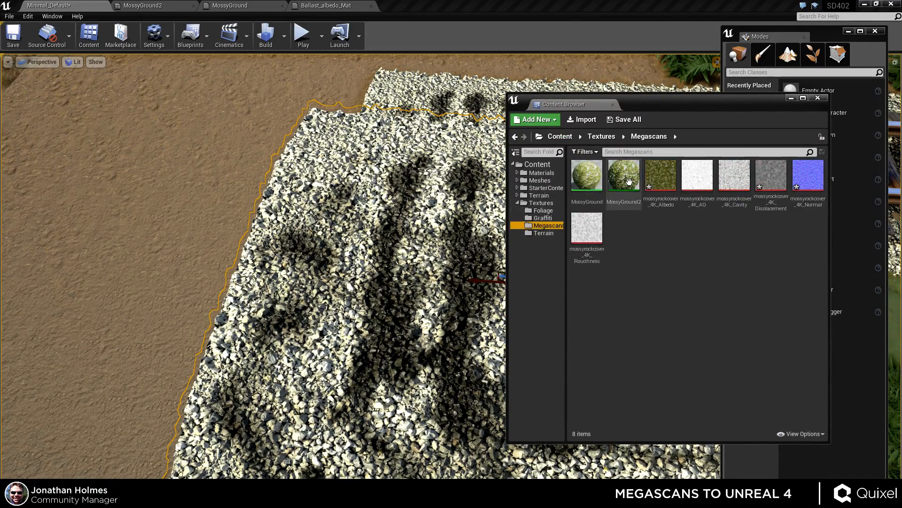
drag(629, 181, 396, 372)
right_drag(396, 372, 371, 317)
right_drag(355, 363, 359, 404)
Open the MossyGround2 material instance editor and enlarge its window and details panel.
double_click(616, 205)
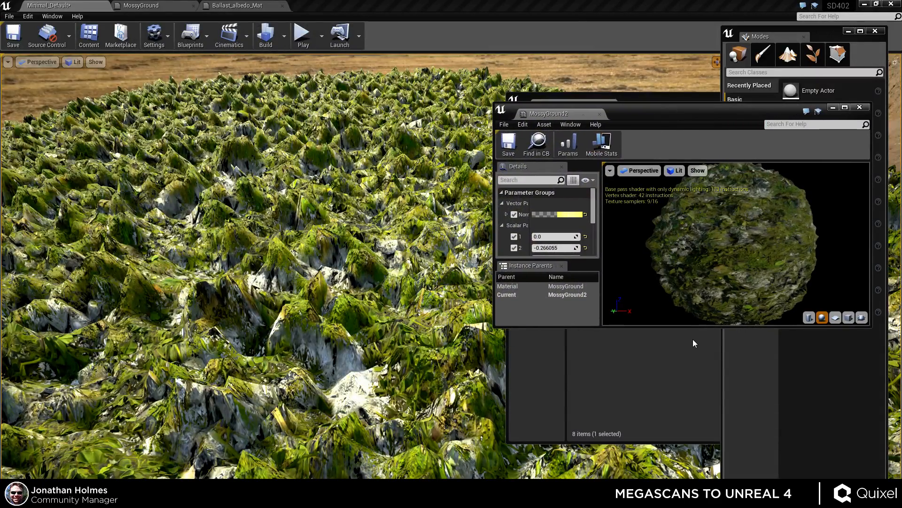
drag(704, 399, 703, 506)
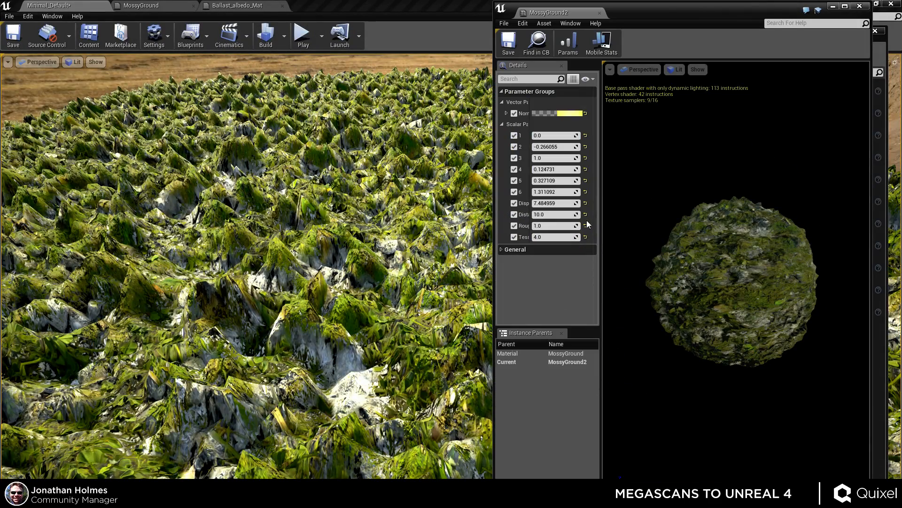
drag(601, 168, 700, 188)
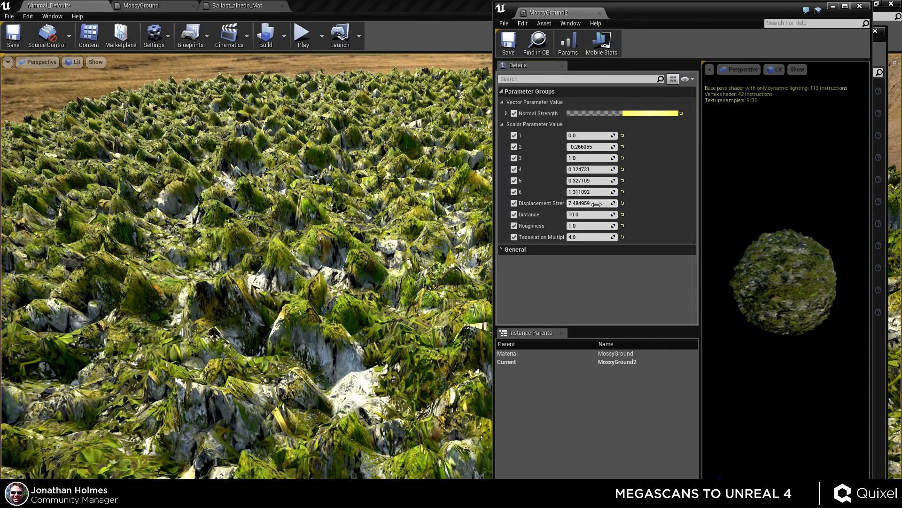
Set MossyGround2's Distance to 4 and its Displacement Strength to about 6.24.
mouse_move(598, 204)
mouse_down()
mouse_move(572, 204)
mouse_move(600, 213)
mouse_up()
right_drag(338, 286, 313, 320)
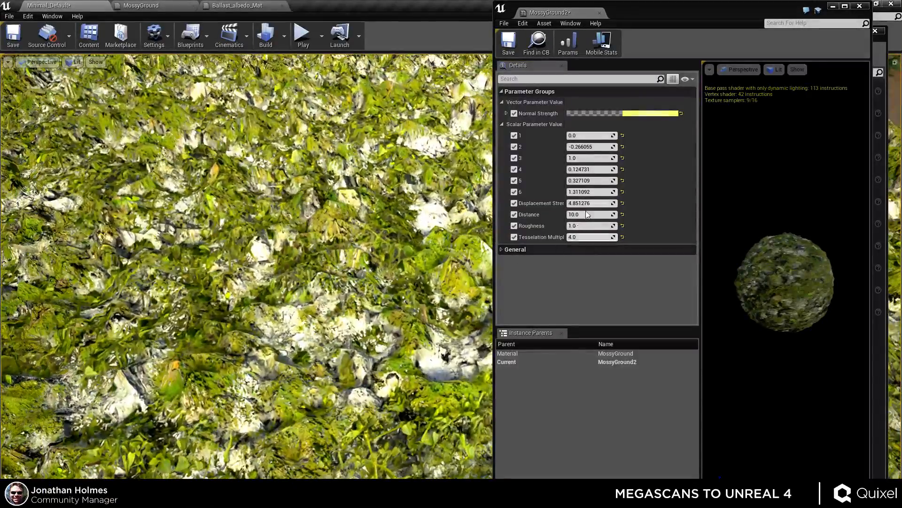
drag(587, 203, 550, 204)
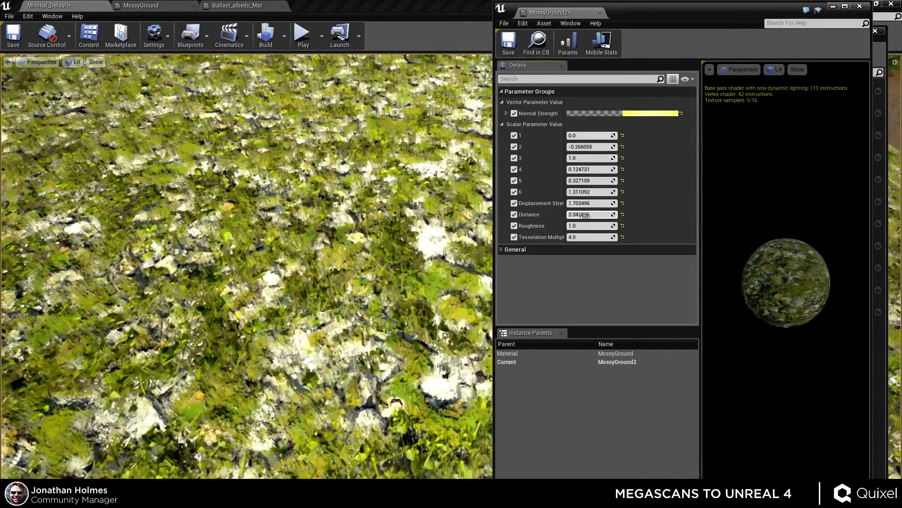
click(585, 217)
text(4)
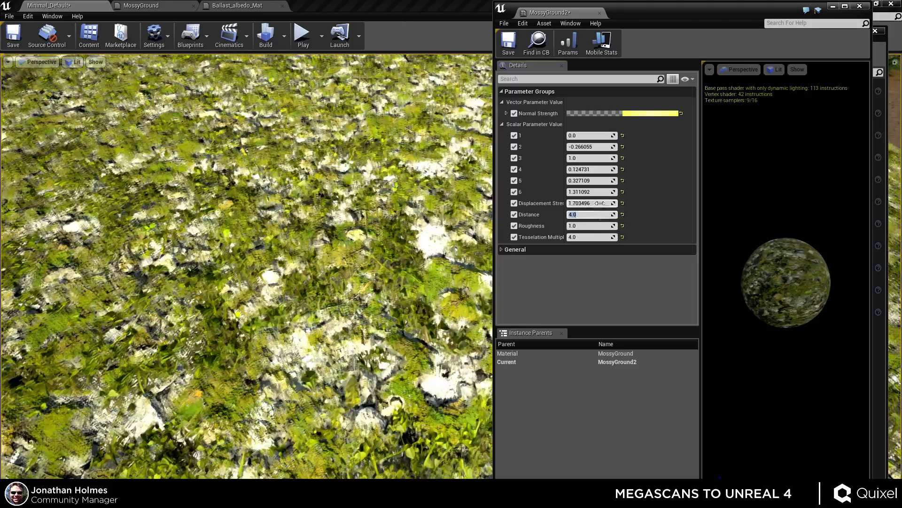
drag(596, 204, 640, 204)
Select the light source near the train and set its intensity to 15.
right_drag(395, 212, 415, 146)
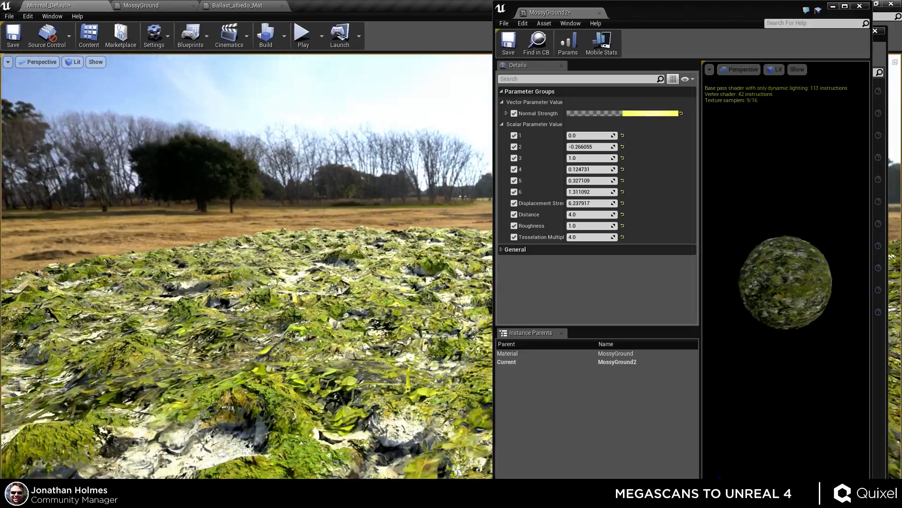
right_drag(376, 244, 179, 239)
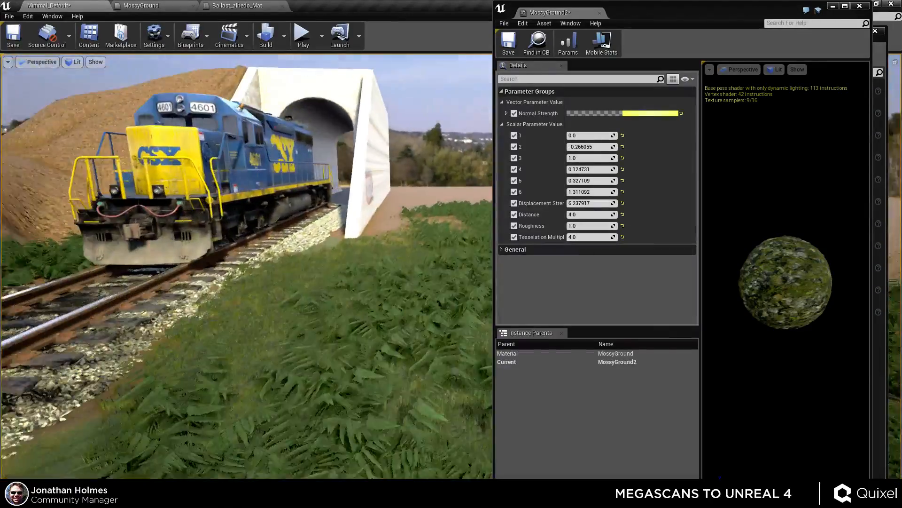
right_drag(314, 266, 380, 266)
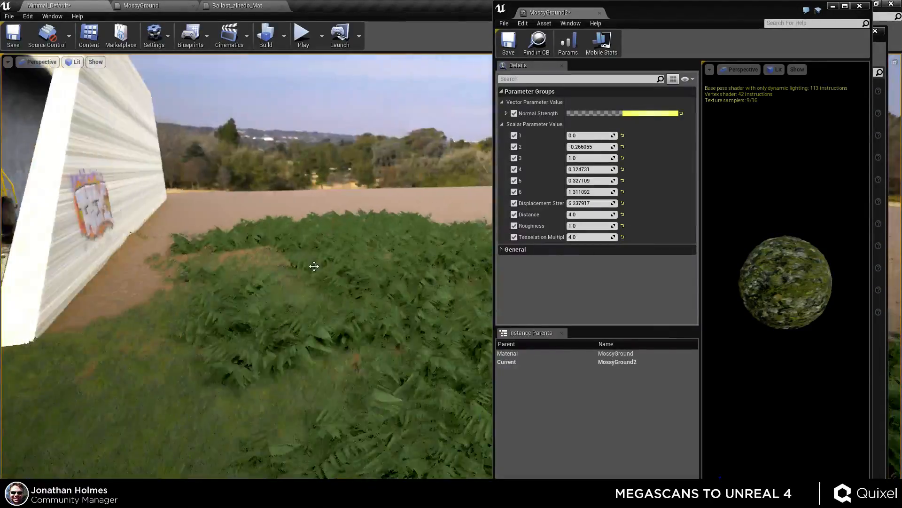
right_drag(309, 235, 460, 281)
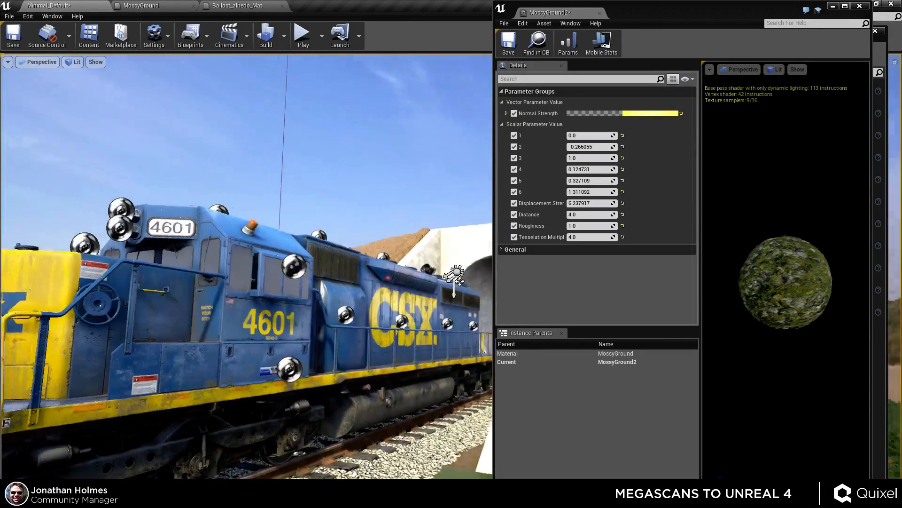
click(460, 271)
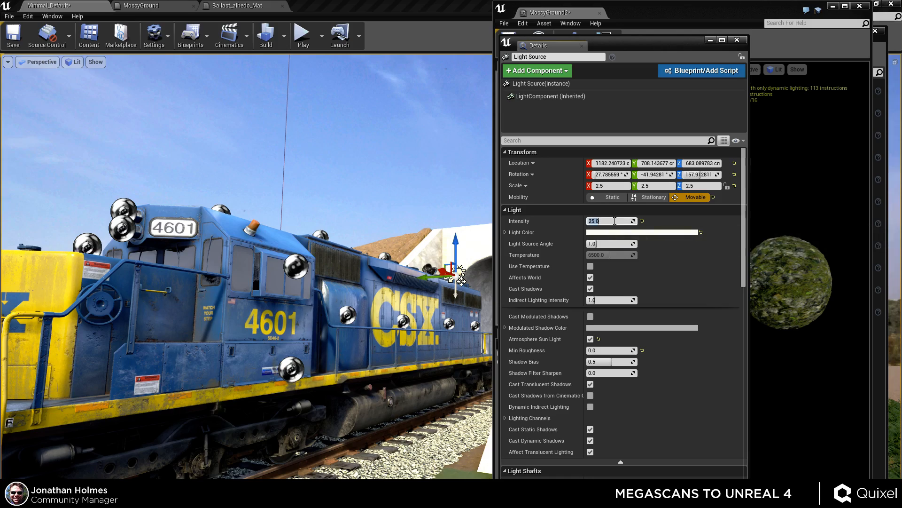
text(15)
key(Return)
Close the light details, content browser and Modes panel, and reposition and resize the MossyGround2 editor window.
right_drag(405, 263, 263, 282)
key(w)
drag(623, 40, 901, 43)
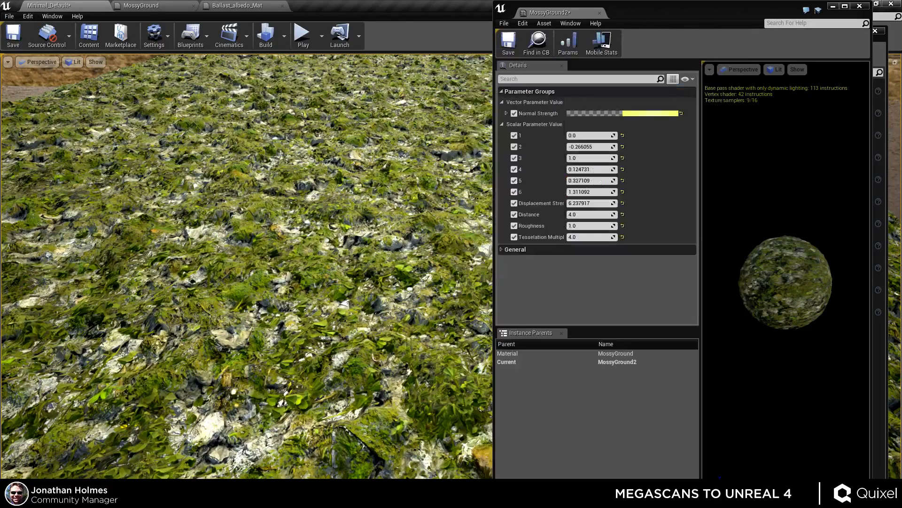
drag(648, 11, 703, 95)
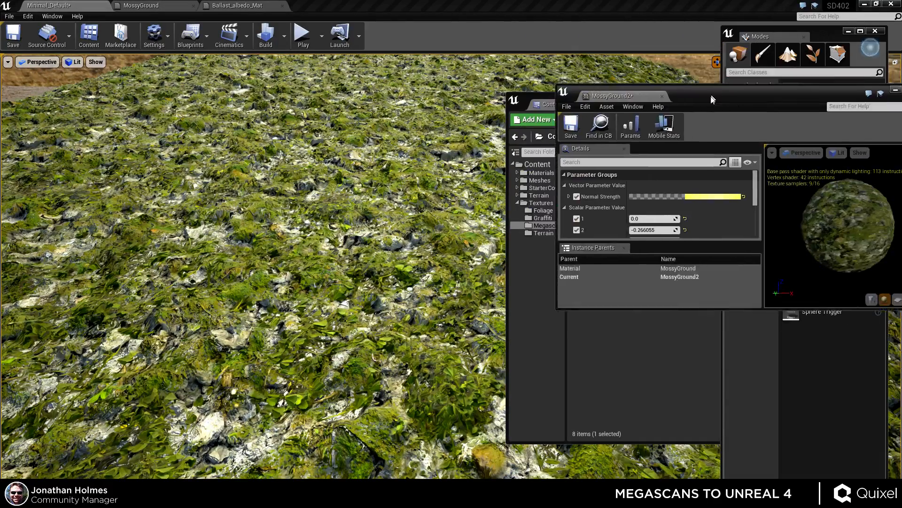
click(695, 211)
click(818, 98)
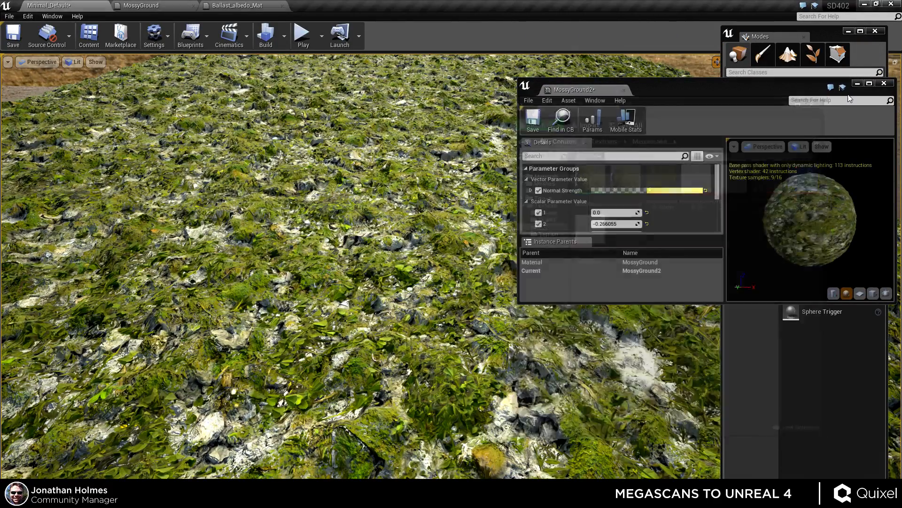
click(875, 31)
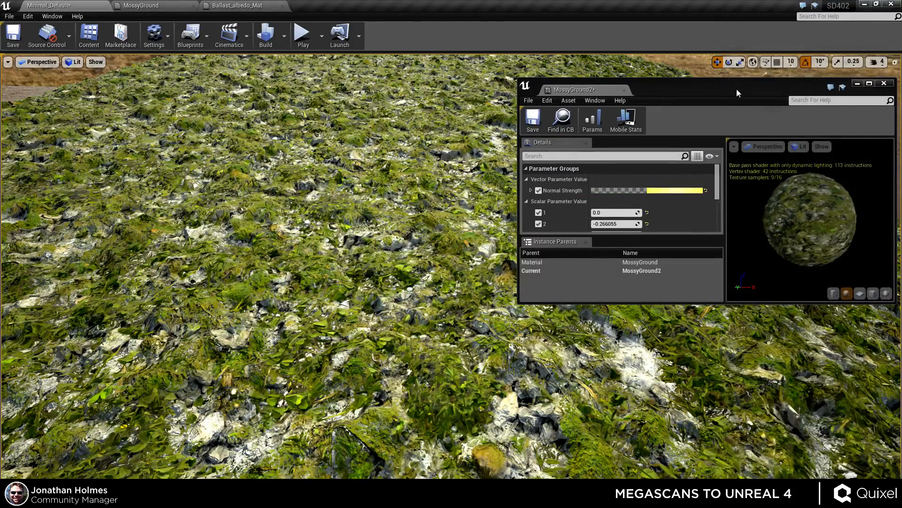
drag(737, 88, 739, 62)
drag(739, 278, 740, 473)
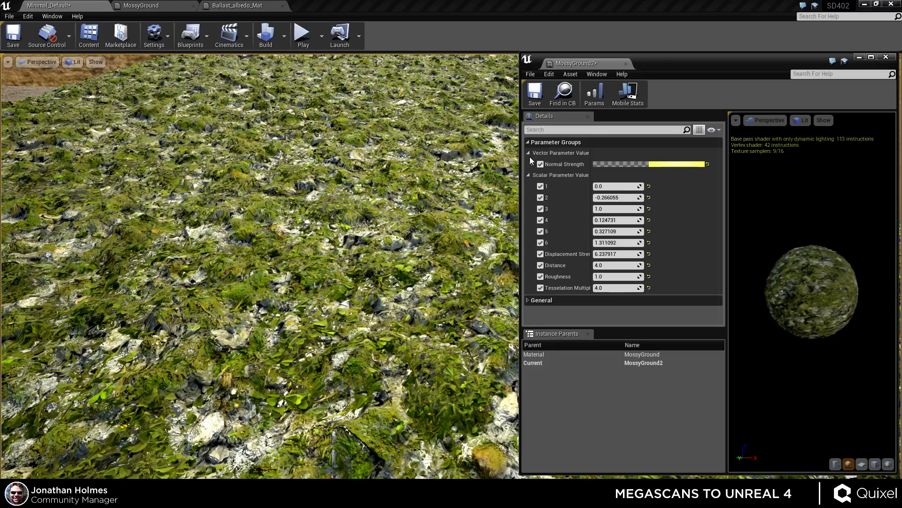
drag(514, 151, 590, 154)
Set Roughness to about 0.22 and disable scalar parameters 1 to 3, keeping 4 to 6 enabled.
drag(669, 276, 666, 276)
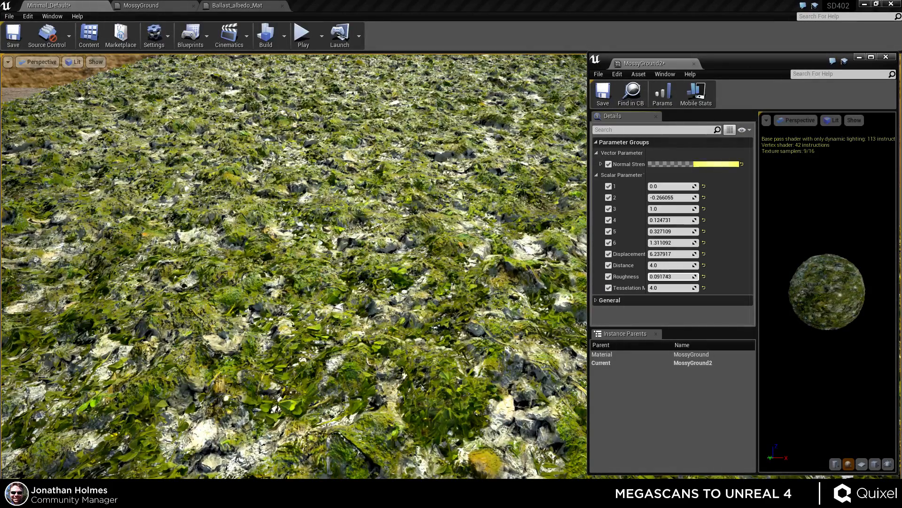
click(609, 198)
click(609, 232)
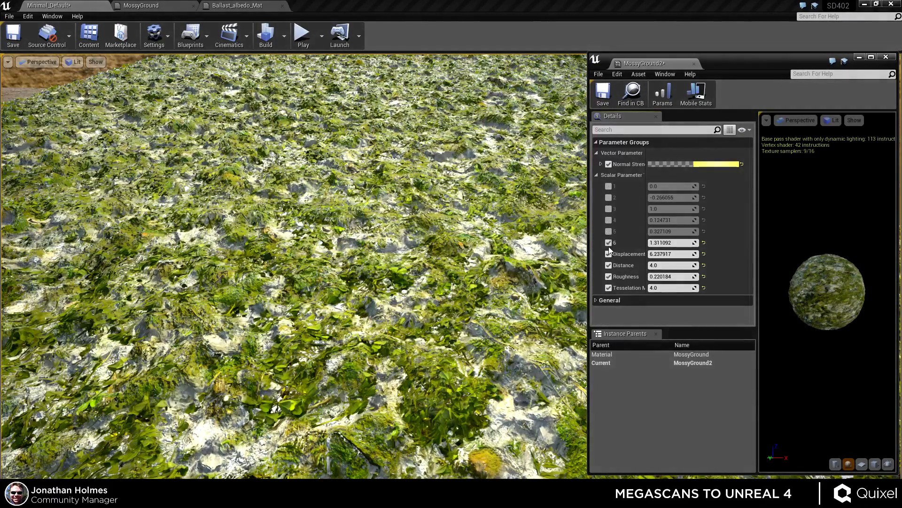
click(609, 243)
mouse_move(494, 267)
right_down()
mouse_move(495, 282)
mouse_move(510, 283)
mouse_move(507, 296)
mouse_move(501, 276)
right_up()
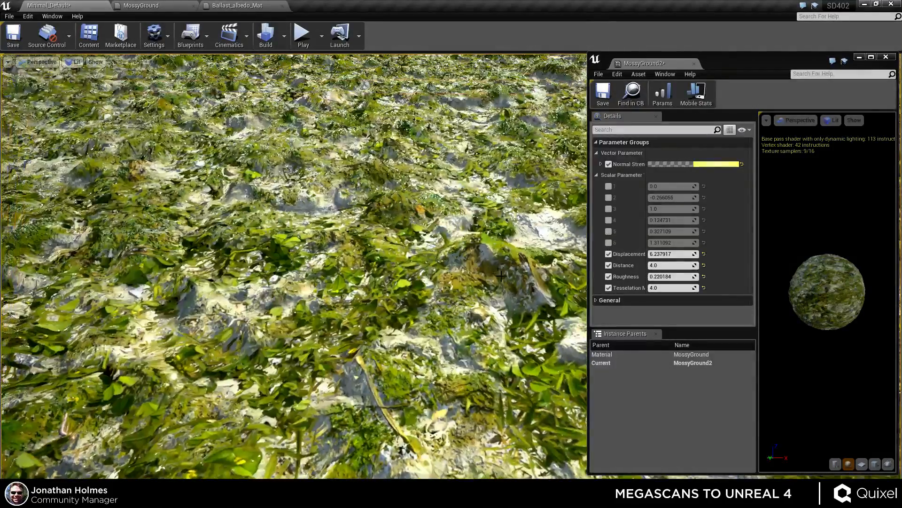
click(609, 242)
click(608, 231)
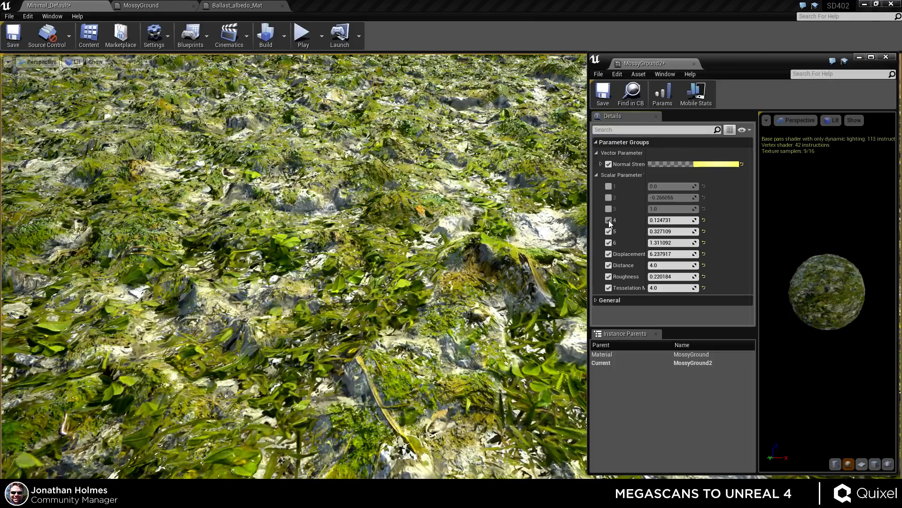
click(608, 220)
click(608, 231)
Set scalar parameter 4 to about 0.184, parameter 5 to about -0.067, and parameter 6 to 1.
mouse_move(672, 232)
mouse_down()
mouse_move(648, 232)
mouse_move(658, 231)
mouse_up()
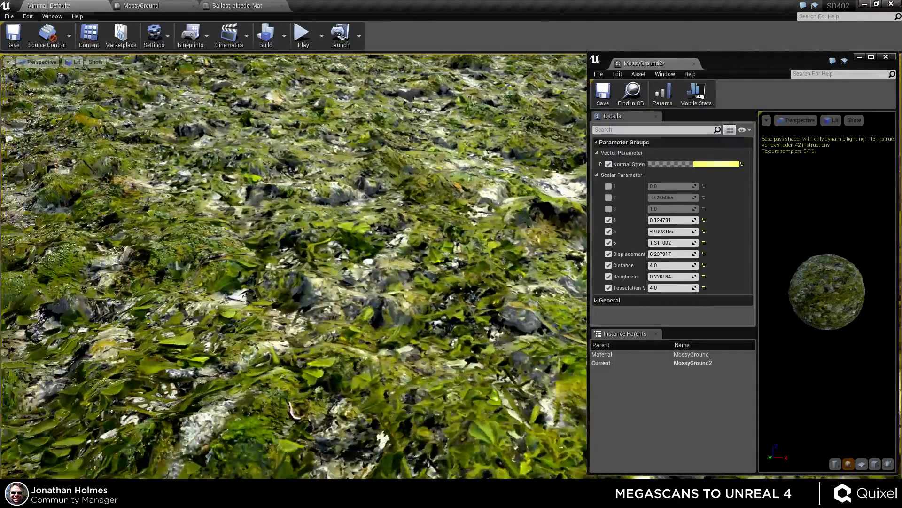
right_drag(300, 263, 329, 265)
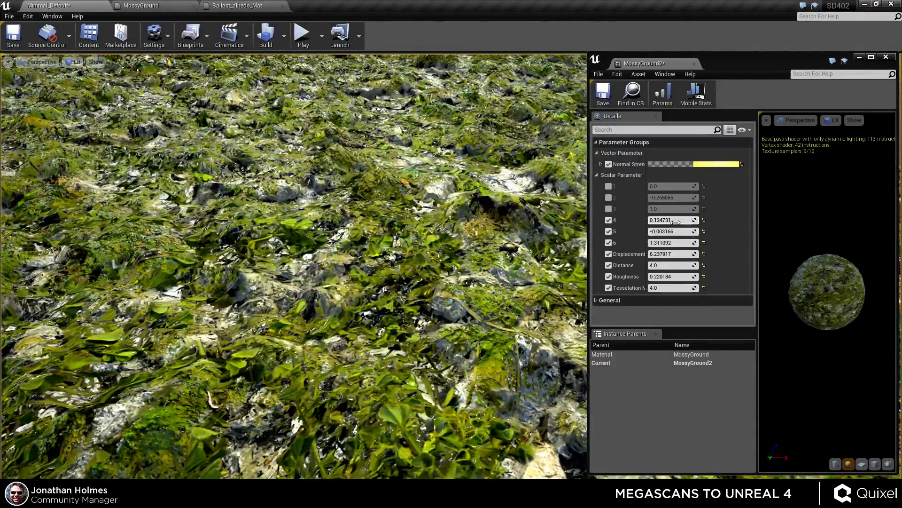
mouse_move(673, 232)
mouse_down()
mouse_move(662, 224)
mouse_move(686, 220)
mouse_move(673, 243)
mouse_move(656, 242)
mouse_move(674, 242)
mouse_up()
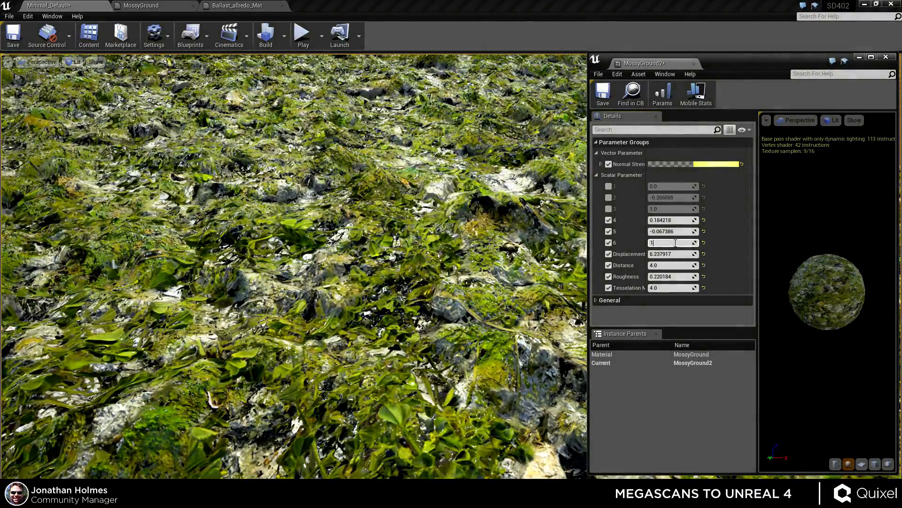
key(Return)
Raise MossyGround2's Roughness to about 1.39.
key(s)
right_drag(548, 255, 538, 135)
key(w)
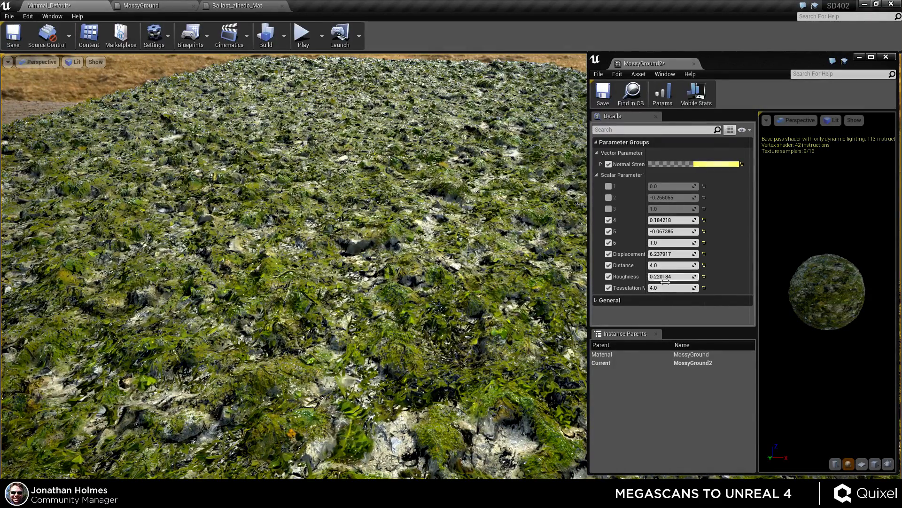
drag(671, 277, 743, 277)
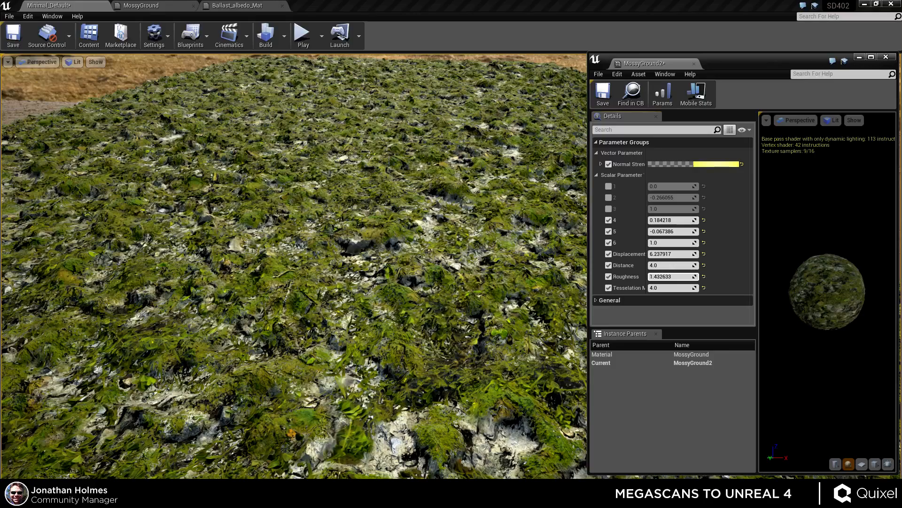
right_drag(470, 277, 491, 263)
key(w)
key(a)
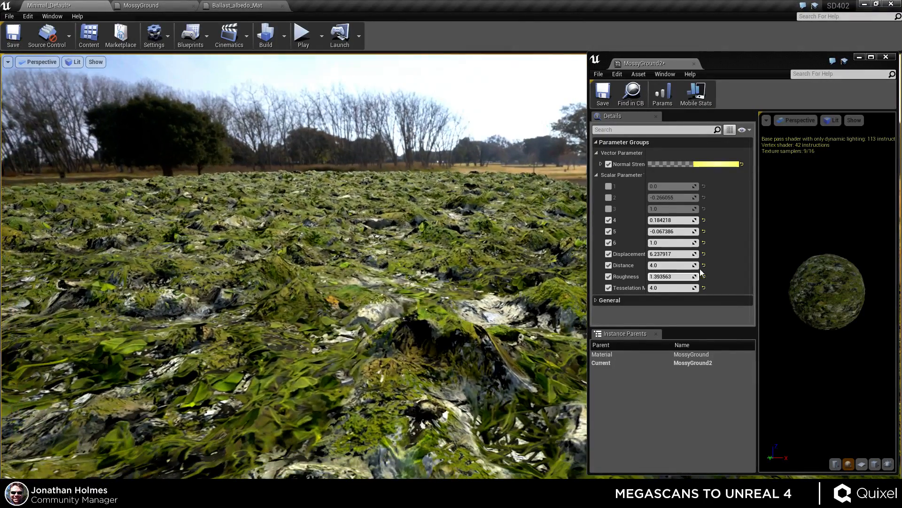
Set the Tesselation Multiplier to 16.
click(662, 287)
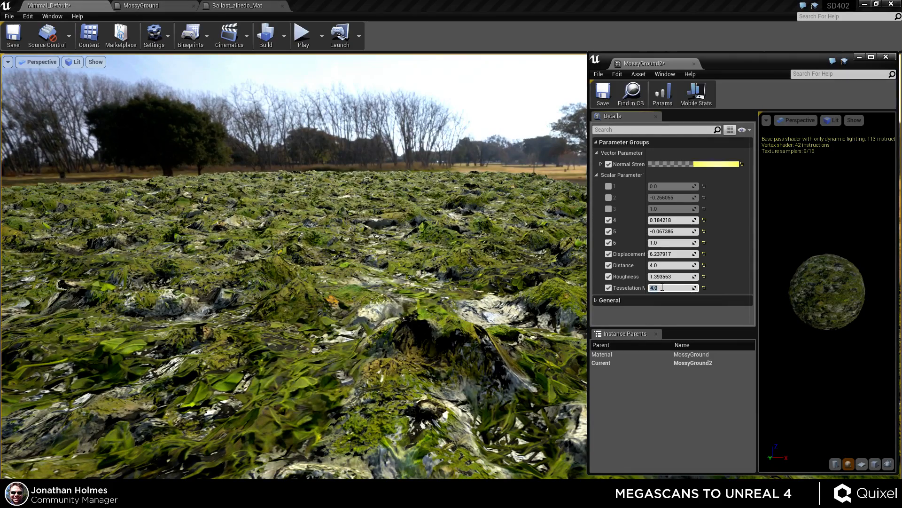
text(8)
key(Return)
text(1)
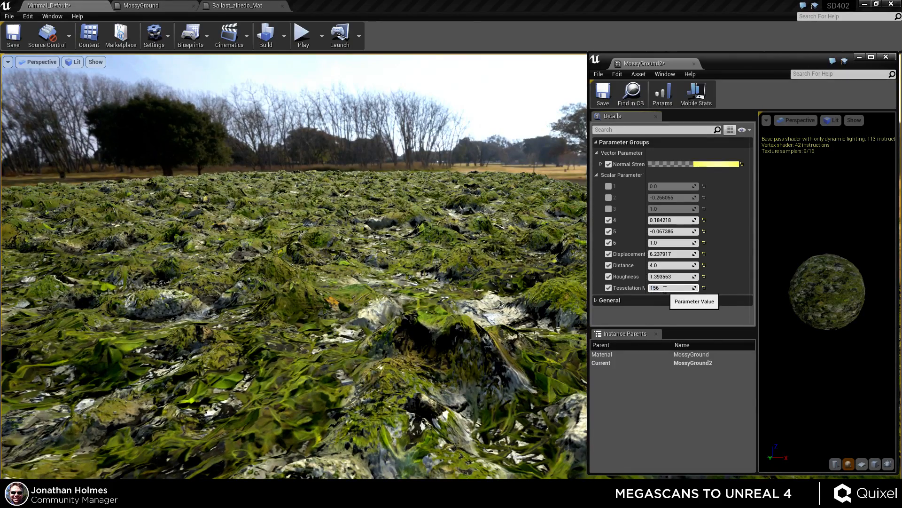
text(6)
key(Return)
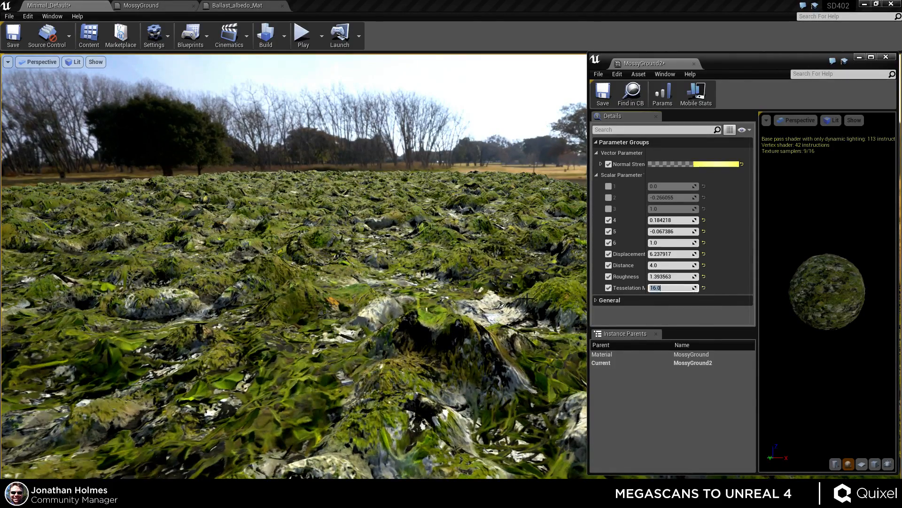
key(s)
mouse_move(528, 299)
right_down()
mouse_move(528, 359)
mouse_move(529, 278)
mouse_move(524, 290)
right_up()
key(w)
key(s)
key(e)
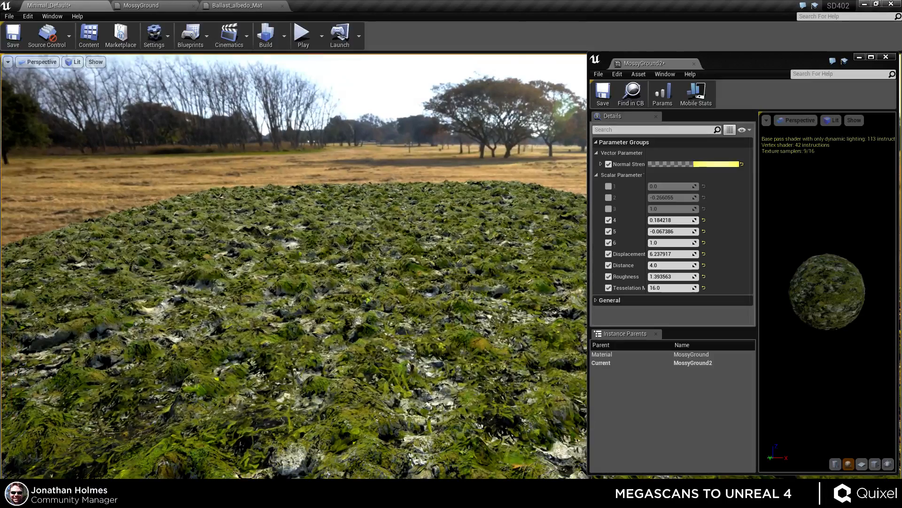
Inspect the selected tessellated ground plane in Wireframe view mode, then return the viewport to Lit mode.
click(385, 290)
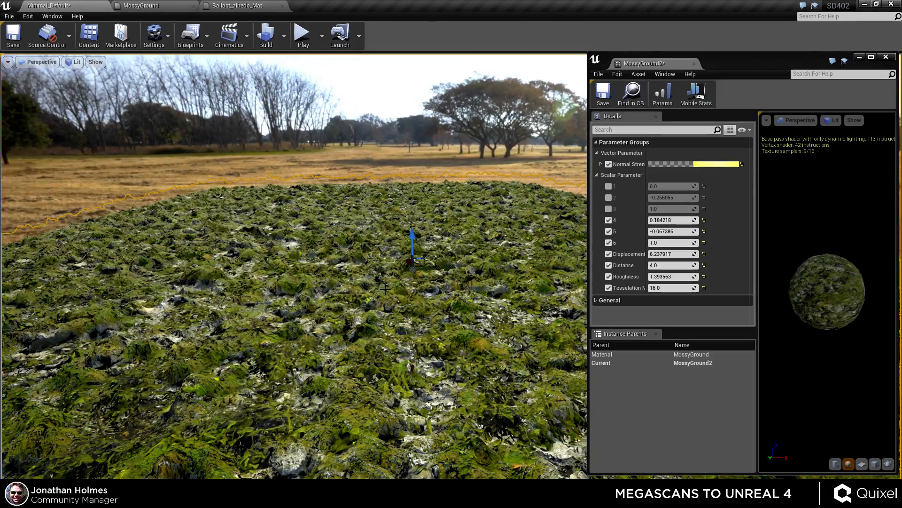
click(93, 66)
click(60, 64)
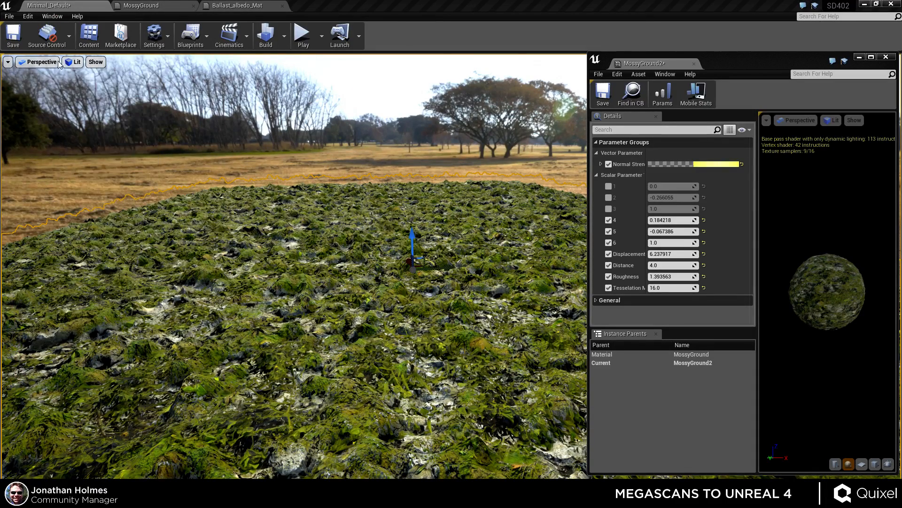
click(70, 63)
click(79, 103)
right_drag(202, 203, 207, 221)
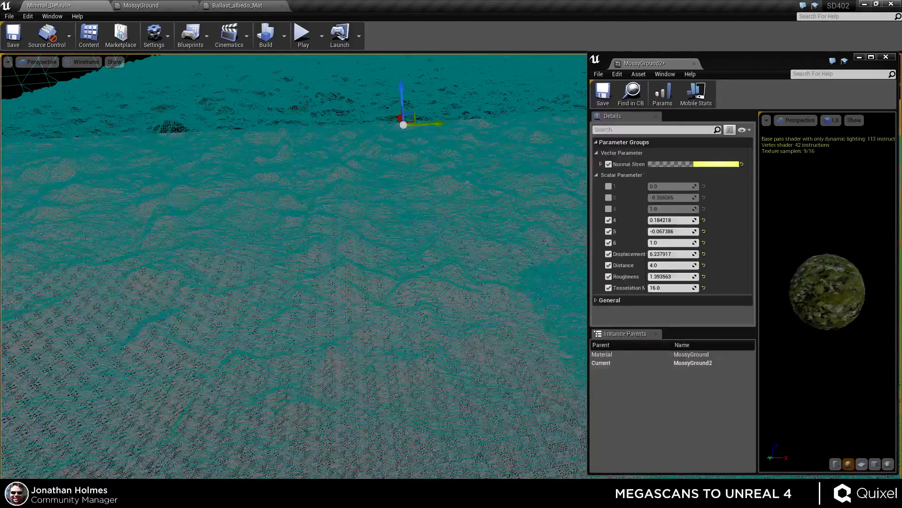
click(82, 66)
click(80, 80)
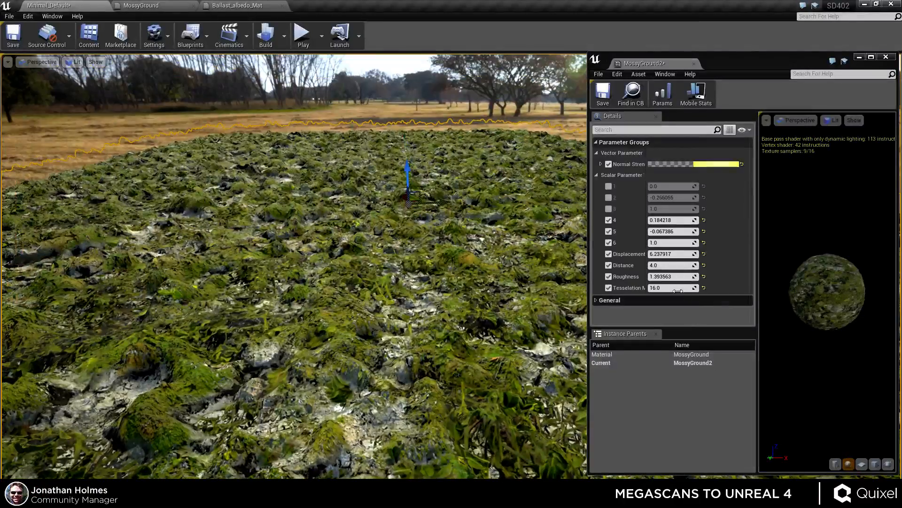
Set MossyGround2's Tesselation Multiplier to 2 and view the ground up close.
click(677, 288)
text(2)
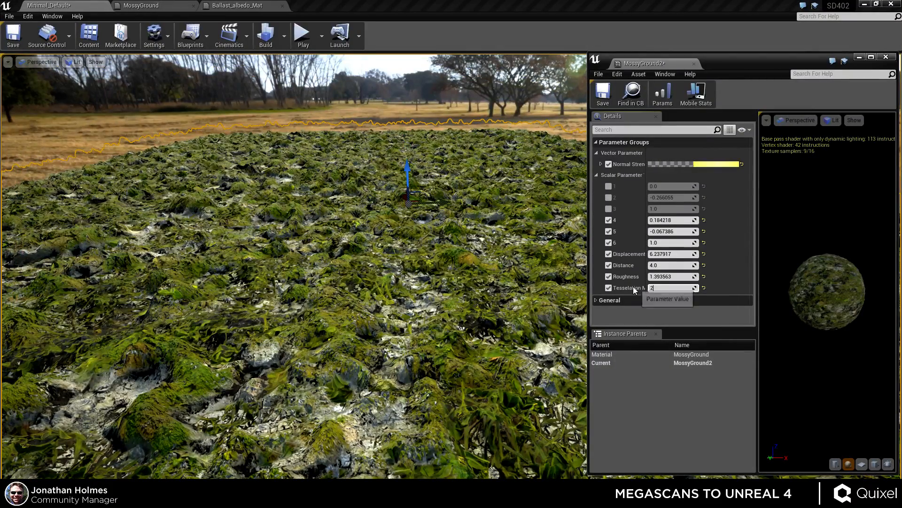
key(Return)
right_drag(410, 255, 390, 222)
key(w)
key(s)
key(a)
Set the Tesselation Multiplier to 4 and compare the ground's displacement from several angles.
click(671, 289)
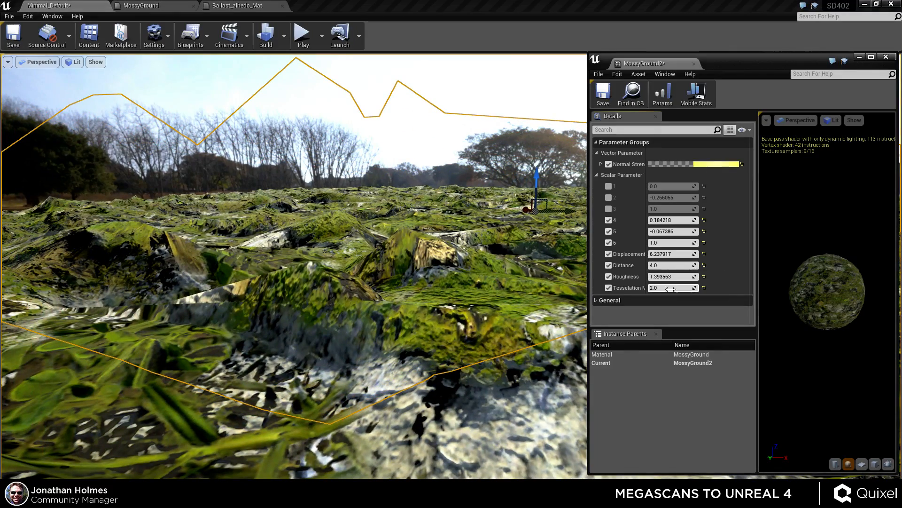
text(4)
key(Return)
right_drag(423, 263, 415, 273)
key(s)
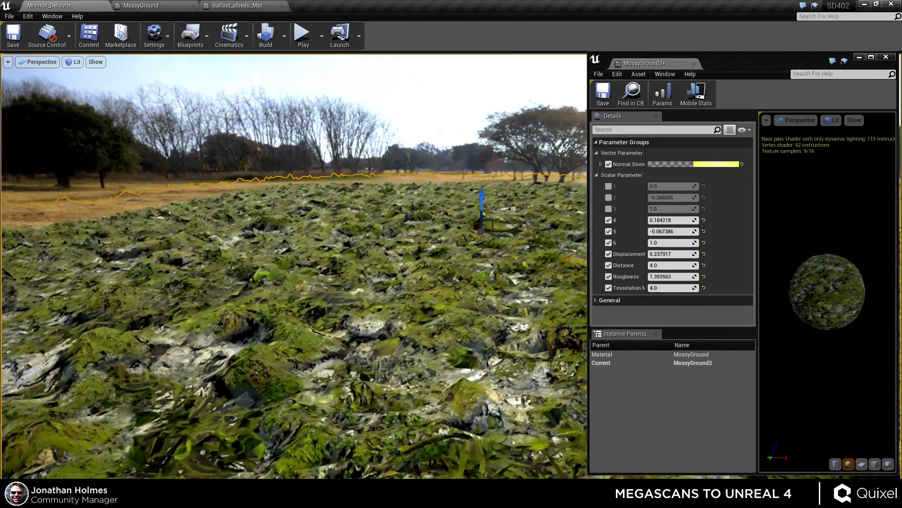
key(d)
key(w)
right_drag(514, 263, 514, 296)
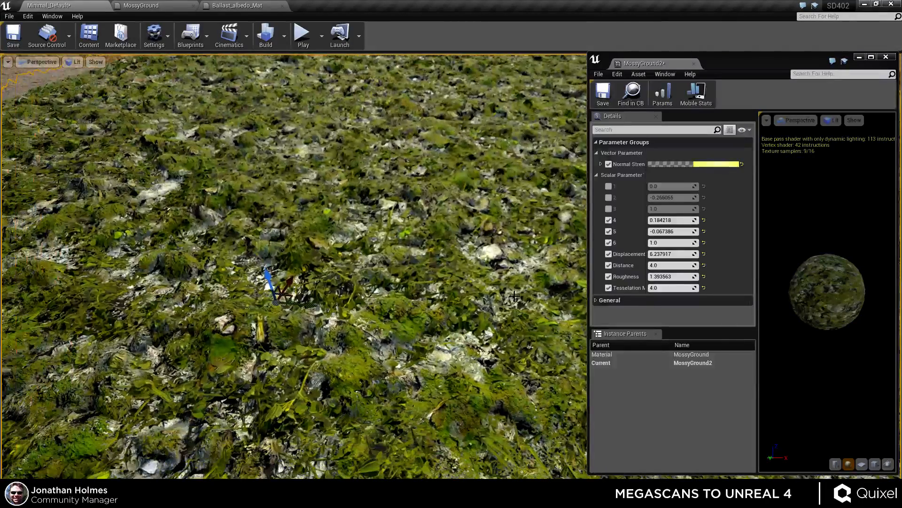
Restore the Tesselation Multiplier to 16.
click(672, 287)
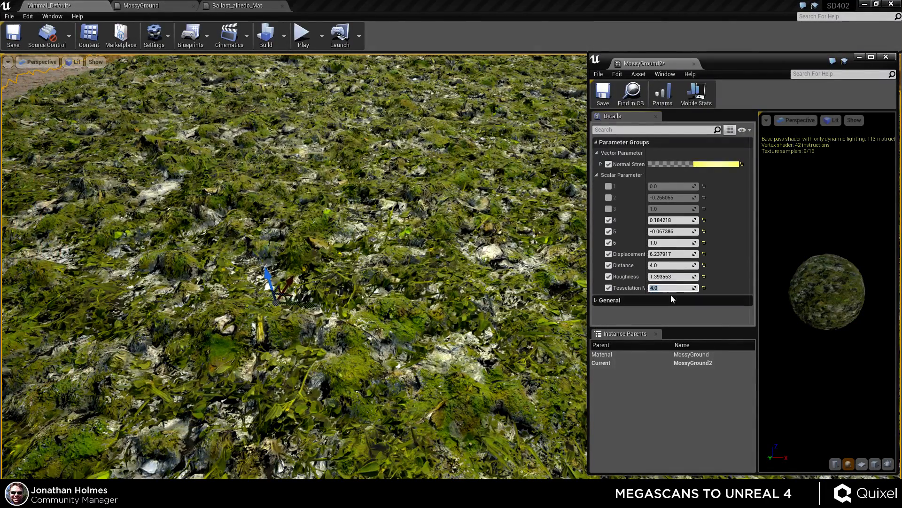
text(2)
key(BackSpace)
text(16)
key(Return)
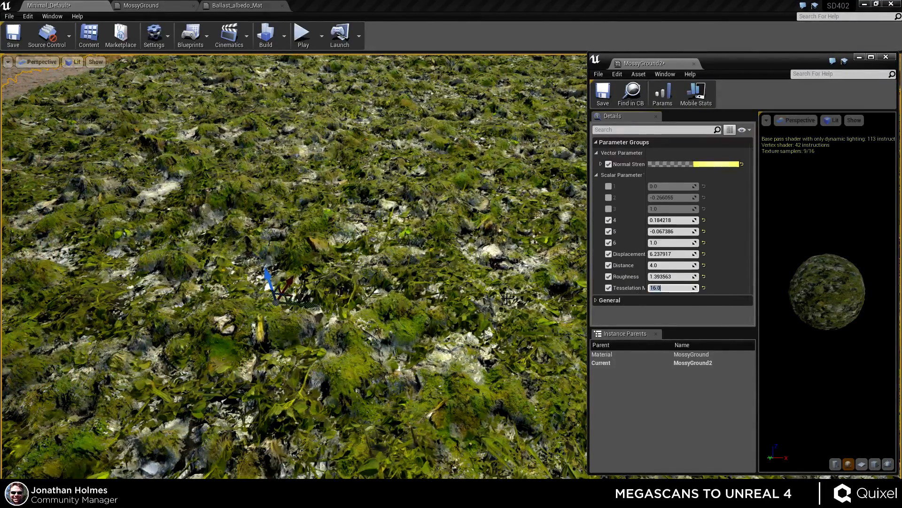
right_drag(506, 297, 504, 294)
key(s)
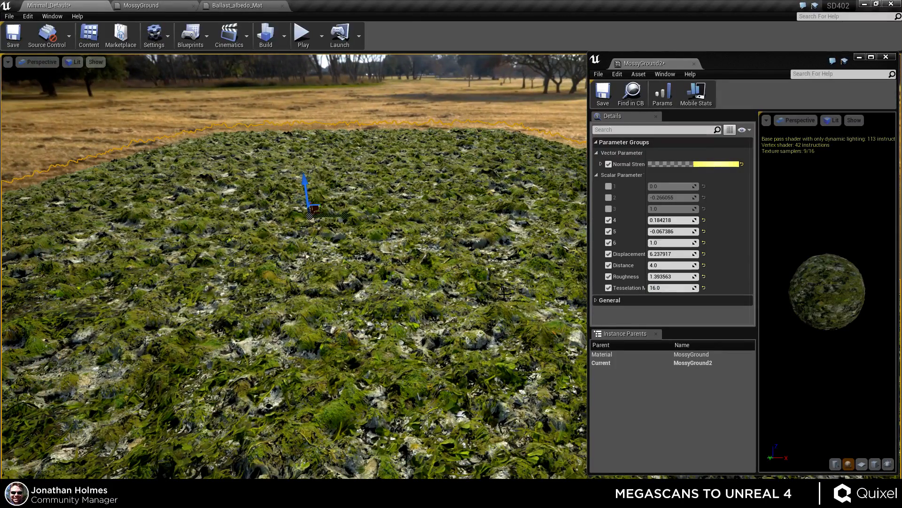
Open the MossyGround material from the Megascans texture folder and close the content browser.
mouse_move(765, 57)
mouse_down()
mouse_move(754, 58)
mouse_move(767, 61)
mouse_up()
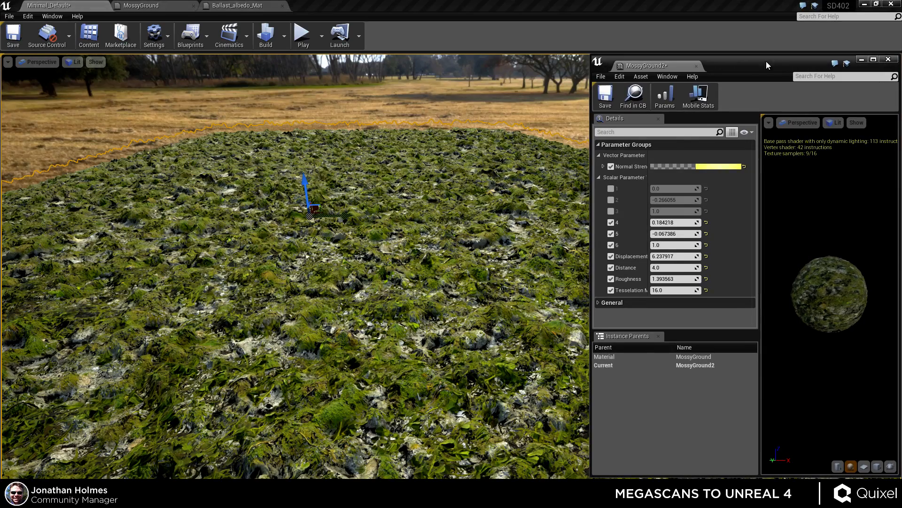
right_drag(499, 226, 473, 257)
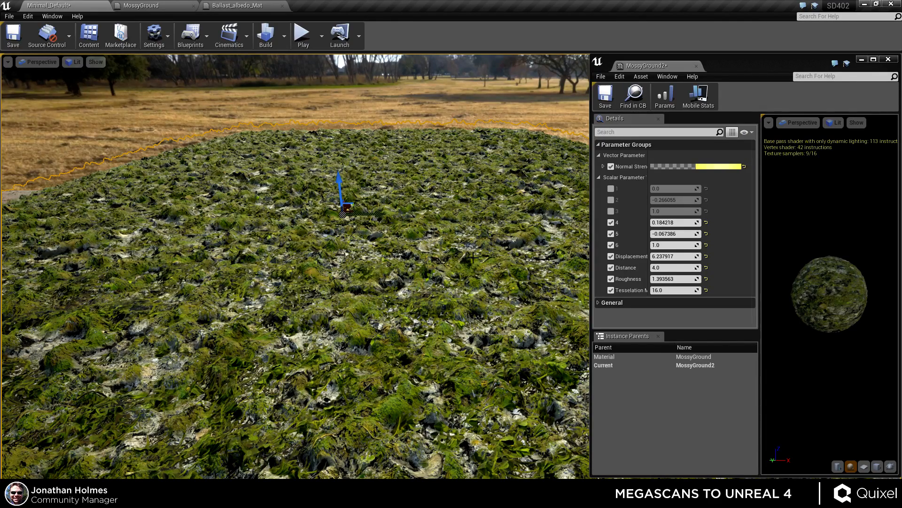
right_drag(443, 310, 433, 319)
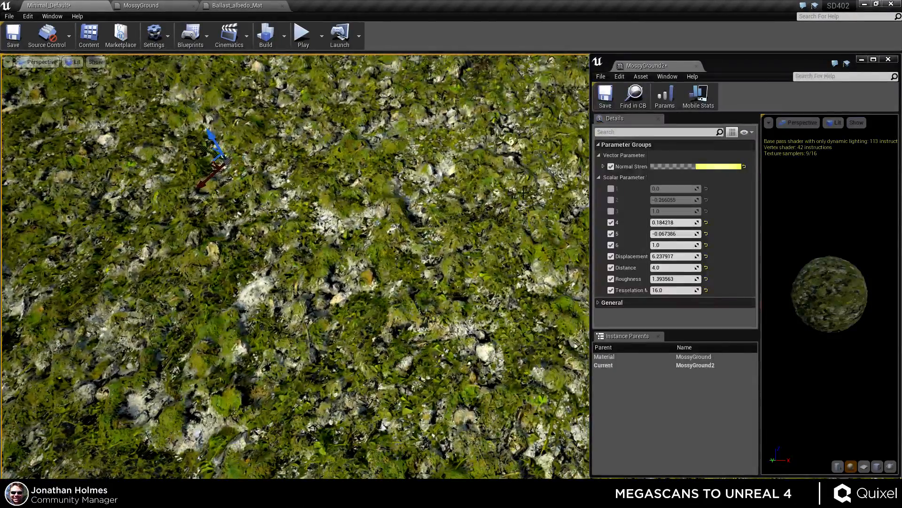
key(alt+Tab)
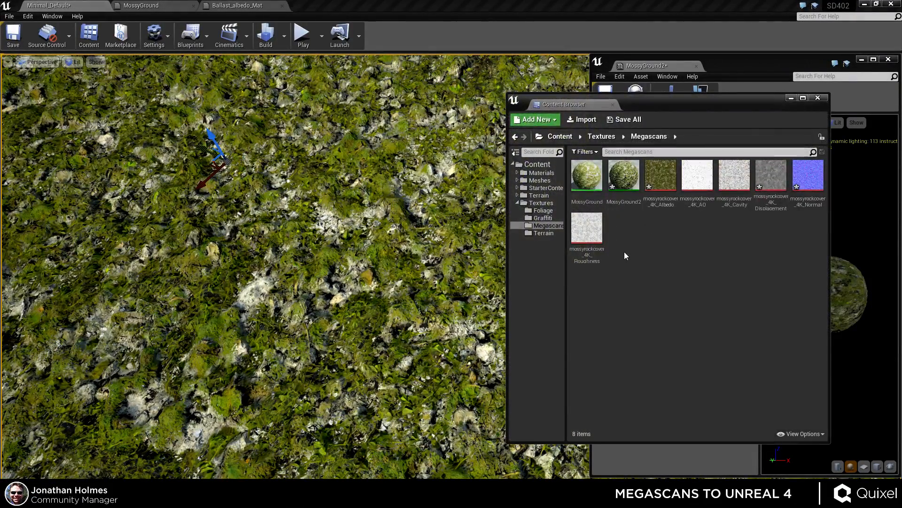
double_click(588, 175)
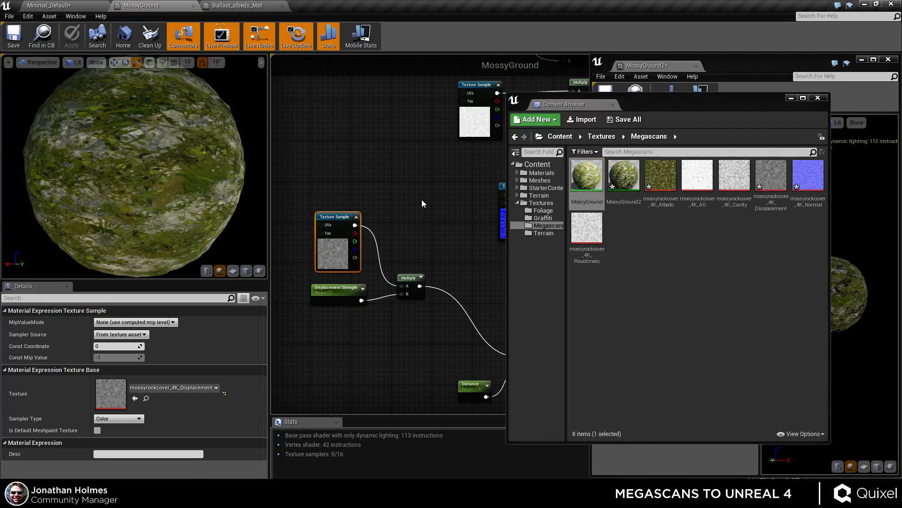
click(817, 98)
Convert the normal map texture sample node into a parameter.
scroll(430, 314, down, 4)
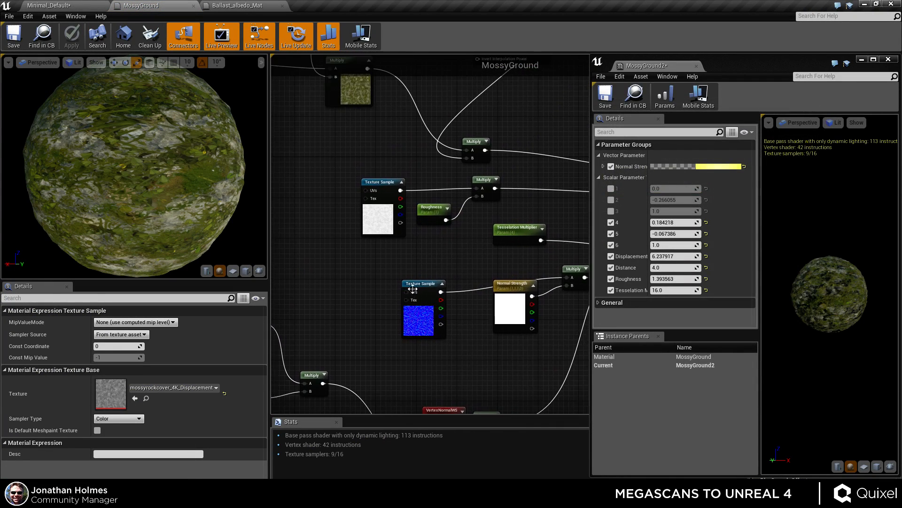
click(431, 314)
right_click(430, 314)
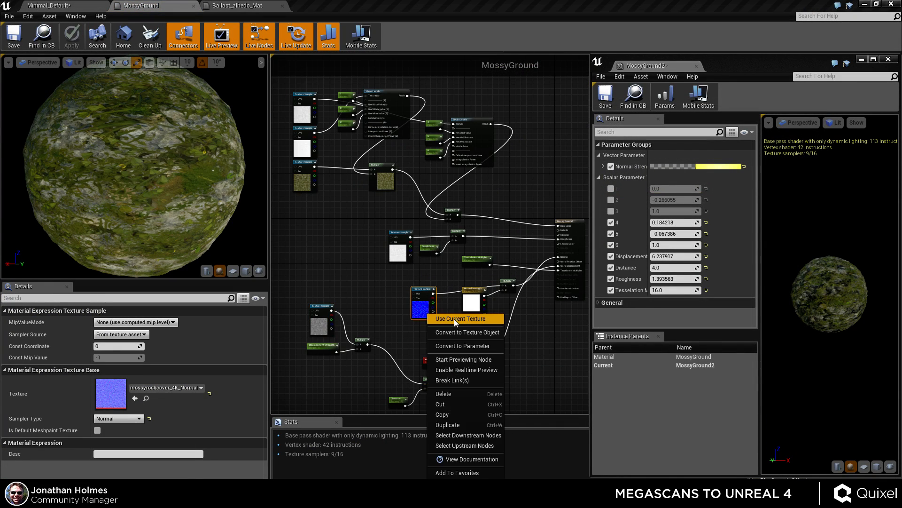
click(450, 345)
Name the new texture parameter Normal and apply the material changes.
scroll(430, 301, up, 6)
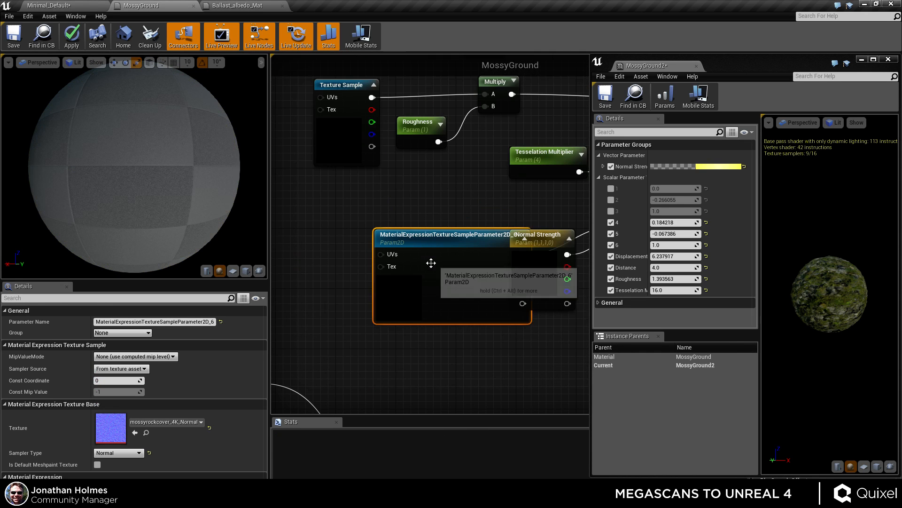
drag(398, 294, 382, 279)
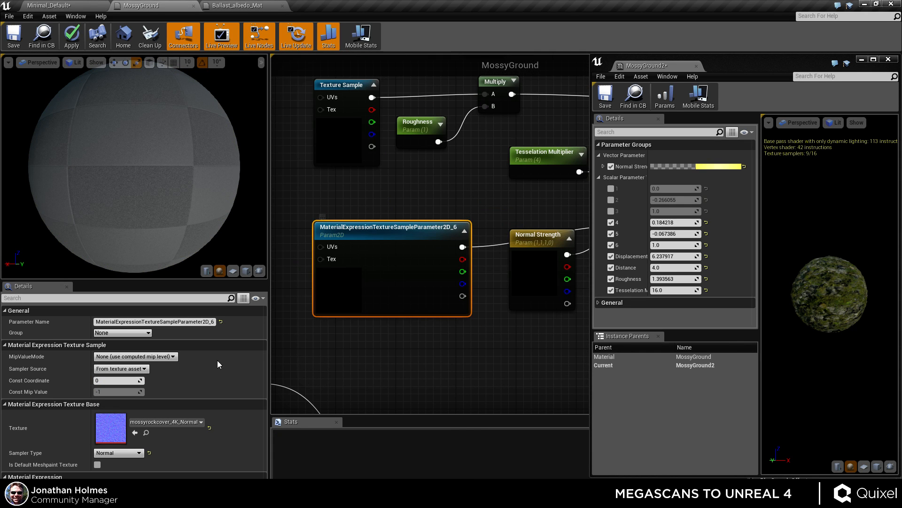
click(170, 322)
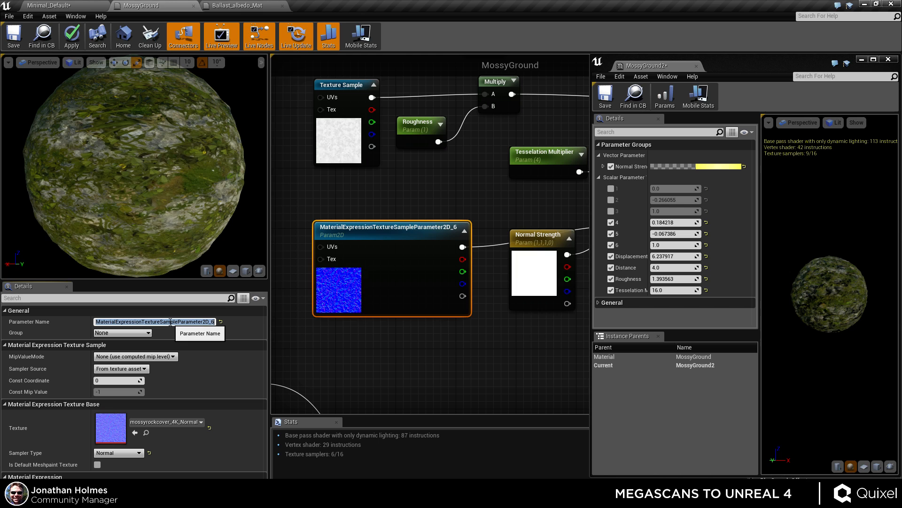
text(Normal)
key(Return)
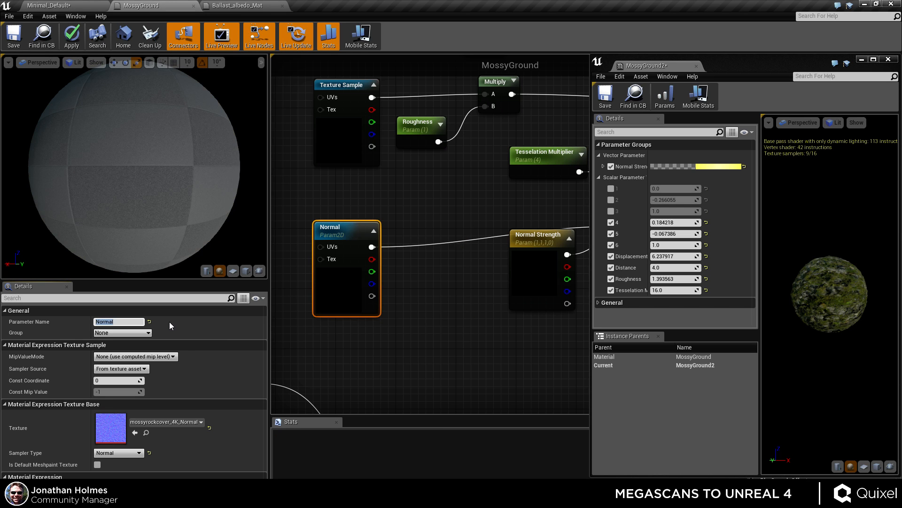
right_drag(332, 363, 365, 363)
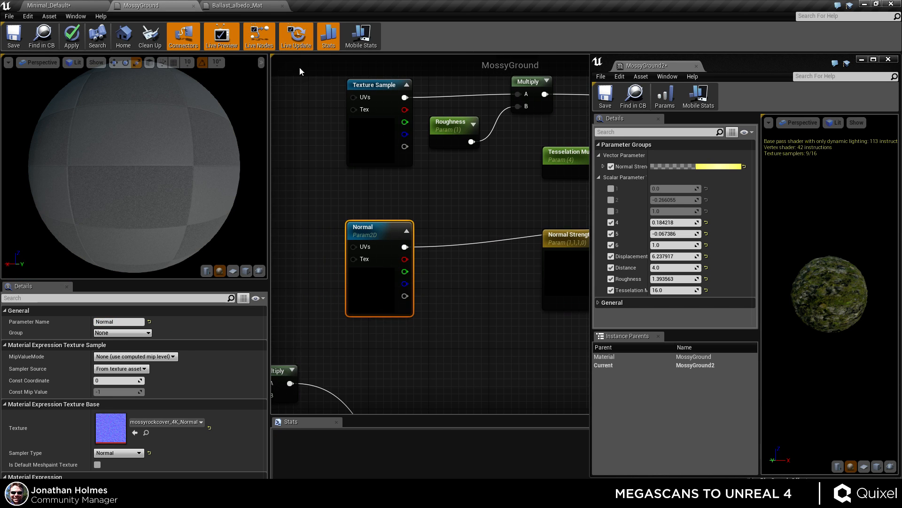
click(72, 34)
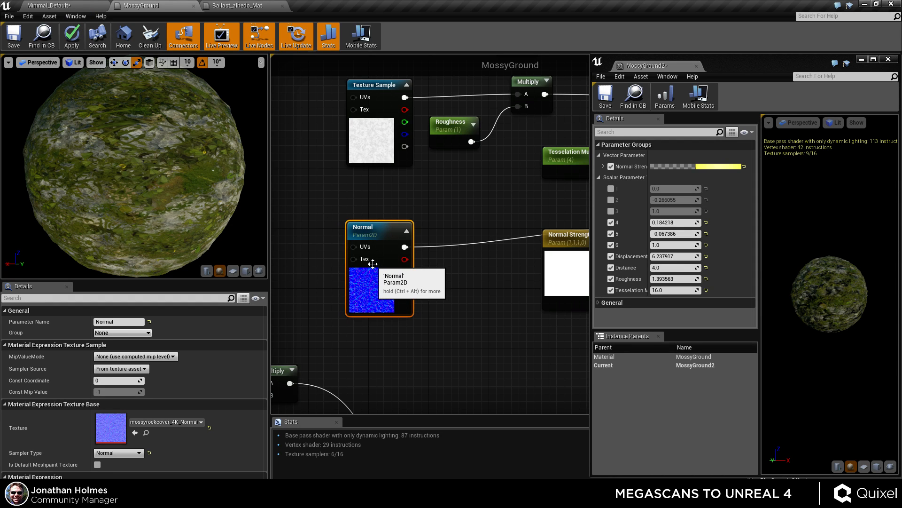
Return to the level and inspect the moss ground beside the railway from several angles.
scroll(335, 242, down, 5)
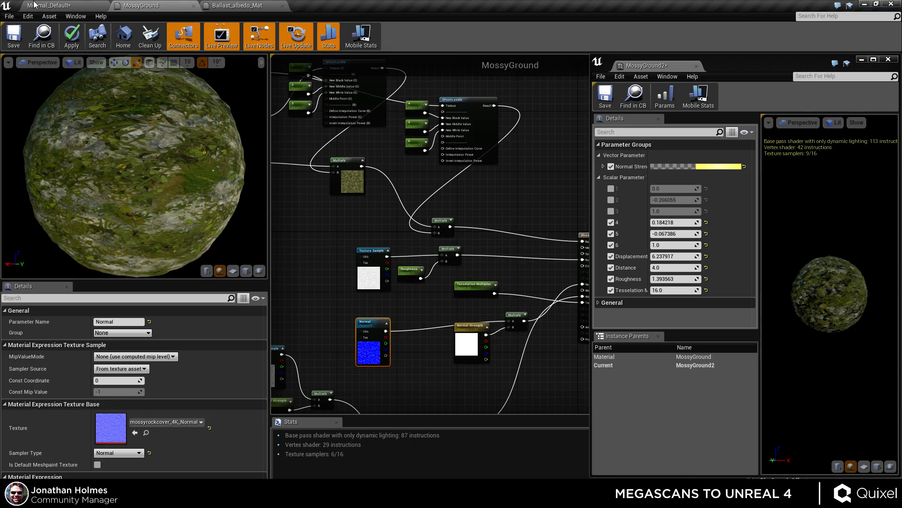
click(47, 7)
right_drag(489, 355, 521, 324)
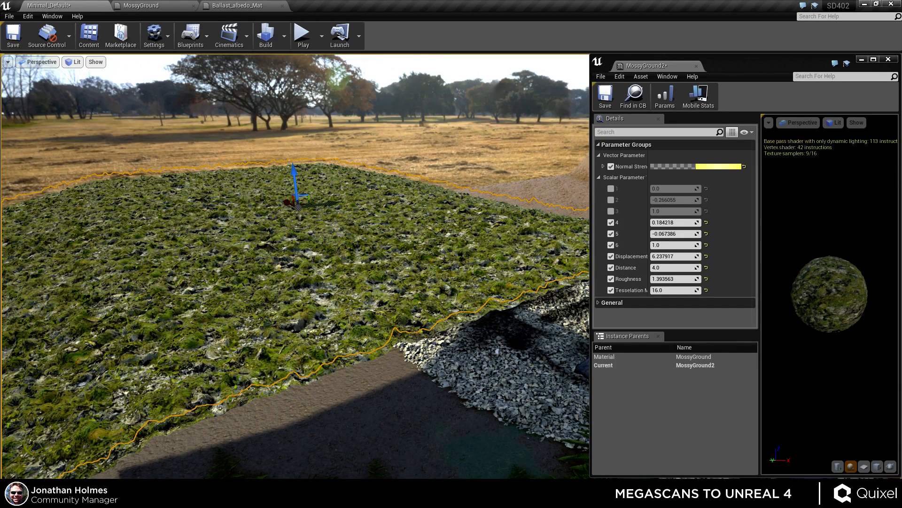
right_drag(464, 322, 623, 329)
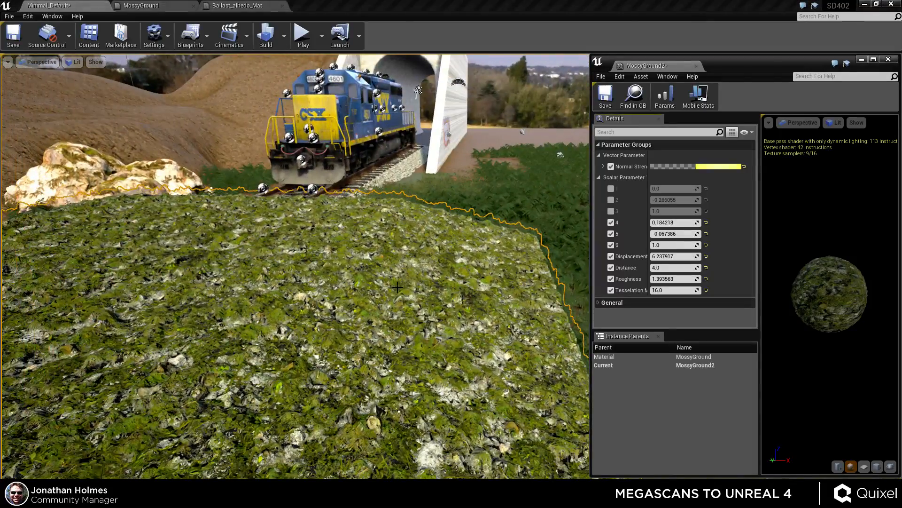
mouse_move(398, 287)
right_down()
mouse_move(393, 324)
mouse_move(390, 299)
right_up()
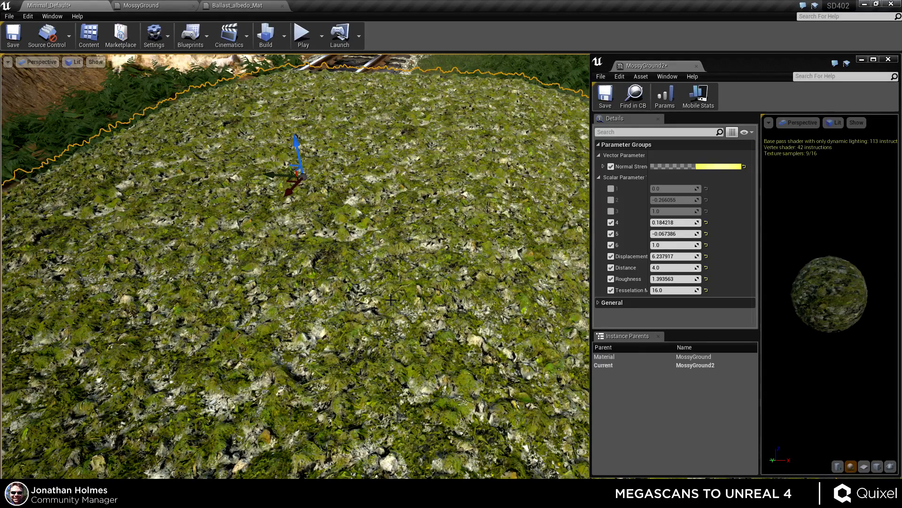
right_drag(359, 303, 352, 341)
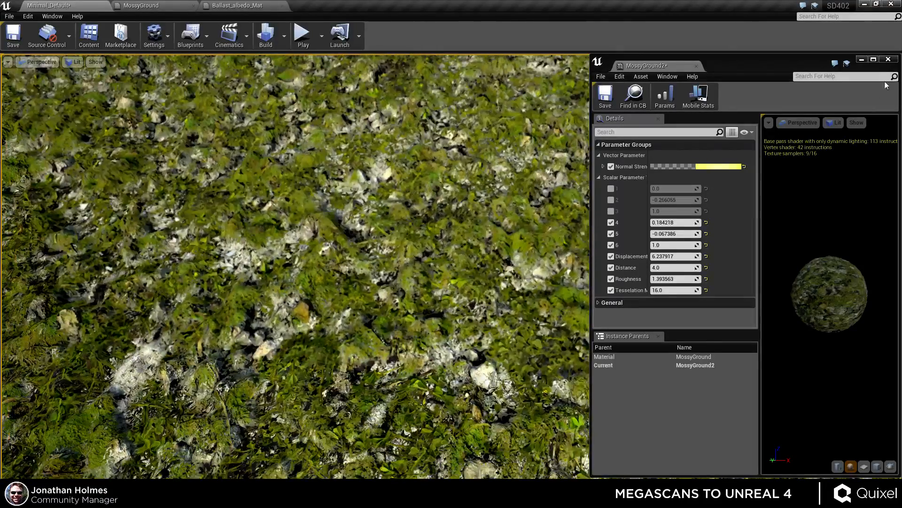
Close the MossyGround2 editor and delete the selected object from the level.
click(889, 59)
right_drag(627, 250, 626, 240)
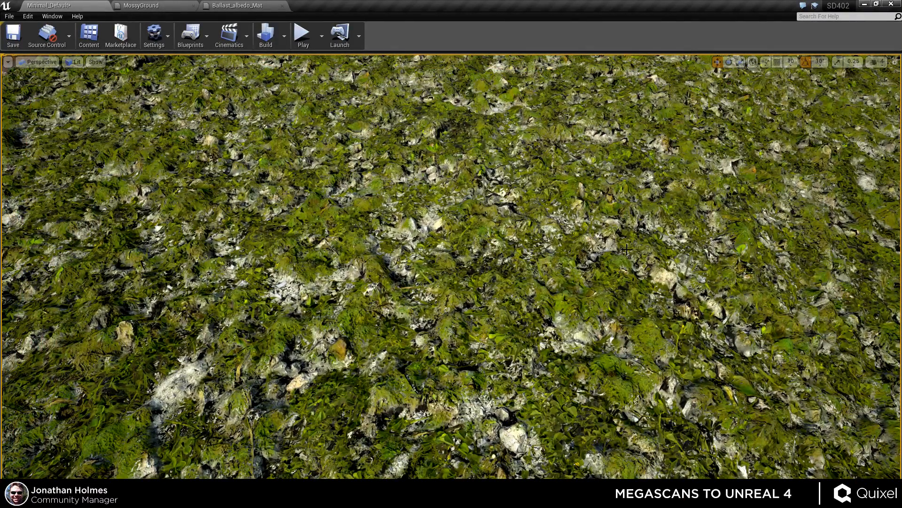
right_drag(565, 332, 563, 282)
mouse_move(607, 311)
right_down()
mouse_move(677, 310)
mouse_move(628, 324)
mouse_move(611, 296)
right_up()
key(Delete)
key(w)
right_drag(422, 297, 488, 286)
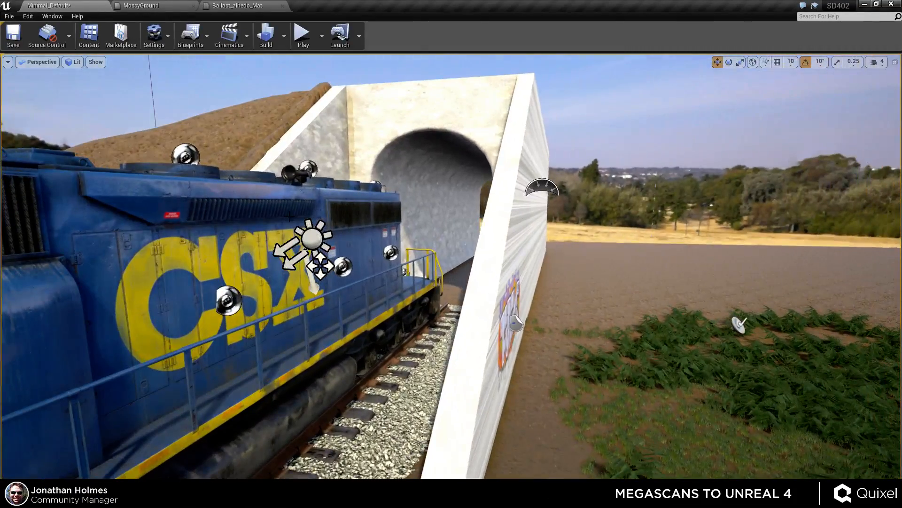
Select the light source above the train and open its details in a floating panel.
click(320, 238)
right_drag(572, 334, 562, 346)
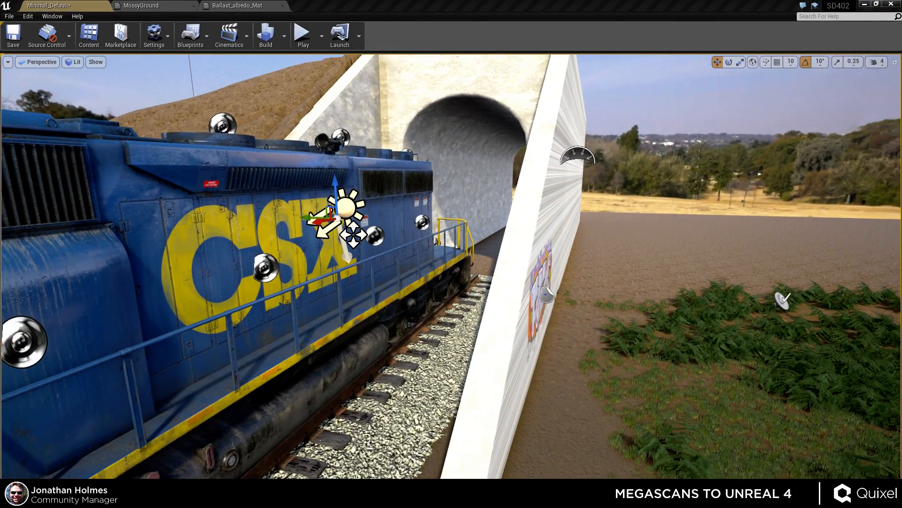
drag(0, 84, 794, 53)
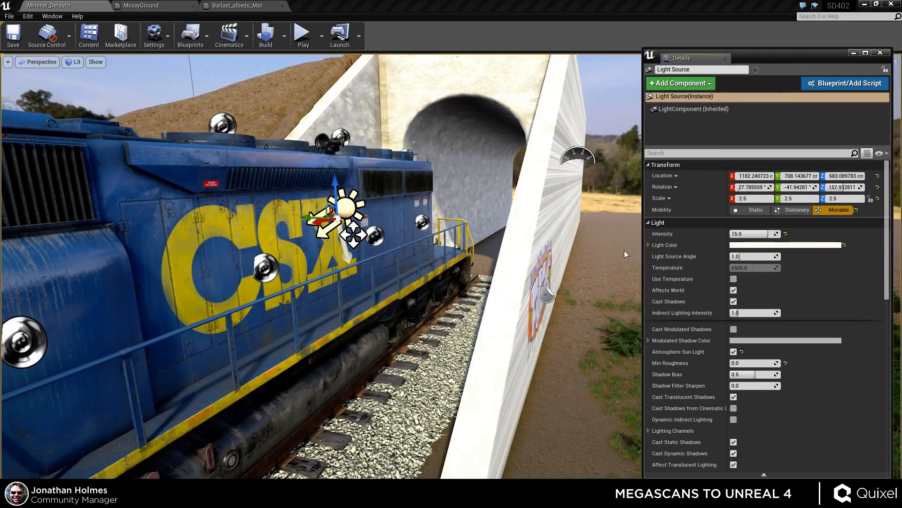
right_drag(353, 234, 566, 189)
key(q)
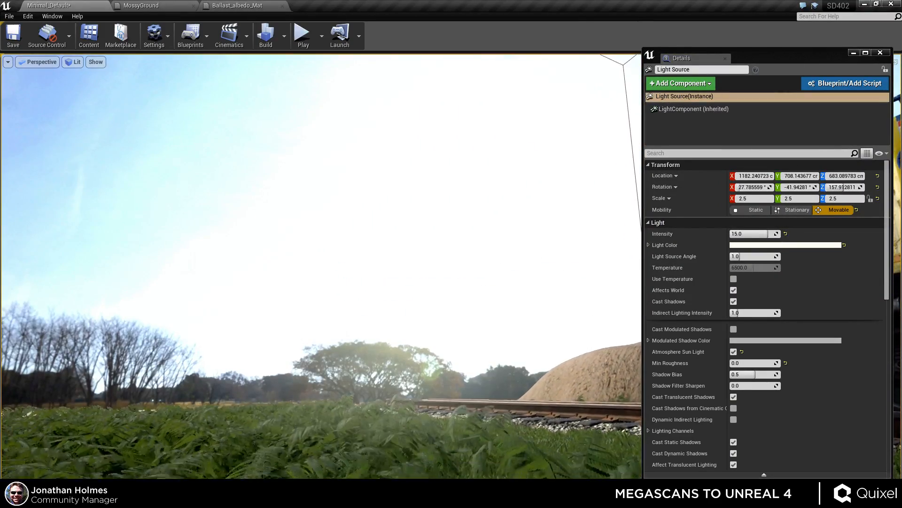
right_drag(505, 129, 459, 167)
key(d)
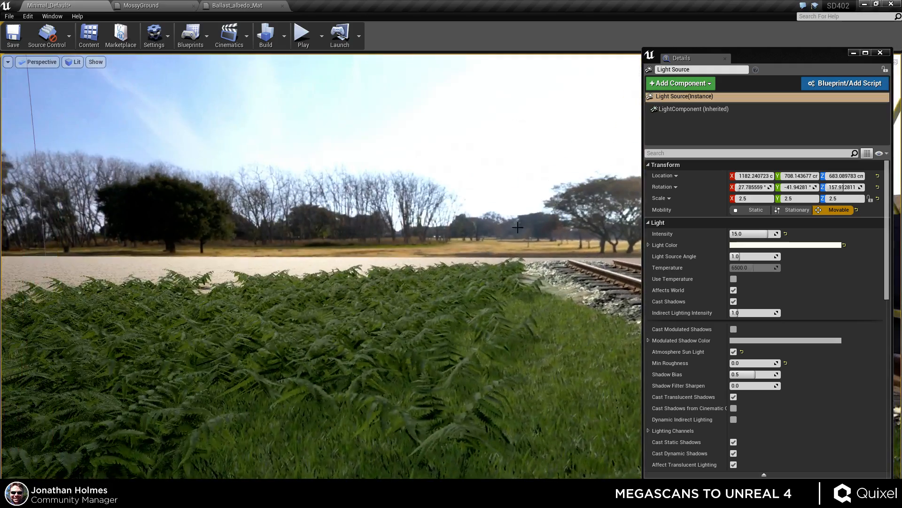
click(459, 167)
key(Delete)
mouse_move(454, 314)
right_down()
mouse_move(493, 275)
mouse_move(499, 298)
mouse_move(268, 285)
mouse_move(301, 281)
mouse_move(447, 326)
right_up()
key(q)
key(ctrl+z)
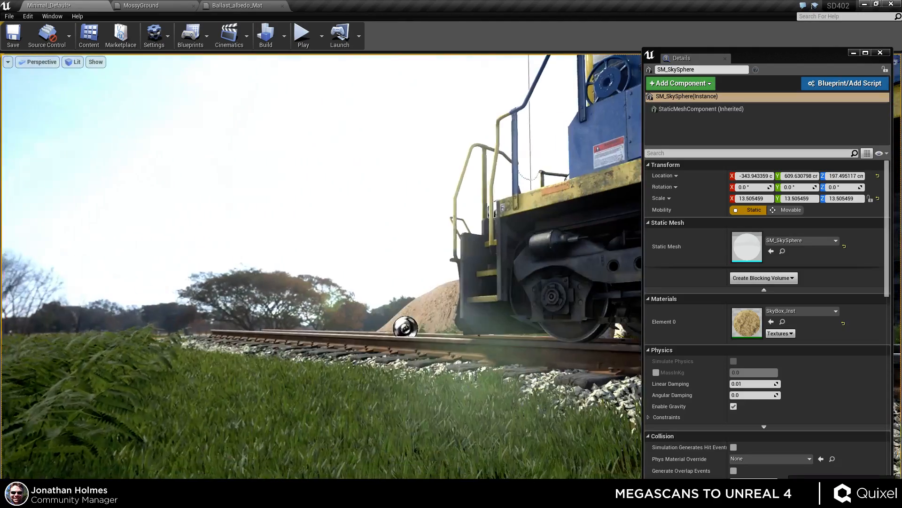
key(Escape)
Inspect the fern-covered ground and the railway track from several low viewpoints.
right_drag(290, 275, 625, 289)
right_drag(347, 308, 368, 304)
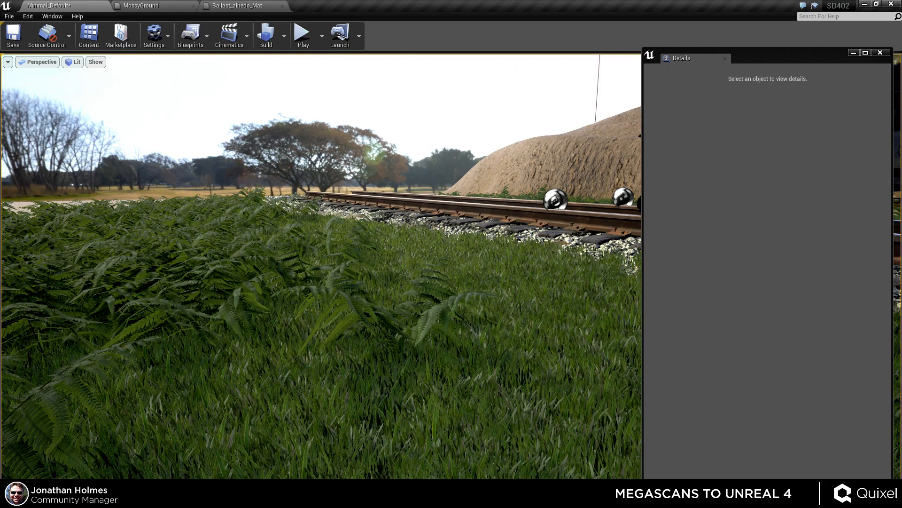
right_drag(322, 266, 258, 253)
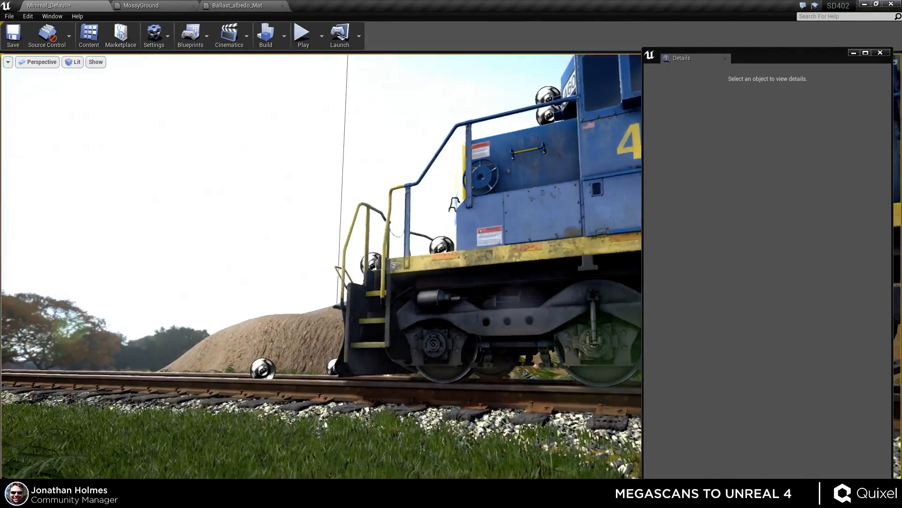
right_drag(374, 292, 292, 294)
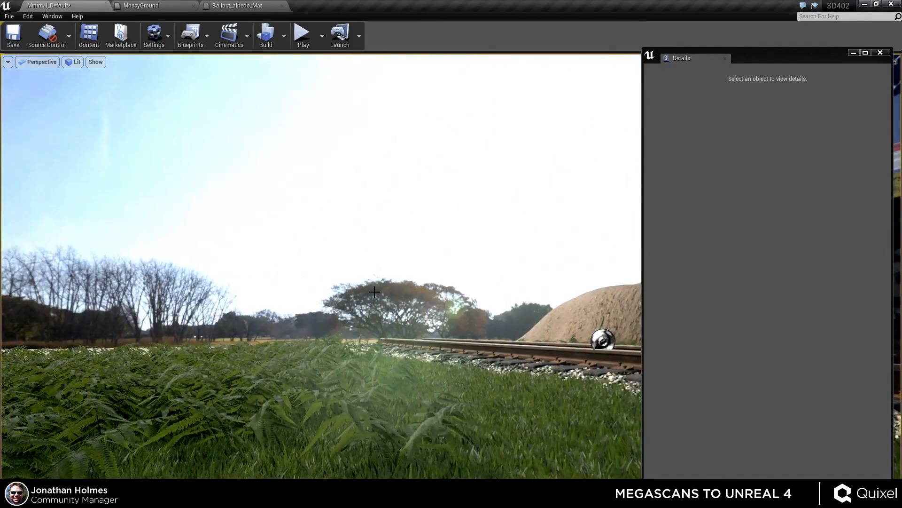
right_drag(394, 298, 440, 329)
right_drag(333, 140, 411, 252)
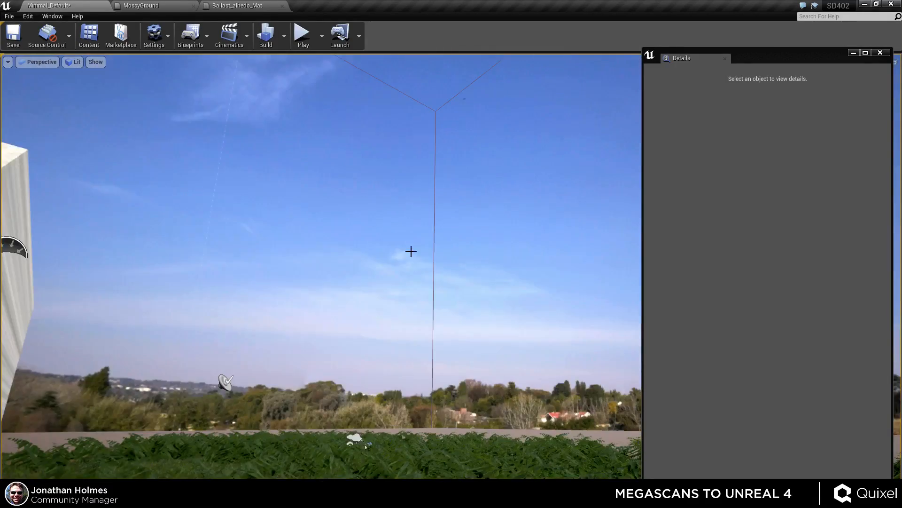
right_drag(90, 272, 46, 269)
click(202, 278)
right_drag(374, 284, 61, 324)
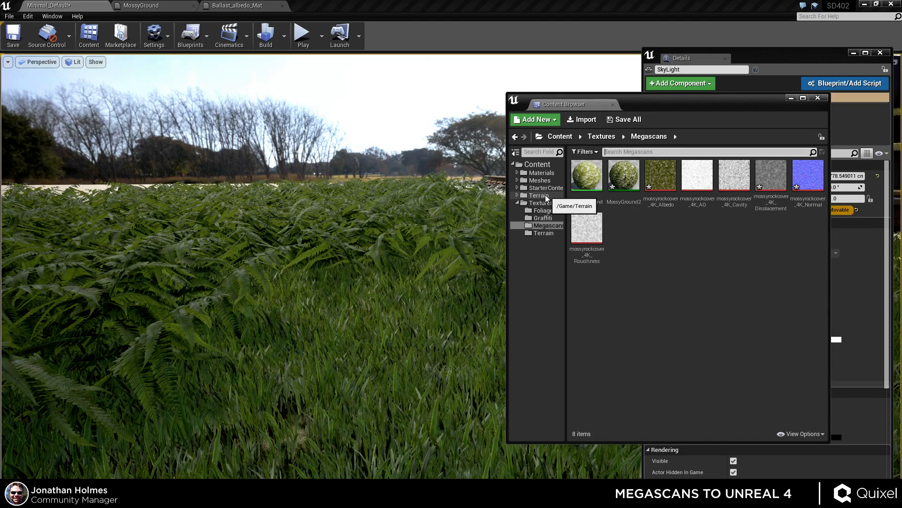
Open the dry_field_8k HDRI texture from the Textures folder and view it beside the content browser.
click(539, 203)
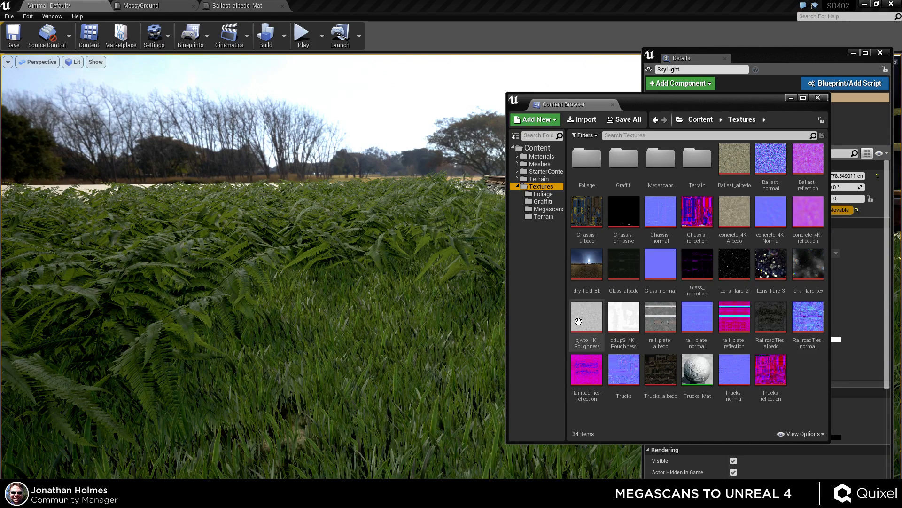
mouse_move(778, 367)
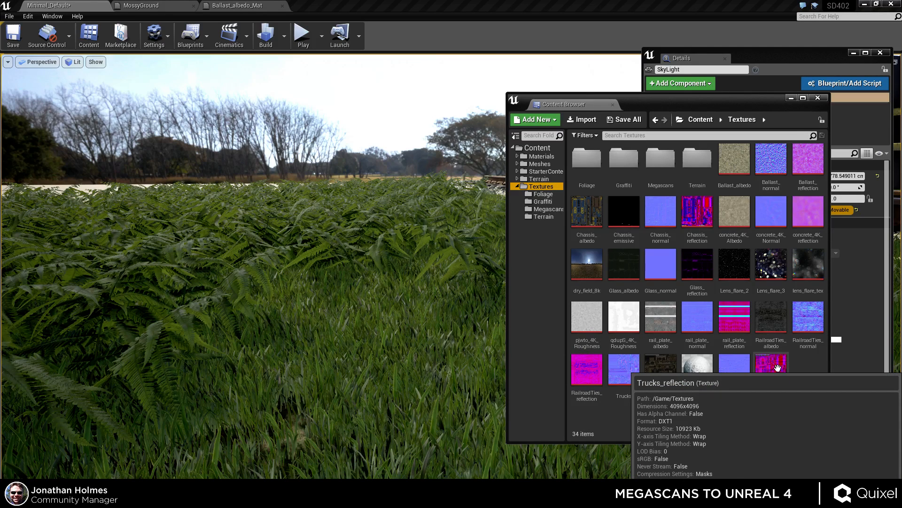
mouse_move(595, 268)
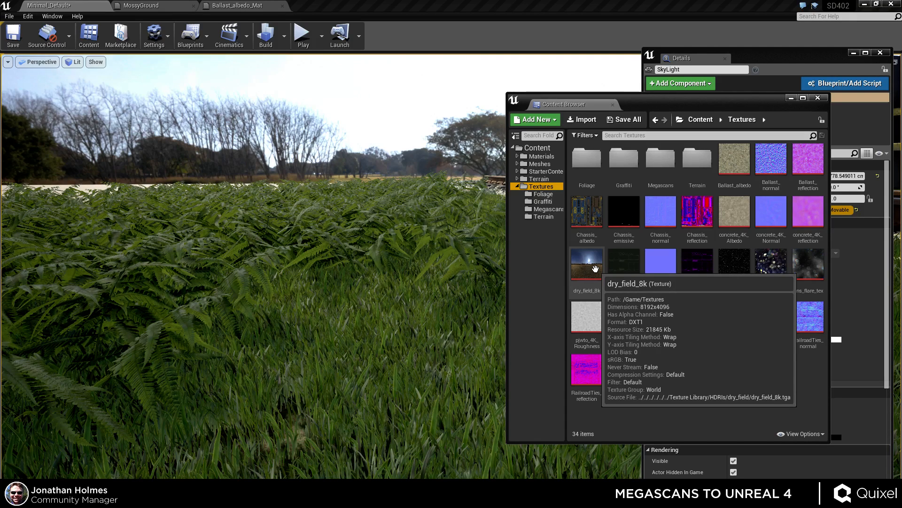
double_click(595, 268)
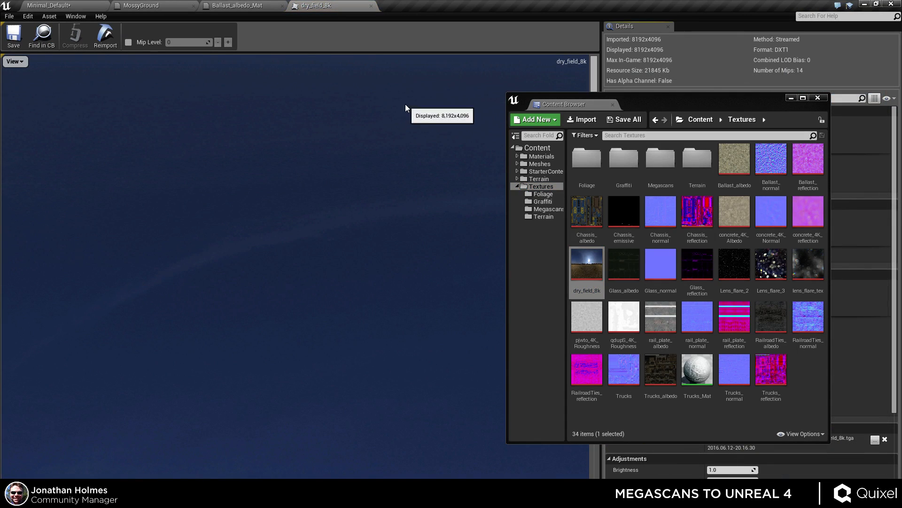
scroll(421, 207, down, 10)
scroll(421, 207, up, 4)
scroll(412, 261, down, 2)
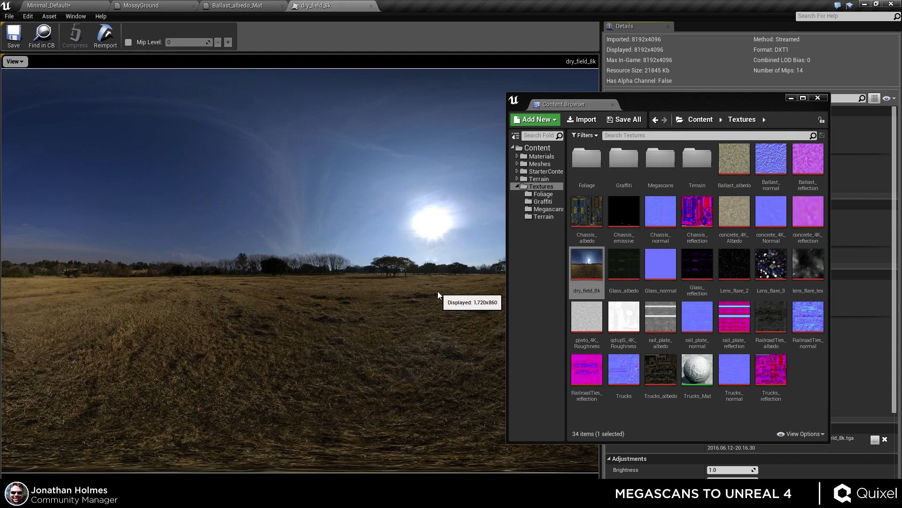
drag(653, 100, 697, 122)
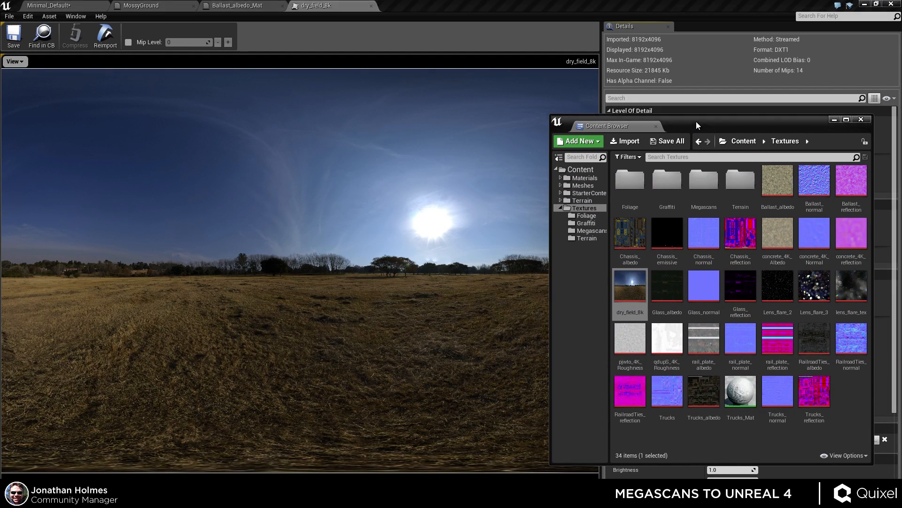
drag(550, 258, 597, 258)
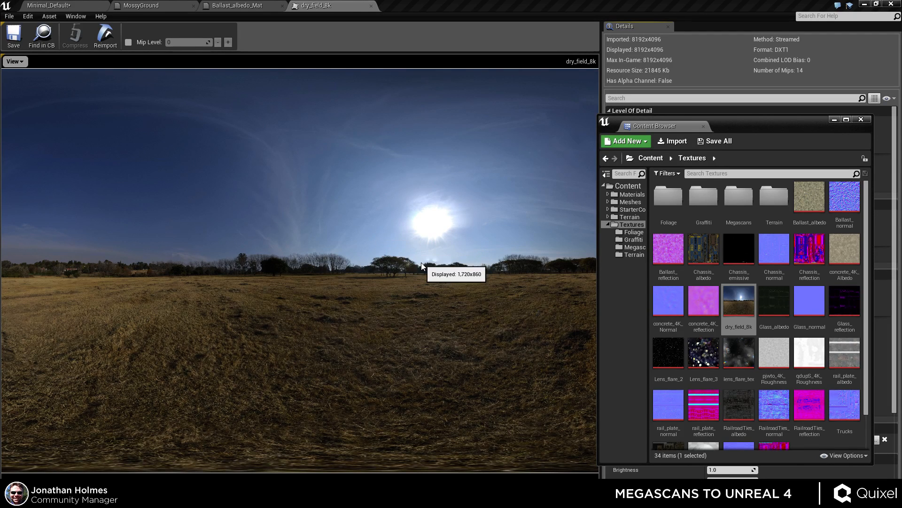
Close the dry_field_8k, Ballast_albedo_Mat and MossyGround editor tabs without applying changes to the original material.
click(372, 7)
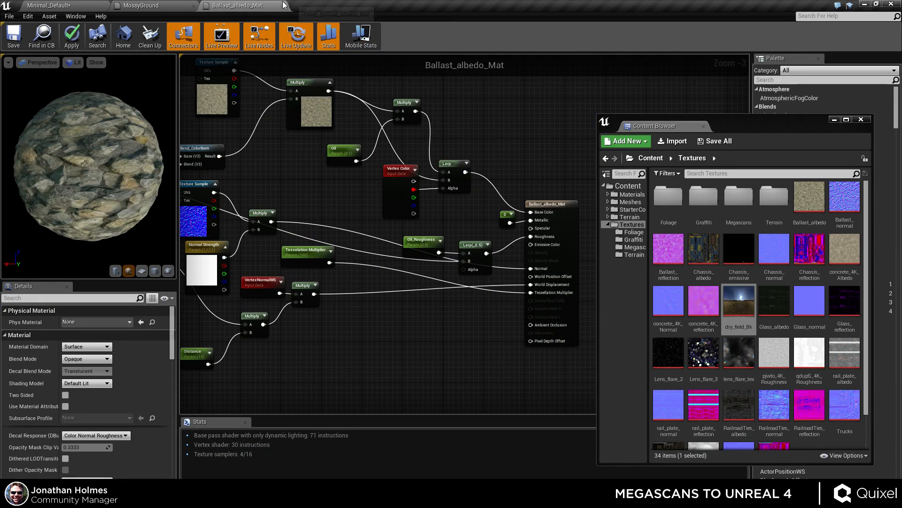
click(281, 5)
click(521, 295)
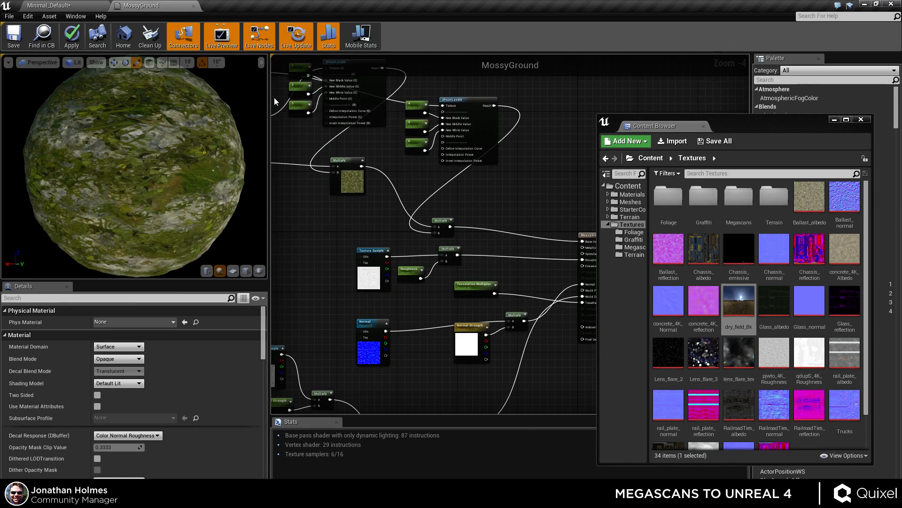
click(193, 5)
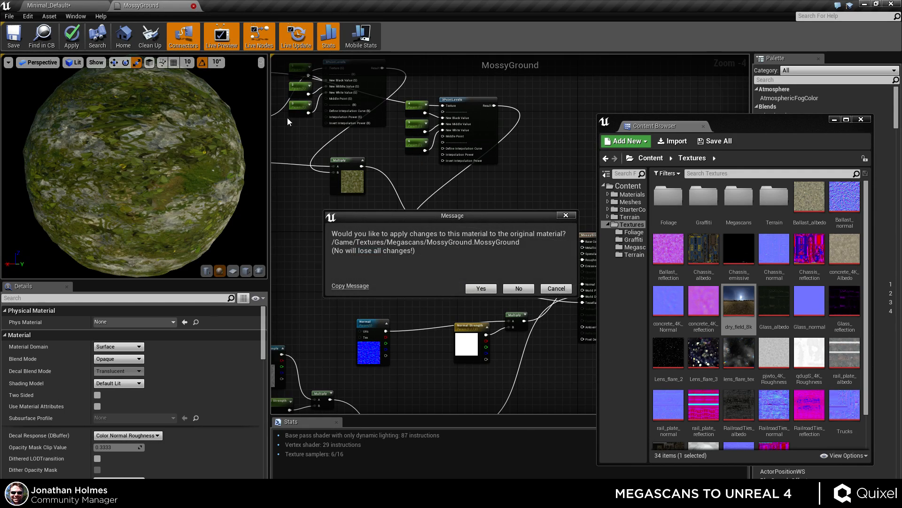
click(525, 293)
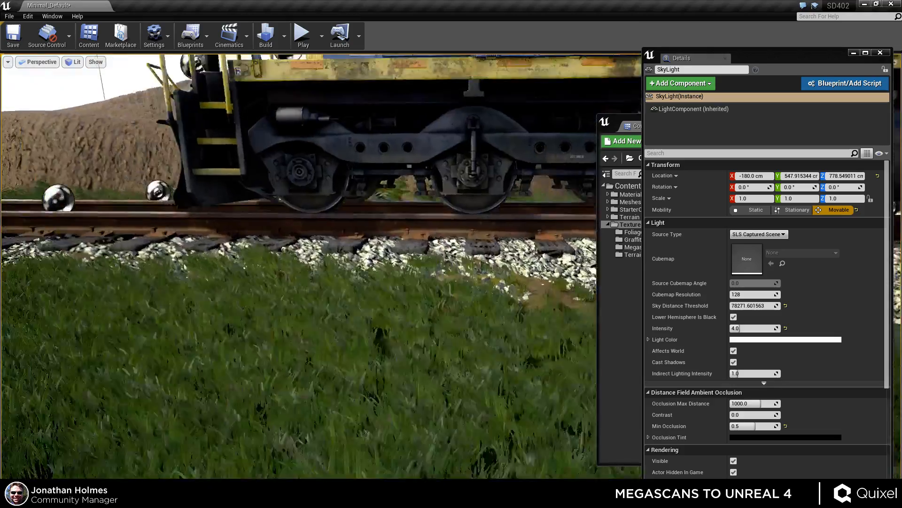
Select the light source in the level and set its intensity to 25.
right_drag(301, 263, 549, 290)
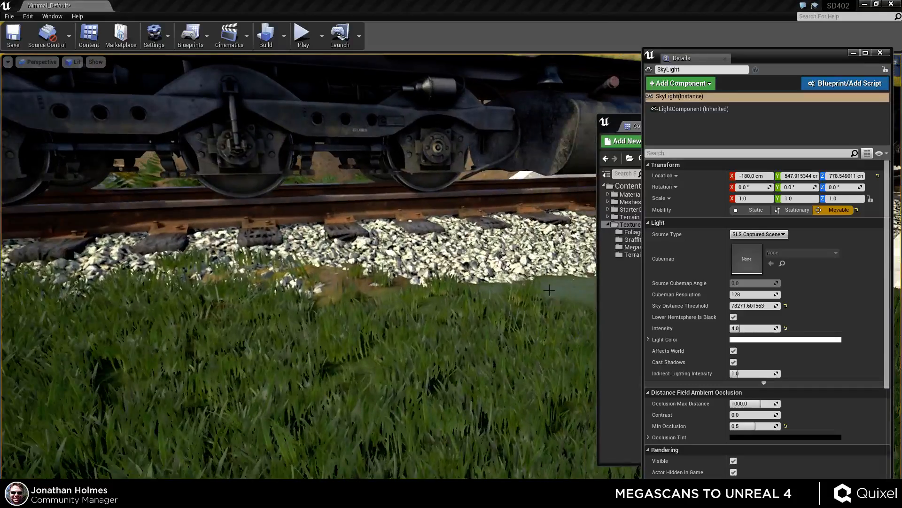
key(f)
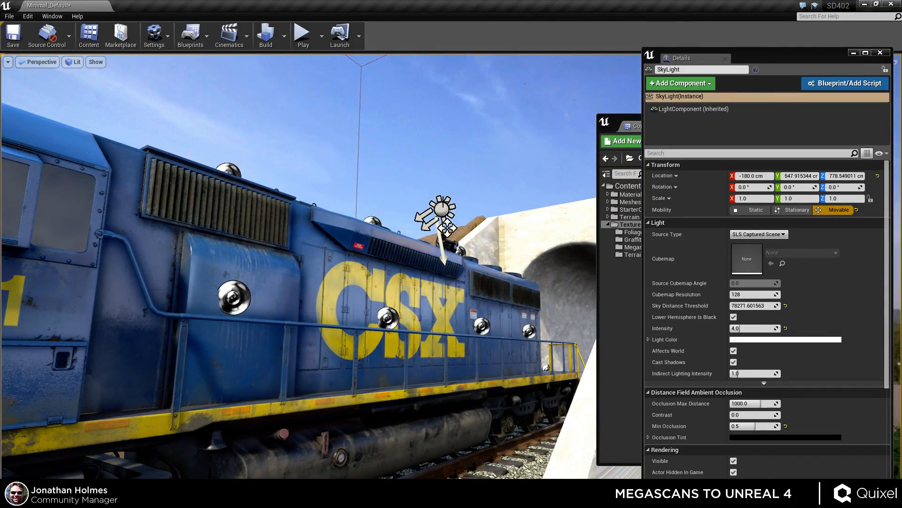
click(442, 210)
click(709, 272)
right_drag(541, 268, 329, 308)
click(752, 233)
text(25)
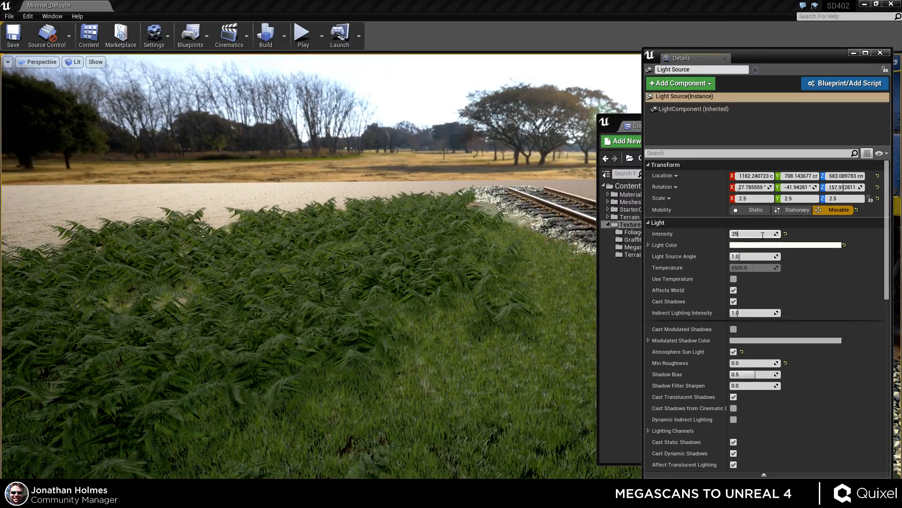
key(Return)
Inspect the locomotive roof and the fern ground under the new lighting from several angles.
right_drag(475, 263, 621, 252)
middle_drag(358, 282, 451, 197)
drag(357, 263, 291, 268)
key(d)
right_drag(470, 251, 474, 251)
key(g)
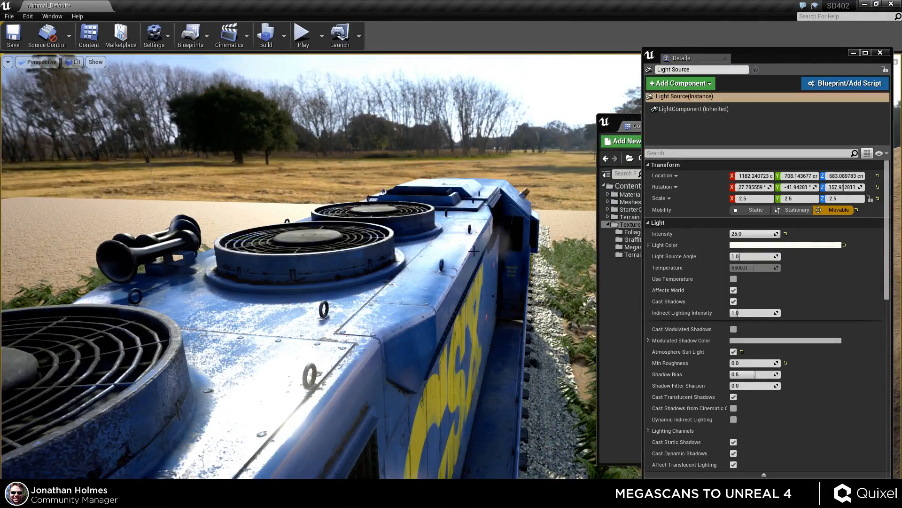
right_drag(479, 315, 447, 357)
key(a)
key(w)
key(s)
key(s)
key(w)
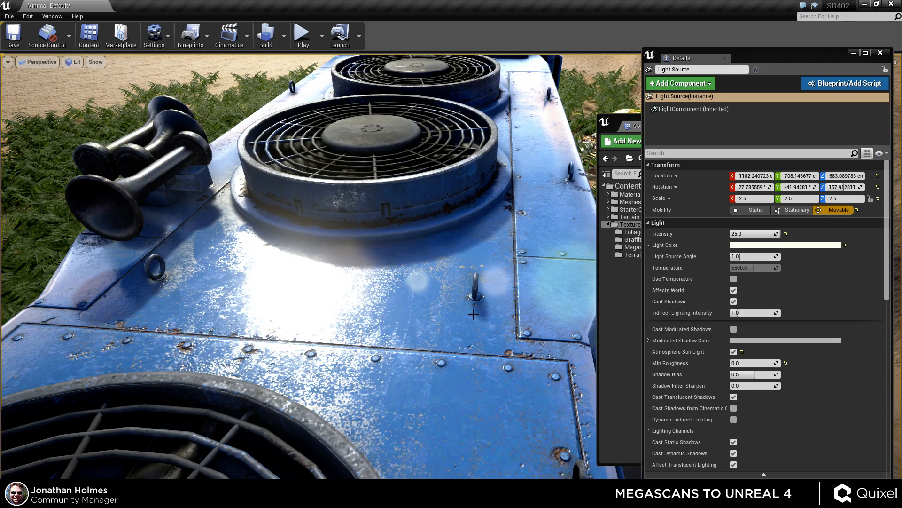
mouse_move(462, 366)
right_down()
mouse_move(404, 369)
mouse_move(402, 346)
mouse_move(472, 355)
mouse_move(453, 360)
right_up()
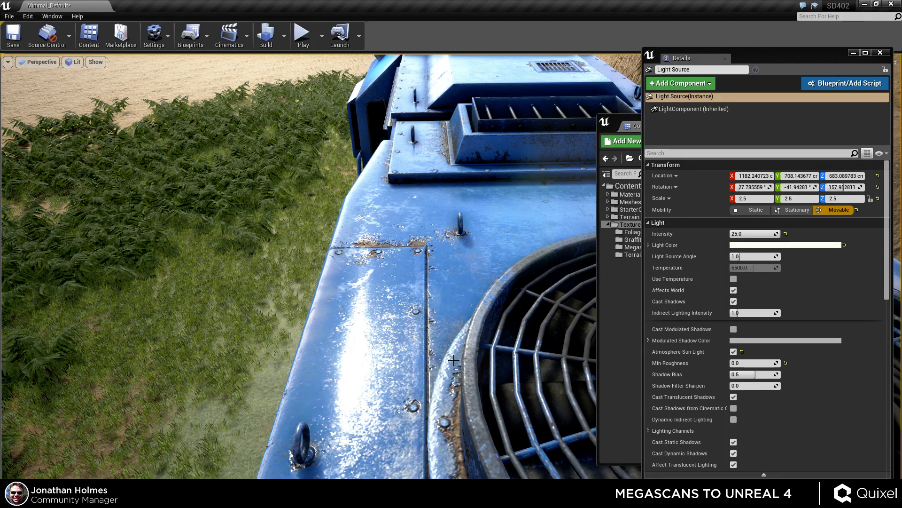
mouse_move(446, 323)
mouse_down()
mouse_move(444, 264)
mouse_move(445, 320)
mouse_up()
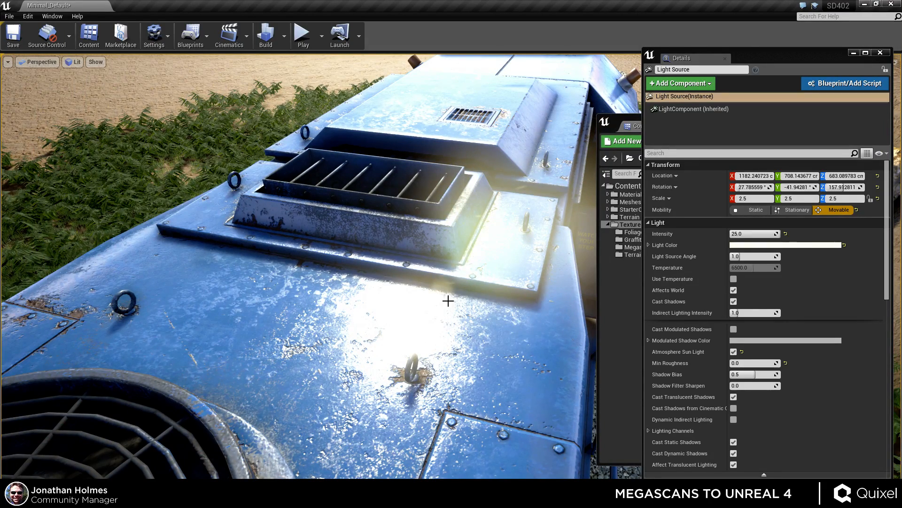
drag(447, 298, 435, 261)
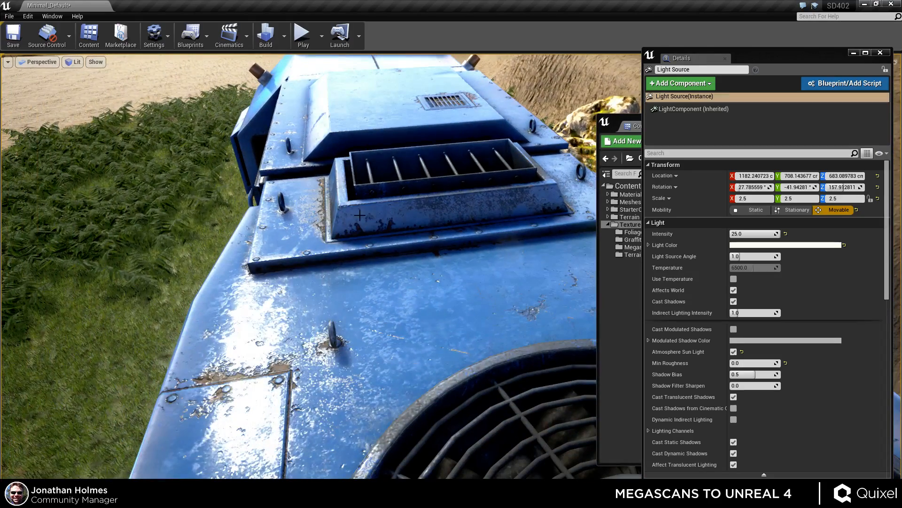
right_drag(381, 348, 329, 348)
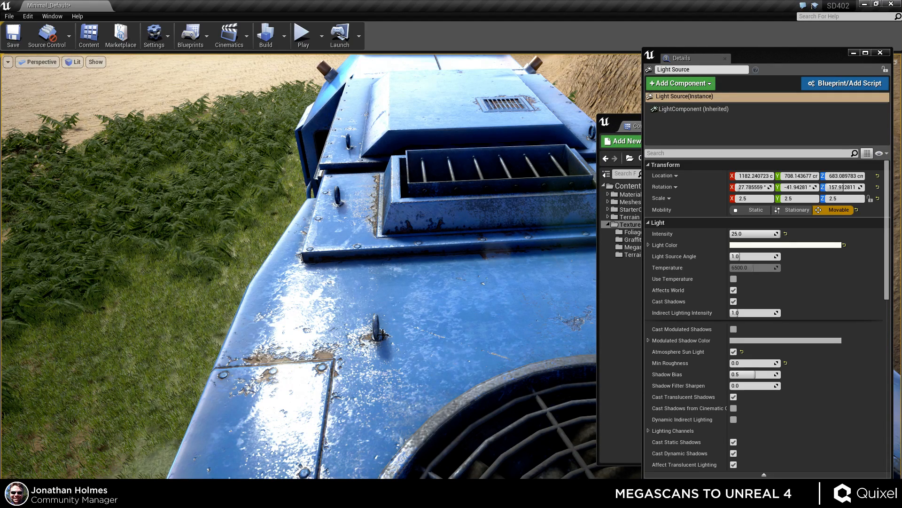
right_drag(517, 319, 584, 368)
key(d)
key(a)
key(s)
key(s)
key(a)
key(d)
key(a)
key(w)
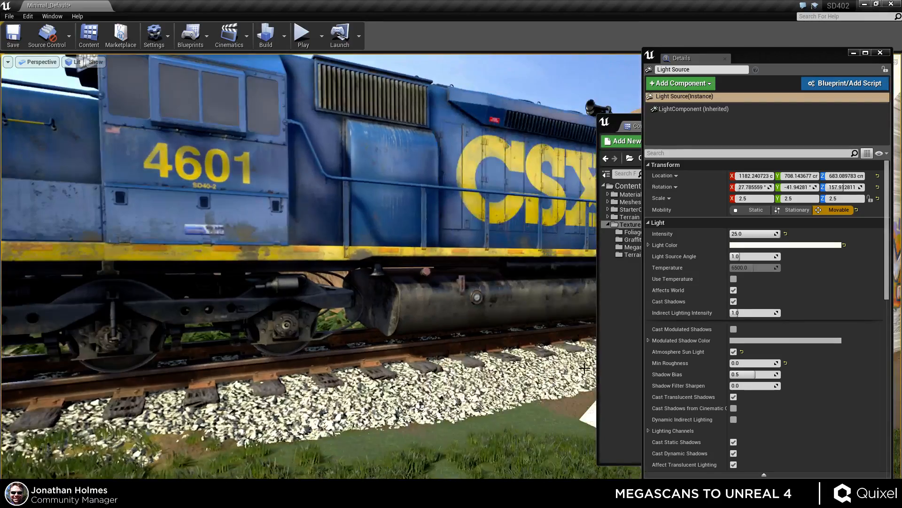
key(s)
mouse_move(564, 313)
right_down()
mouse_move(548, 319)
mouse_move(563, 322)
right_up()
key(a)
key(w)
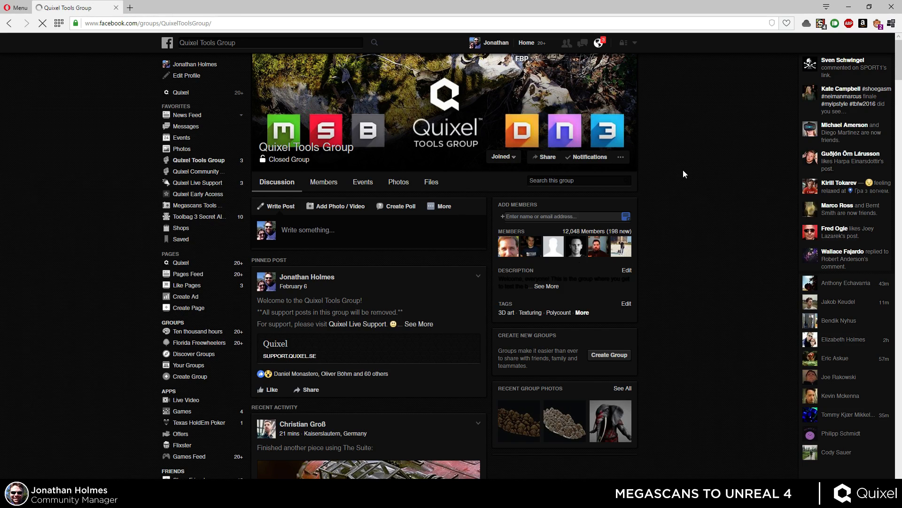
Switch to the web browser and scroll through the Quixel Tools Group page.
scroll(425, 227, down, 5)
scroll(461, 231, down, 15)
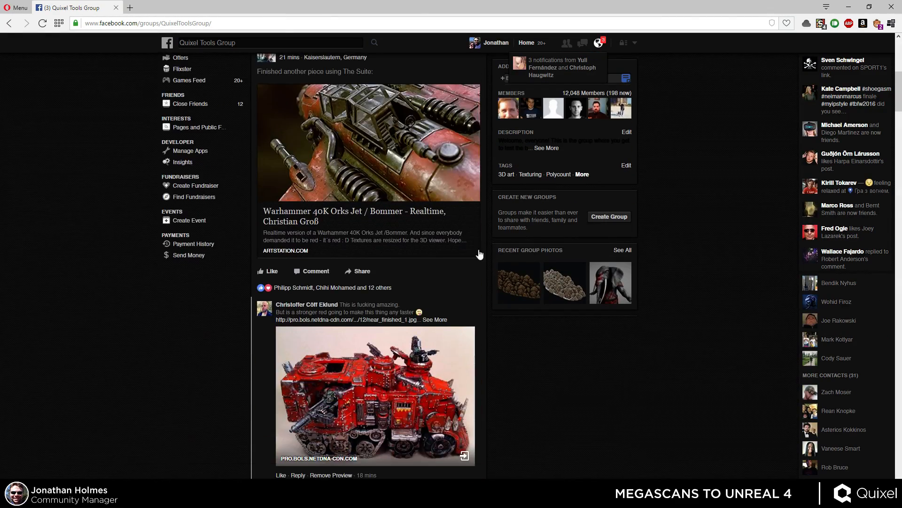
scroll(485, 271, up, 5)
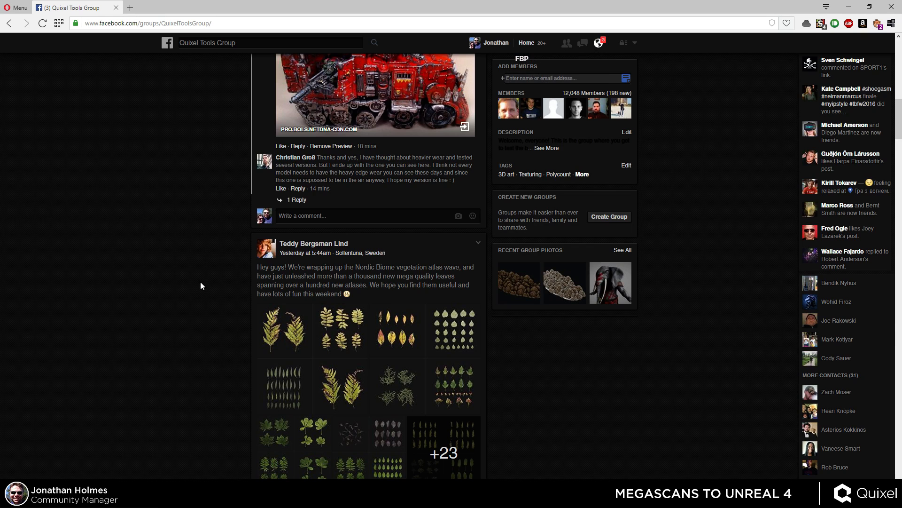
scroll(201, 283, down, 6)
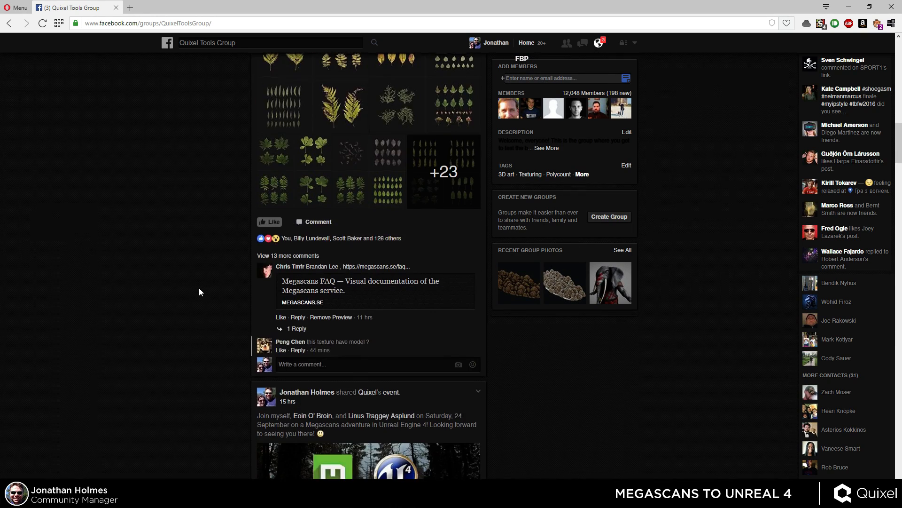
Read further down the group feed, looking over the Megascans workshop event and members' shared work.
scroll(200, 287, up, 2)
scroll(188, 291, down, 4)
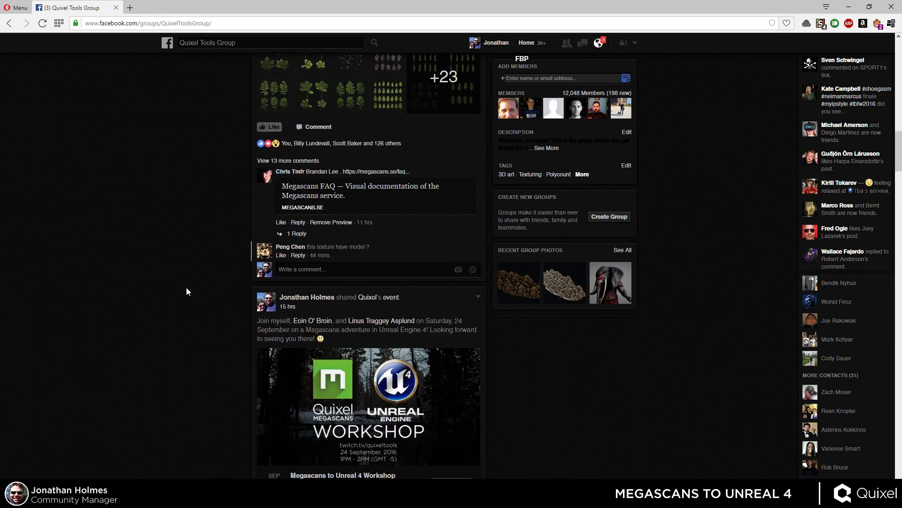
scroll(184, 291, down, 2)
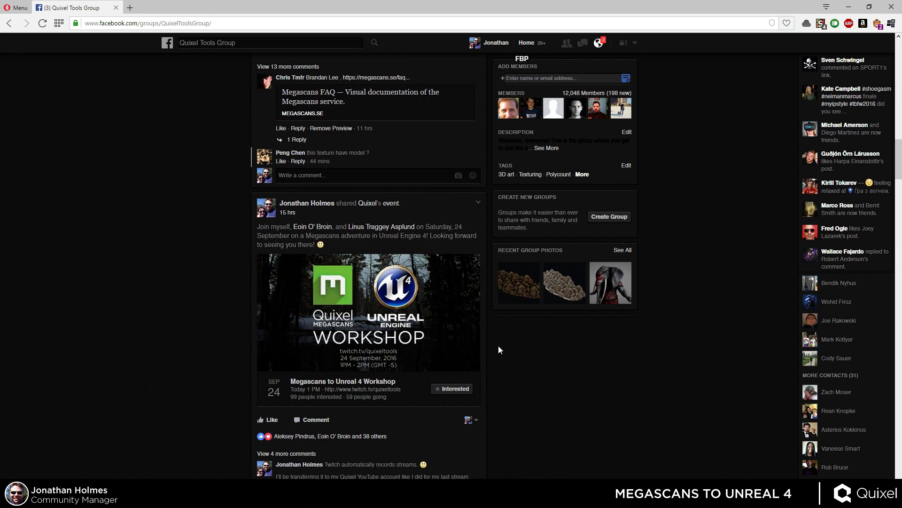
scroll(545, 376, down, 2)
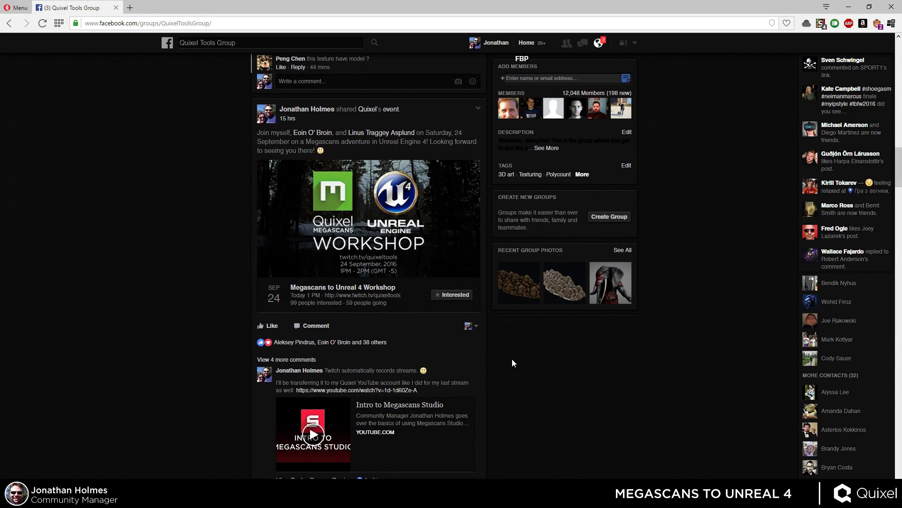
scroll(510, 363, down, 5)
scroll(507, 361, down, 4)
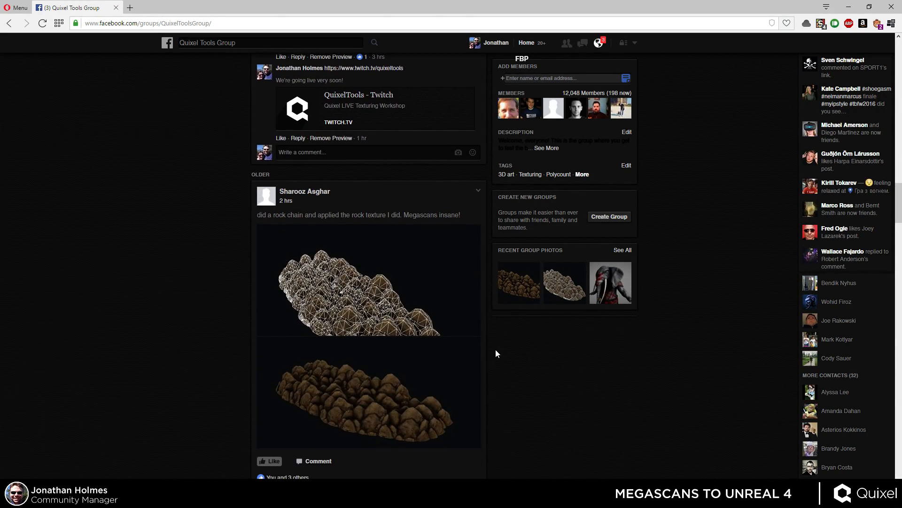
scroll(495, 355, down, 5)
scroll(494, 355, down, 4)
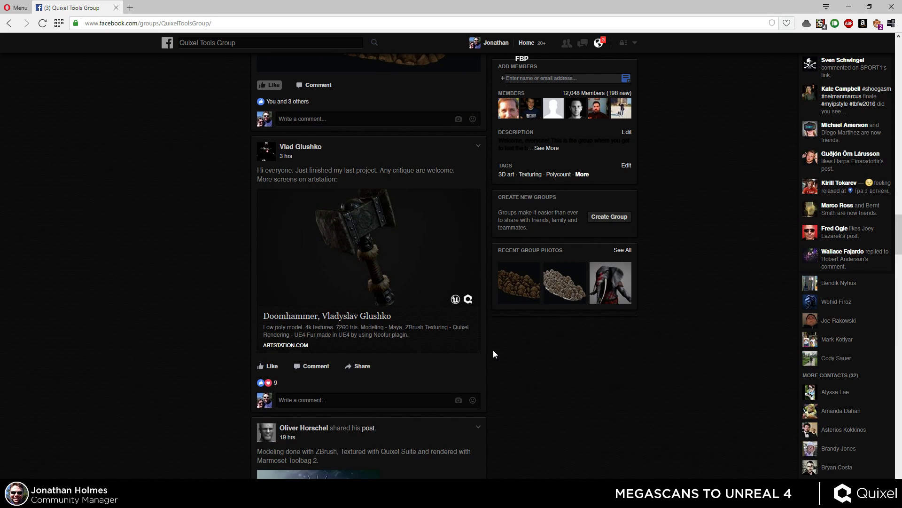
scroll(509, 358, down, 4)
scroll(524, 366, up, 10)
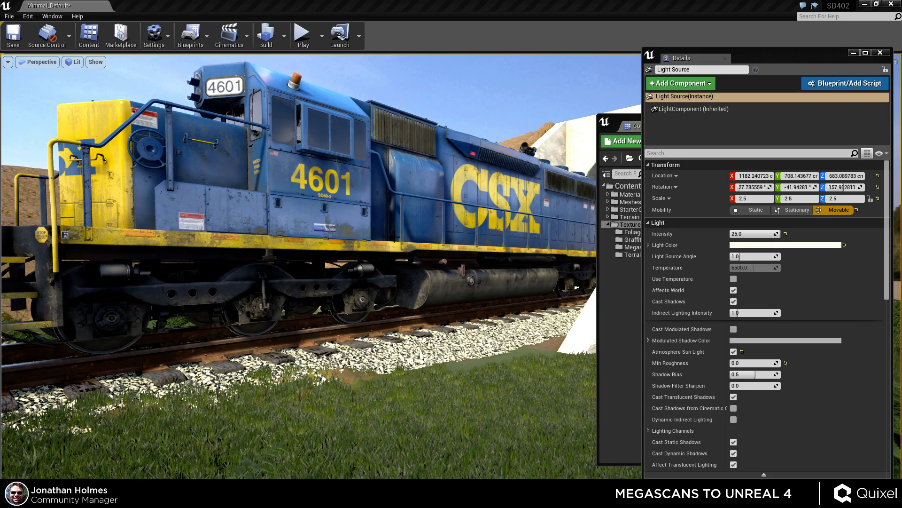
Back in the level, examine the fern ground beside the tracks from a couple of viewpoints.
key(s)
right_drag(493, 328, 487, 362)
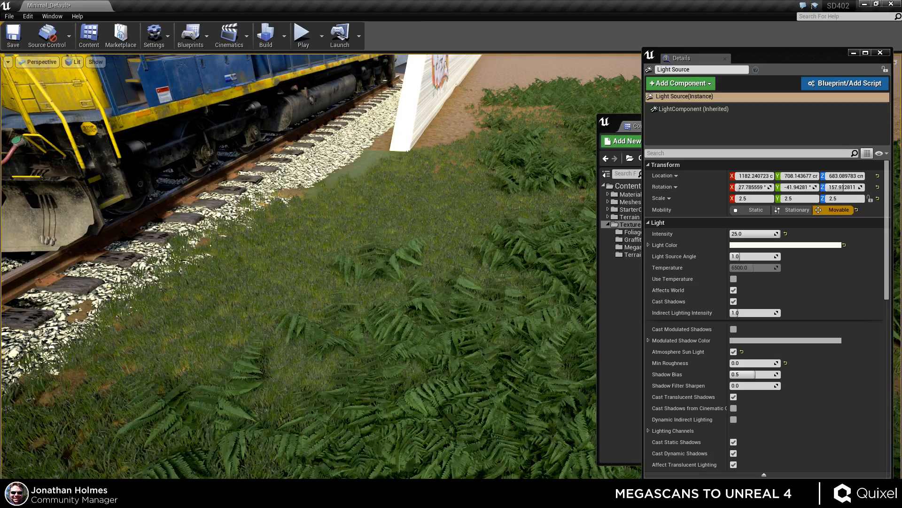
right_drag(490, 297, 465, 293)
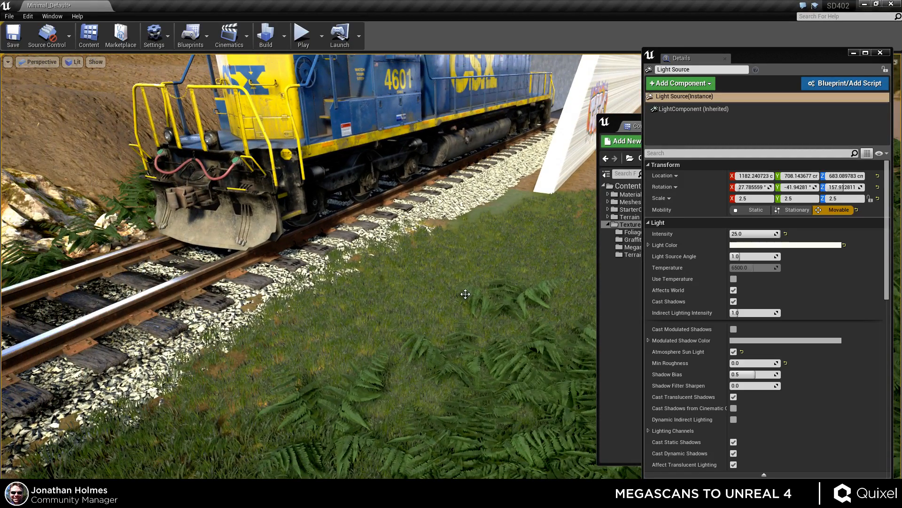